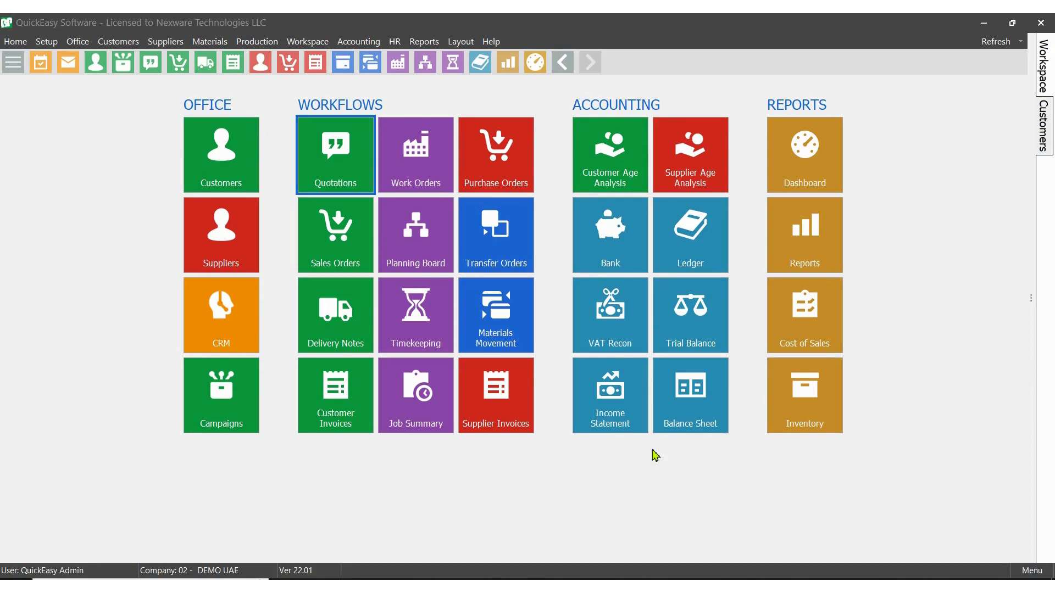
- Review the A5 half folded leaflet job specification in Acrobat Reader, and start a new quotation in QuickEasy
{"action": "left_click", "coordinate": [458, 579]}
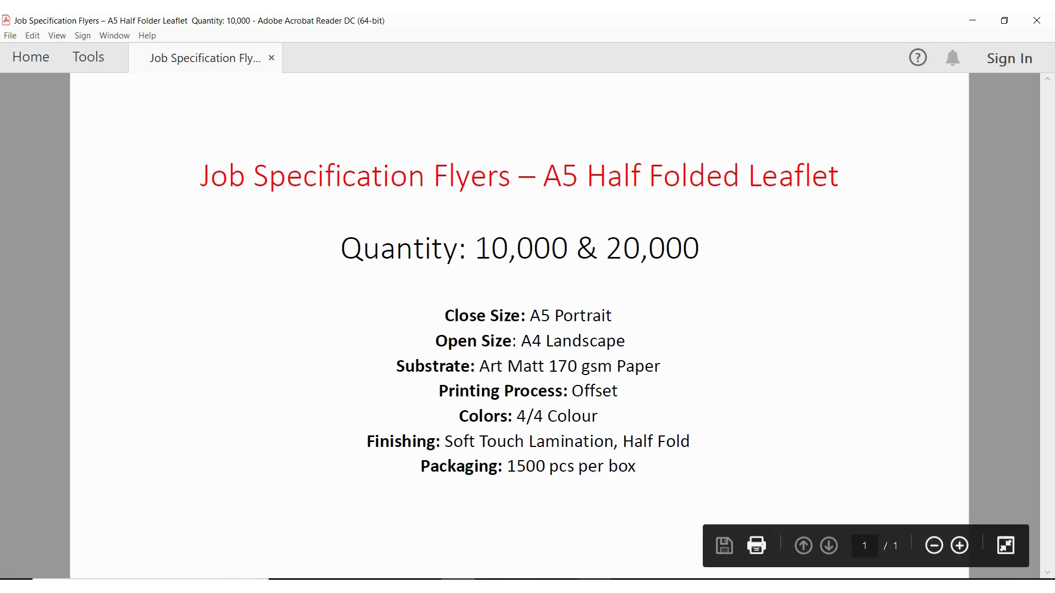
{"action": "left_click", "coordinate": [594, 579]}
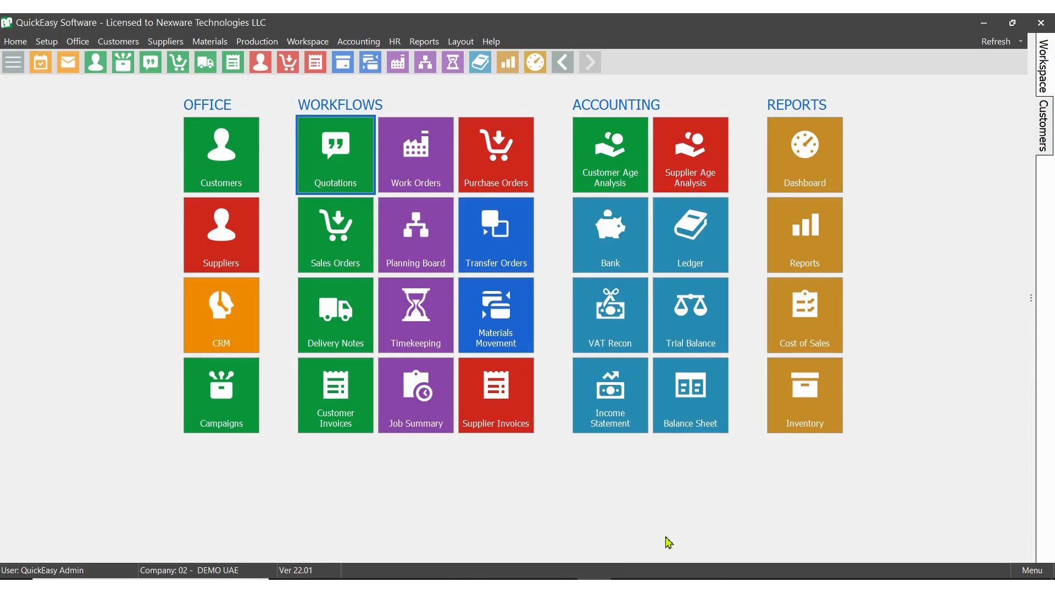
{"action": "left_click", "coordinate": [332, 173]}
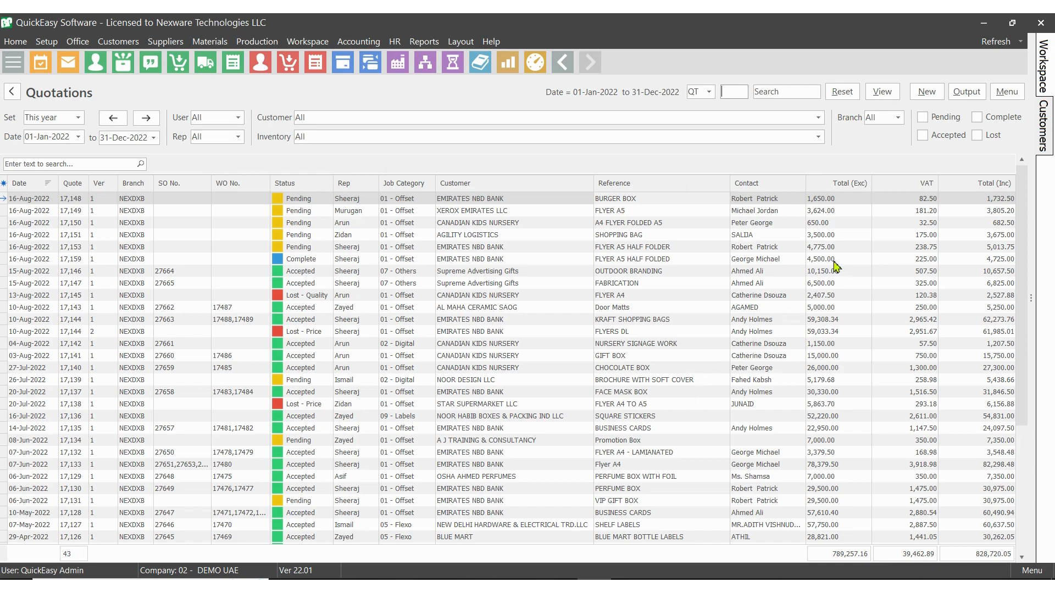
{"action": "left_click", "coordinate": [928, 93]}
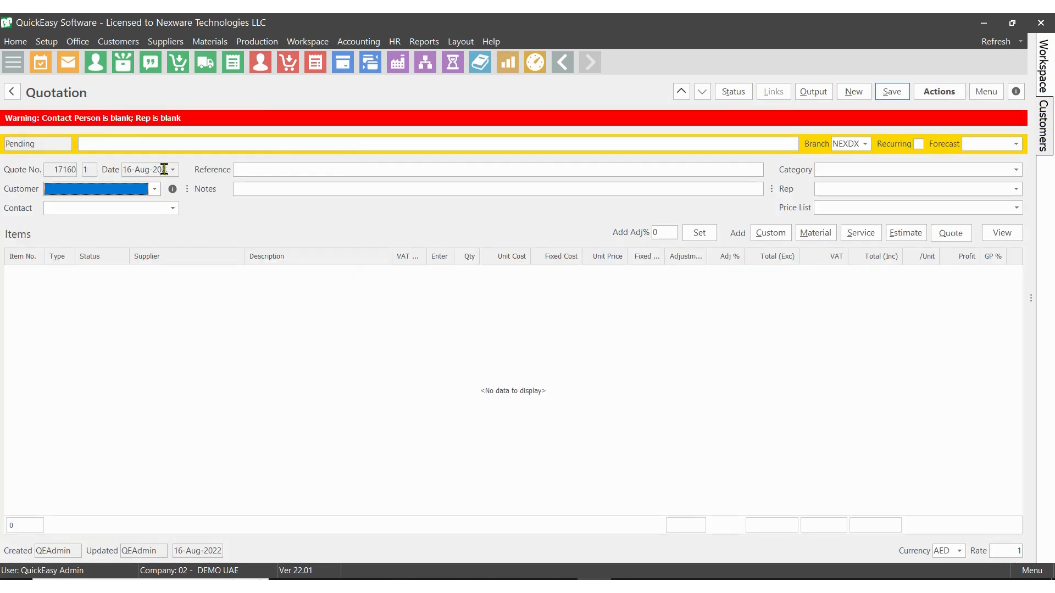
{"action": "left_click", "coordinate": [66, 171]}
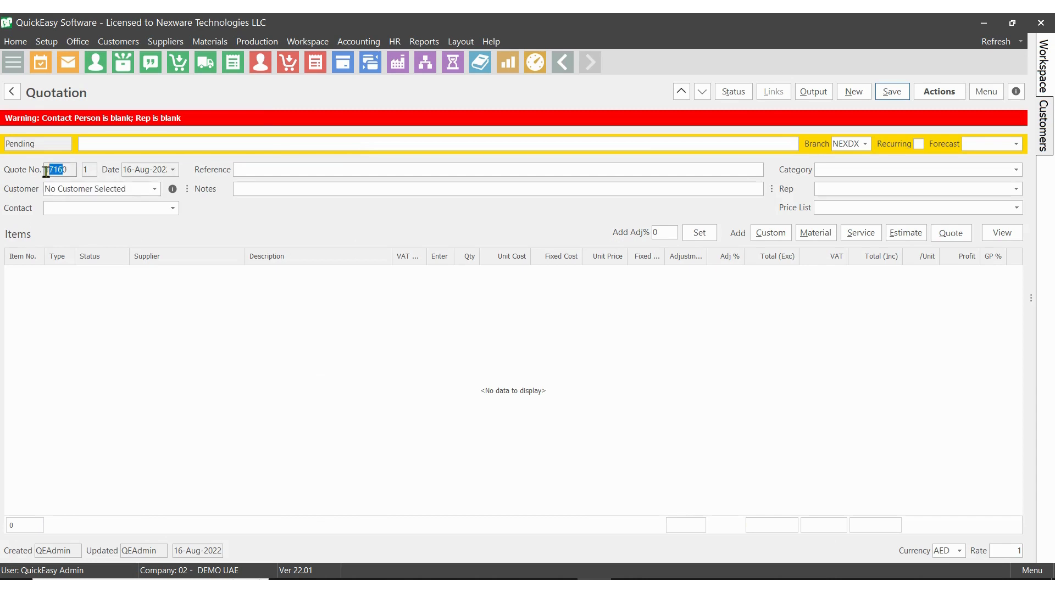
{"action": "left_click", "coordinate": [67, 171]}
{"action": "left_click", "coordinate": [86, 170]}
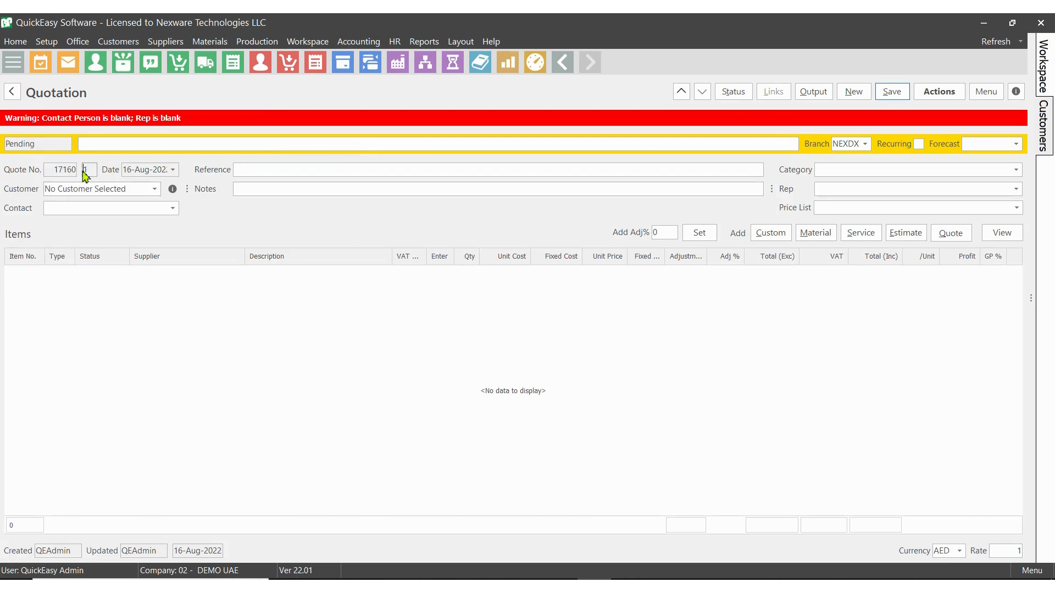
{"action": "left_click", "coordinate": [44, 145]}
{"action": "left_click", "coordinate": [4, 148]}
- Set the quotation's customer to EMIRATES NBD BANK and select the customer's contact person
{"action": "left_click", "coordinate": [69, 190]}
{"action": "type", "text": "EMIRATES NBD BANK"}
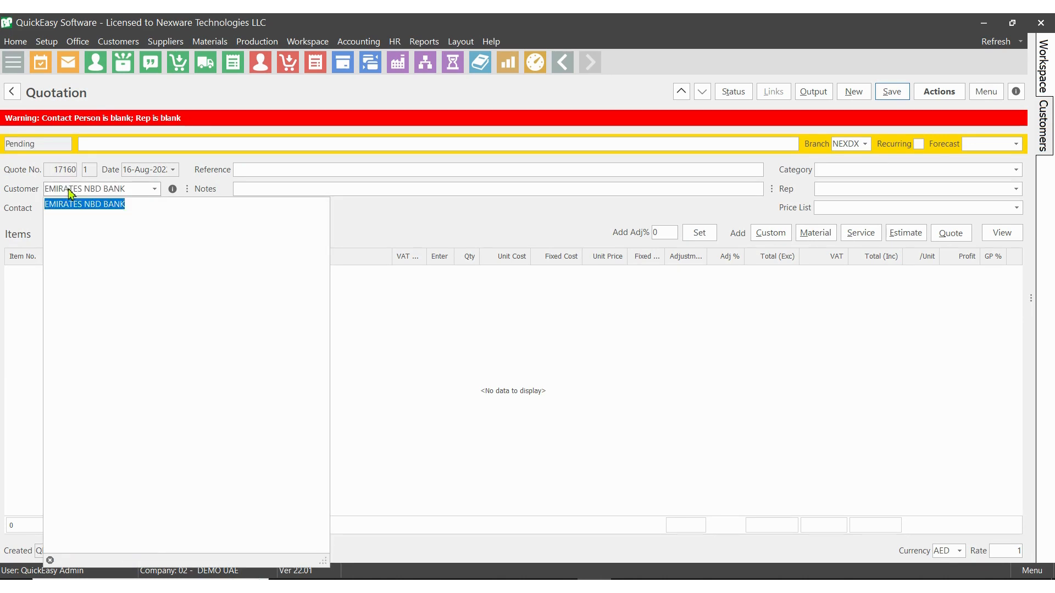
{"action": "left_click", "coordinate": [85, 206]}
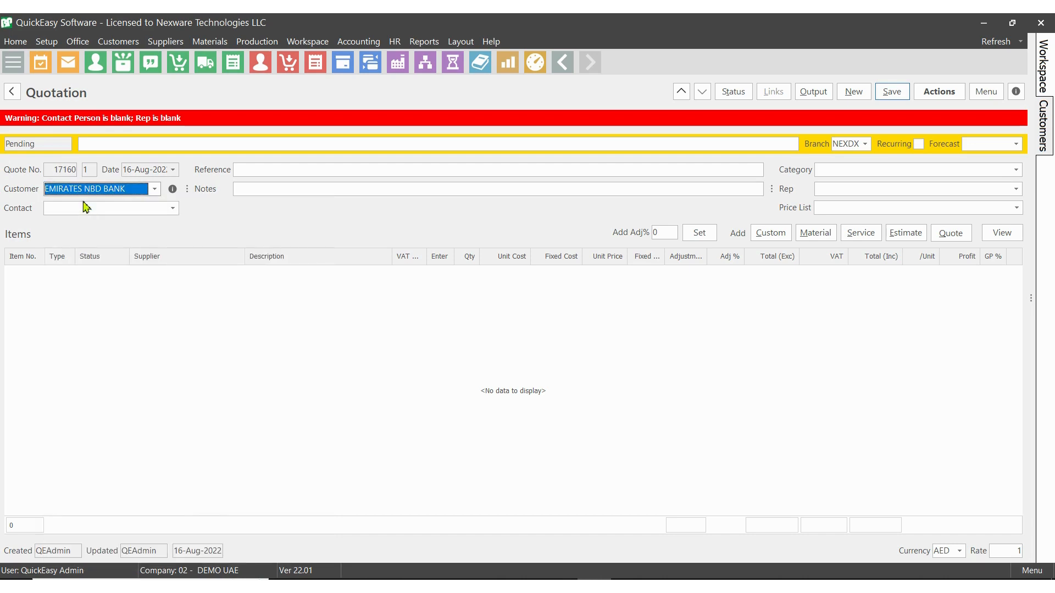
{"action": "left_click", "coordinate": [170, 209]}
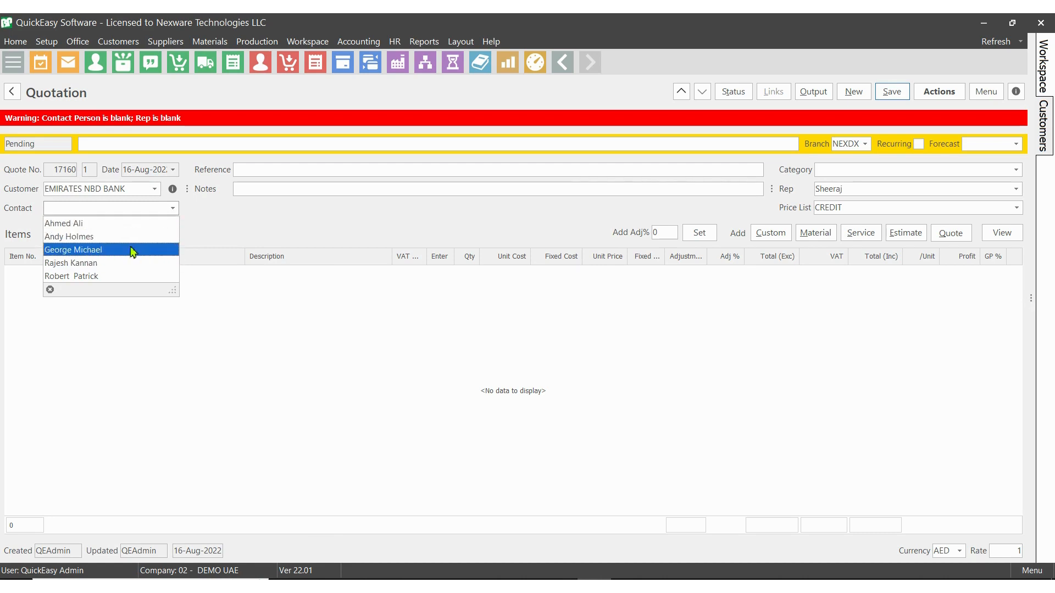
{"action": "left_click", "coordinate": [81, 253]}
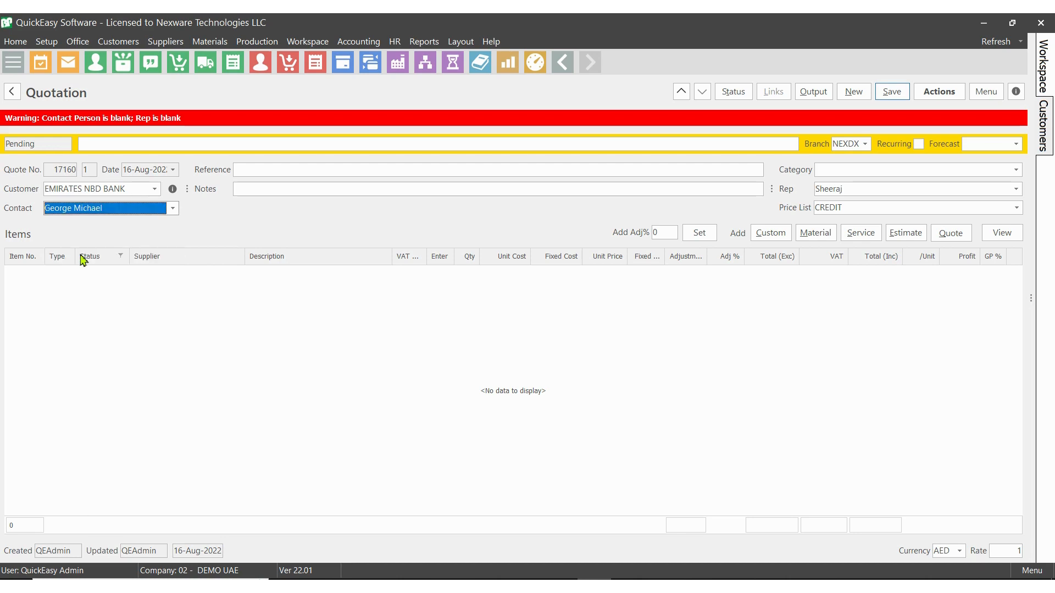
- Enter FLYER A5 HALF FOLDED as the reference, choose category 01 - Offset, and save the quotation
{"action": "left_click", "coordinate": [250, 174]}
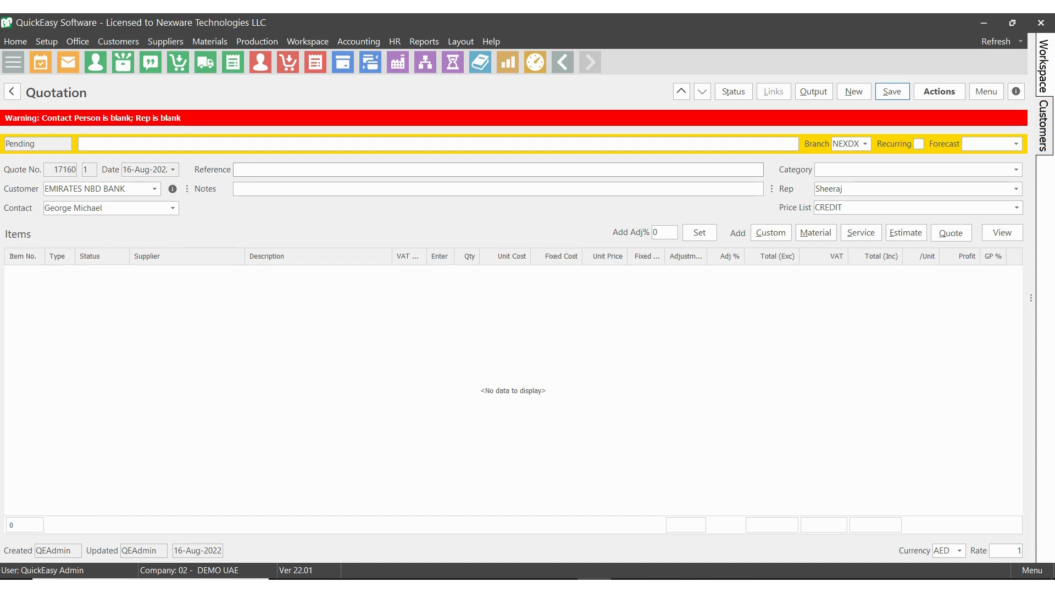
{"action": "type", "text": "FLYER A5 HALF FOLDED"}
{"action": "left_click", "coordinate": [1016, 171]}
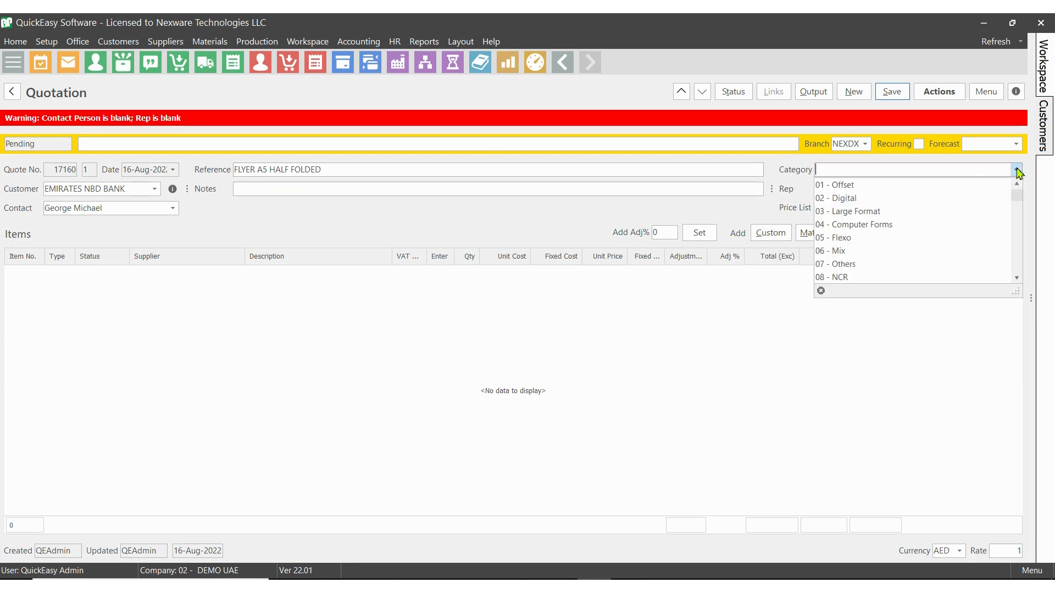
{"action": "left_click", "coordinate": [975, 188]}
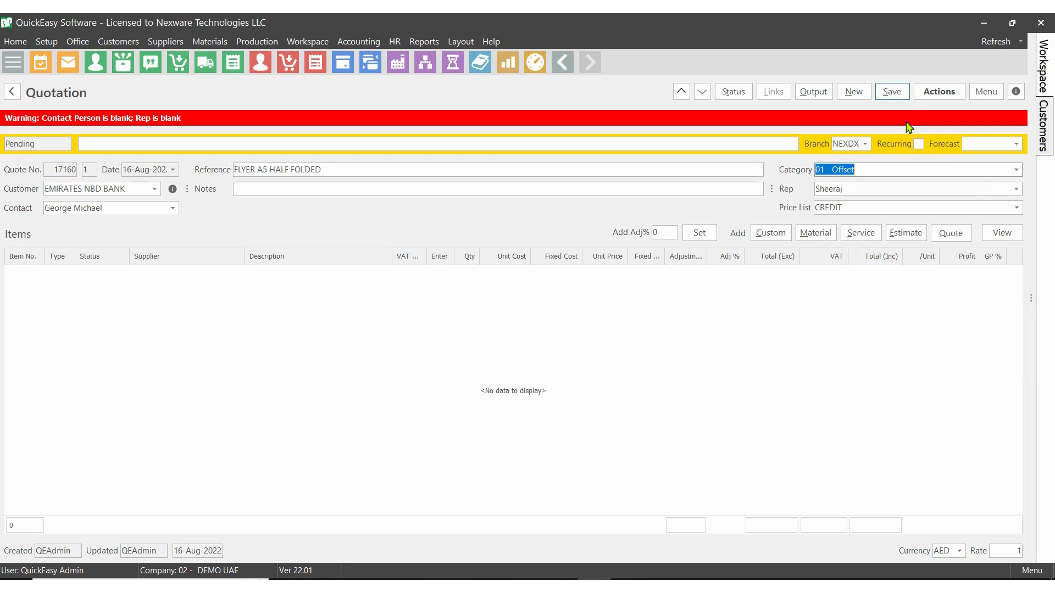
{"action": "left_click", "coordinate": [892, 92]}
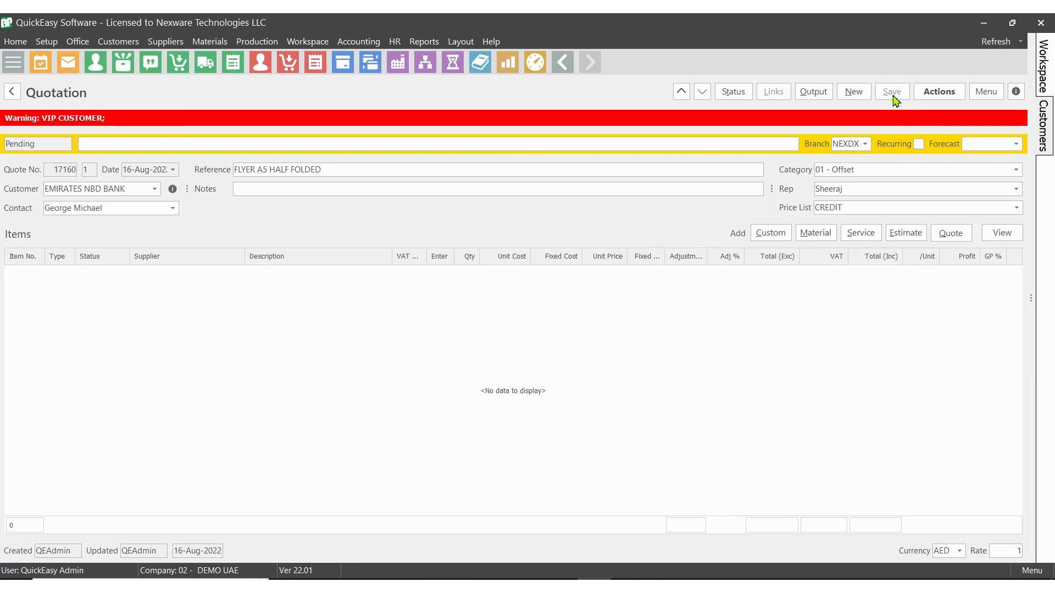
- Add a Printing estimate item to the quotation
{"action": "left_click", "coordinate": [905, 234]}
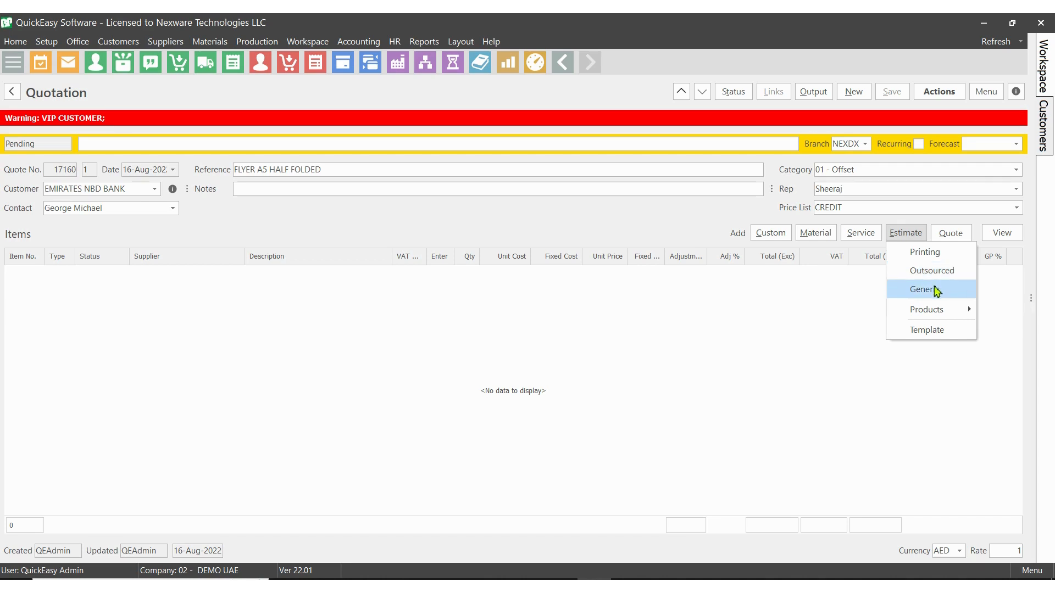
{"action": "mouse_move", "coordinate": [912, 306]}
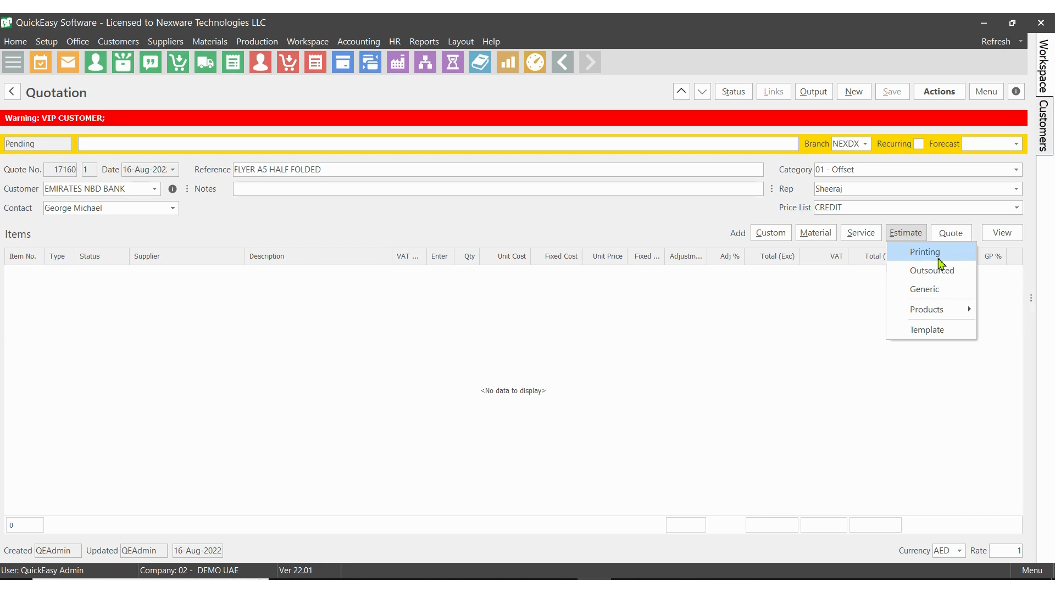
{"action": "left_click", "coordinate": [940, 252]}
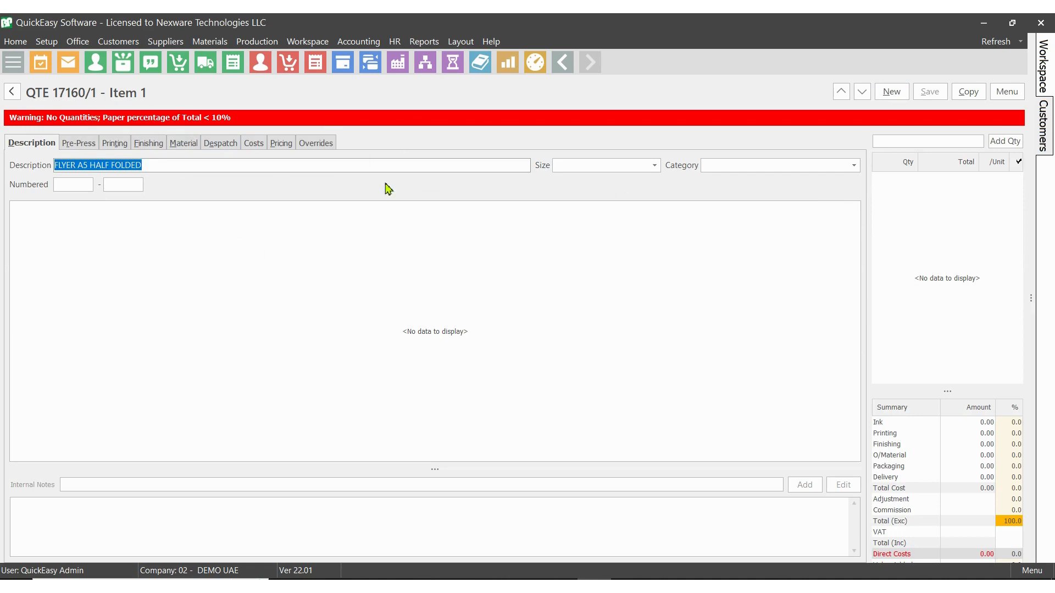
{"action": "left_click", "coordinate": [78, 144]}
{"action": "left_click", "coordinate": [116, 146]}
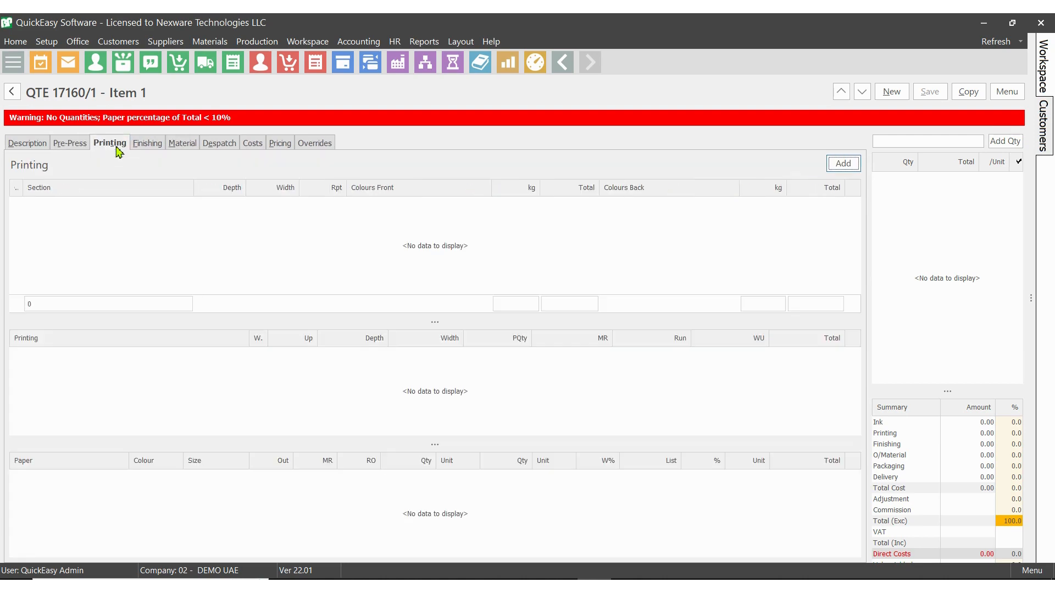
{"action": "left_click", "coordinate": [141, 147]}
{"action": "left_click", "coordinate": [68, 148]}
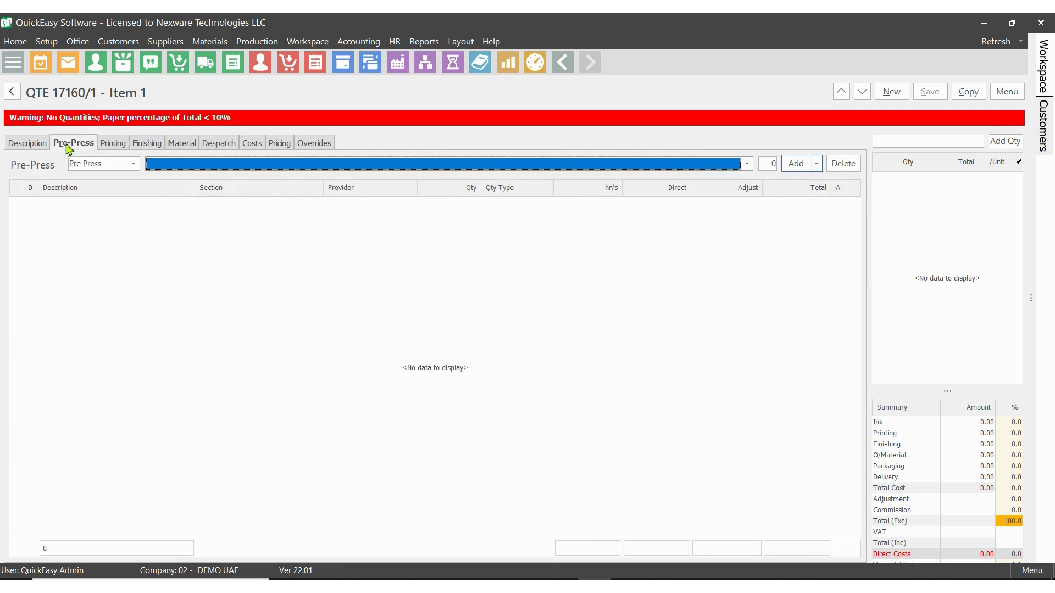
{"action": "left_click", "coordinate": [109, 145]}
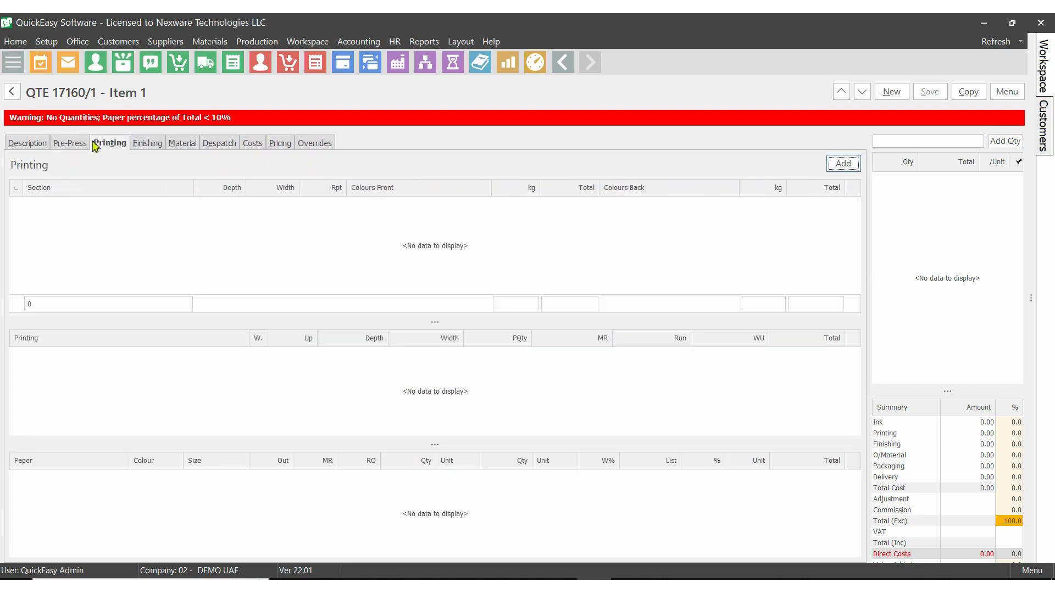
{"action": "left_click", "coordinate": [31, 146]}
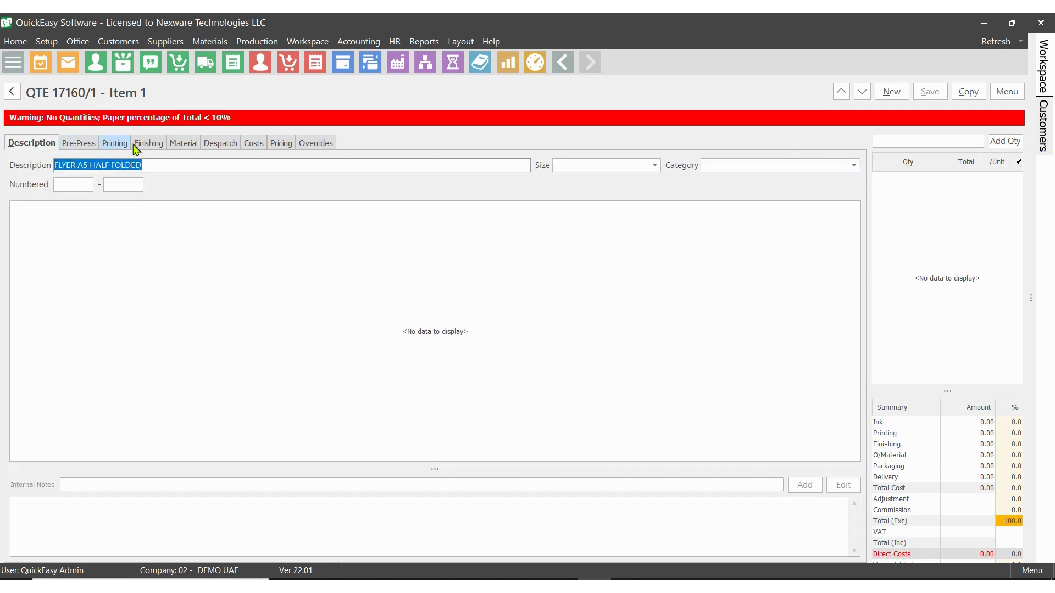
- Set the item's size to A5 and its category to Flyers (100%)
{"action": "left_click", "coordinate": [567, 165]}
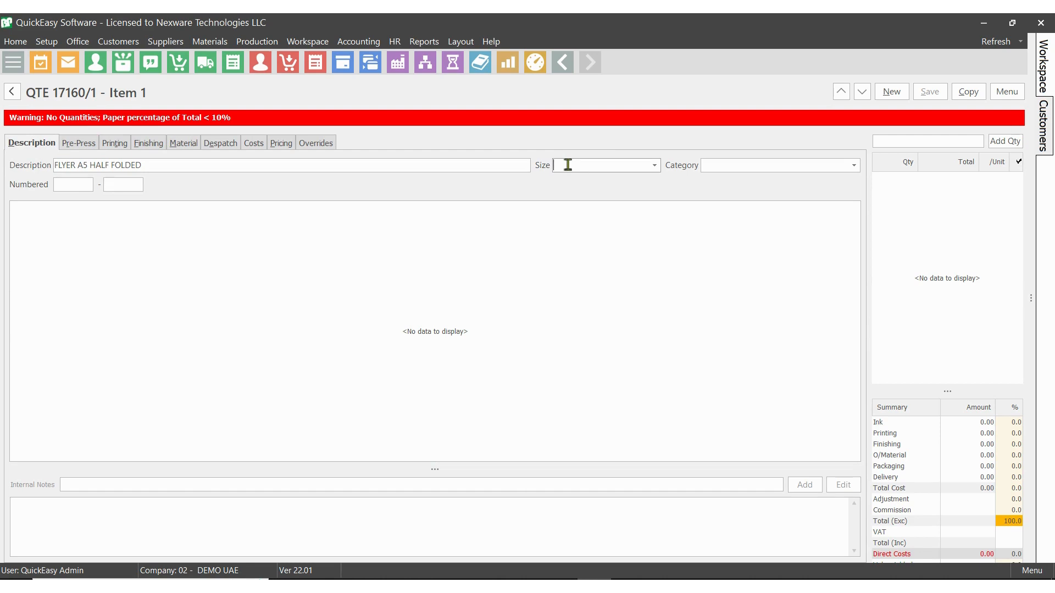
{"action": "type", "text": "A5"}
{"action": "left_click", "coordinate": [711, 164]}
{"action": "type", "text": "FL"}
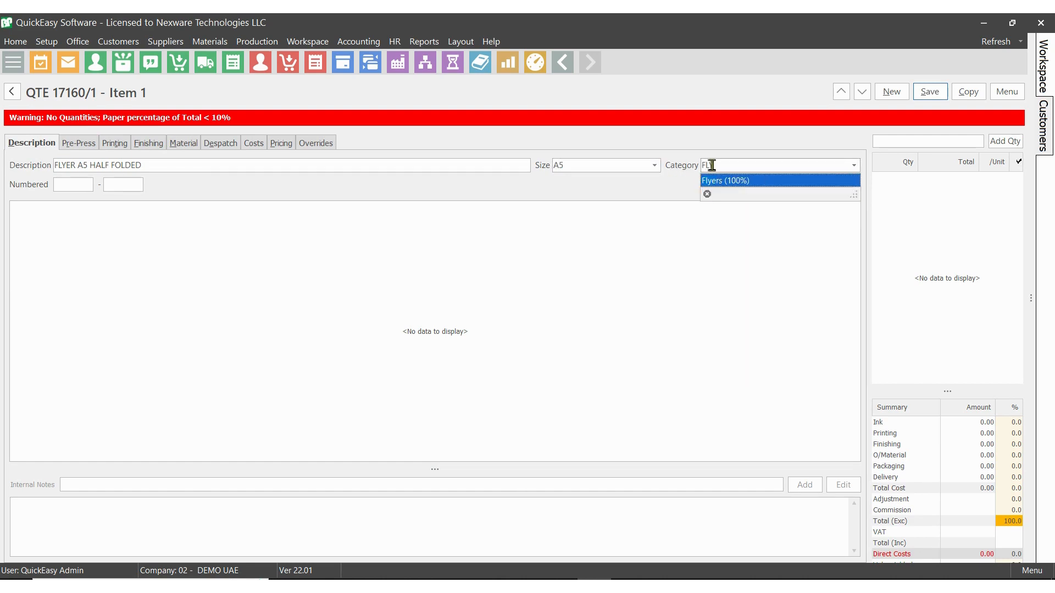
{"action": "type", "text": "YE"}
{"action": "left_click", "coordinate": [714, 181]}
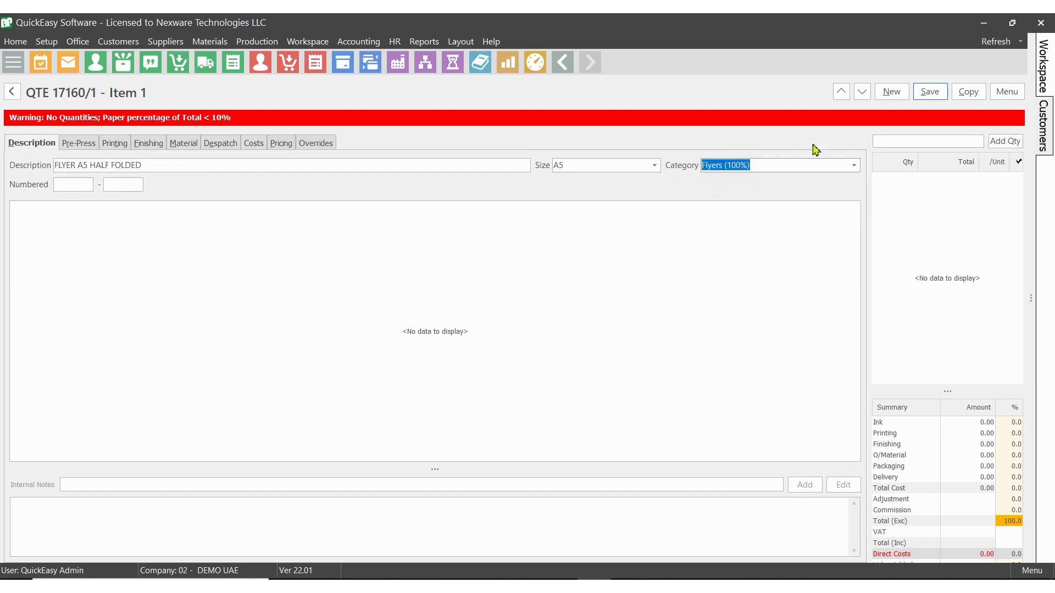
- Add and save the quantities 10,000 and 20,000 for the item, and enlarge the cost summary
{"action": "left_click", "coordinate": [886, 142]}
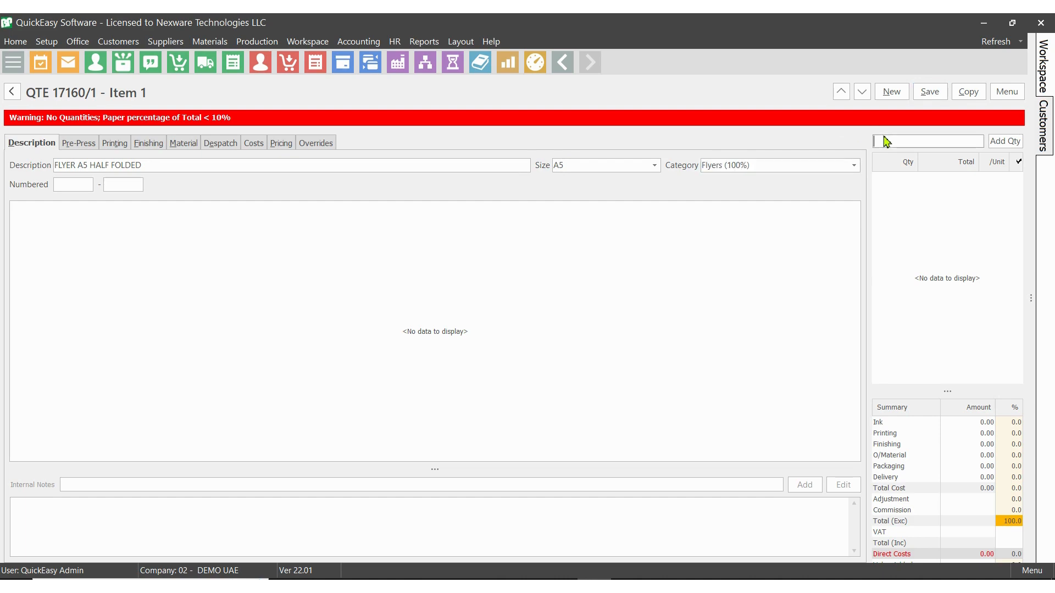
{"action": "type", "text": "1,000"}
{"action": "left_click", "coordinate": [994, 141]}
{"action": "type", "text": "20,000"}
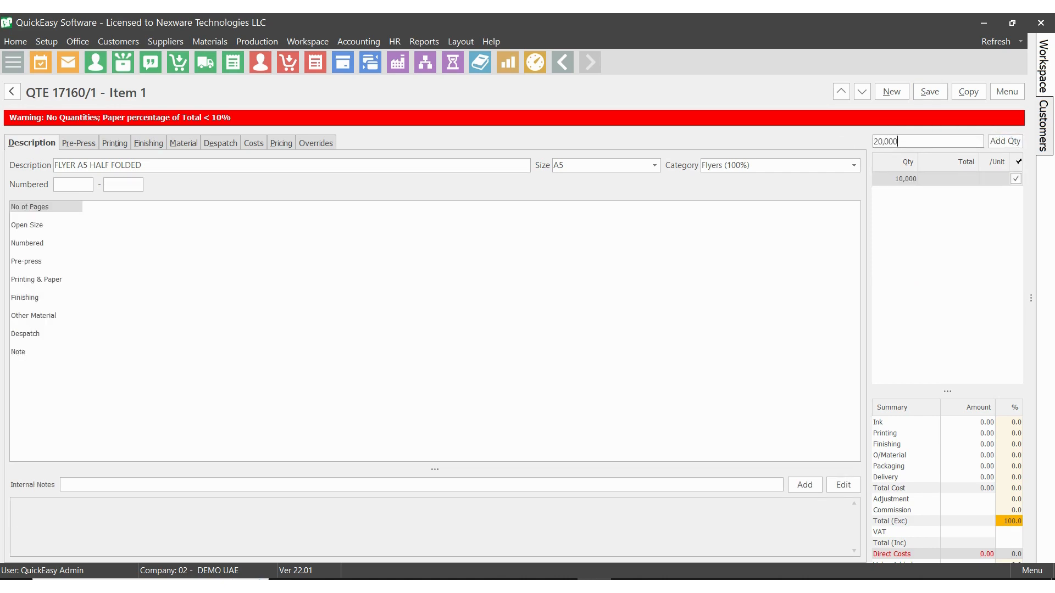
{"action": "left_click", "coordinate": [1011, 141]}
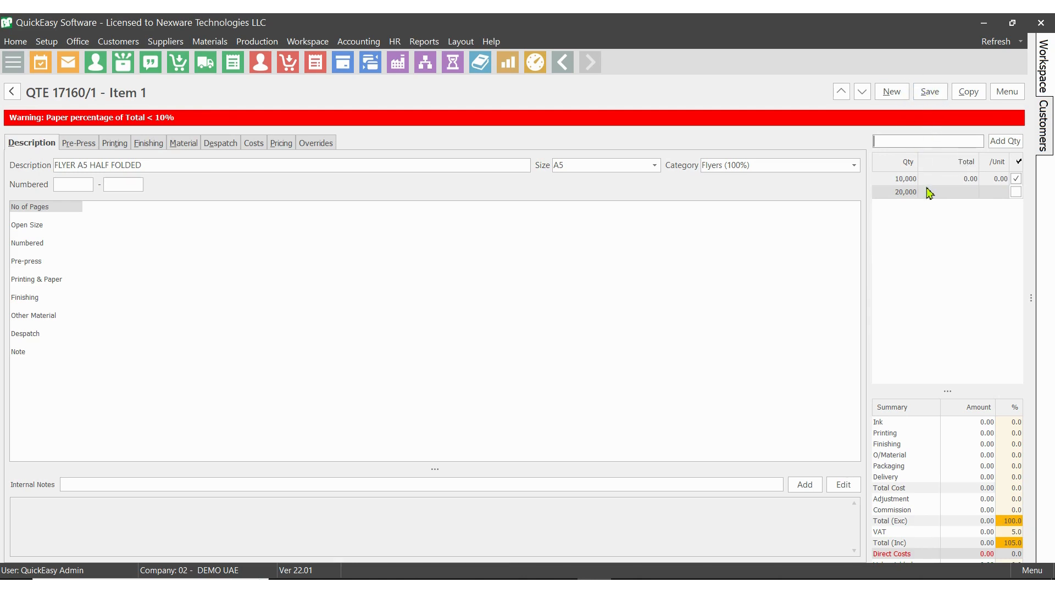
{"action": "left_click", "coordinate": [926, 93]}
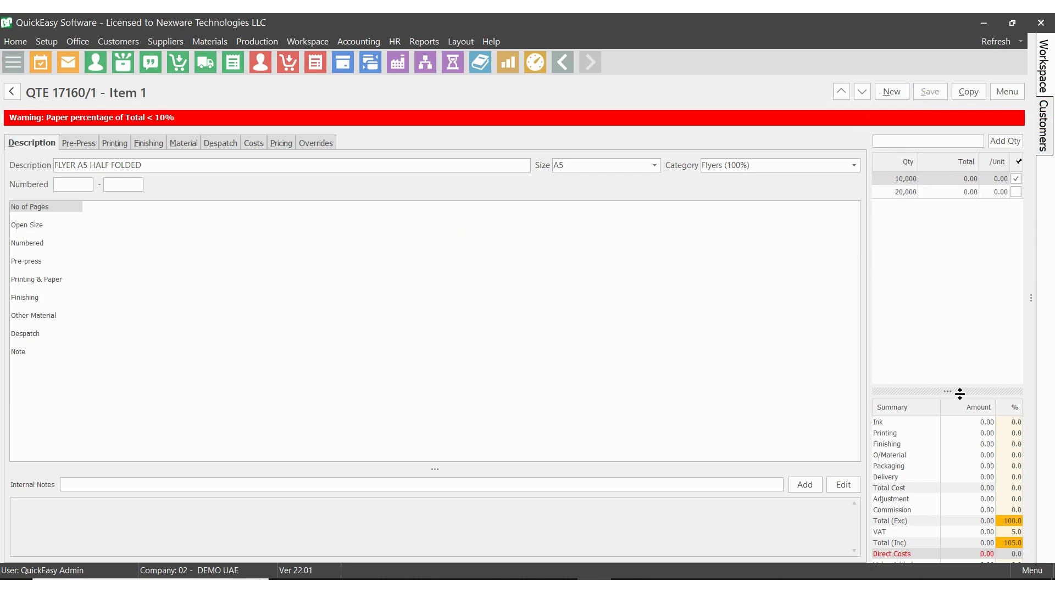
{"action": "left_click_drag", "start_coordinate": [961, 392], "coordinate": [993, 308]}
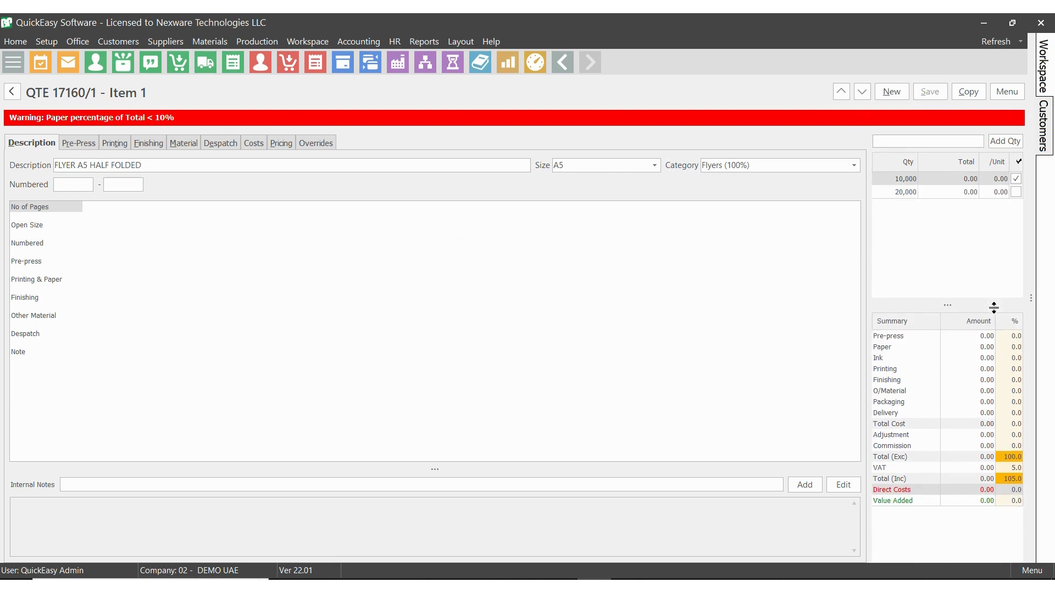
- Add the pre-press service Designing & Editing (Hours - Fixed Qty) to the item with a quantity of 1
{"action": "left_click", "coordinate": [71, 144]}
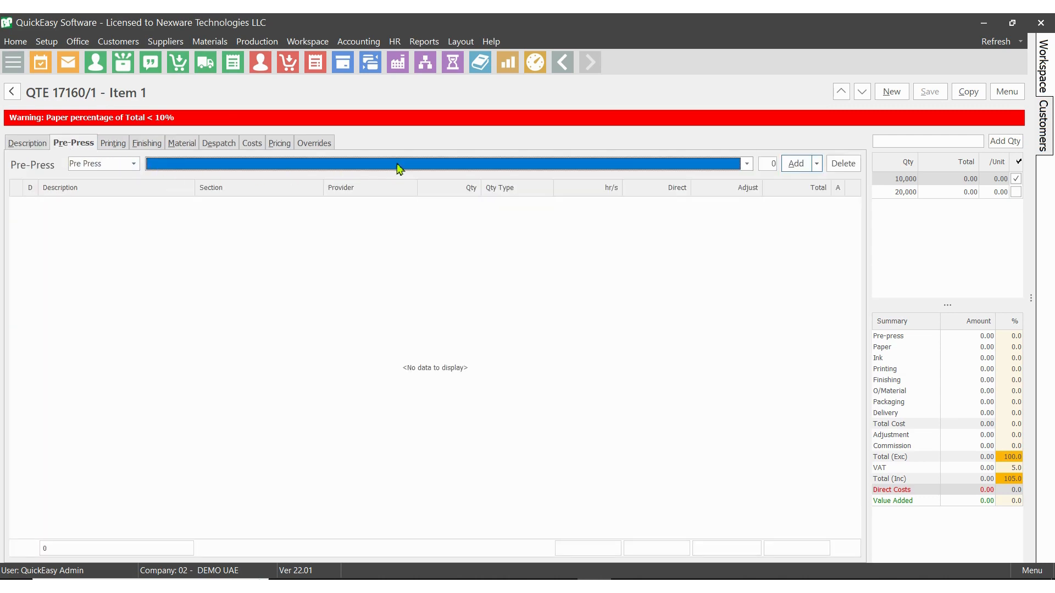
{"action": "left_click", "coordinate": [499, 167]}
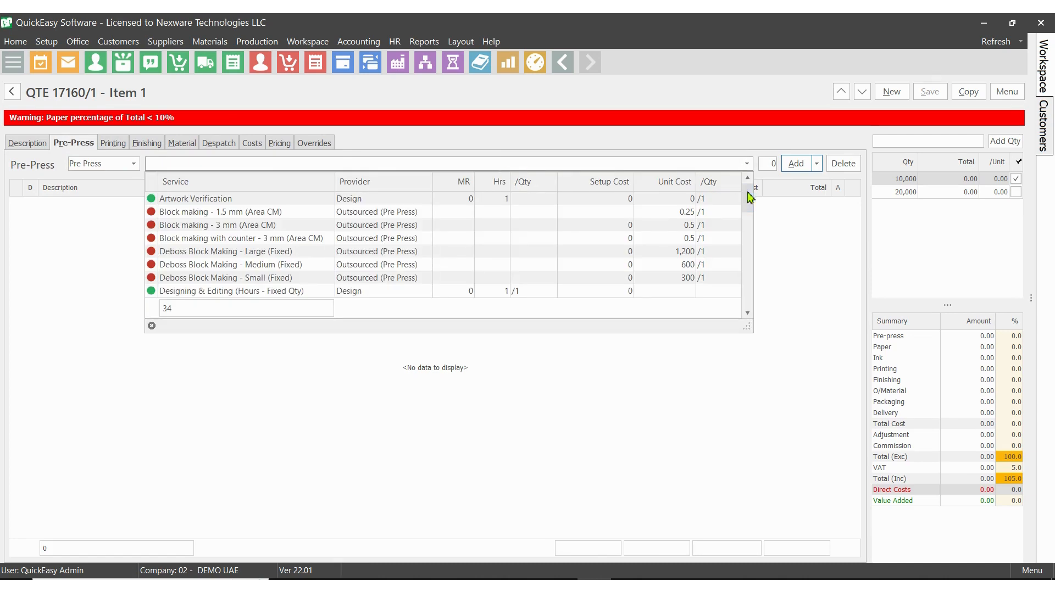
{"action": "mouse_move", "coordinate": [749, 198]}
{"action": "left_mouse_down"}
{"action": "mouse_move", "coordinate": [746, 278]}
{"action": "mouse_move", "coordinate": [747, 201]}
{"action": "left_mouse_up"}
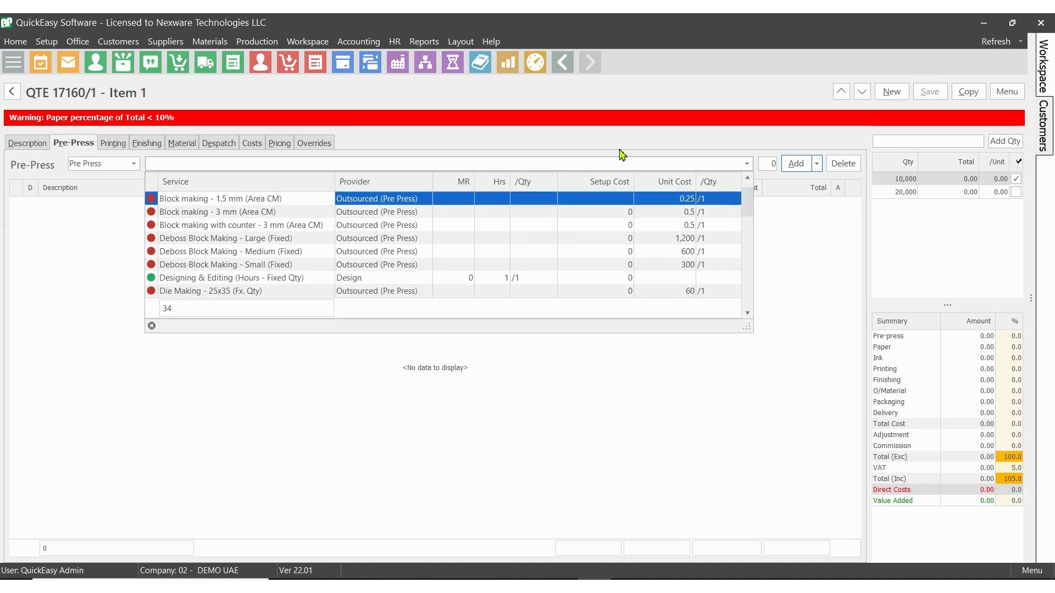
{"action": "type", "text": "Desi"}
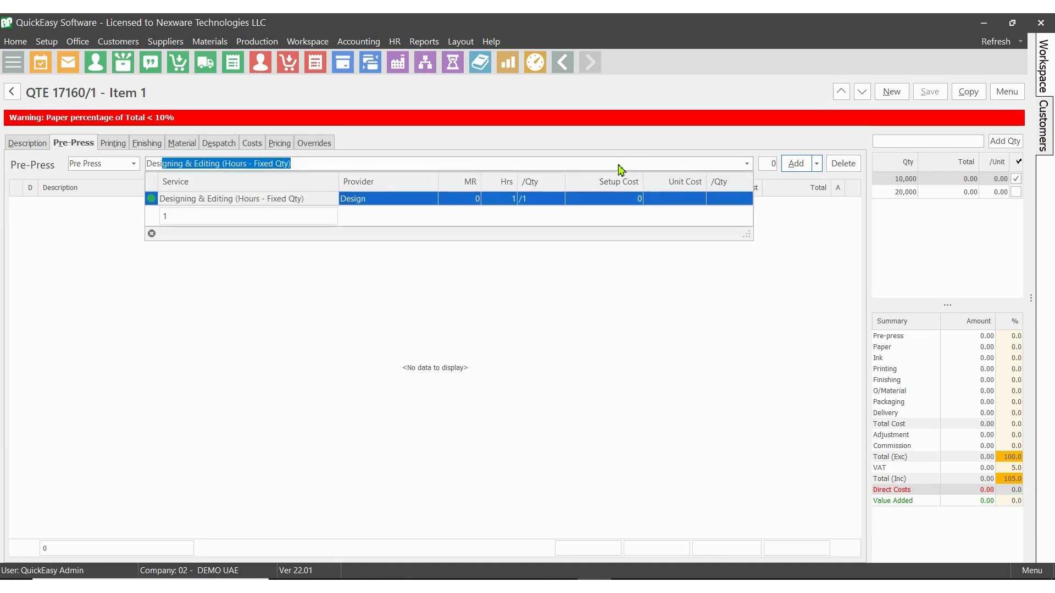
{"action": "left_click", "coordinate": [388, 200]}
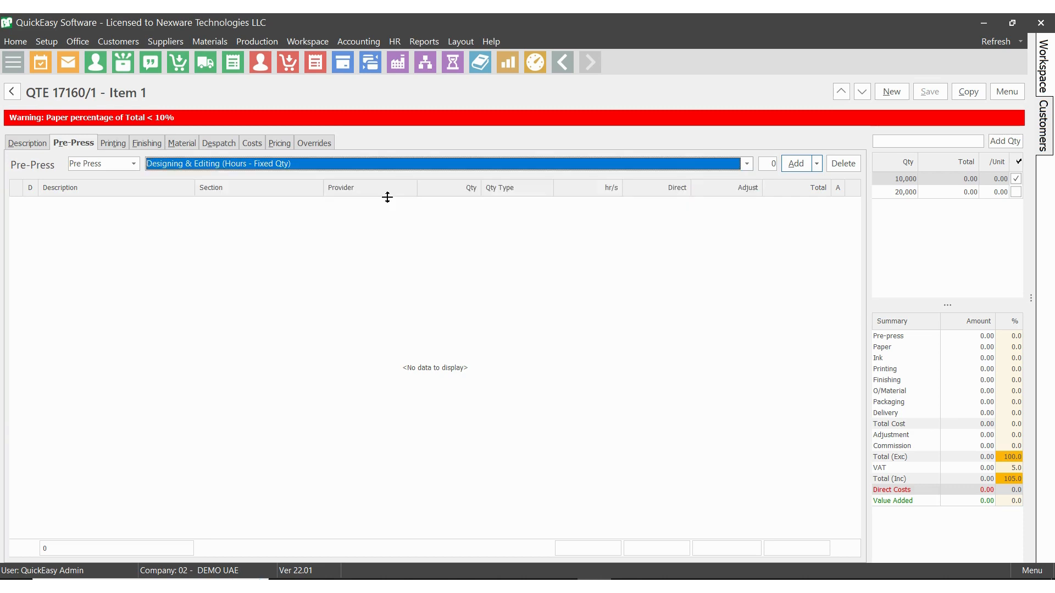
{"action": "left_click", "coordinate": [771, 165]}
{"action": "type", "text": "1"}
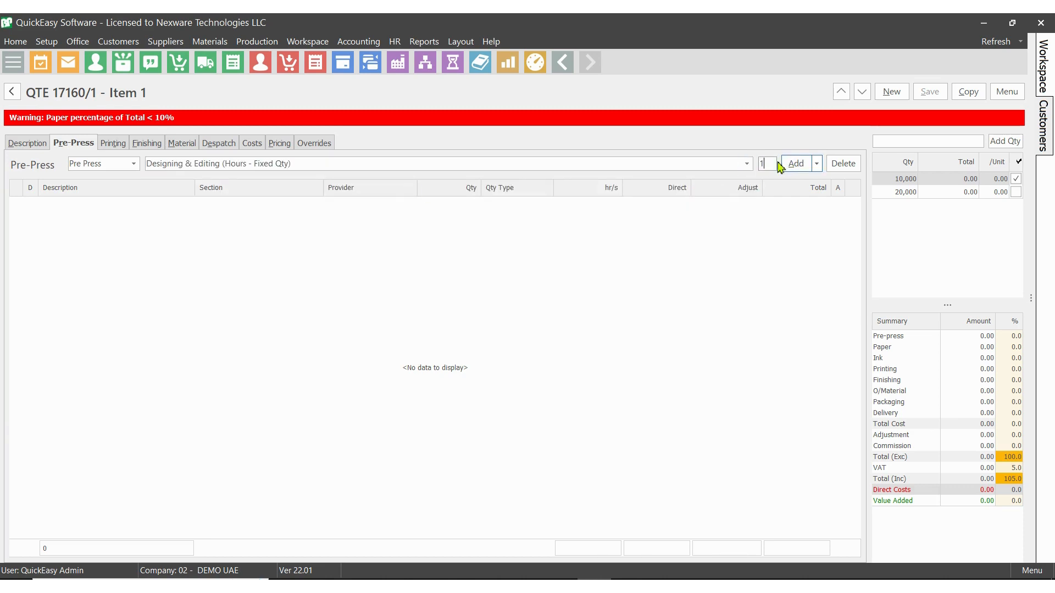
{"action": "left_click", "coordinate": [796, 165]}
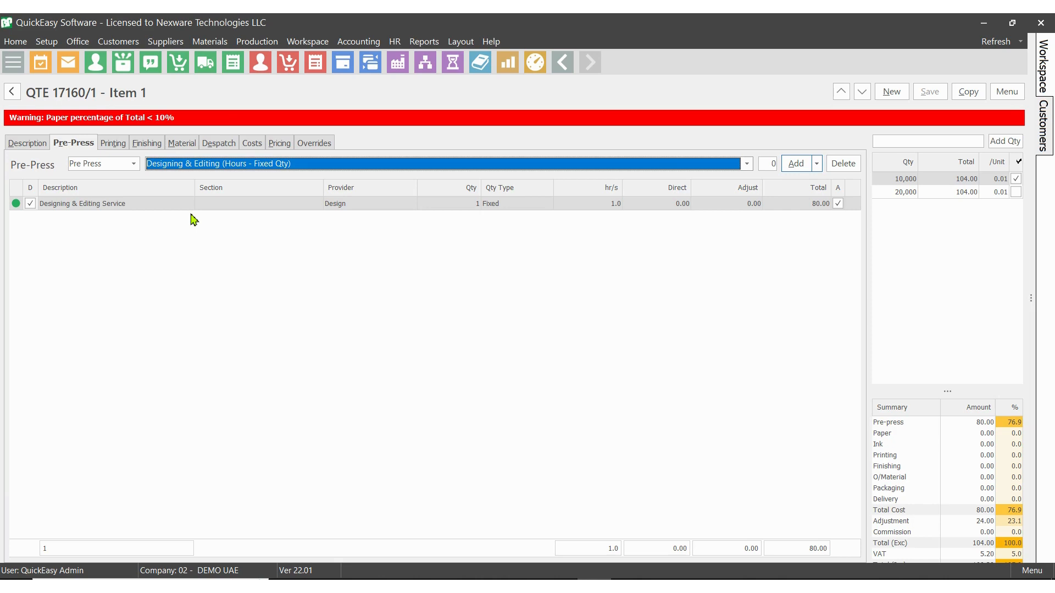
- Add an Offset printing section to the item using the predefined A4 section size
{"action": "left_click", "coordinate": [113, 143]}
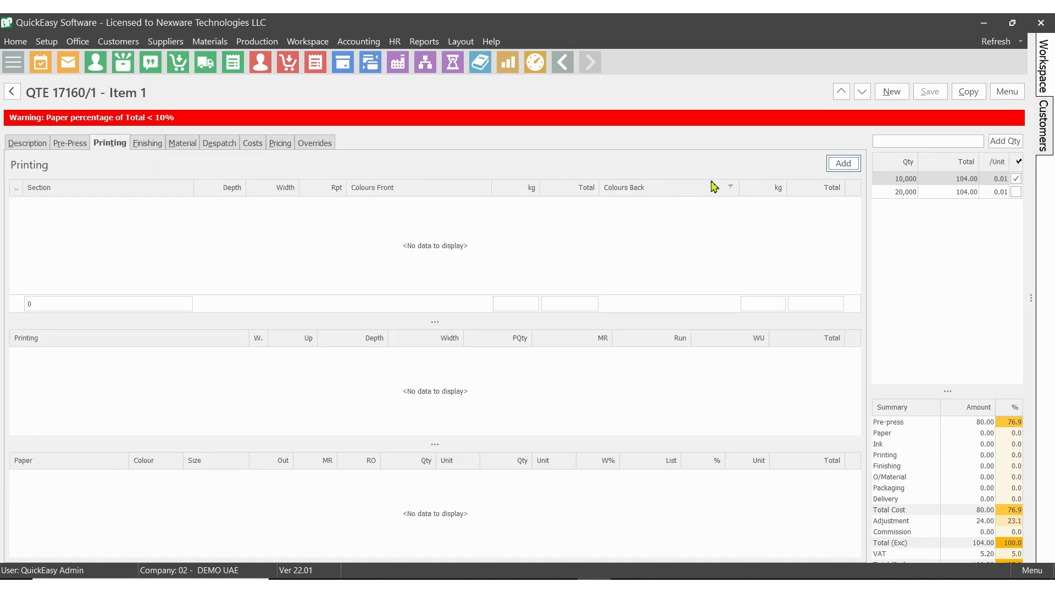
{"action": "left_click", "coordinate": [841, 165]}
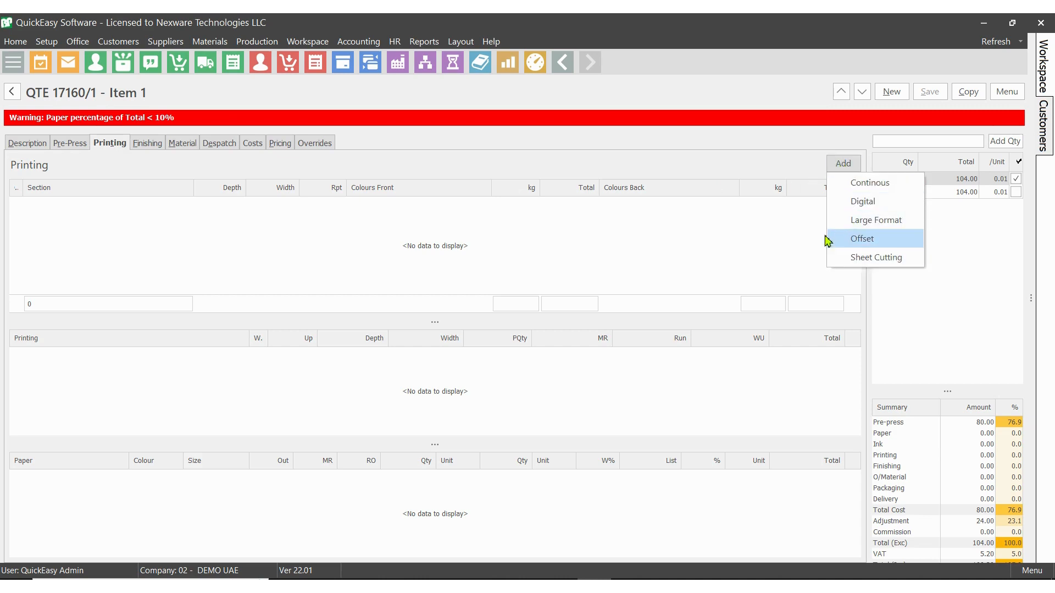
{"action": "left_click", "coordinate": [881, 244]}
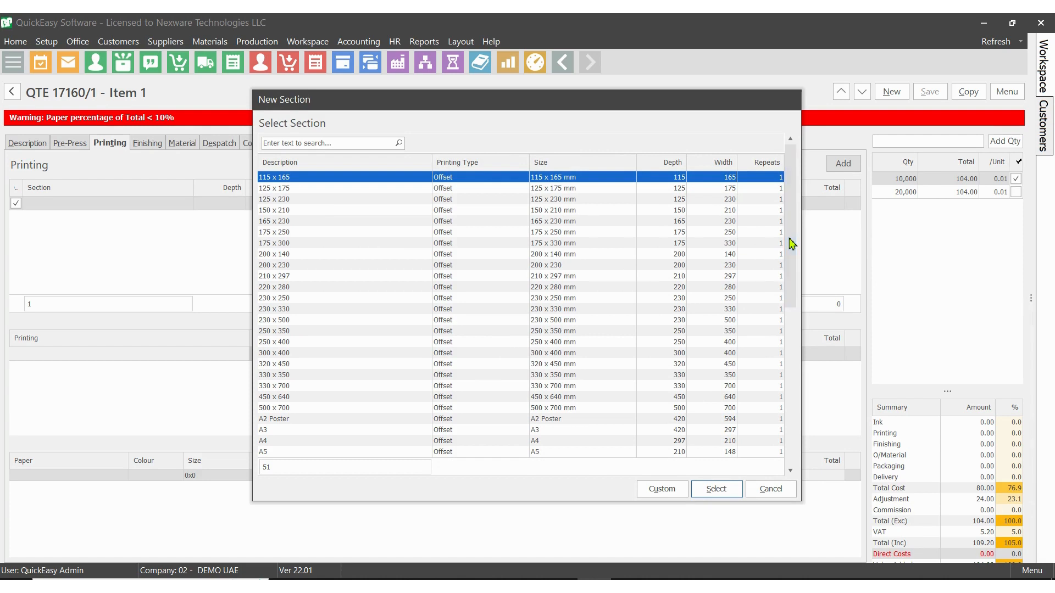
{"action": "left_click_drag", "start_coordinate": [791, 243], "coordinate": [790, 329]}
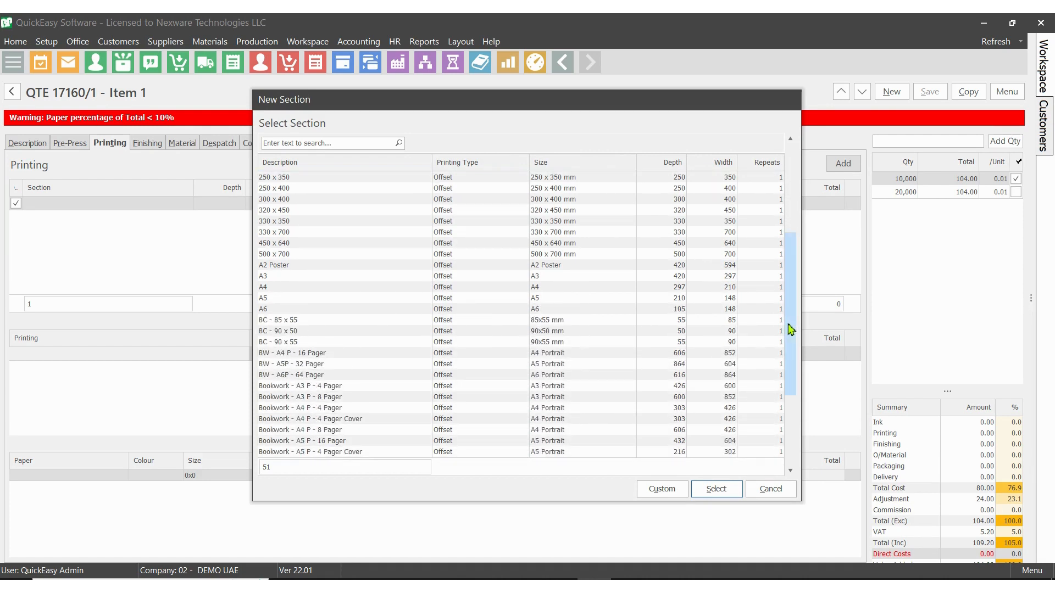
{"action": "left_click", "coordinate": [531, 288]}
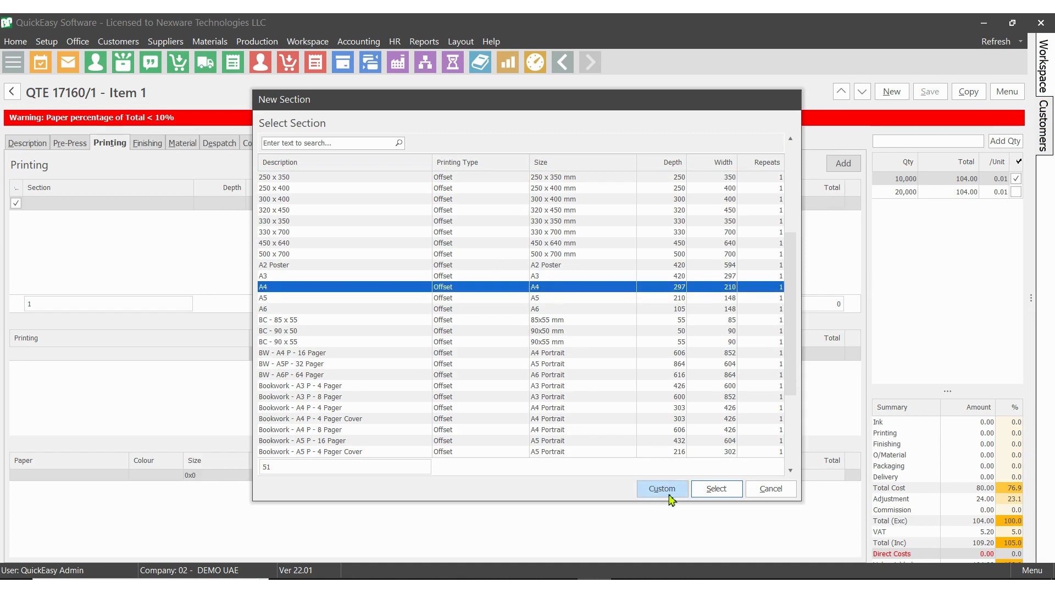
{"action": "left_click", "coordinate": [707, 491]}
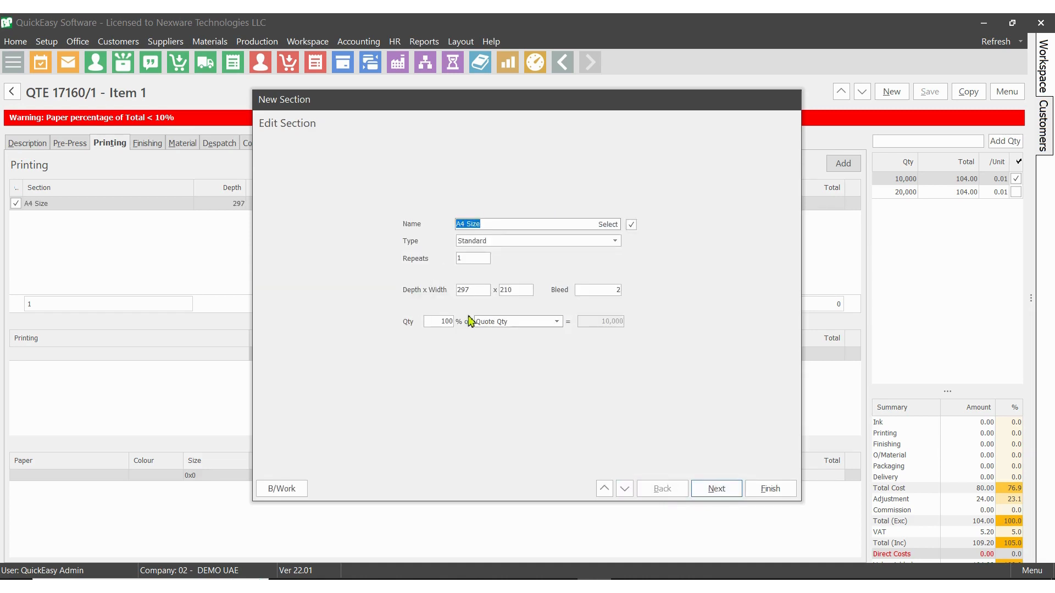
- Rename the new A4 section Flyer and continue to its ink selection
{"action": "double_click", "coordinate": [474, 290]}
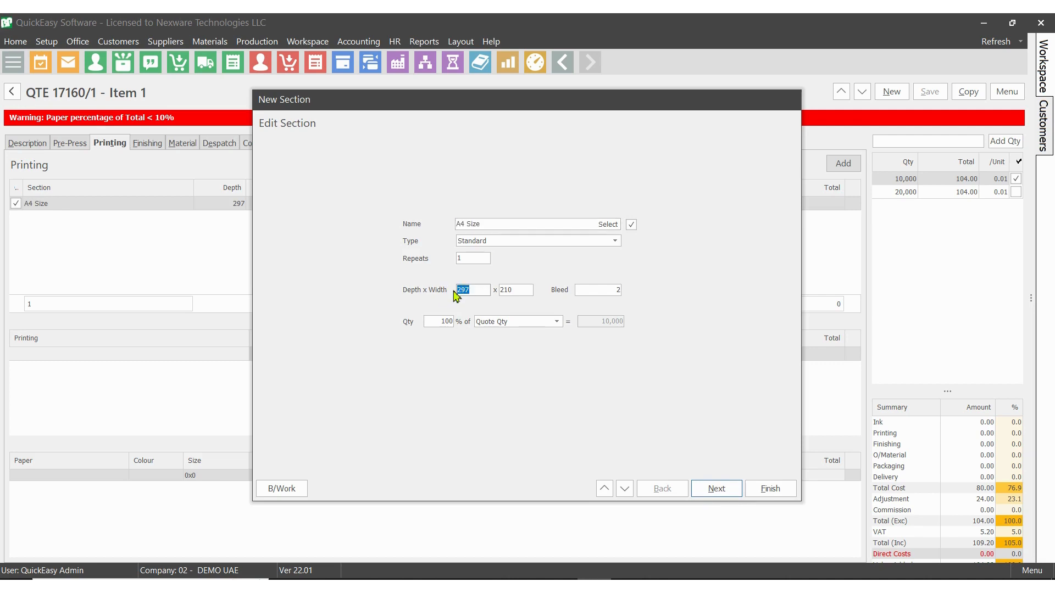
{"action": "left_click_drag", "start_coordinate": [475, 292], "coordinate": [466, 293]}
{"action": "double_click", "coordinate": [510, 291]}
{"action": "left_click", "coordinate": [597, 294]}
{"action": "left_click", "coordinate": [472, 291]}
{"action": "left_click", "coordinate": [518, 293]}
{"action": "left_click", "coordinate": [477, 289]}
{"action": "left_click", "coordinate": [495, 226]}
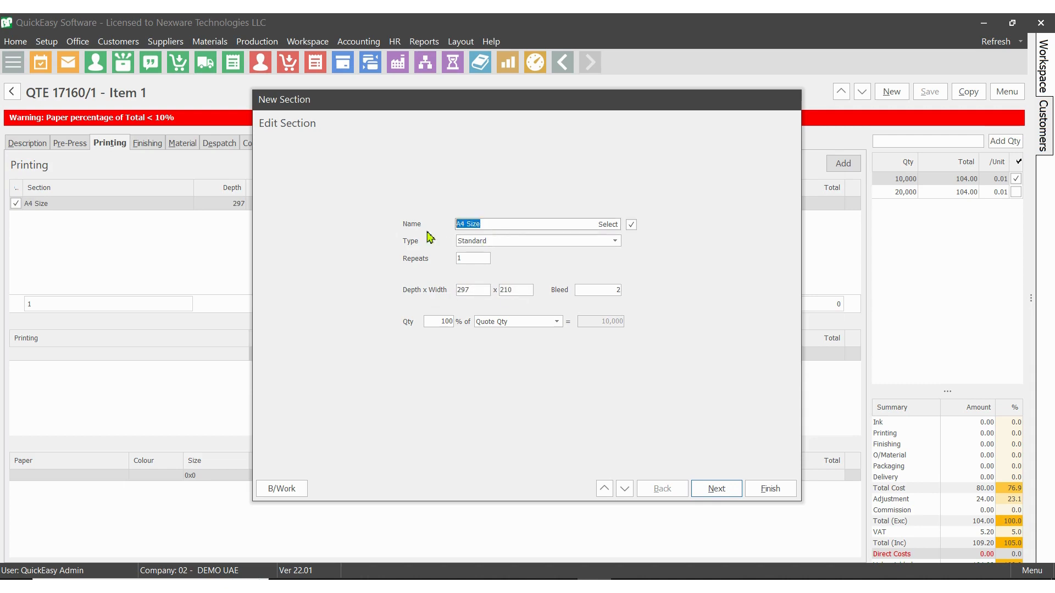
{"action": "type", "text": "Flyer"}
{"action": "left_click", "coordinate": [587, 293]}
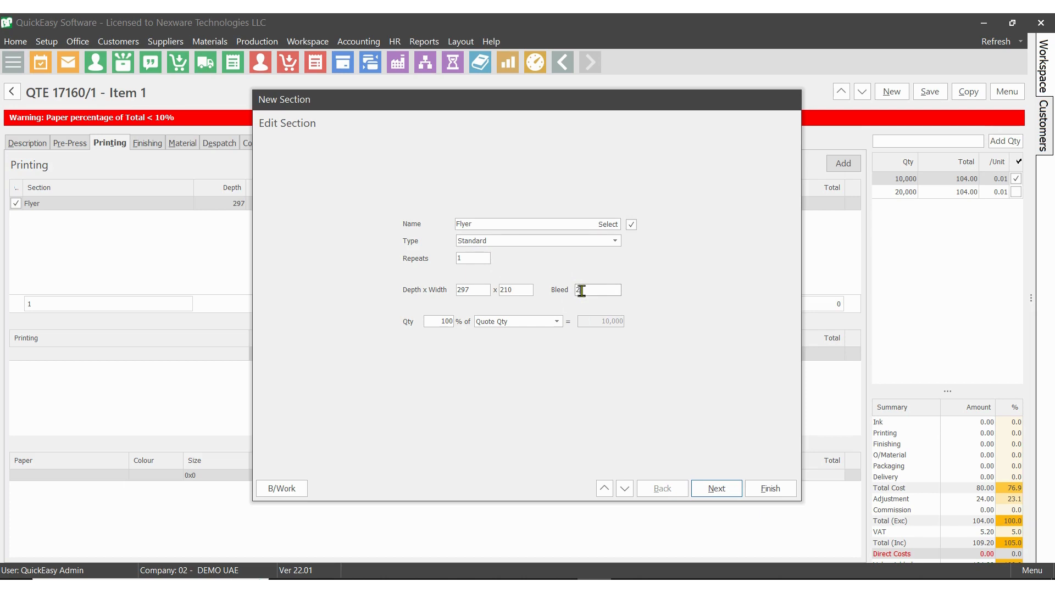
{"action": "double_click", "coordinate": [580, 290]}
{"action": "left_click", "coordinate": [708, 485]}
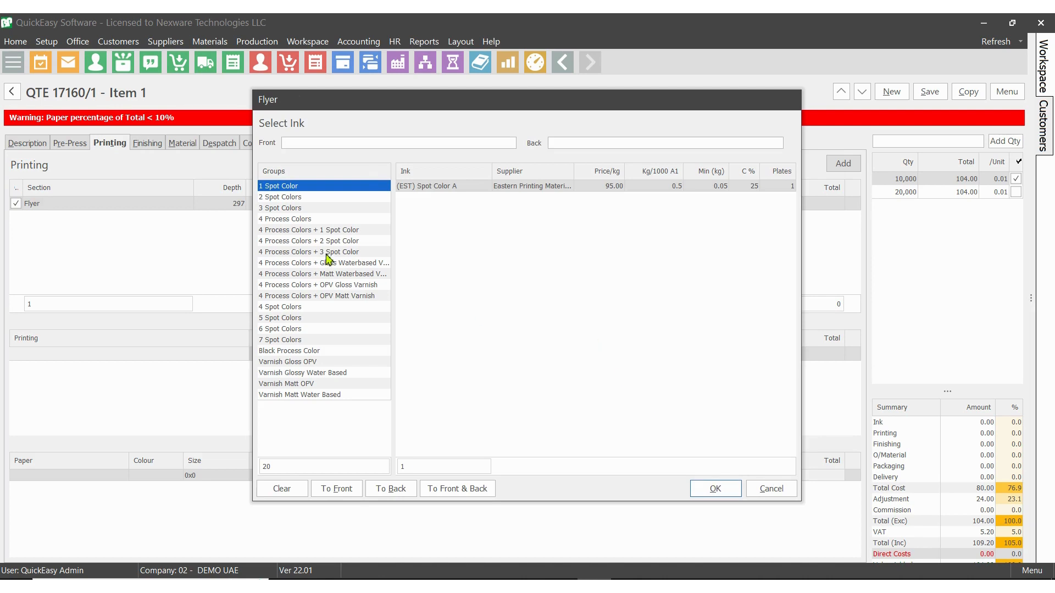
- Try 4 Process Colors plus Varnish Glossy Water Based on the flyer's front and back, and clear the ink selection
{"action": "left_click", "coordinate": [301, 220]}
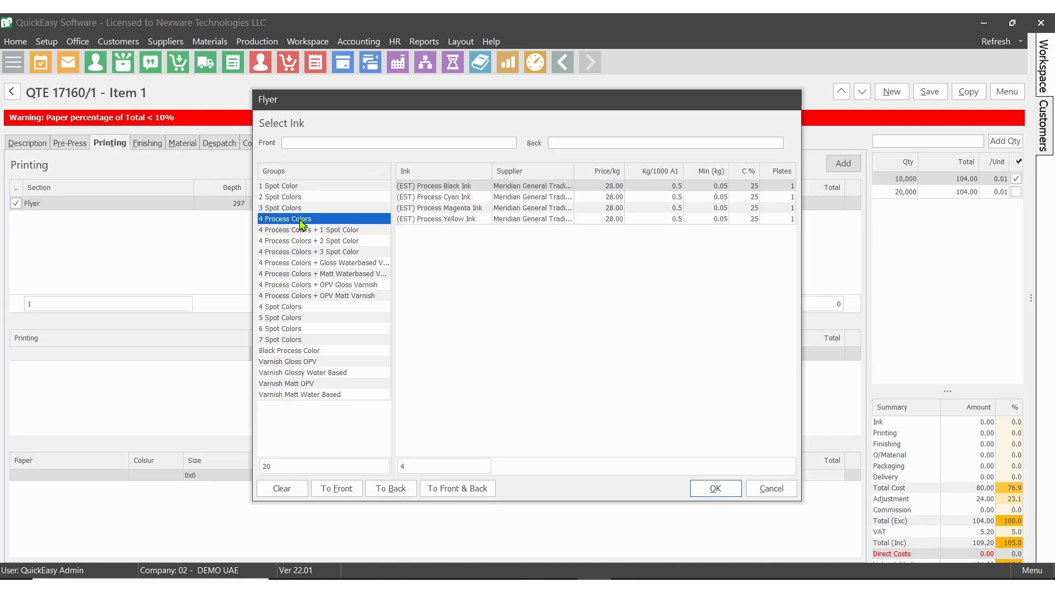
{"action": "left_click", "coordinate": [336, 489]}
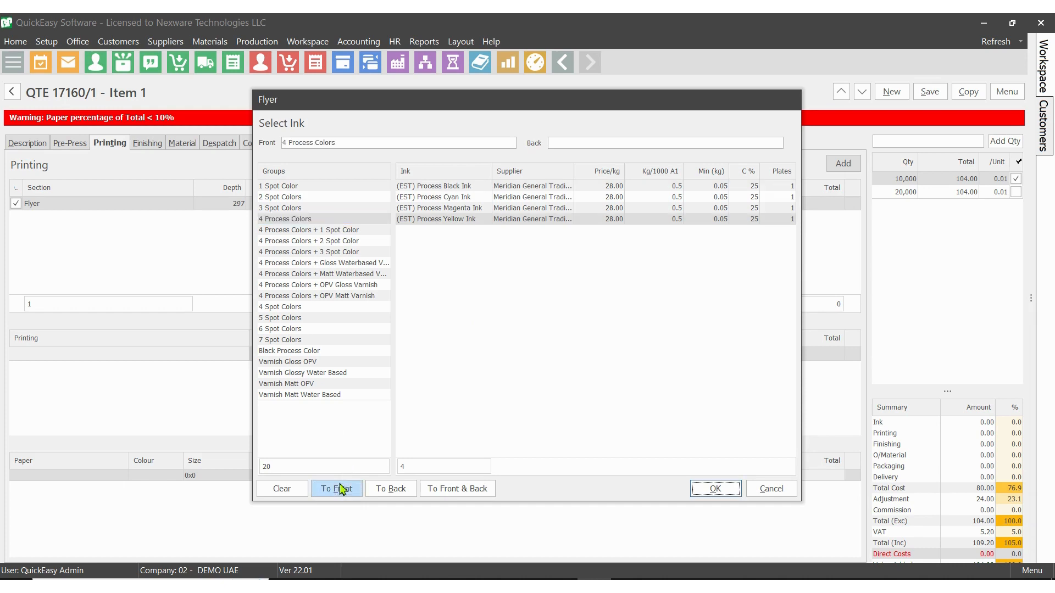
{"action": "left_click", "coordinate": [397, 488]}
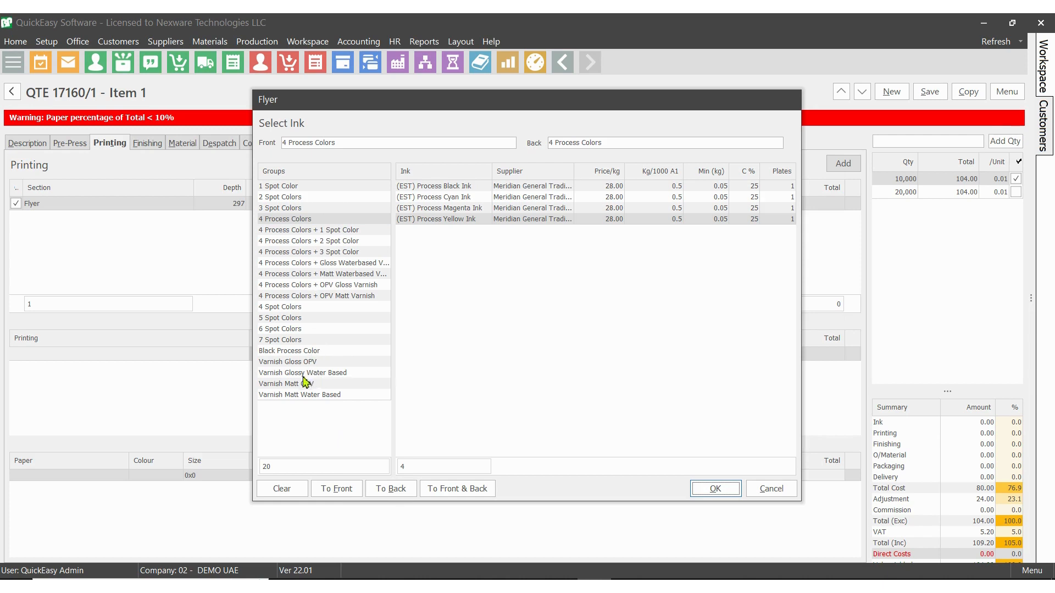
{"action": "left_click", "coordinate": [338, 374]}
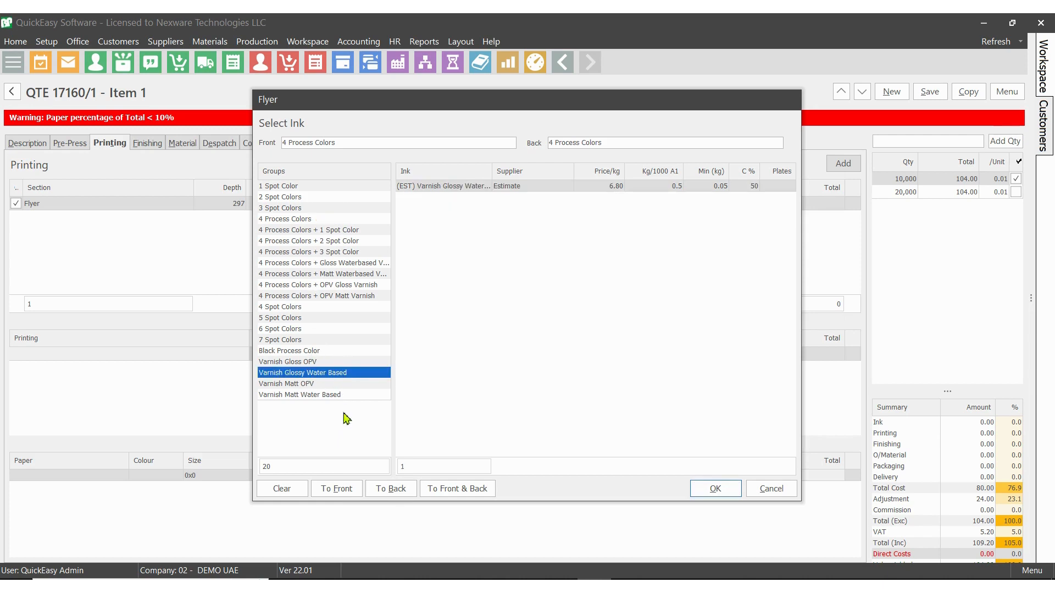
{"action": "left_click", "coordinate": [340, 489]}
{"action": "left_click", "coordinate": [395, 489]}
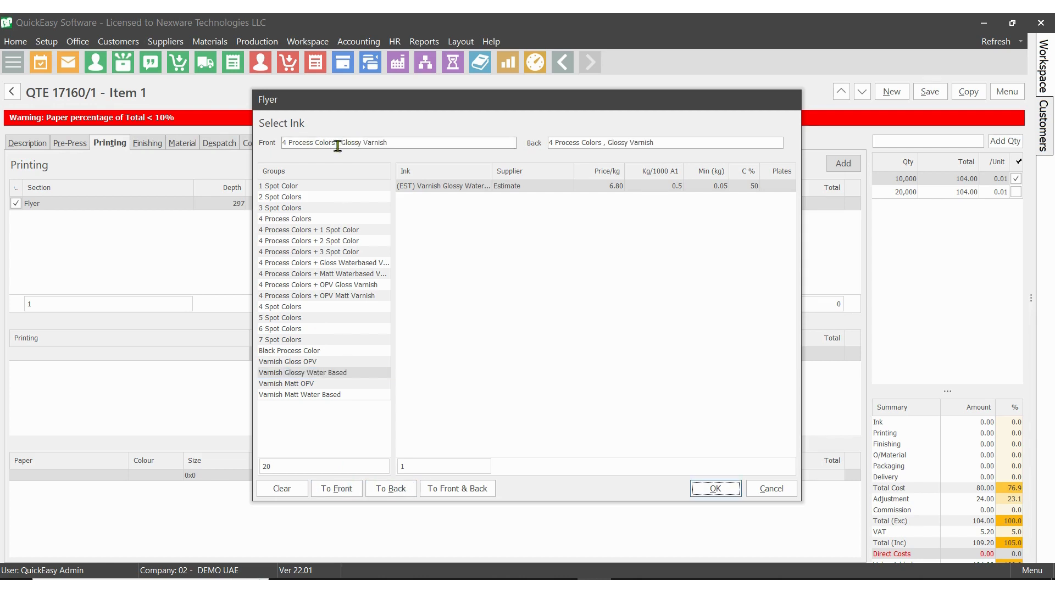
{"action": "left_click_drag", "start_coordinate": [336, 143], "coordinate": [270, 144]}
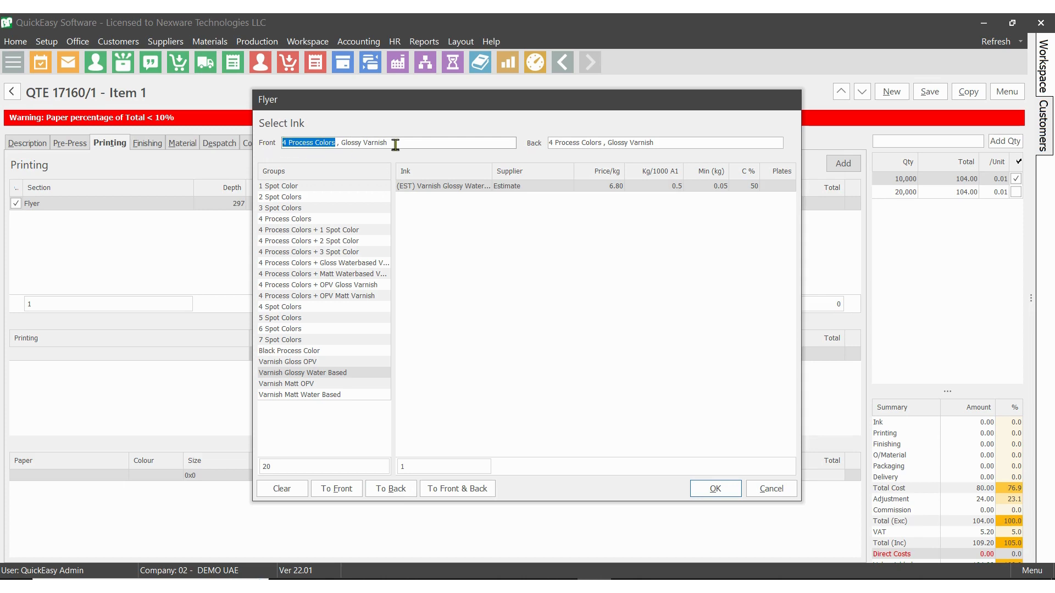
{"action": "left_click_drag", "start_coordinate": [391, 143], "coordinate": [345, 143]}
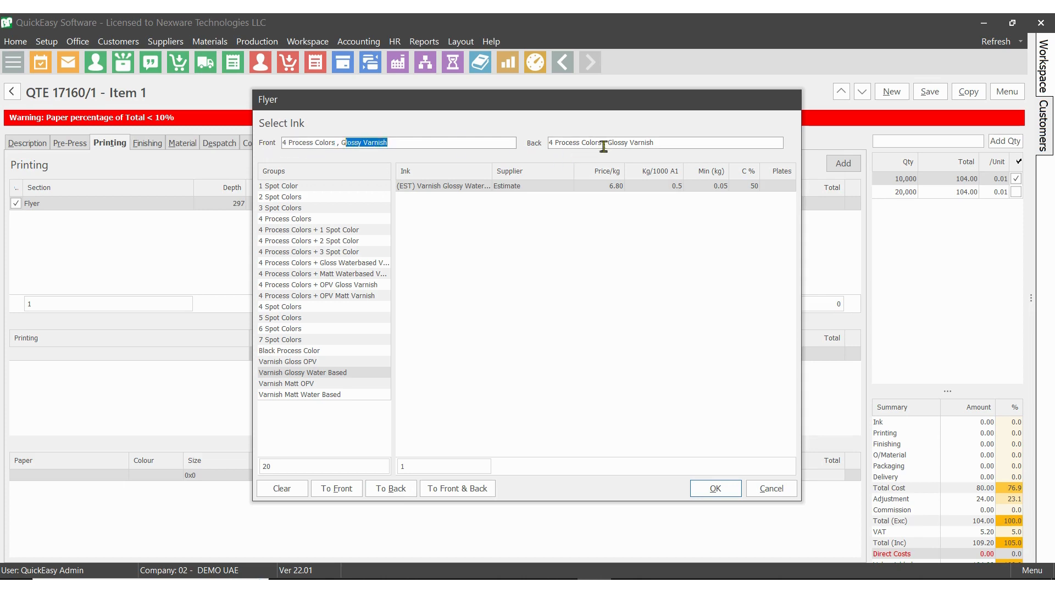
{"action": "left_click_drag", "start_coordinate": [603, 142], "coordinate": [531, 146]}
{"action": "left_click_drag", "start_coordinate": [662, 143], "coordinate": [582, 144]}
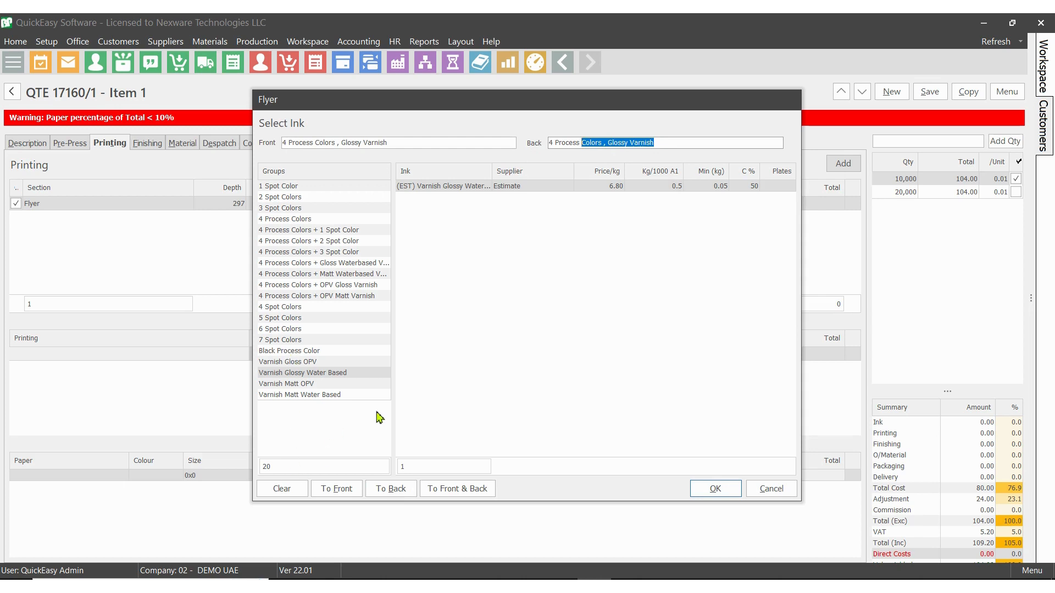
{"action": "left_click", "coordinate": [287, 489]}
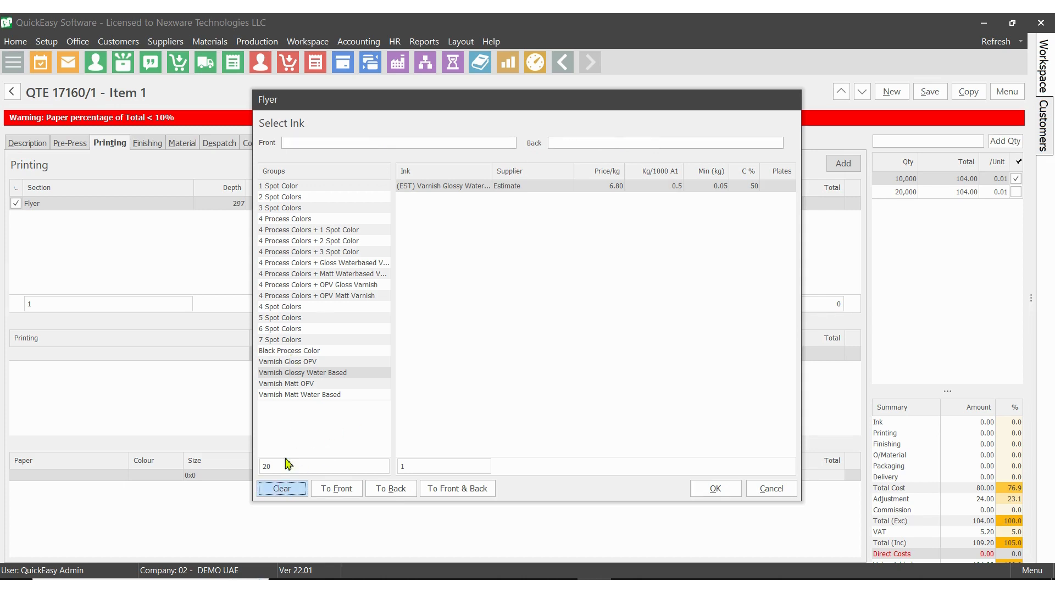
- Assign the 4 Process Colors ink group to both the front and back of the flyer and confirm it
{"action": "left_click", "coordinate": [292, 220]}
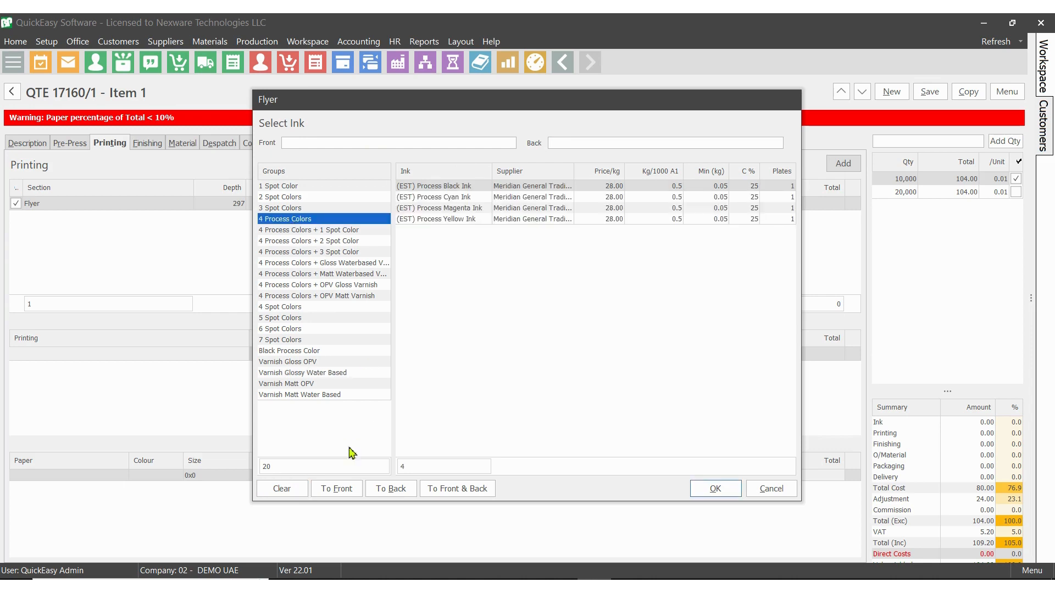
{"action": "left_click", "coordinate": [469, 493]}
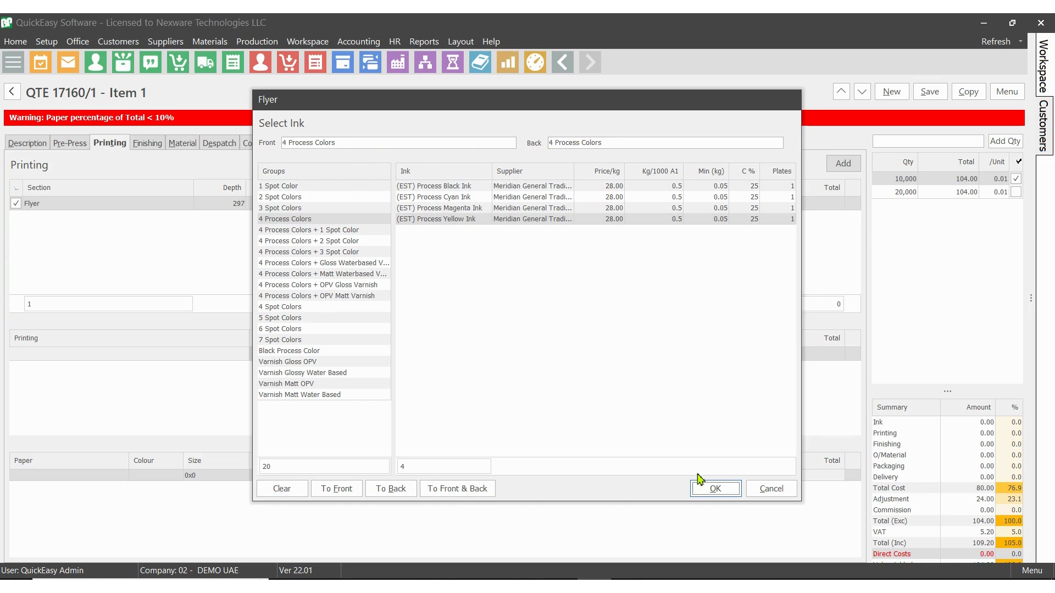
{"action": "left_click", "coordinate": [709, 488]}
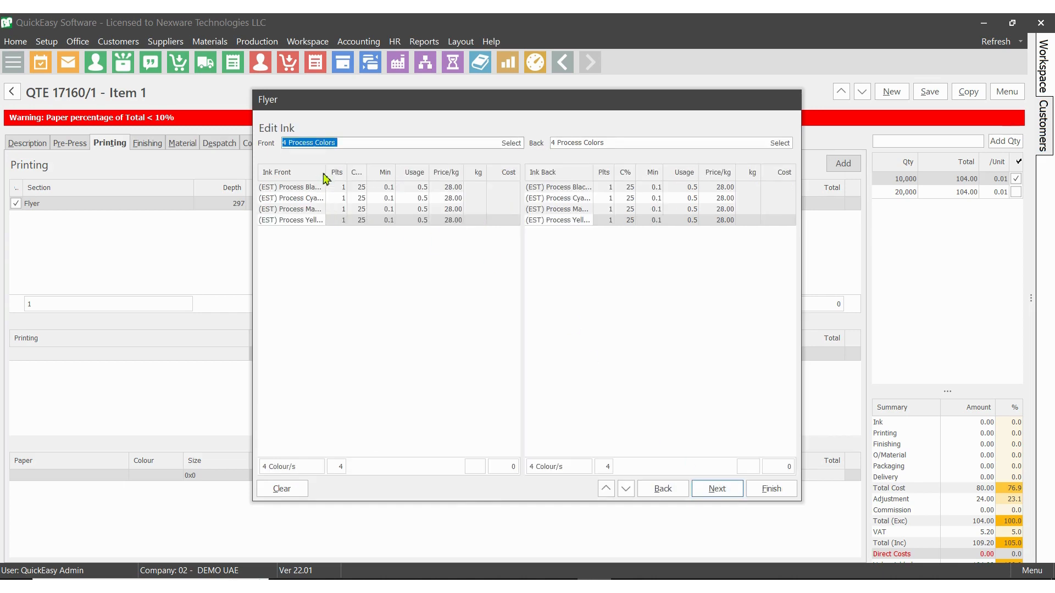
{"action": "left_click_drag", "start_coordinate": [327, 174], "coordinate": [347, 175]}
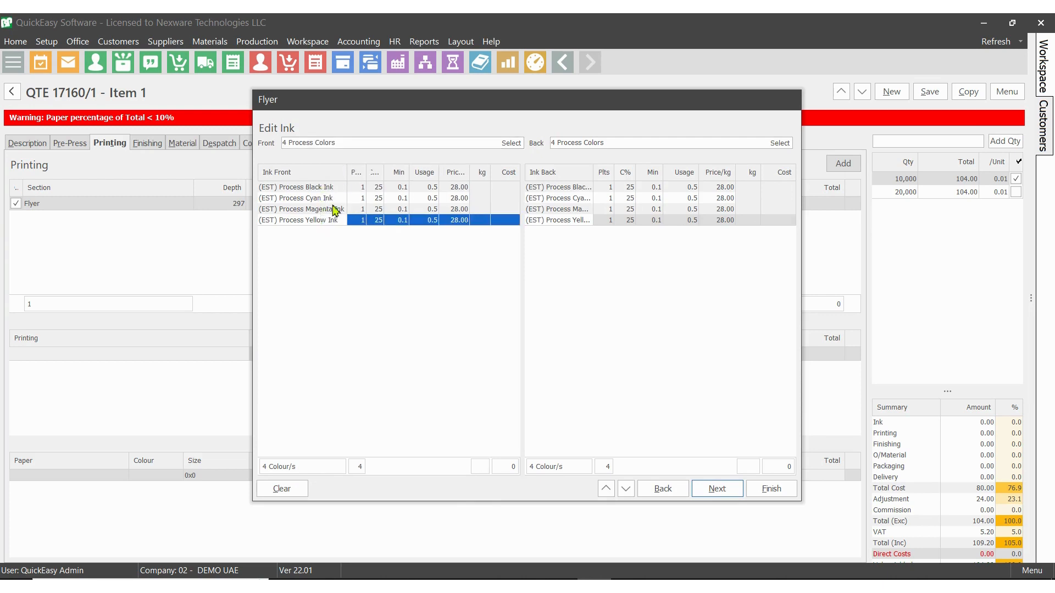
{"action": "left_click_drag", "start_coordinate": [348, 178], "coordinate": [336, 179]}
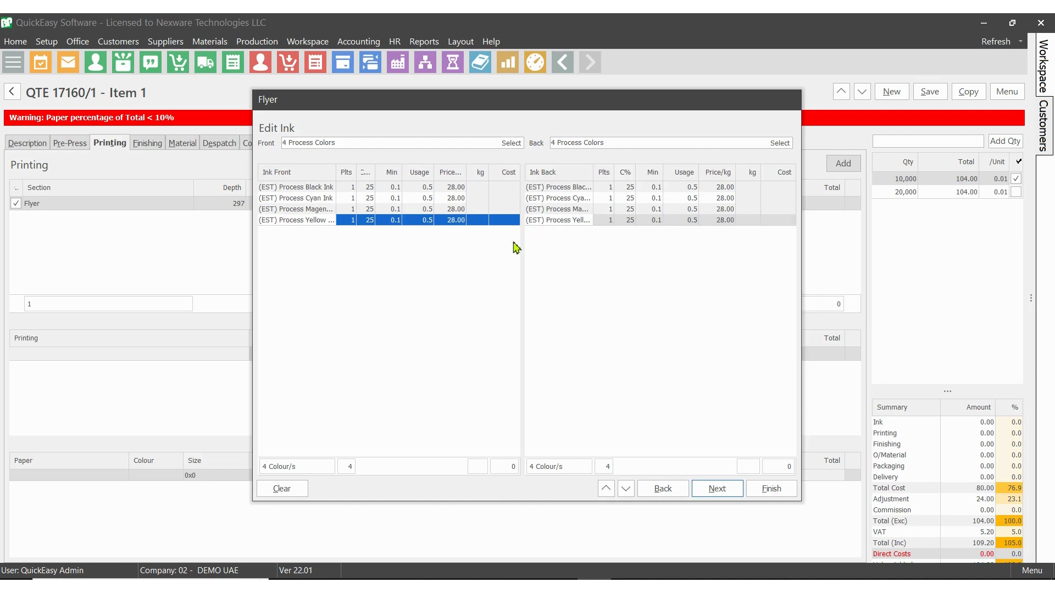
{"action": "left_click_drag", "start_coordinate": [563, 247], "coordinate": [561, 247]}
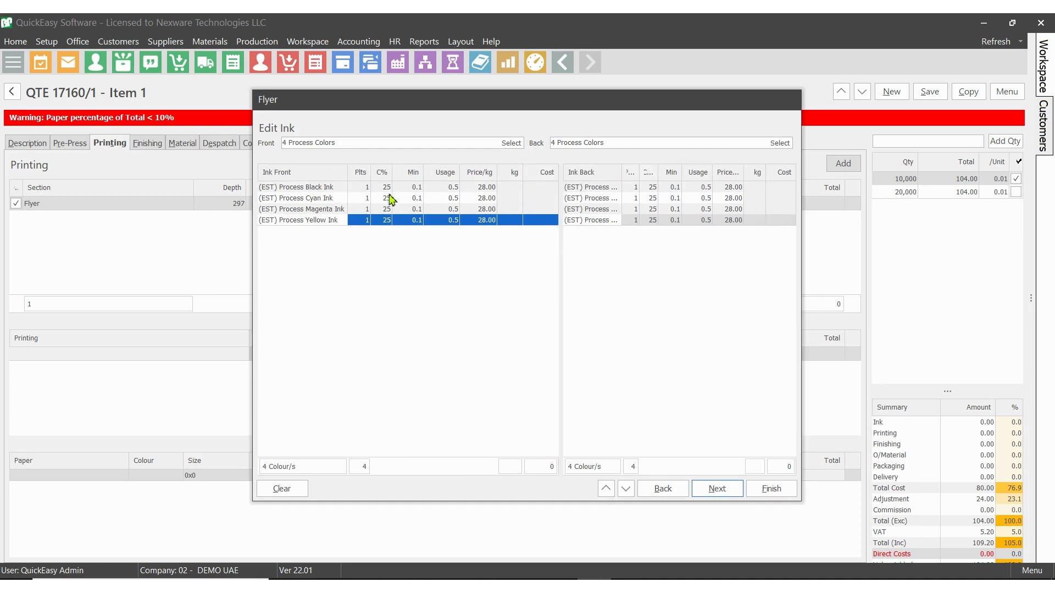
{"action": "left_click_drag", "start_coordinate": [562, 209], "coordinate": [523, 209]}
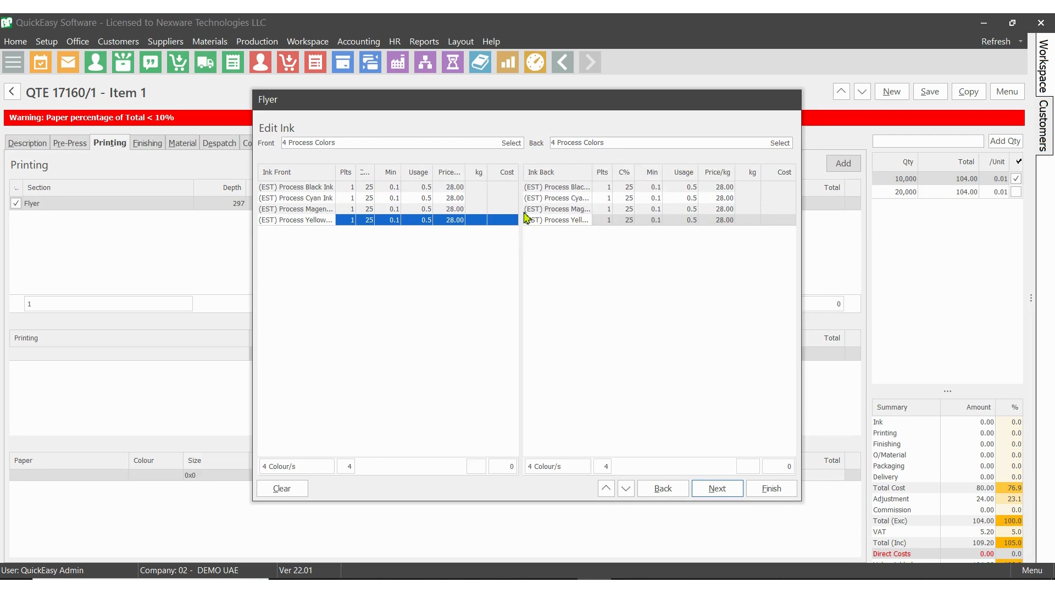
- Continue to the flyer's press selection, assign the Komori (4C) press with Work & Turn, and check the imposition and section size
{"action": "left_click", "coordinate": [715, 488]}
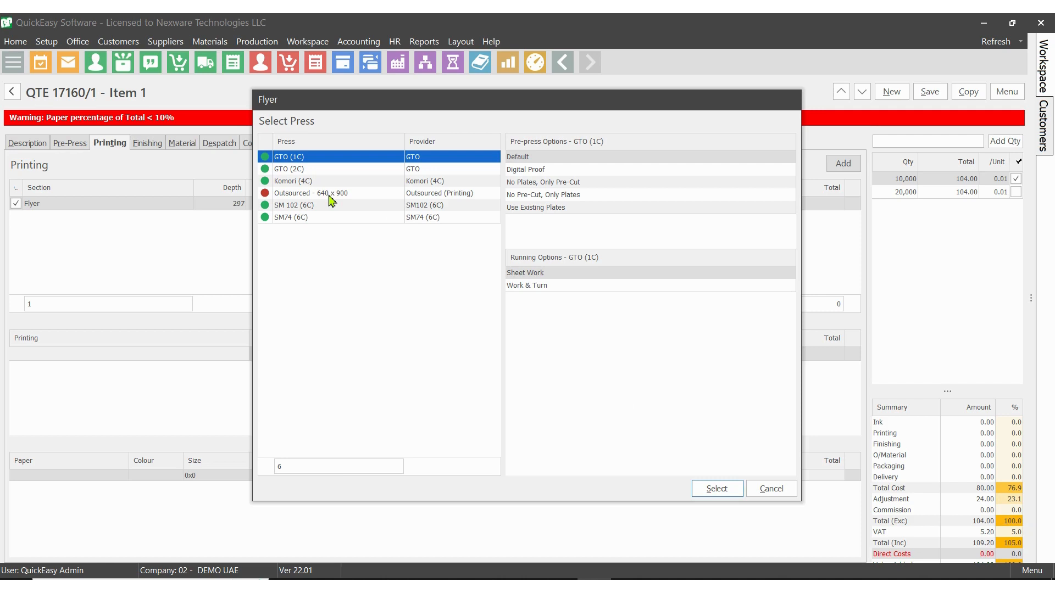
{"action": "left_click", "coordinate": [361, 183]}
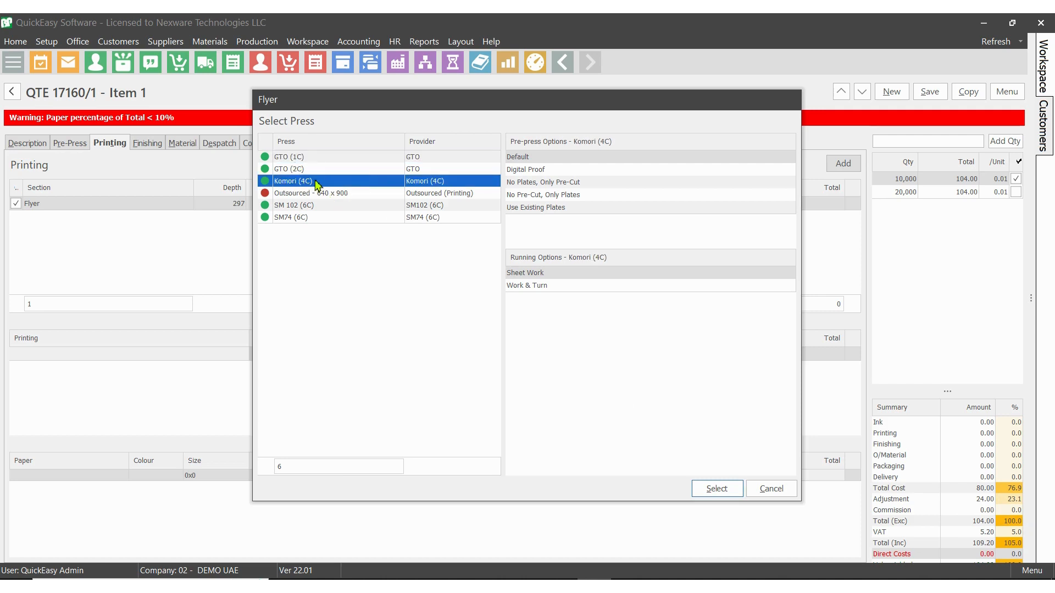
{"action": "left_click", "coordinate": [537, 286]}
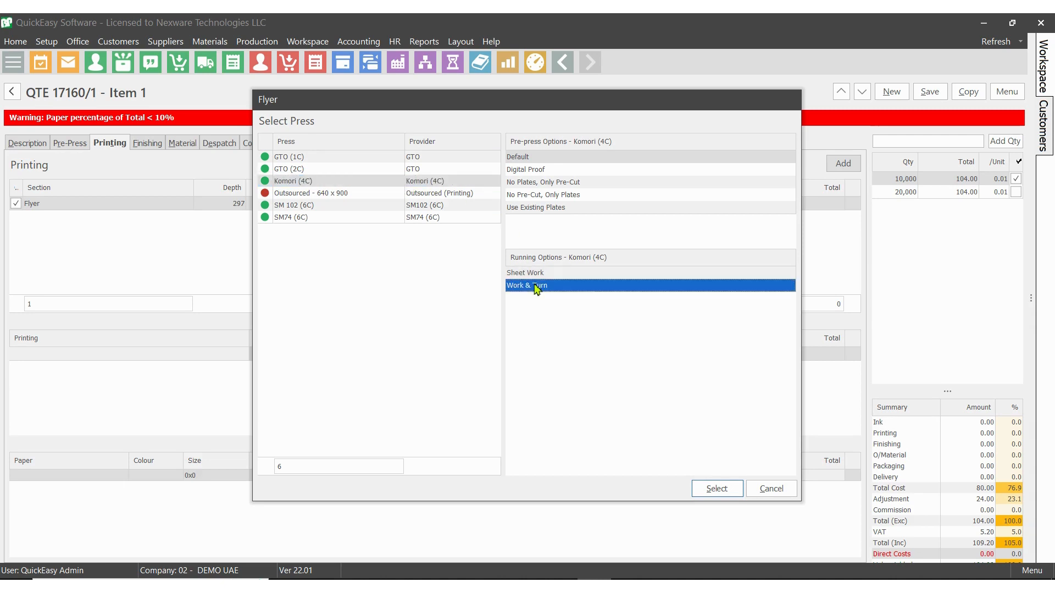
{"action": "left_click", "coordinate": [706, 493]}
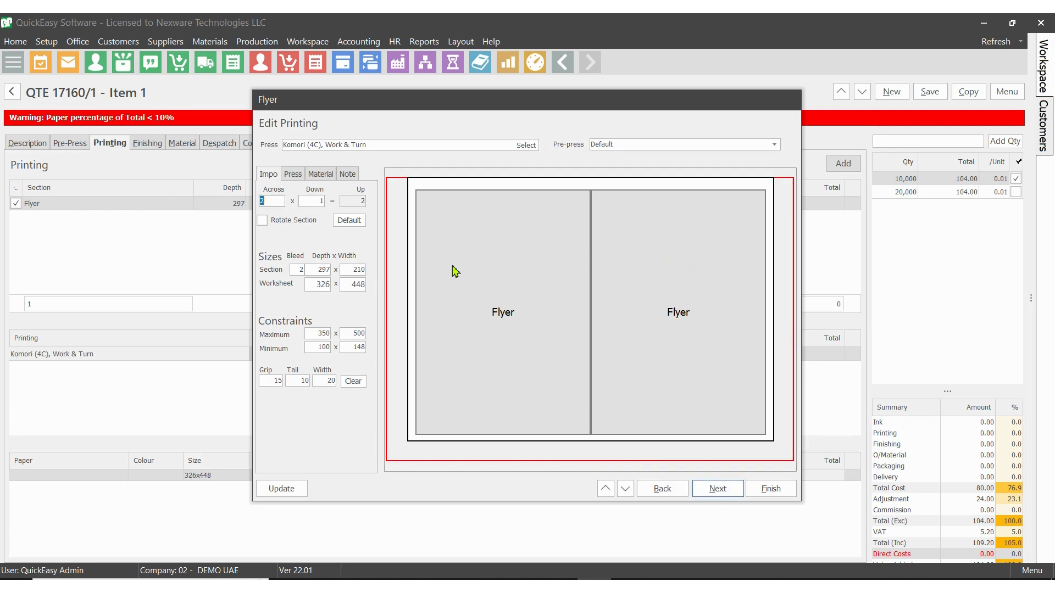
{"action": "left_click", "coordinate": [358, 204]}
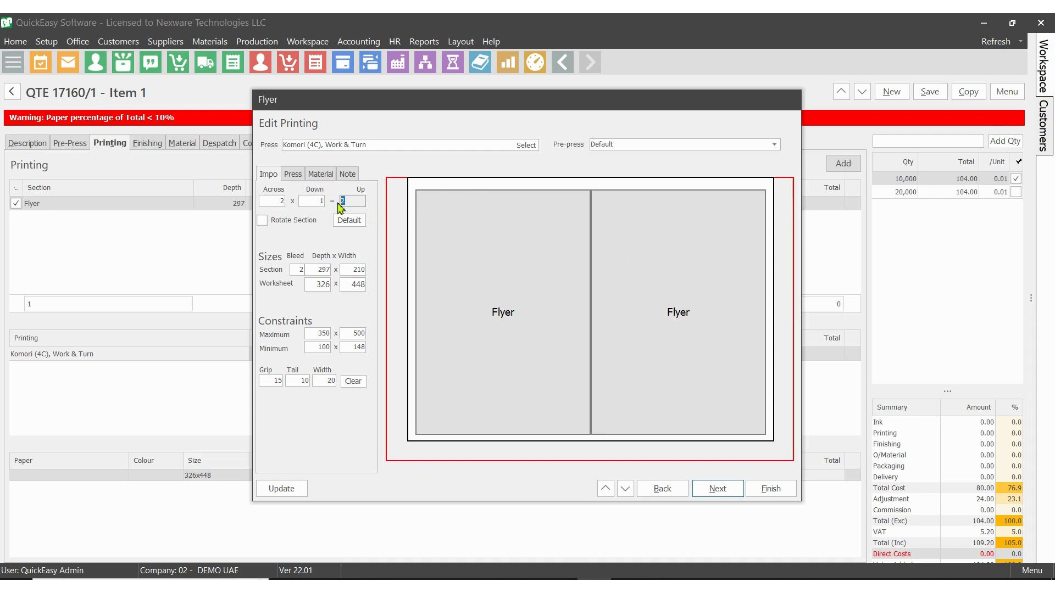
{"action": "left_click", "coordinate": [323, 270]}
{"action": "left_click", "coordinate": [347, 270]}
- Try the SM 102 (6C) press with Work & Turn for the flyer and apply its default imposition
{"action": "left_click", "coordinate": [528, 149]}
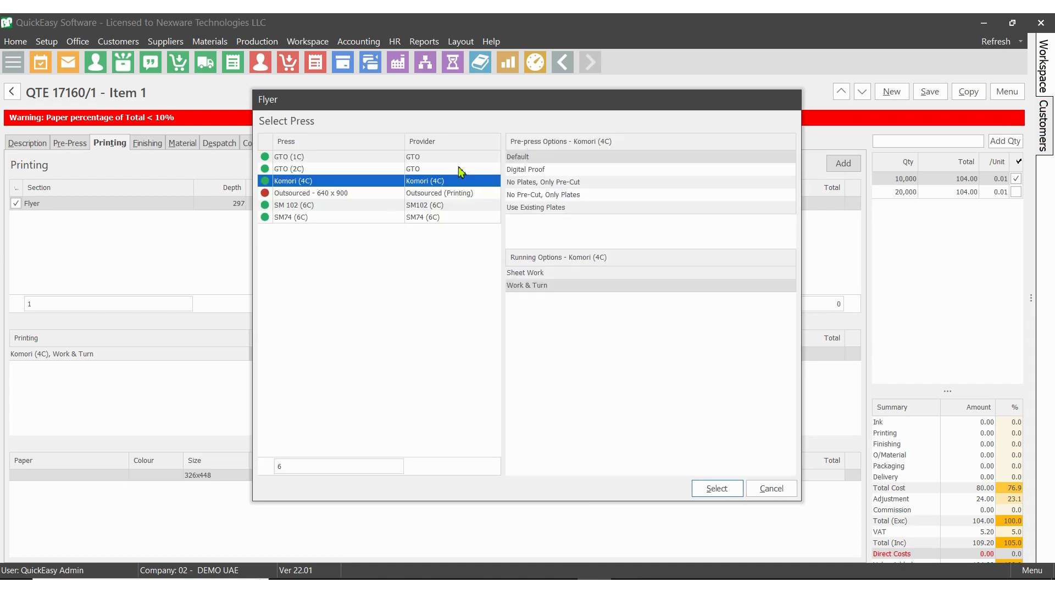
{"action": "left_click", "coordinate": [299, 209]}
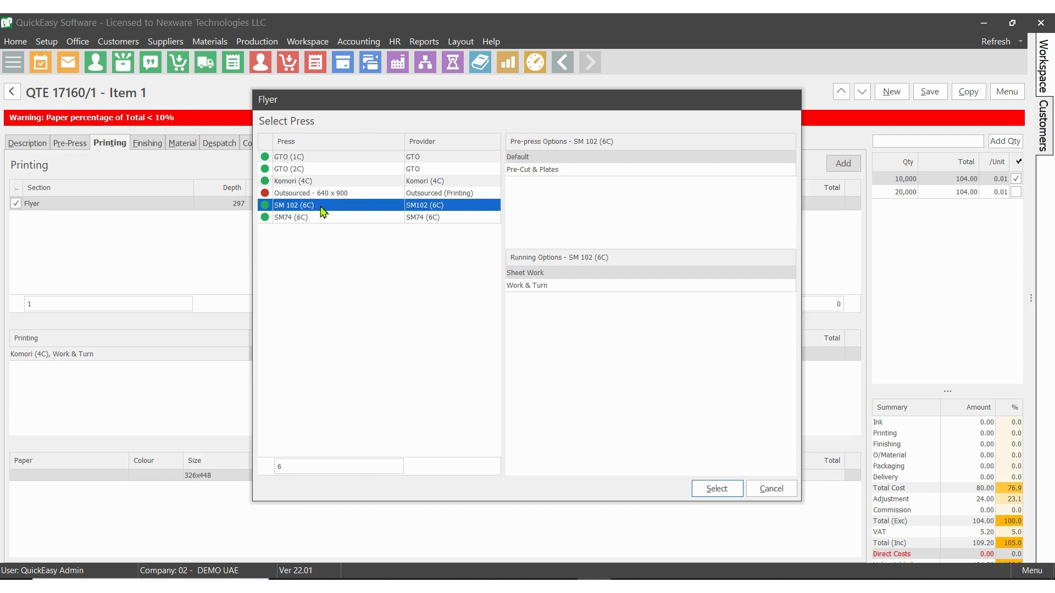
{"action": "left_click", "coordinate": [549, 288]}
{"action": "left_click", "coordinate": [709, 492]}
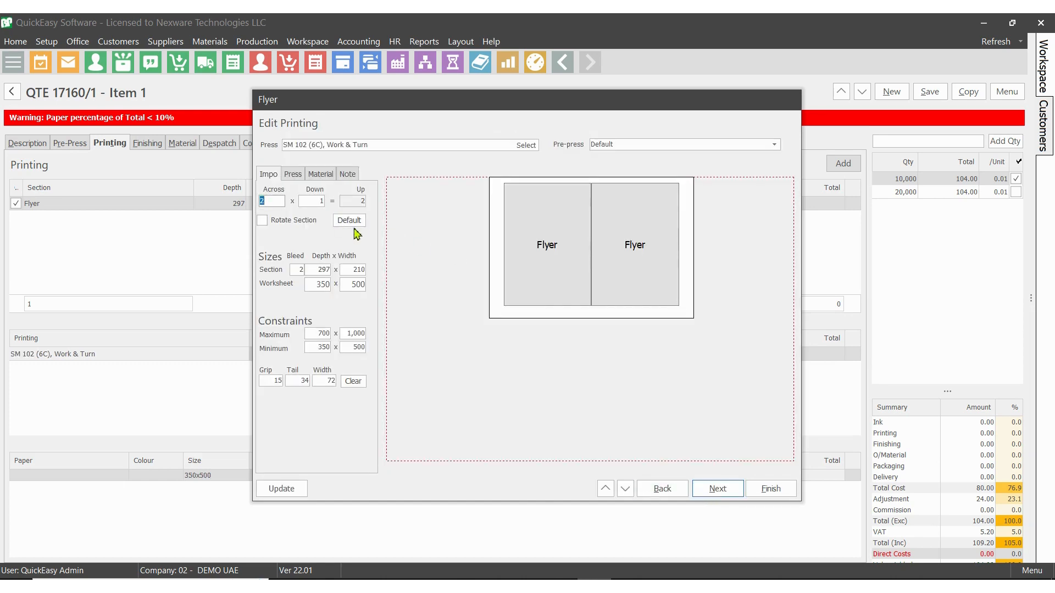
{"action": "left_click", "coordinate": [357, 220]}
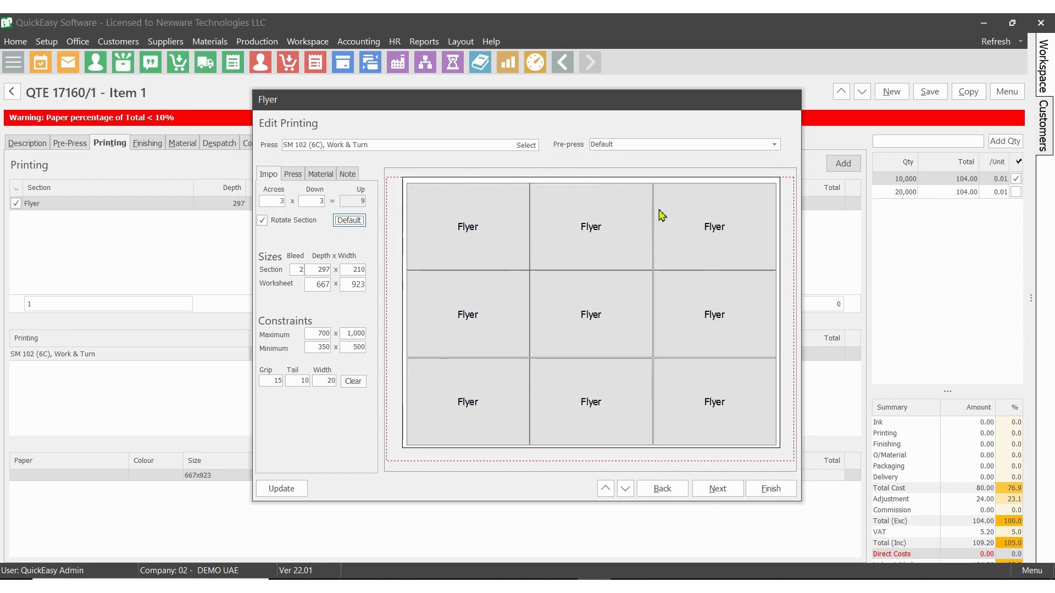
{"action": "left_click", "coordinate": [360, 202]}
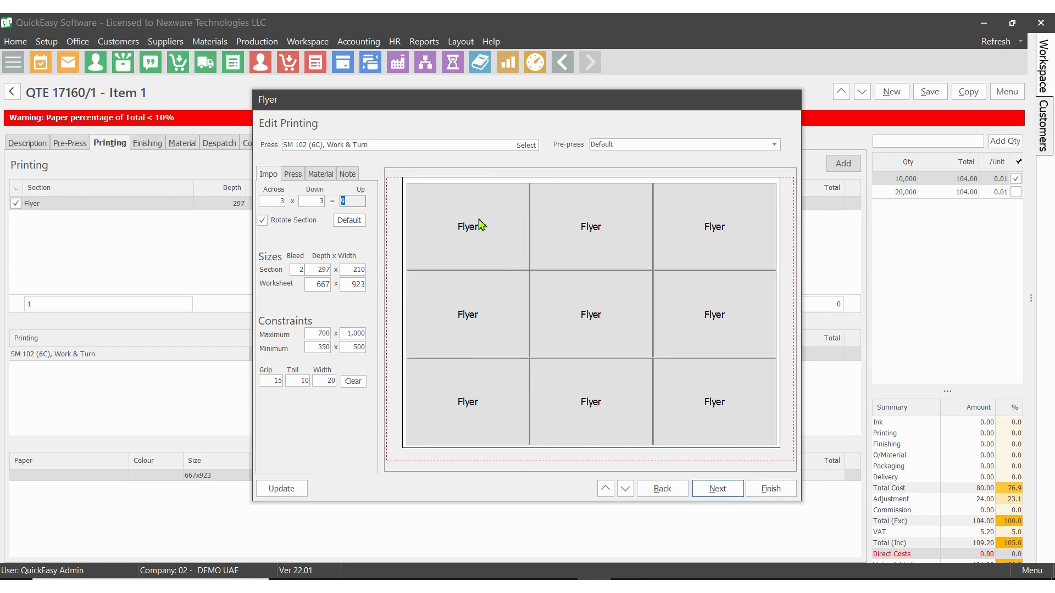
- Try an imposition of 2 across by 2 down, and 3 across by 2 down without section rotation
{"action": "left_click", "coordinate": [279, 204]}
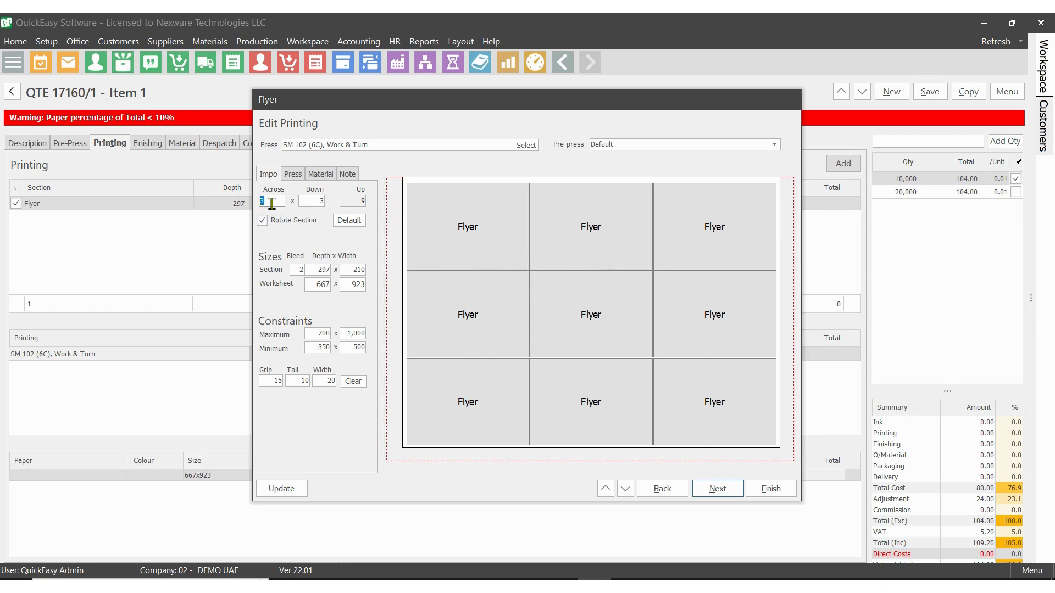
{"action": "key", "text": "Tab"}
{"action": "type", "text": "2"}
{"action": "key", "text": "Tab"}
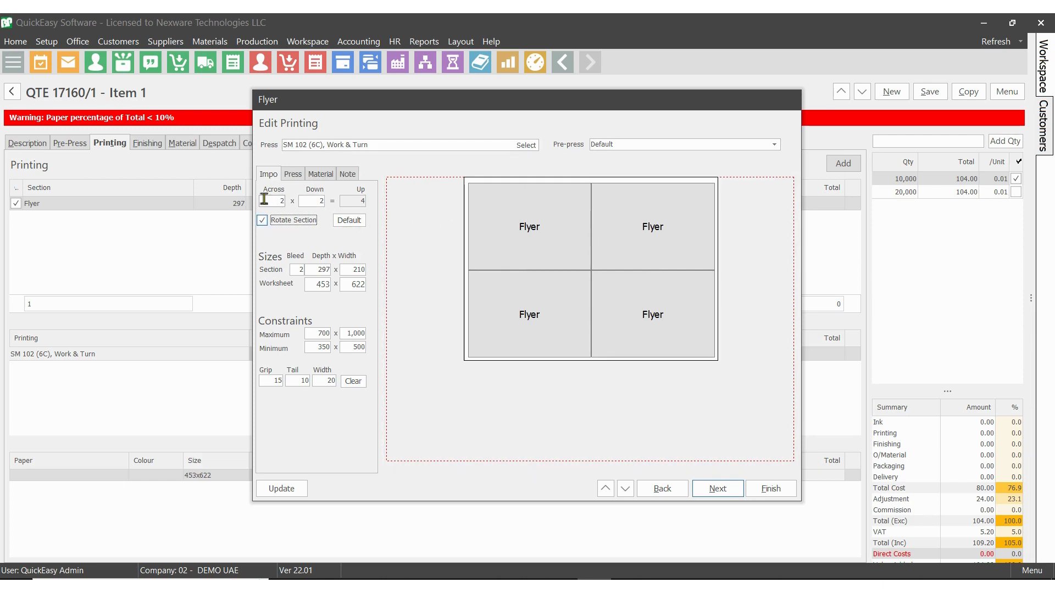
{"action": "left_click", "coordinate": [273, 203]}
{"action": "type", "text": "3"}
{"action": "left_click", "coordinate": [262, 221]}
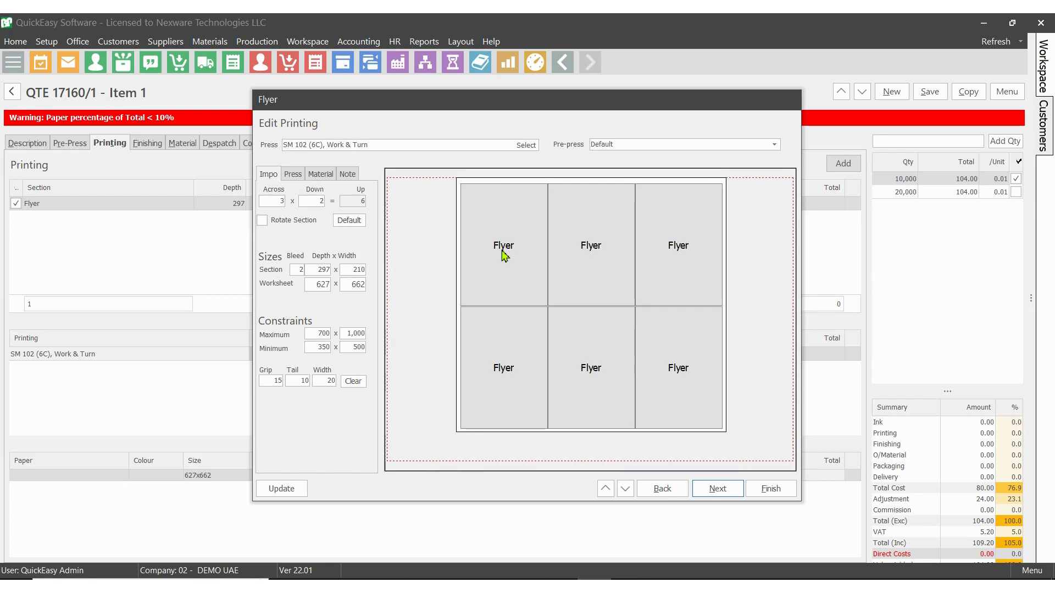
- Switch the flyer's press back to Komori (4C) with the Work & Turn running option
{"action": "left_click", "coordinate": [534, 147]}
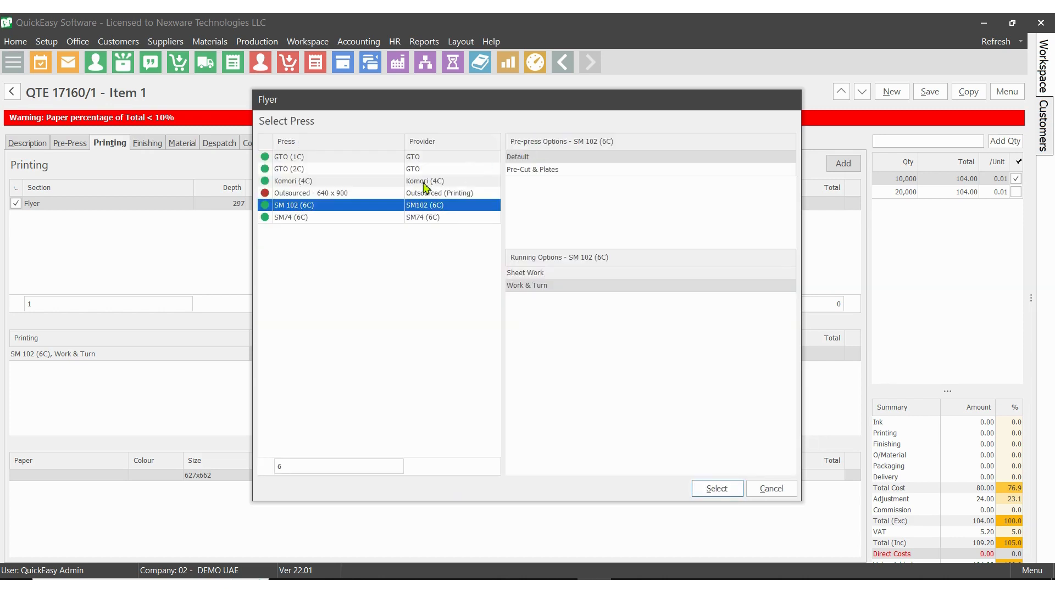
{"action": "left_click", "coordinate": [424, 182]}
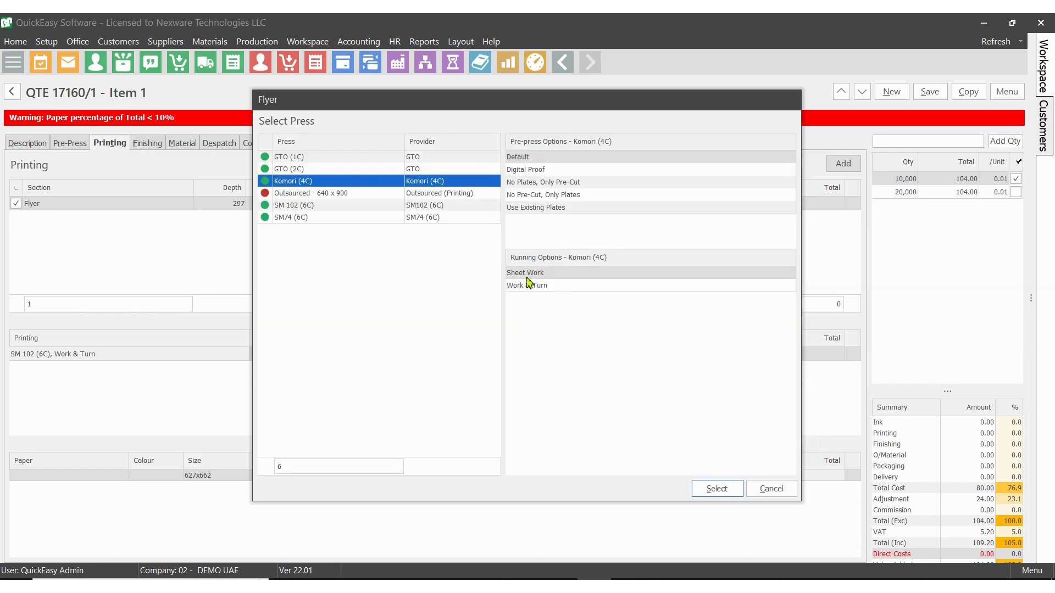
{"action": "left_click", "coordinate": [548, 285]}
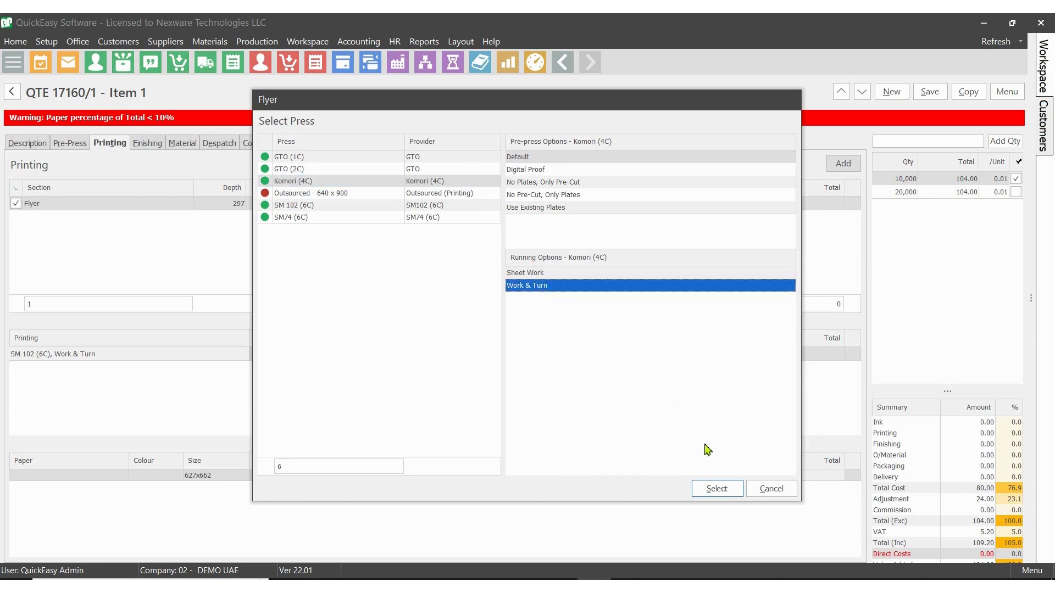
{"action": "left_click", "coordinate": [712, 488]}
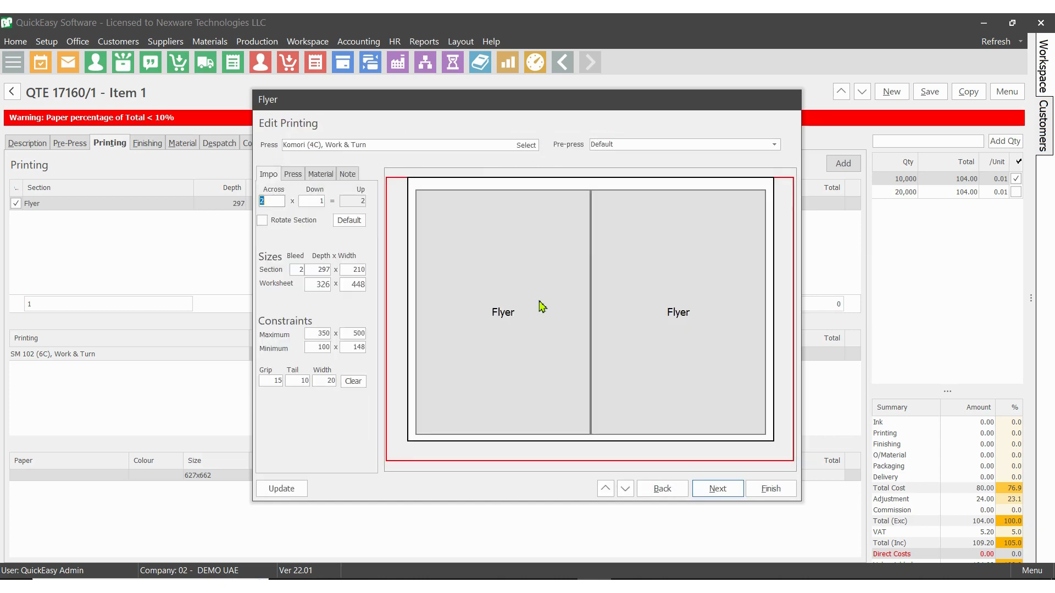
- Examine the Komori imposition: number up, maximum sheet constraints, section size, grip, tail and width margins, bleed and worksheet size
{"action": "left_click", "coordinate": [357, 202]}
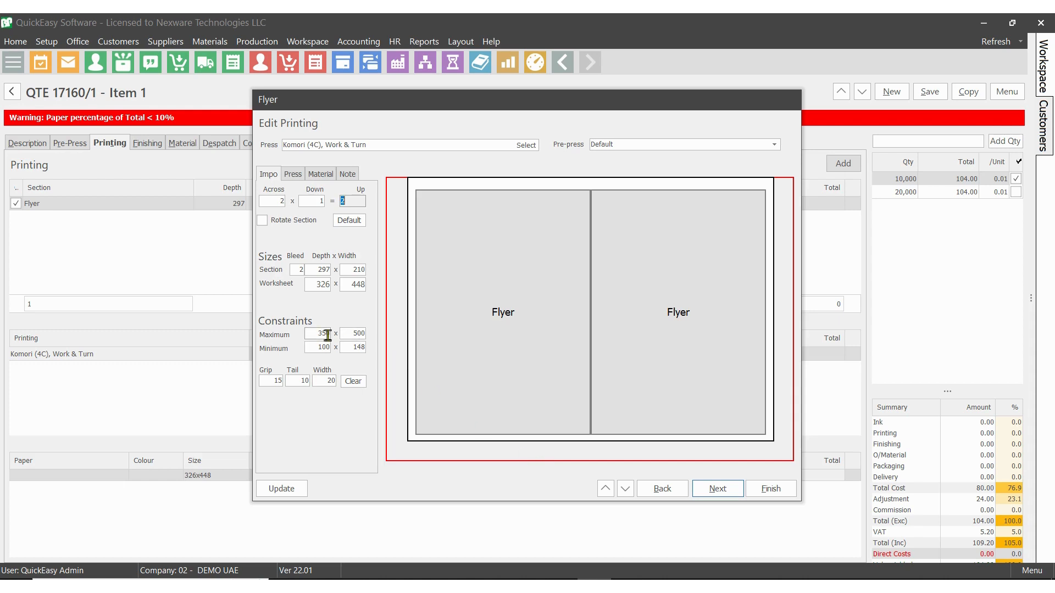
{"action": "left_click_drag", "start_coordinate": [327, 333], "coordinate": [304, 333]}
{"action": "double_click", "coordinate": [359, 336]}
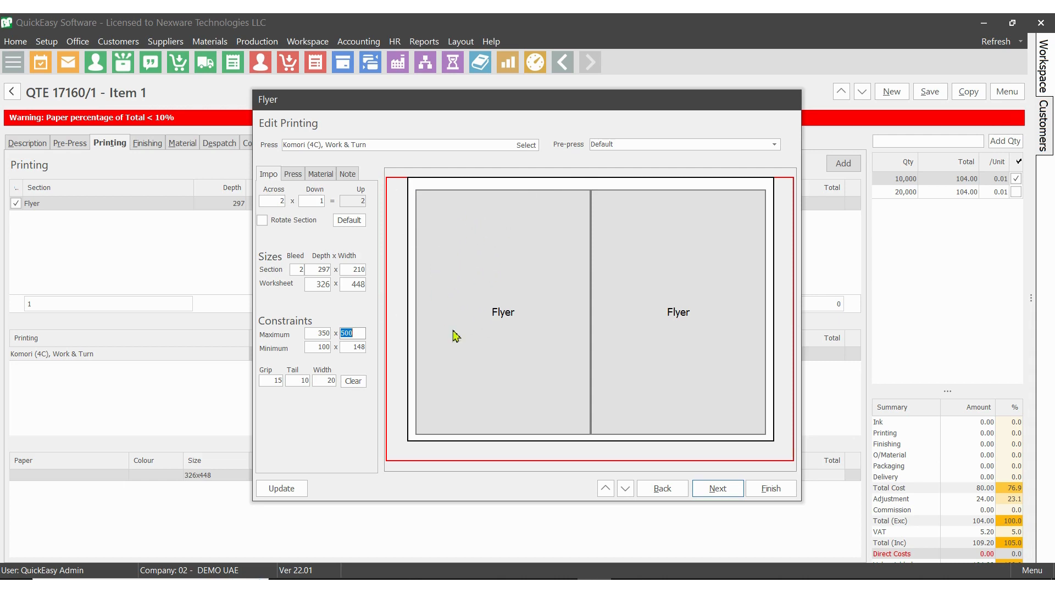
{"action": "left_click", "coordinate": [320, 270]}
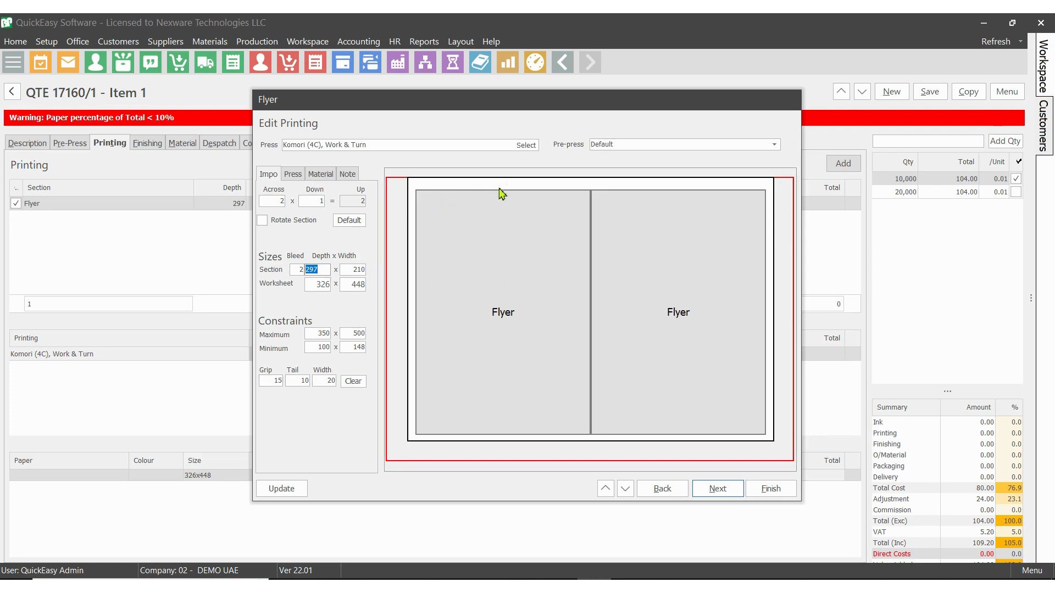
{"action": "left_click", "coordinate": [272, 380]}
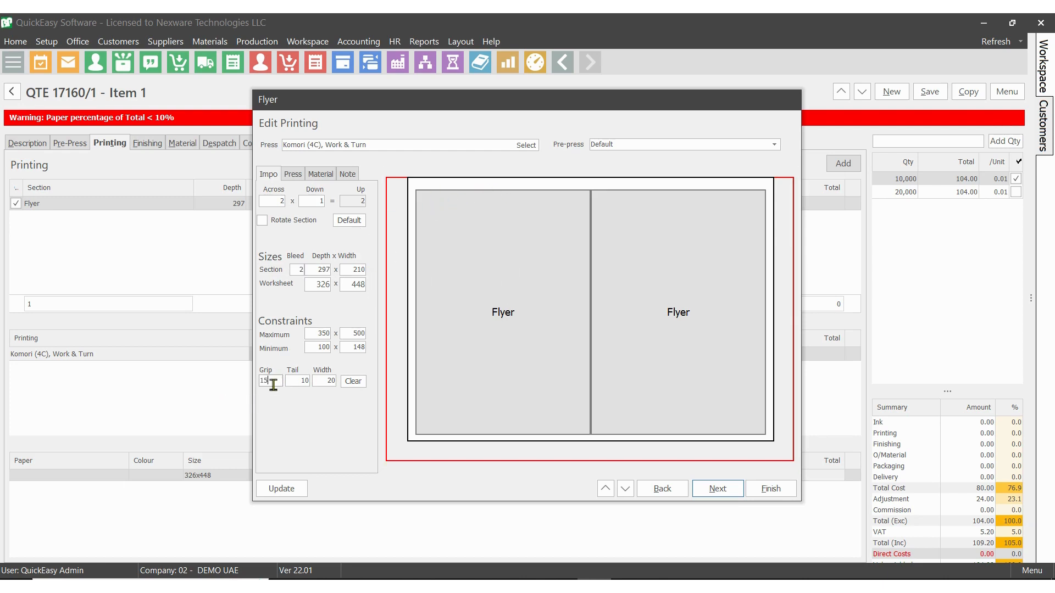
{"action": "left_click", "coordinate": [298, 380]}
{"action": "left_click", "coordinate": [325, 381]}
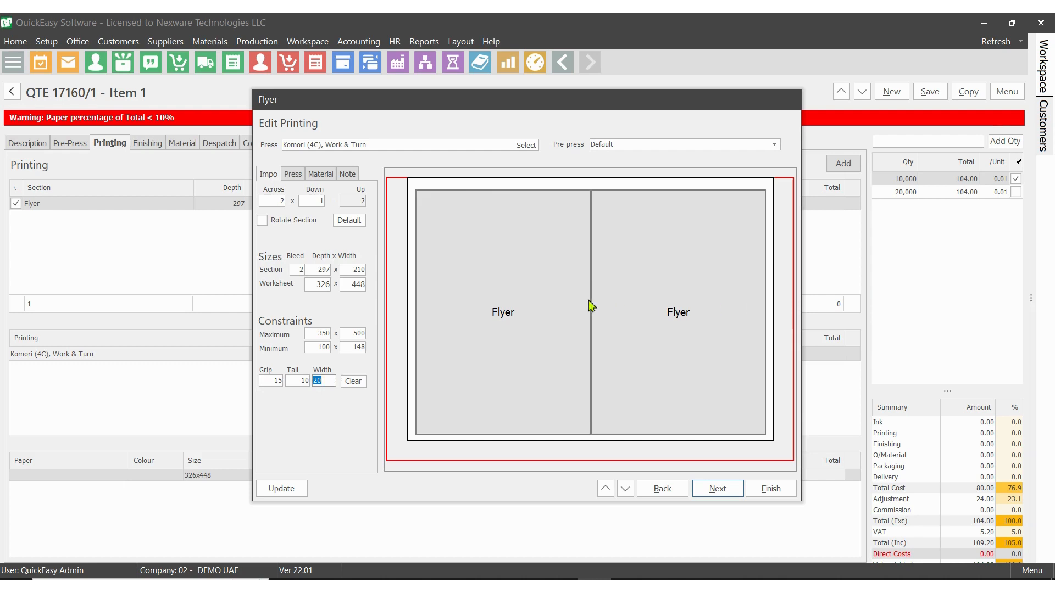
{"action": "left_click", "coordinate": [296, 270]}
{"action": "left_click", "coordinate": [319, 290]}
{"action": "left_click", "coordinate": [350, 288]}
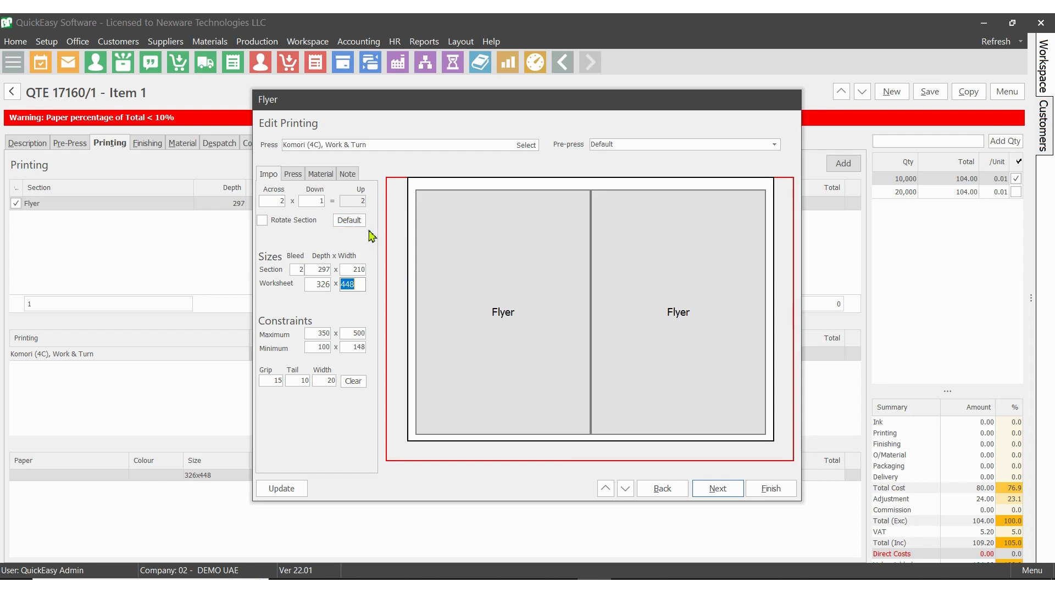
- Continue to the flyer's paper selection and filter the list by the Coated Papers type
{"action": "left_click", "coordinate": [719, 489]}
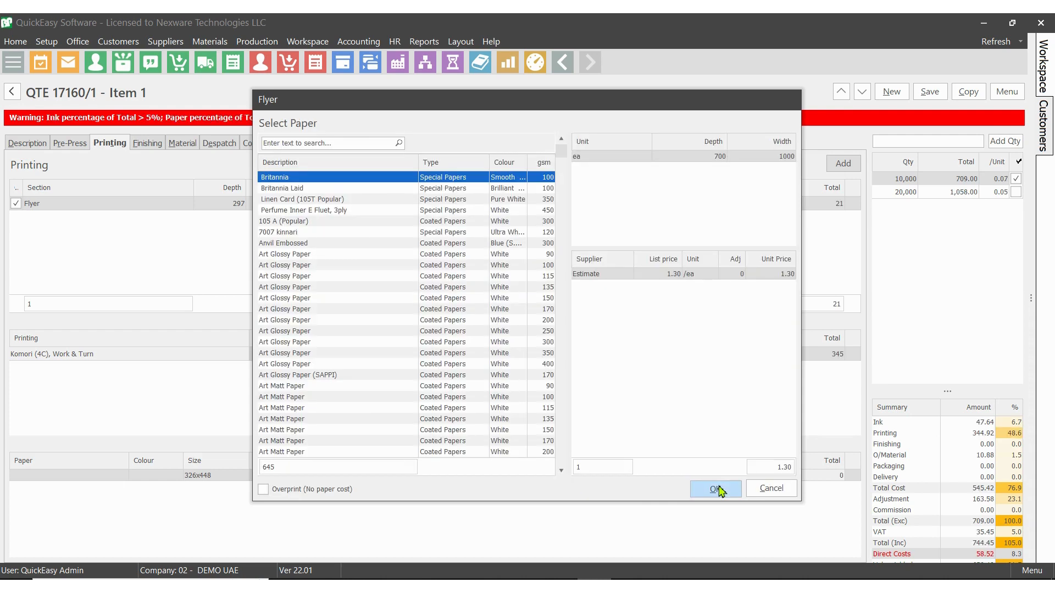
{"action": "left_click_drag", "start_coordinate": [564, 159], "coordinate": [566, 163]}
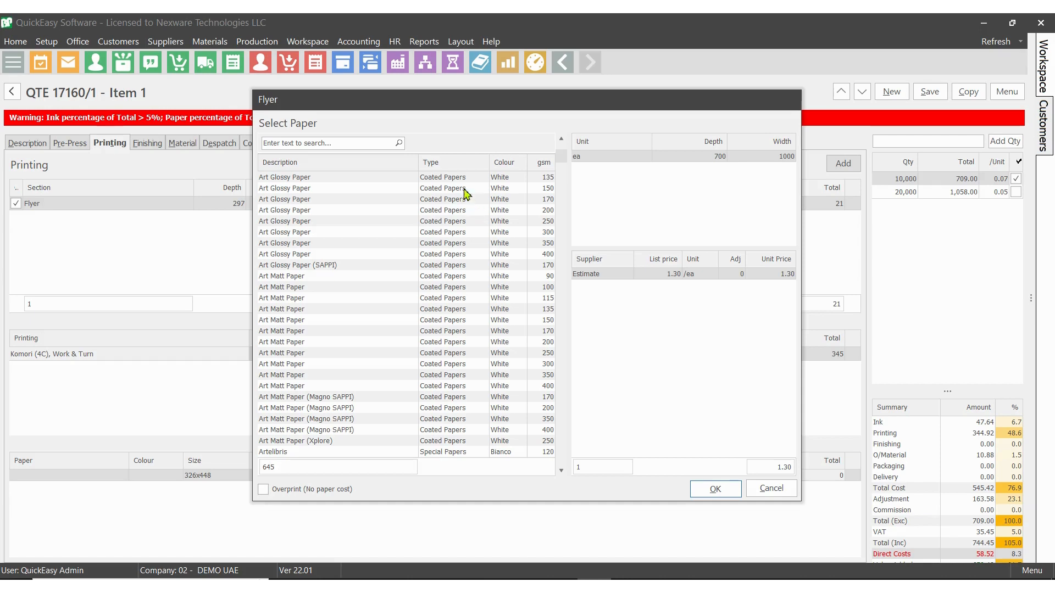
{"action": "mouse_move", "coordinate": [482, 164]}
{"action": "left_click", "coordinate": [481, 162]}
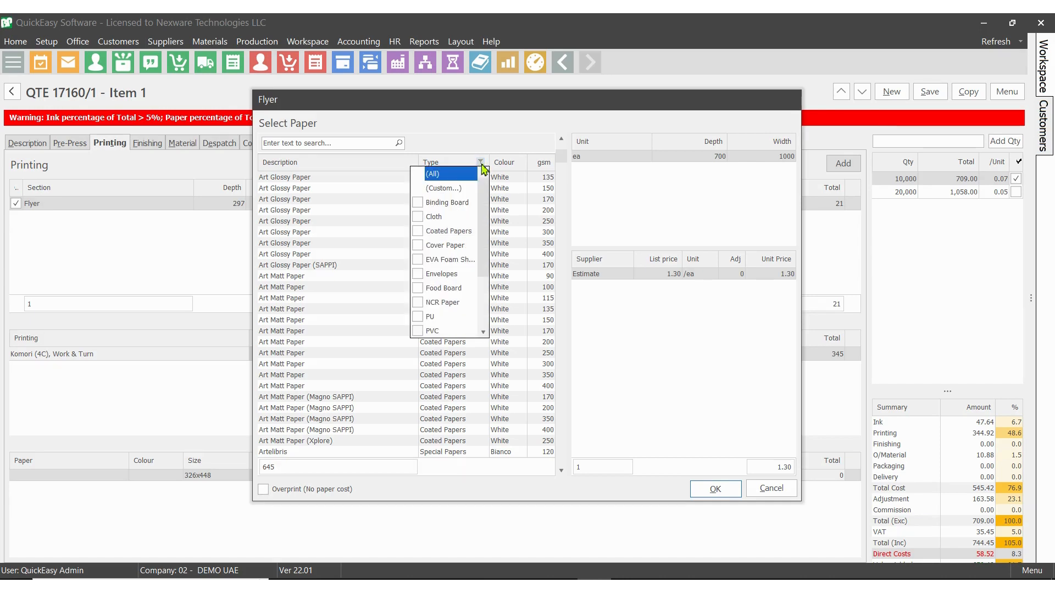
{"action": "left_click", "coordinate": [442, 235]}
{"action": "left_click", "coordinate": [524, 211]}
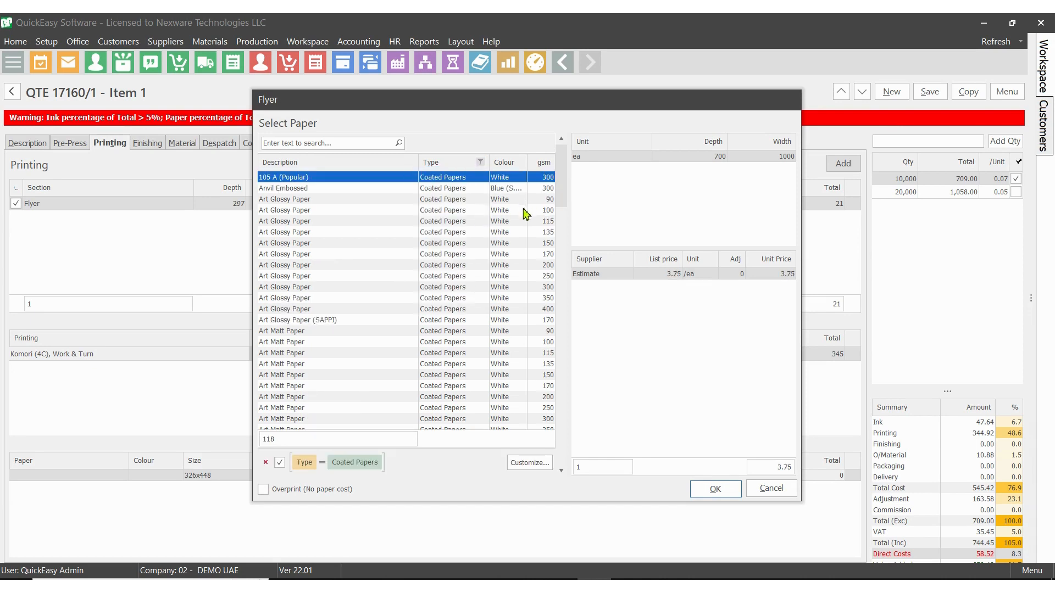
{"action": "left_click", "coordinate": [525, 210]}
- Try filtering the paper list by the Food Board type instead of Coated Papers, and clear the filter
{"action": "left_click", "coordinate": [480, 161]}
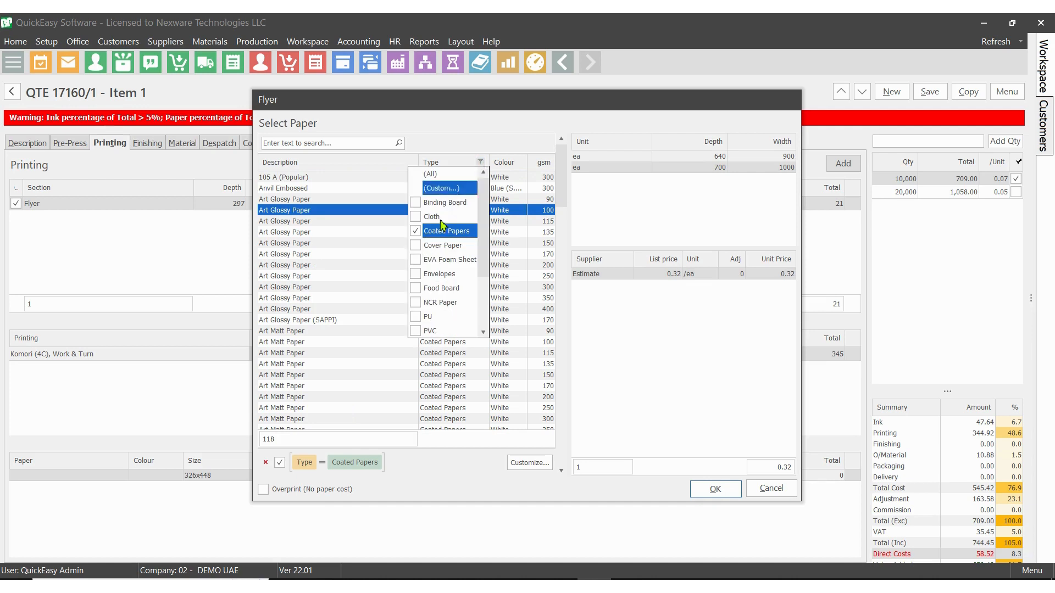
{"action": "left_click", "coordinate": [443, 232]}
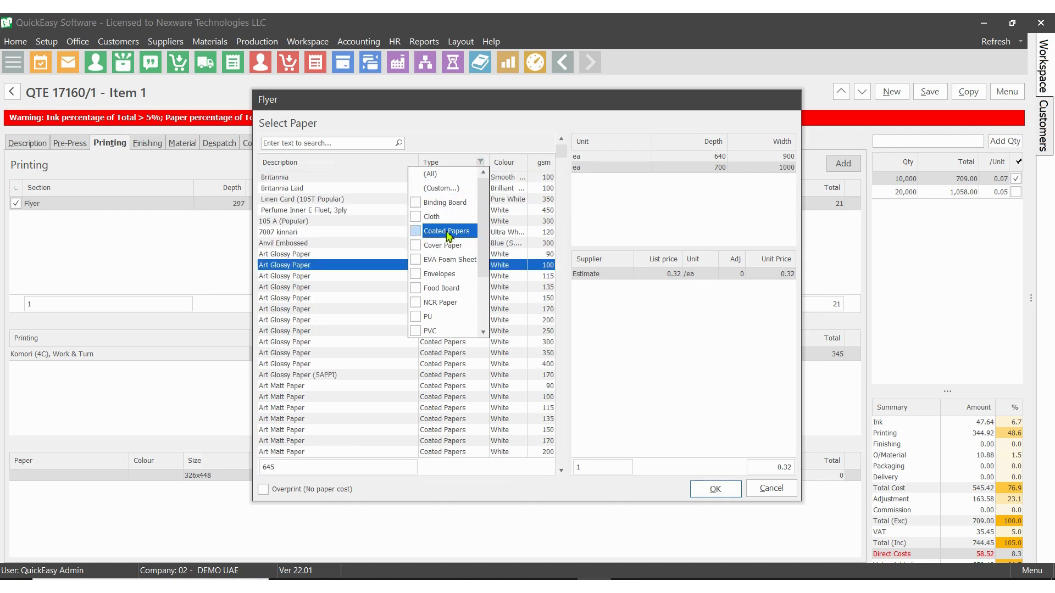
{"action": "left_click", "coordinate": [445, 288]}
{"action": "left_click", "coordinate": [521, 334]}
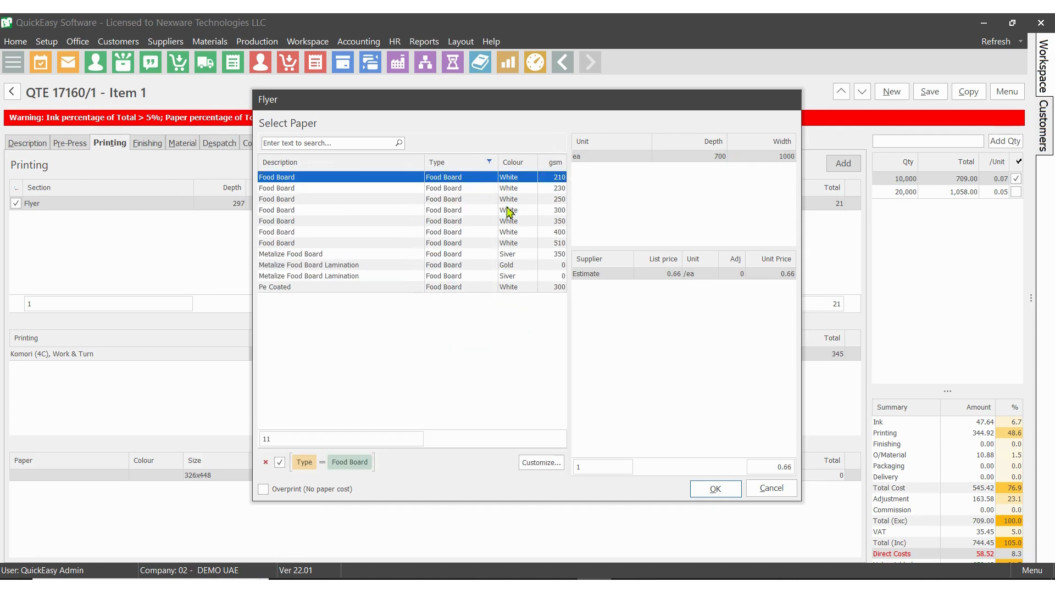
{"action": "left_click", "coordinate": [265, 462]}
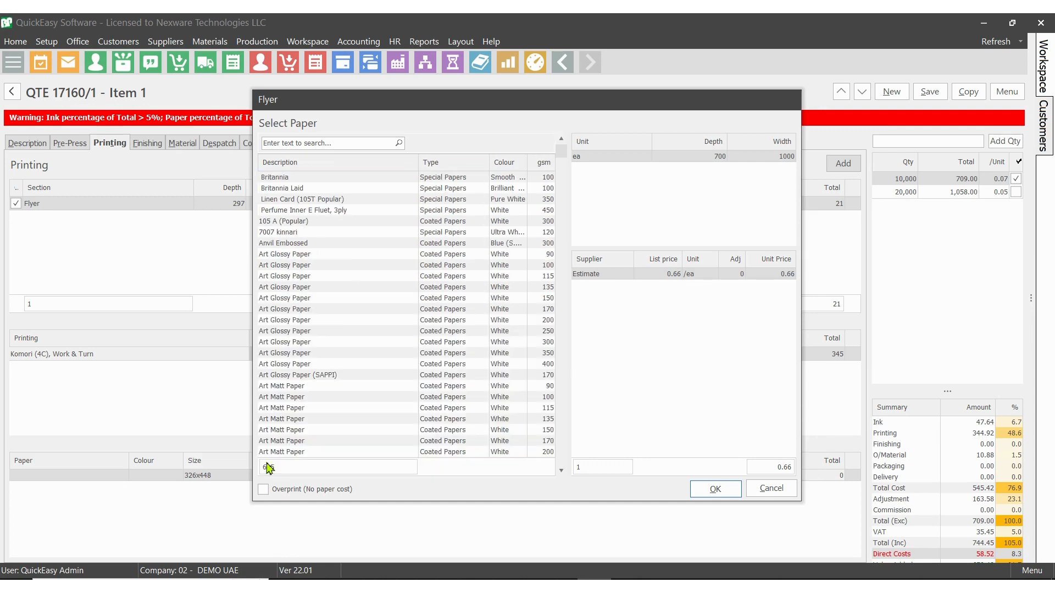
- Try filtering the paper list to 170 gsm, highlight Star Dream, and clear the filter
{"action": "left_click", "coordinate": [548, 162]}
{"action": "left_click_drag", "start_coordinate": [554, 190], "coordinate": [555, 234]}
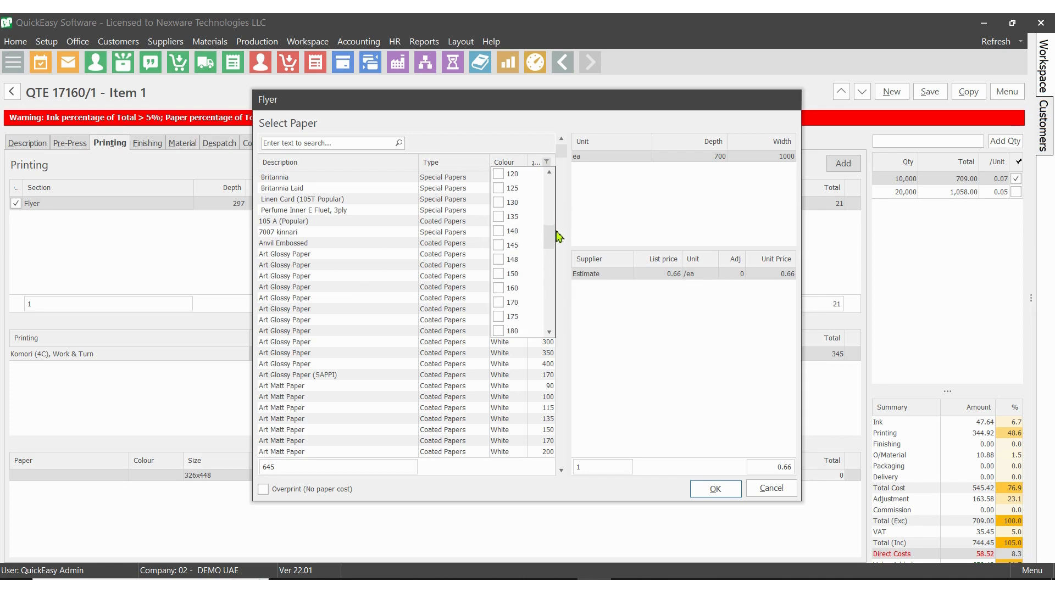
{"action": "left_click", "coordinate": [506, 302]}
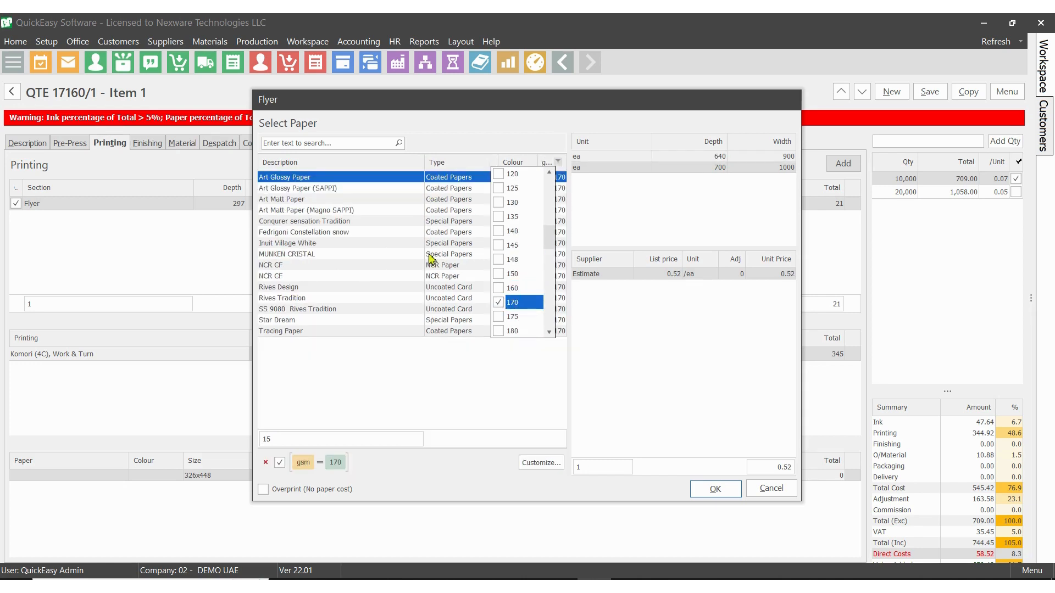
{"action": "left_click", "coordinate": [428, 324]}
{"action": "left_click", "coordinate": [428, 324]}
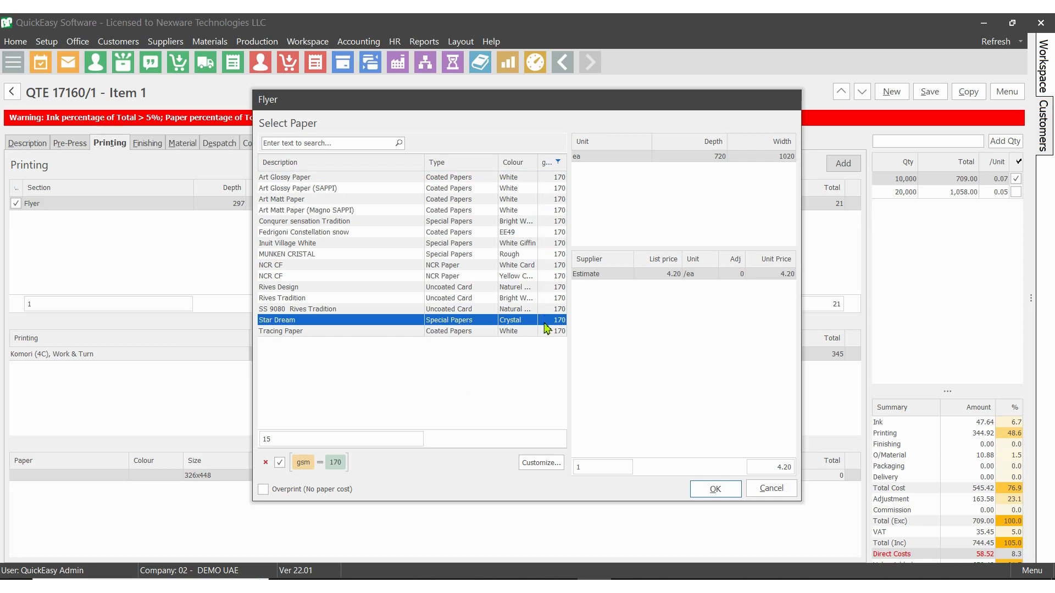
{"action": "left_click", "coordinate": [266, 462]}
- Try searching the paper list for "wood" and clear the search
{"action": "left_click", "coordinate": [301, 144]}
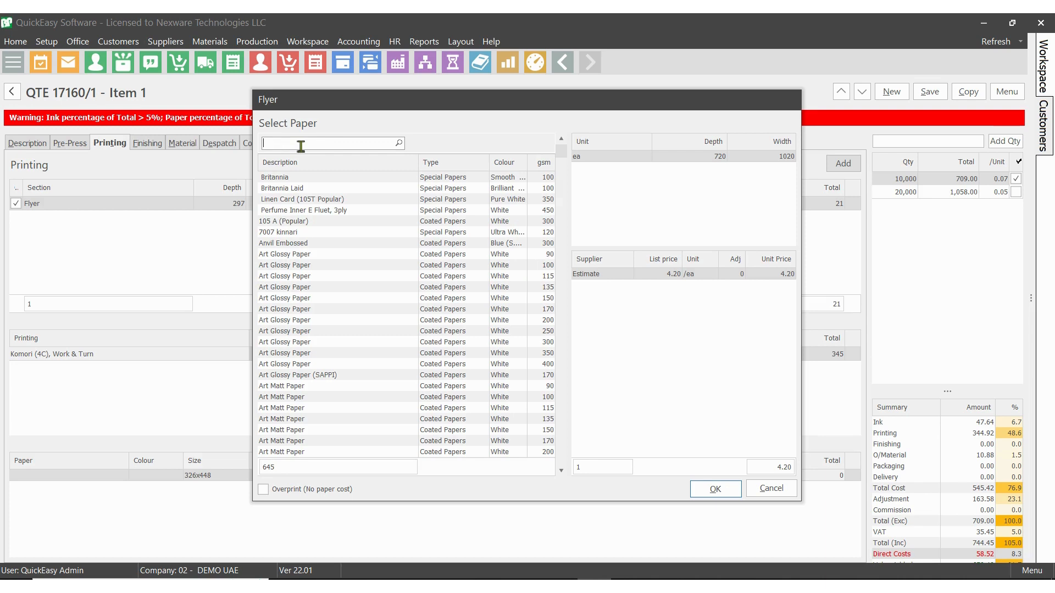
{"action": "type", "text": "wood"}
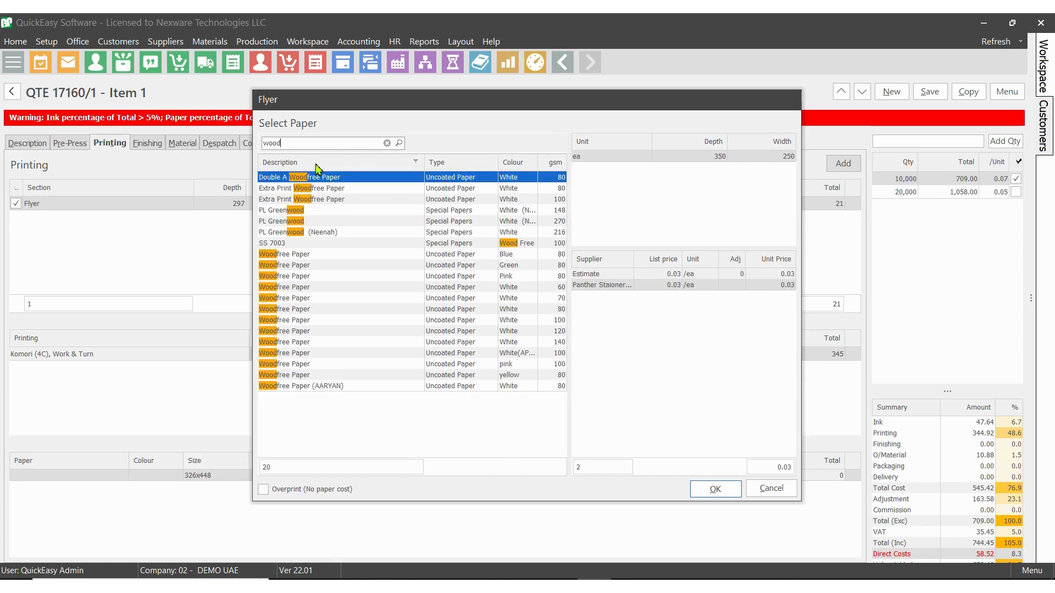
{"action": "left_click", "coordinate": [387, 143]}
- Search the papers for "art" and choose Art Matt Paper, white, 170 gsm, in the 700 x 1000 sheet size for the flyer
{"action": "type", "text": "art"}
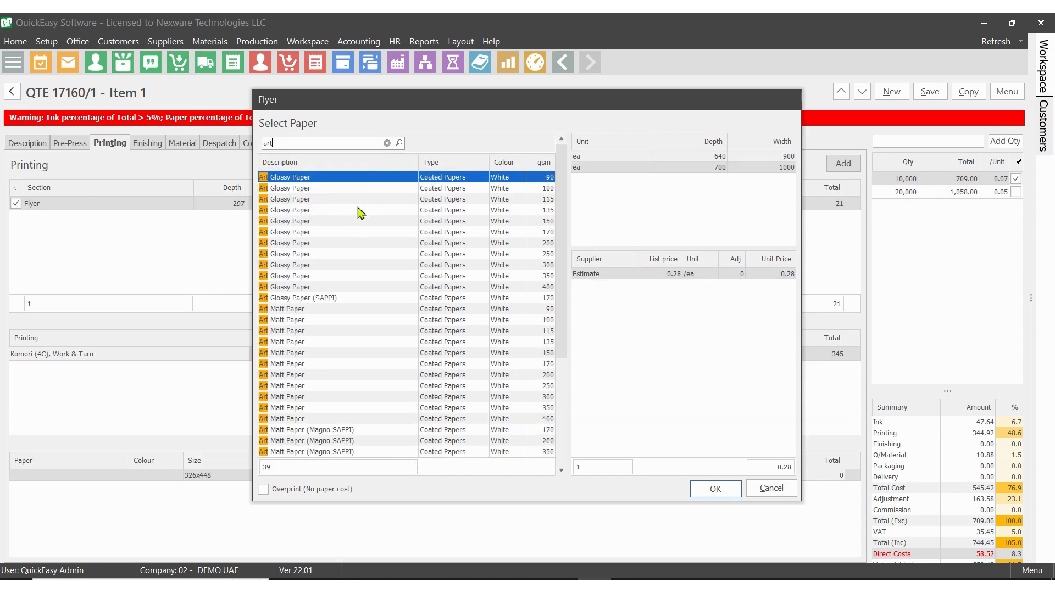
{"action": "scroll", "coordinate": [562, 264], "scroll_direction": "down", "scroll_amount": 1}
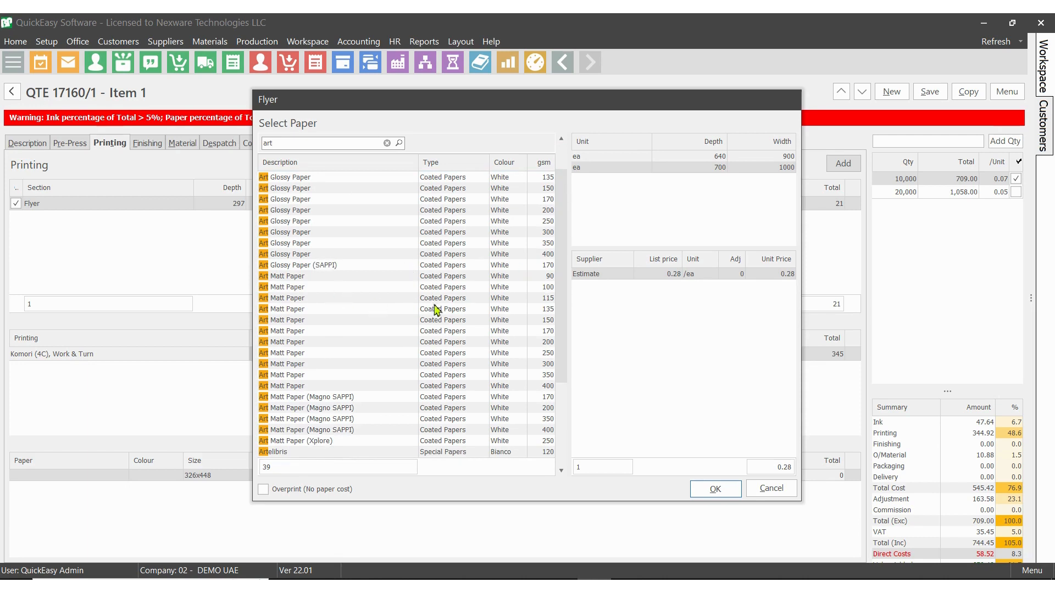
{"action": "left_click", "coordinate": [432, 333]}
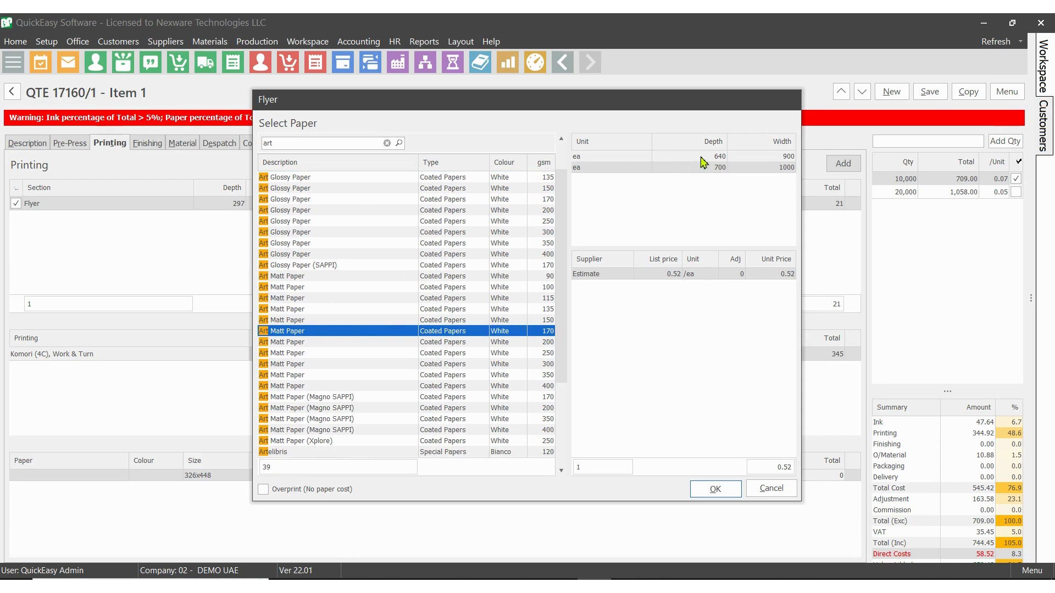
{"action": "left_click", "coordinate": [775, 167]}
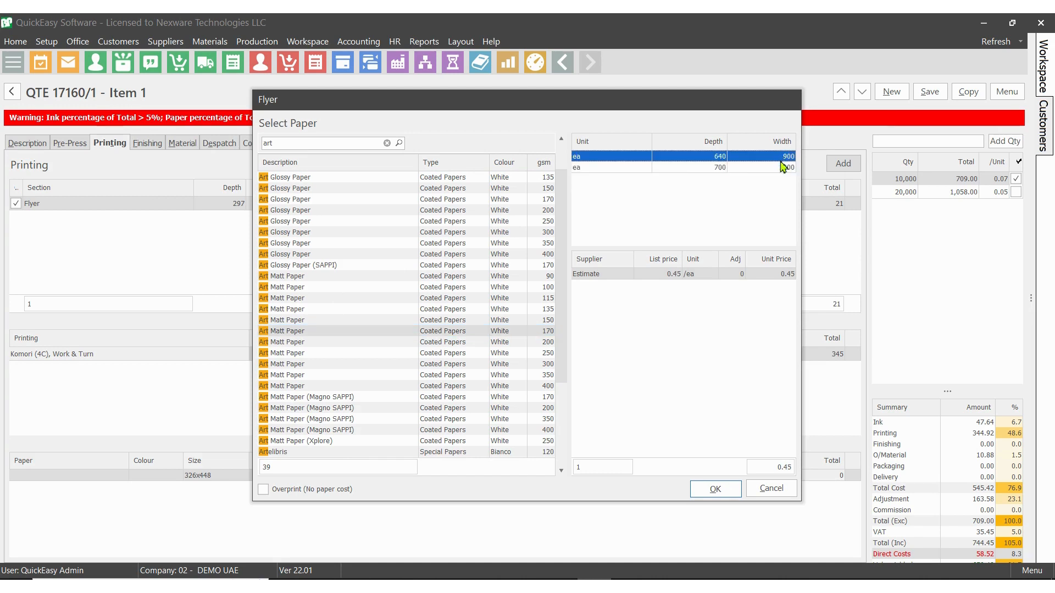
{"action": "left_click", "coordinate": [777, 159]}
{"action": "left_click", "coordinate": [734, 170]}
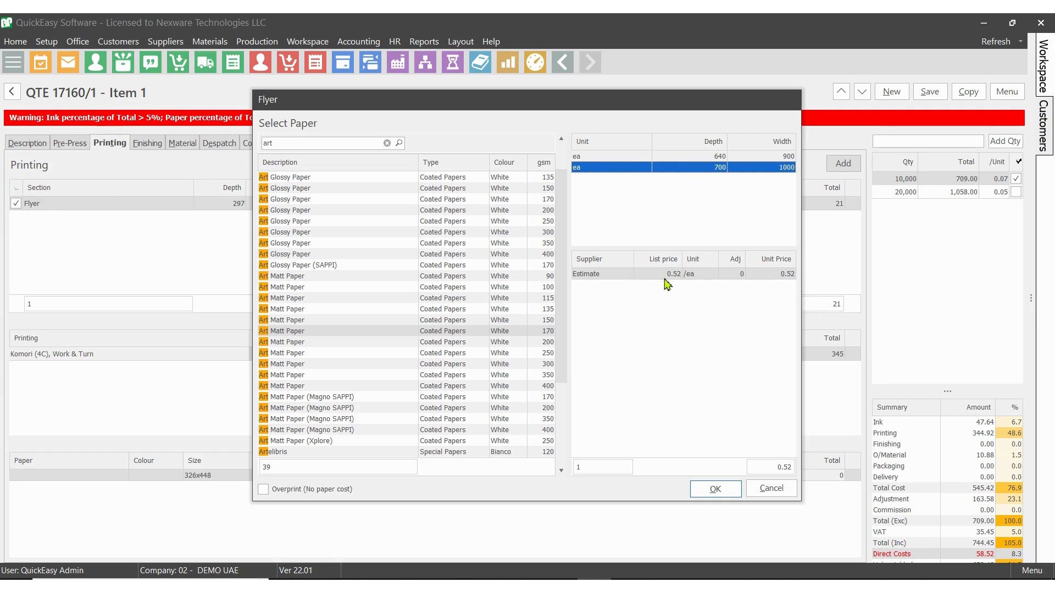
{"action": "left_click", "coordinate": [715, 489]}
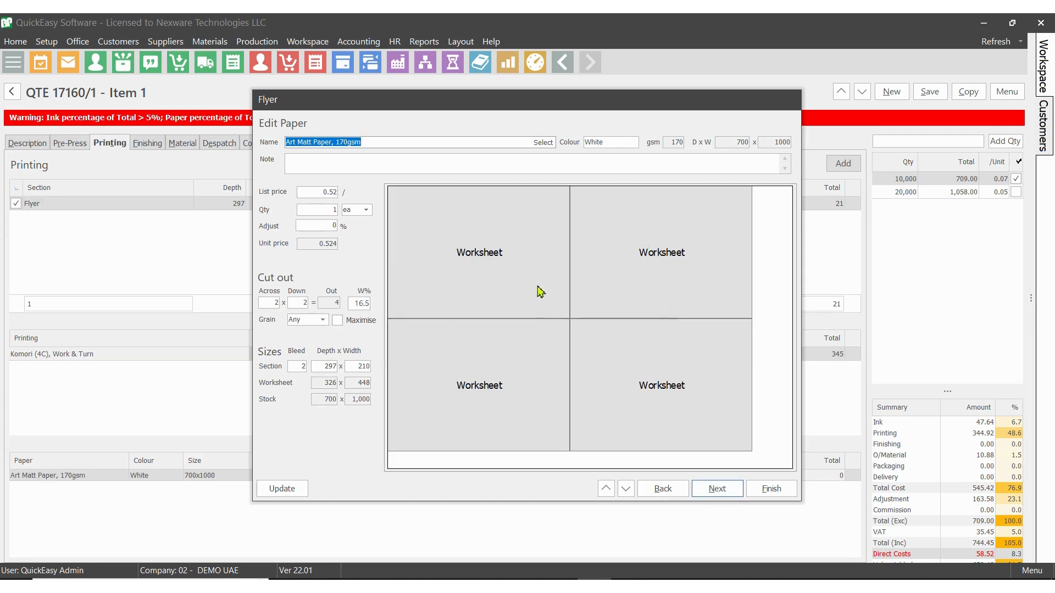
- Maximise the worksheets cut from the Art Matt sheet, check the paper sizes, and continue to the flyer's estimate summary
{"action": "left_click", "coordinate": [336, 307]}
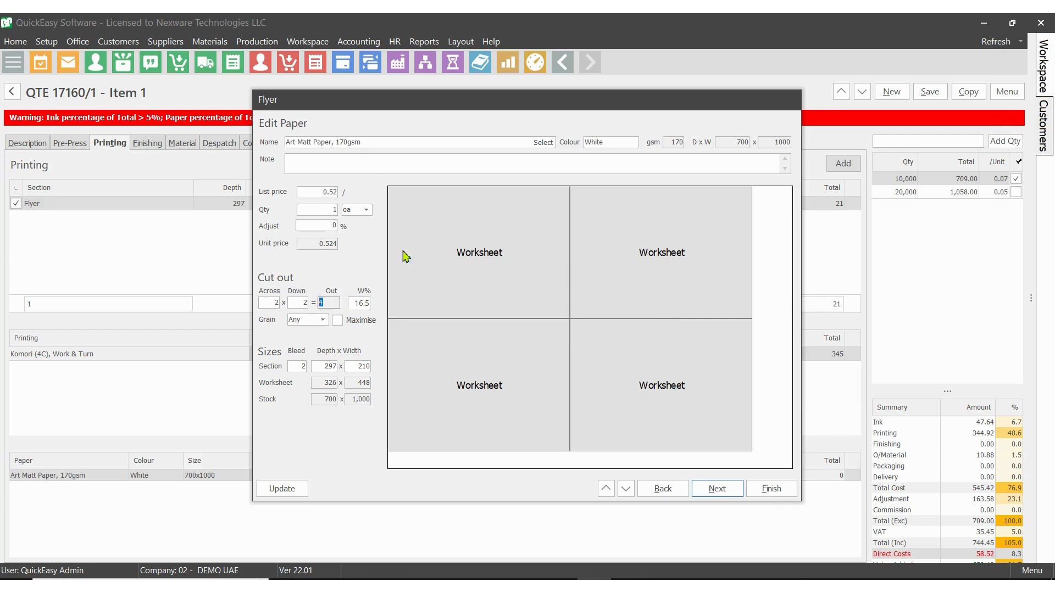
{"action": "left_click", "coordinate": [338, 321]}
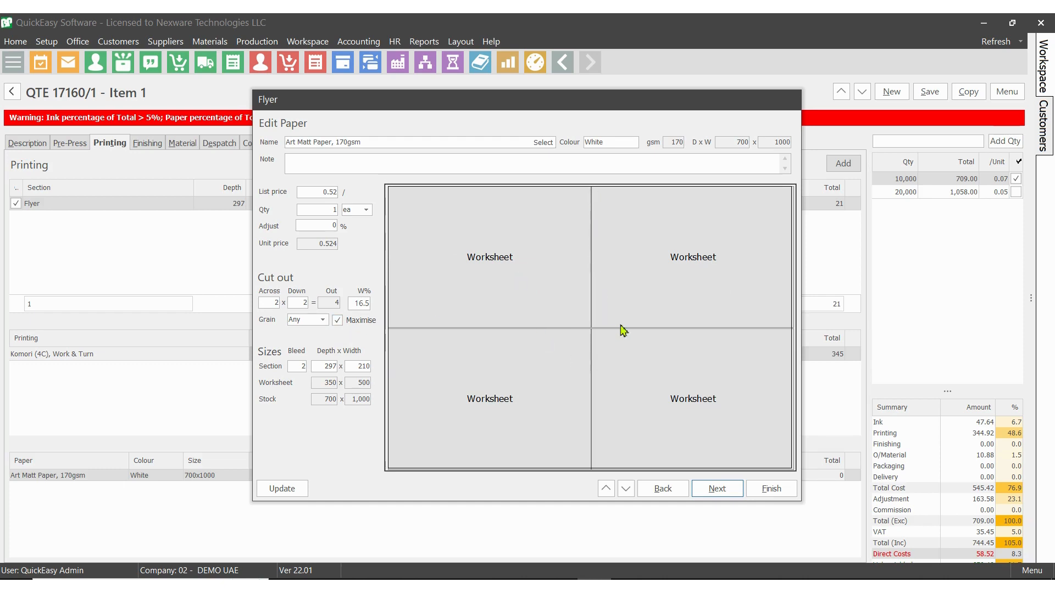
{"action": "left_click", "coordinate": [325, 383]}
{"action": "left_click", "coordinate": [357, 383]}
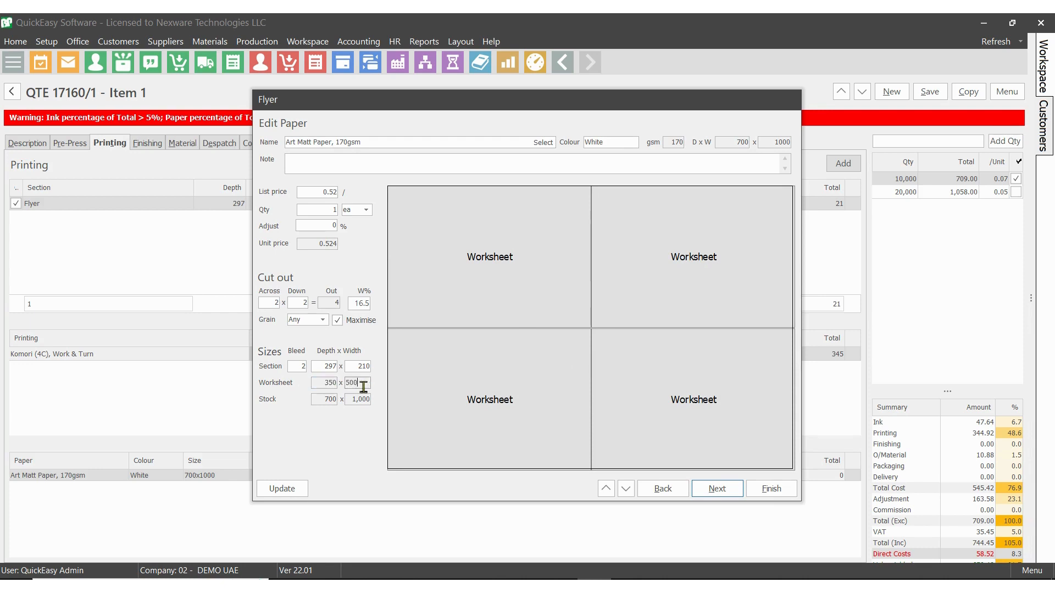
{"action": "left_click", "coordinate": [335, 400]}
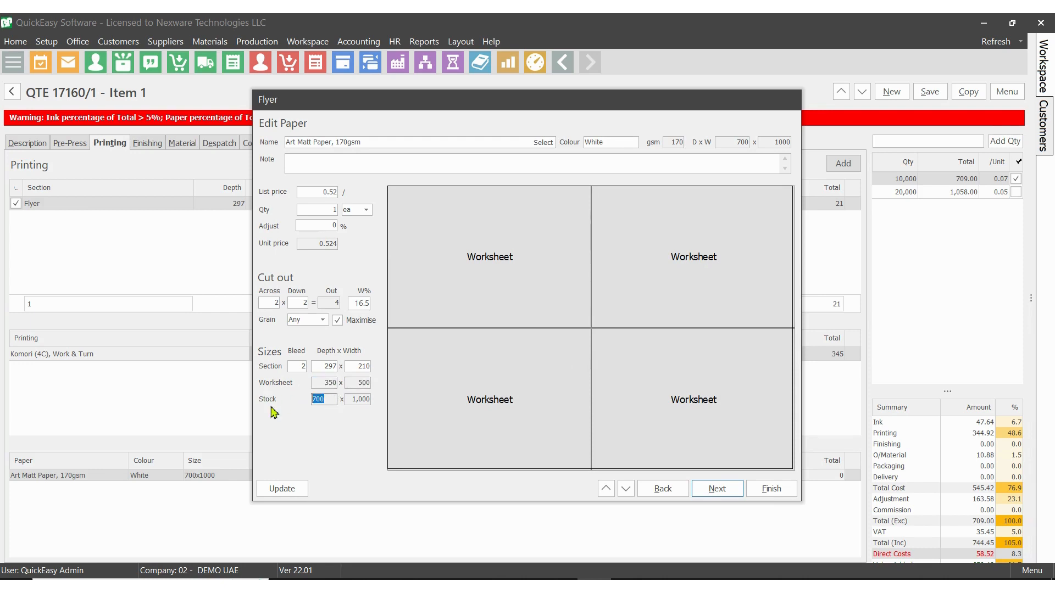
{"action": "double_click", "coordinate": [356, 403]}
{"action": "left_click", "coordinate": [329, 370]}
{"action": "left_click", "coordinate": [360, 367]}
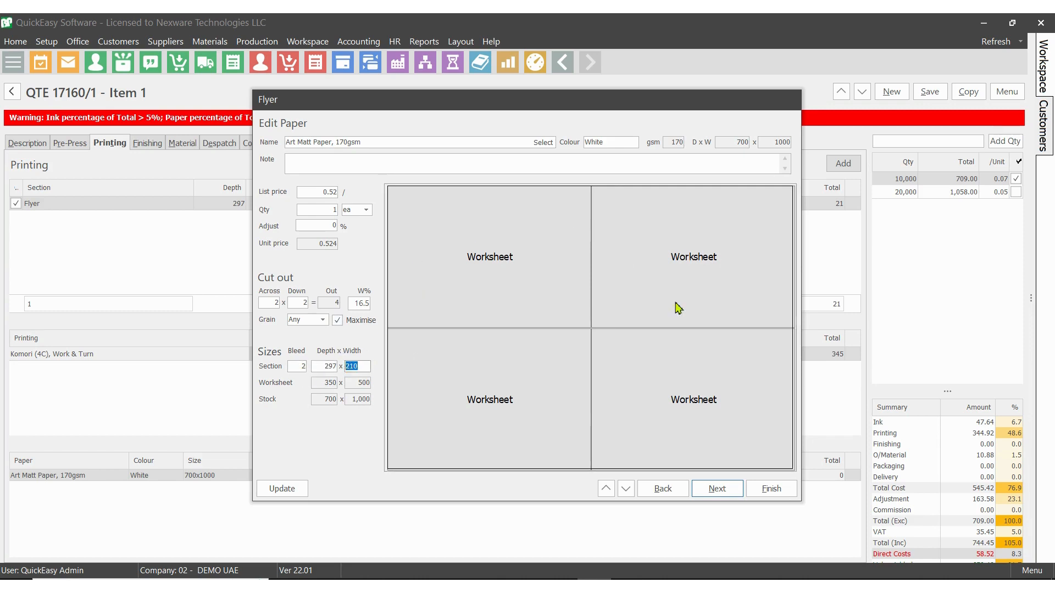
{"action": "left_click", "coordinate": [727, 488]}
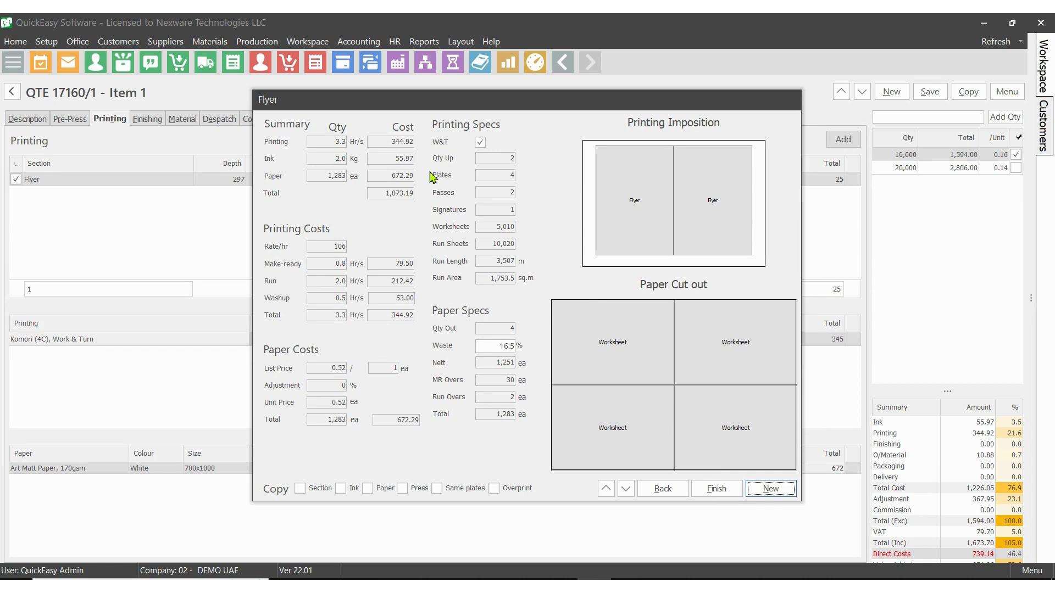
- Examine the summary quantities and costs for printing, ink and paper on the flyer
{"action": "left_click", "coordinate": [323, 145]}
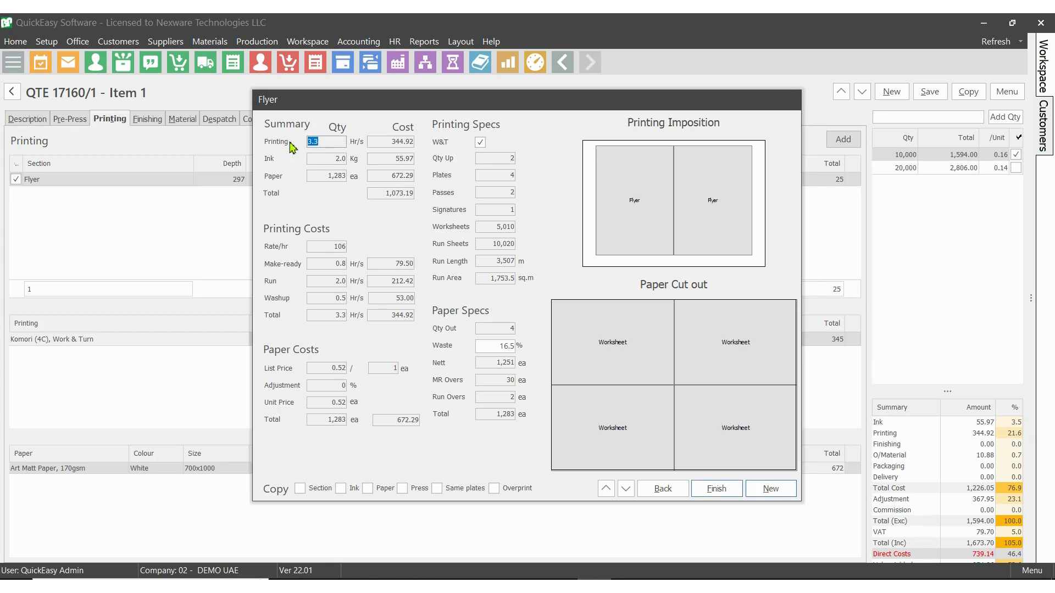
{"action": "left_click", "coordinate": [329, 160]}
{"action": "left_click", "coordinate": [329, 178]}
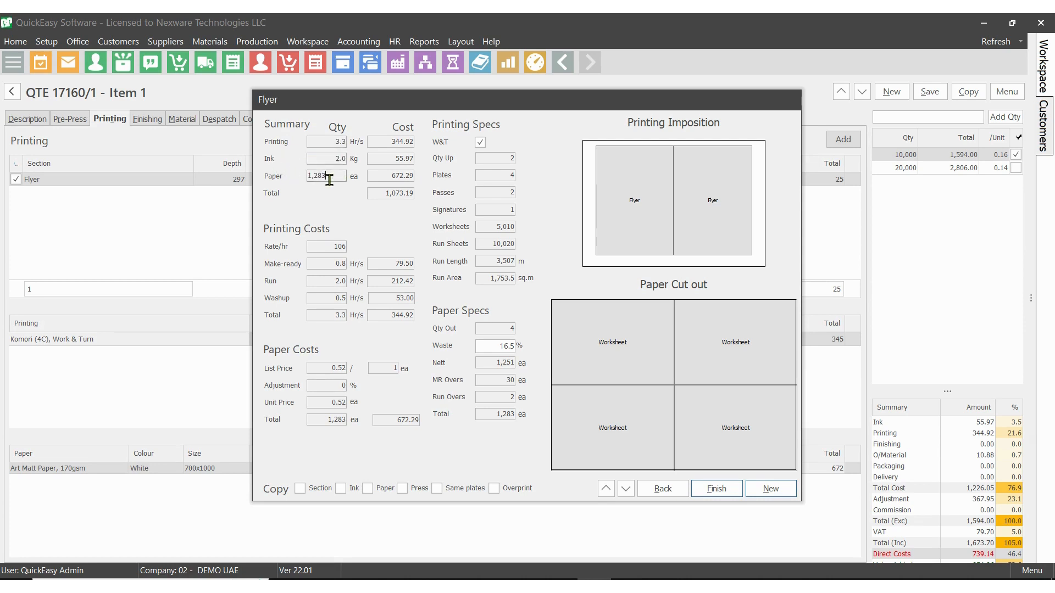
{"action": "double_click", "coordinate": [329, 179]}
{"action": "left_click_drag", "start_coordinate": [407, 142], "coordinate": [376, 158]}
{"action": "left_click", "coordinate": [383, 158]}
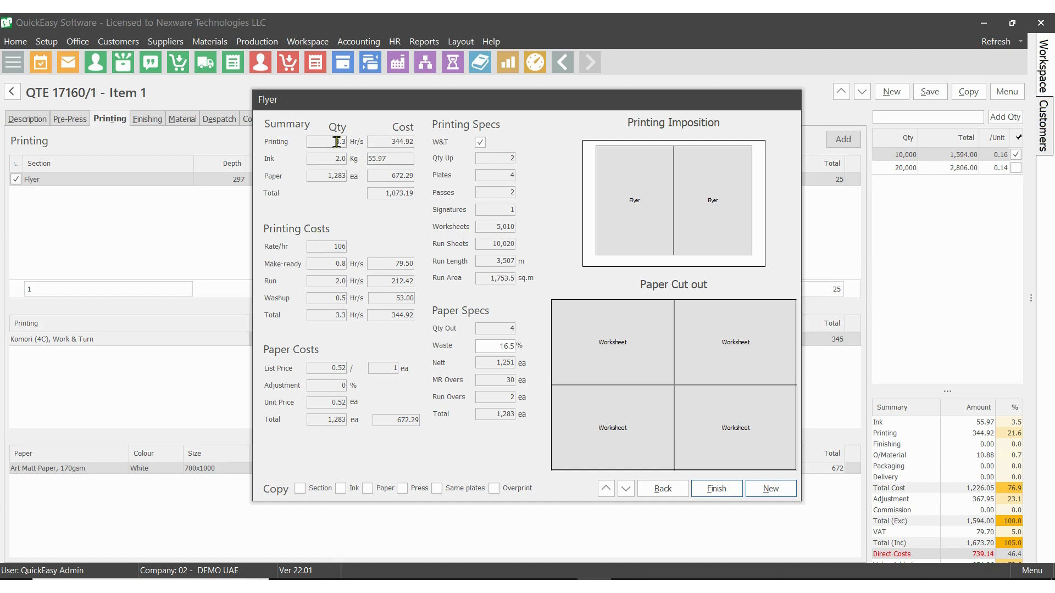
{"action": "left_click_drag", "start_coordinate": [342, 141], "coordinate": [224, 166]}
- Examine the printing costs: hourly rate, make-ready, run, washup and total hours, and compare them with the summary's printing time and cost
{"action": "left_click", "coordinate": [322, 264]}
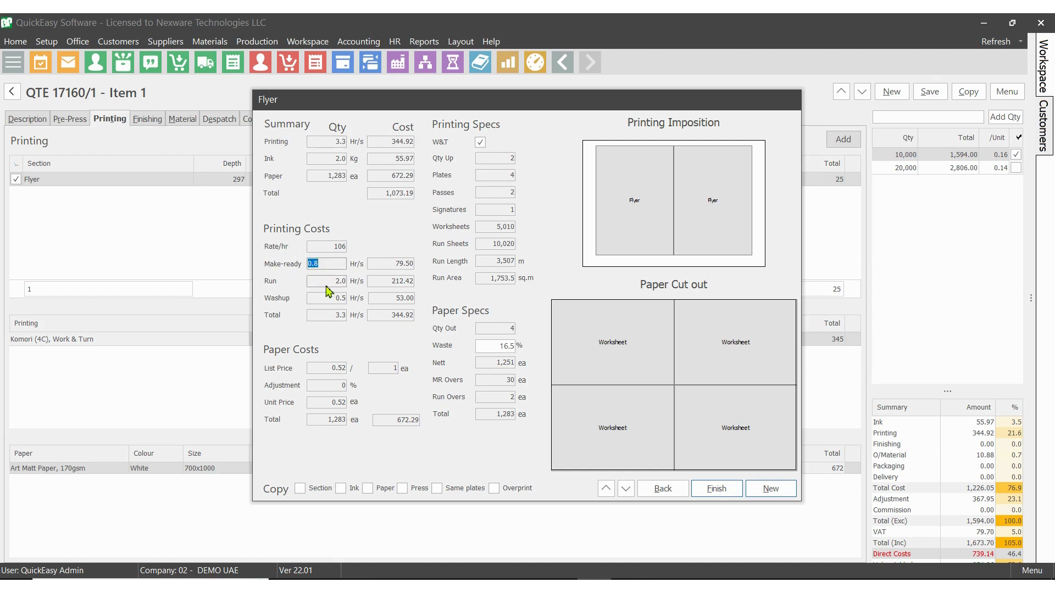
{"action": "left_click", "coordinate": [326, 282]}
{"action": "left_click", "coordinate": [327, 298]}
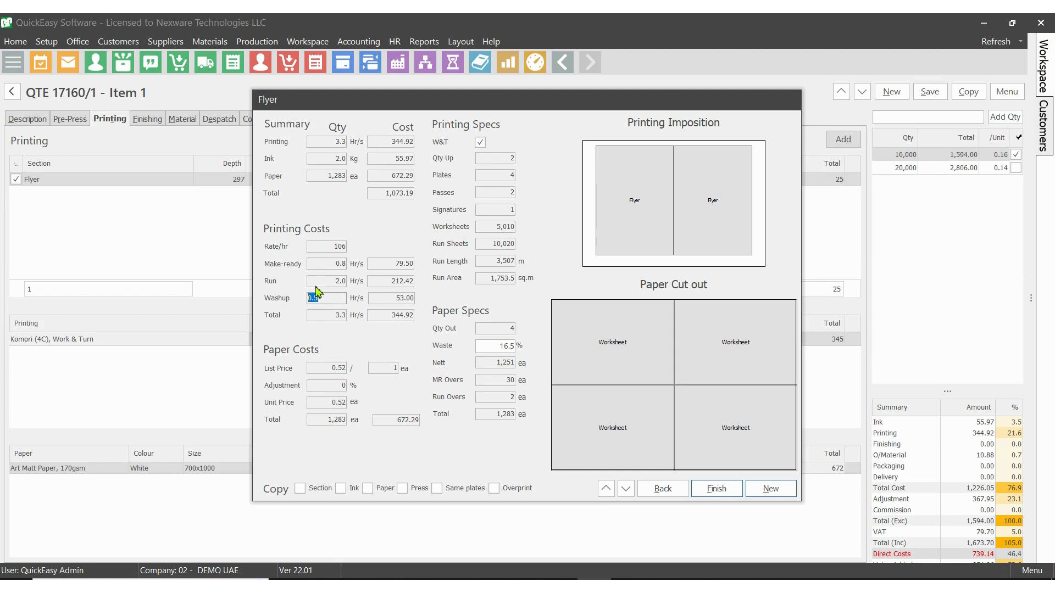
{"action": "left_click_drag", "start_coordinate": [331, 317], "coordinate": [294, 313]}
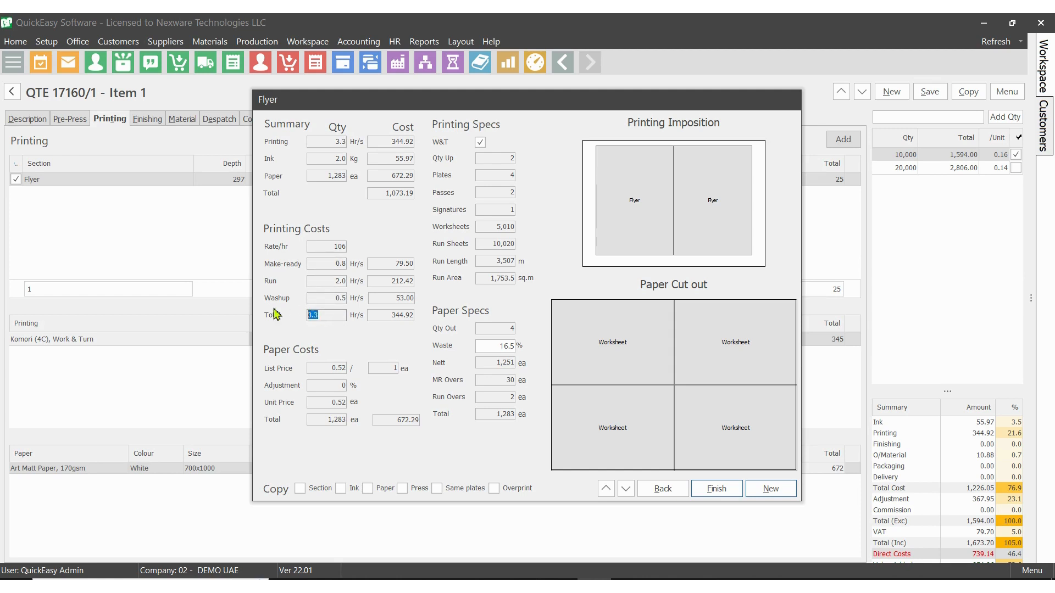
{"action": "left_click", "coordinate": [320, 316]}
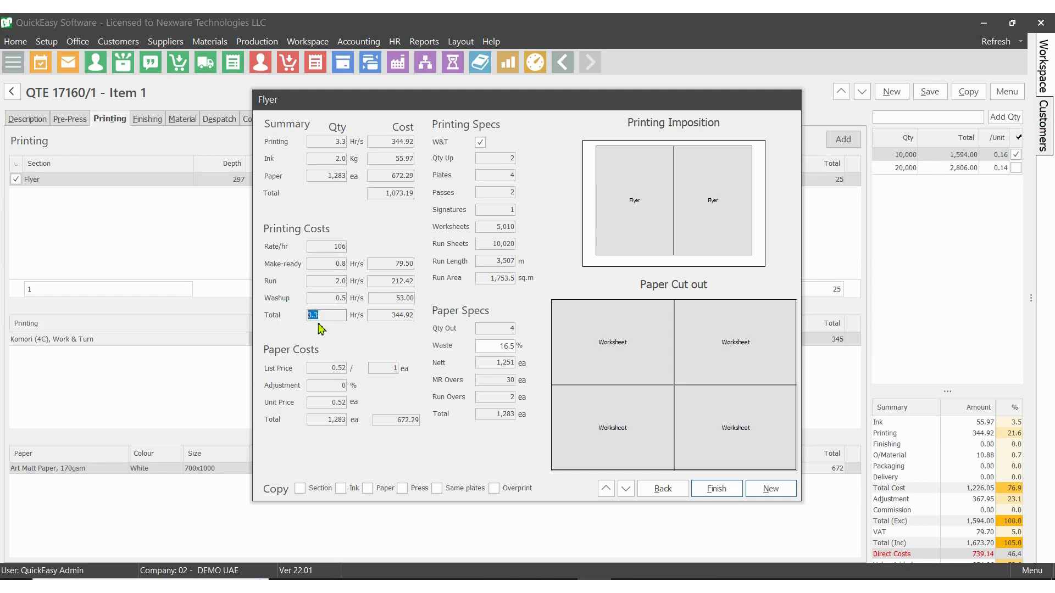
{"action": "left_click", "coordinate": [340, 264]}
{"action": "left_click", "coordinate": [336, 281]}
{"action": "left_click_drag", "start_coordinate": [332, 245], "coordinate": [288, 260]}
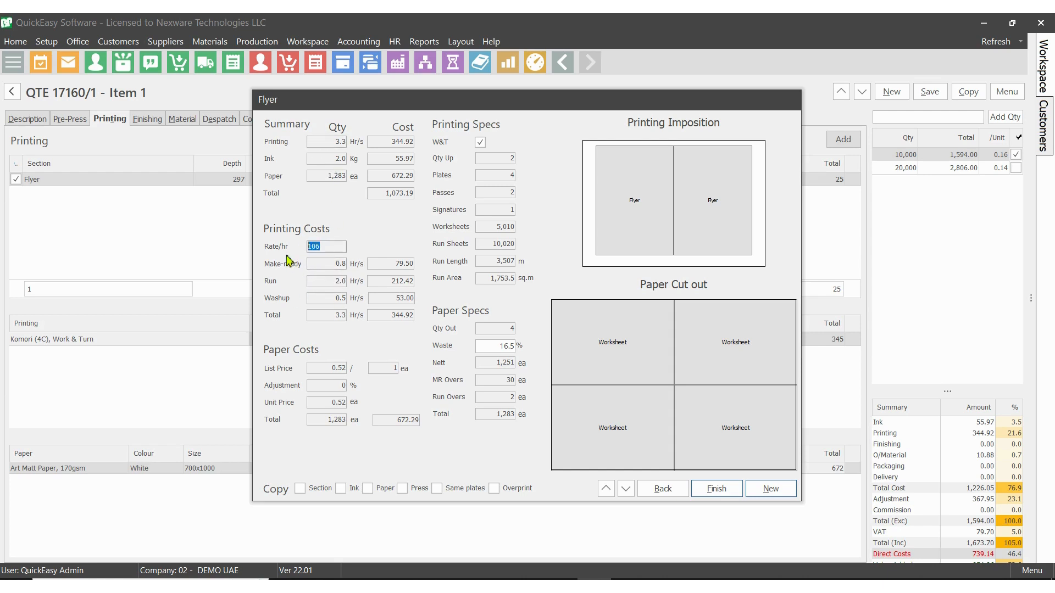
{"action": "left_click", "coordinate": [324, 247]}
{"action": "left_click_drag", "start_coordinate": [327, 246], "coordinate": [301, 246]}
{"action": "left_click", "coordinate": [326, 248]}
{"action": "left_click_drag", "start_coordinate": [325, 248], "coordinate": [303, 247]}
{"action": "left_click", "coordinate": [328, 141]}
{"action": "left_click", "coordinate": [388, 141]}
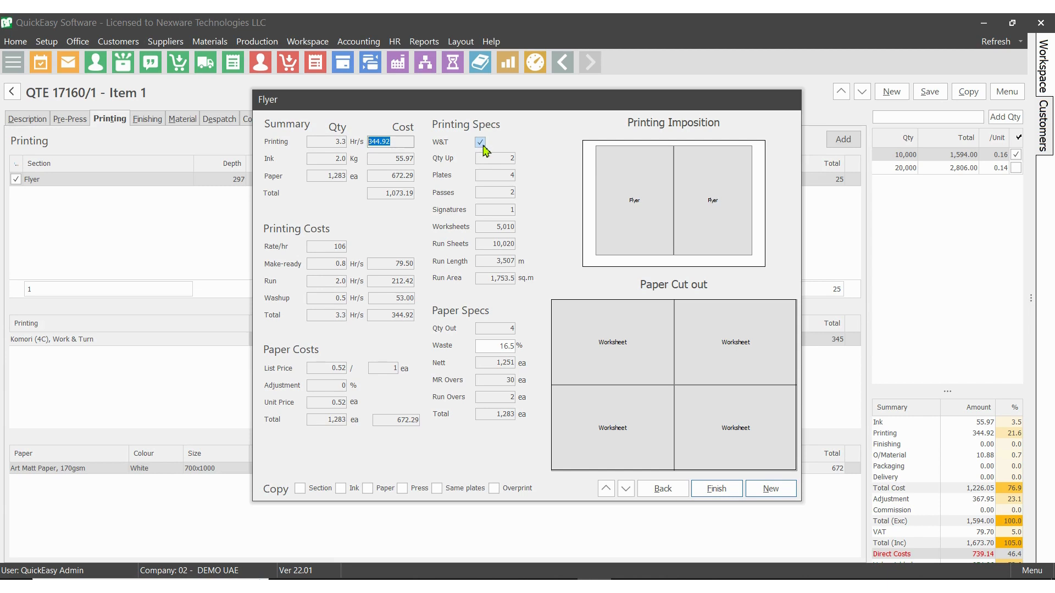
- Examine the printing specs: plates, quantity up, passes, worksheets, run sheets, run length and run area
{"action": "left_click", "coordinate": [497, 180]}
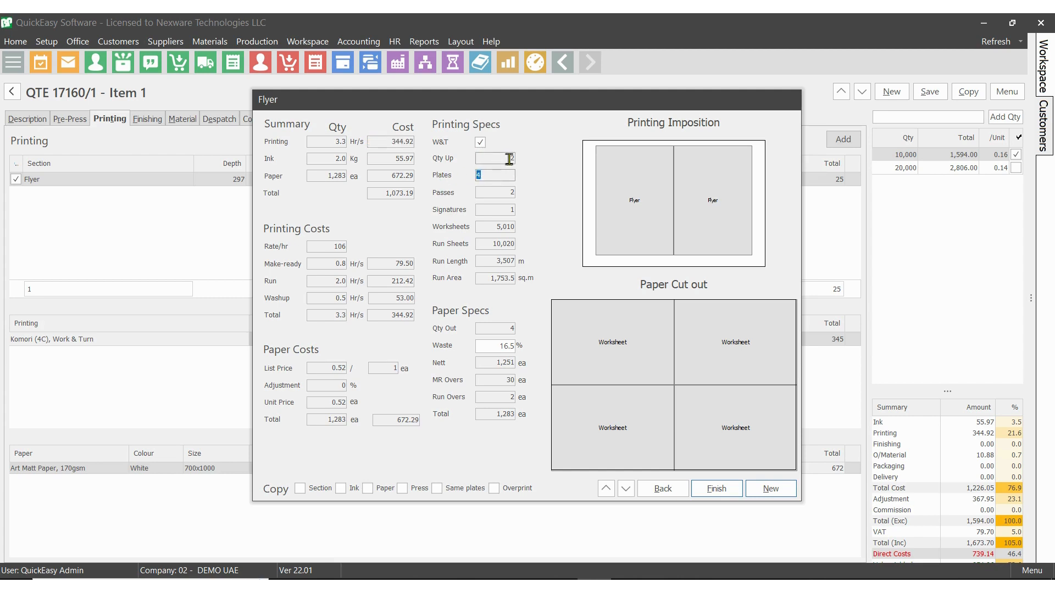
{"action": "left_click", "coordinate": [479, 158]}
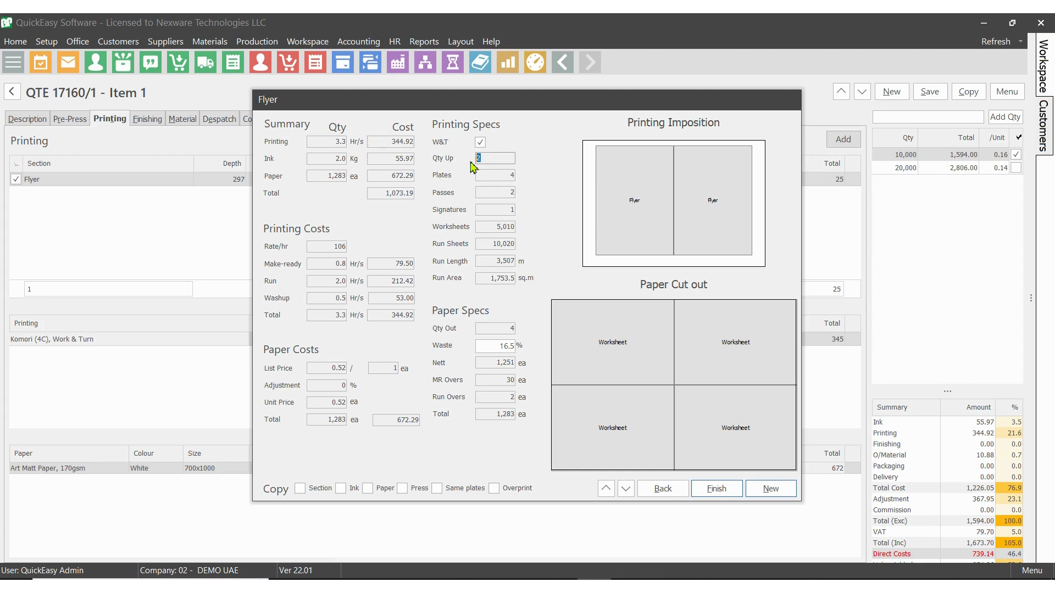
{"action": "left_click", "coordinate": [502, 195]}
{"action": "left_click", "coordinate": [494, 227]}
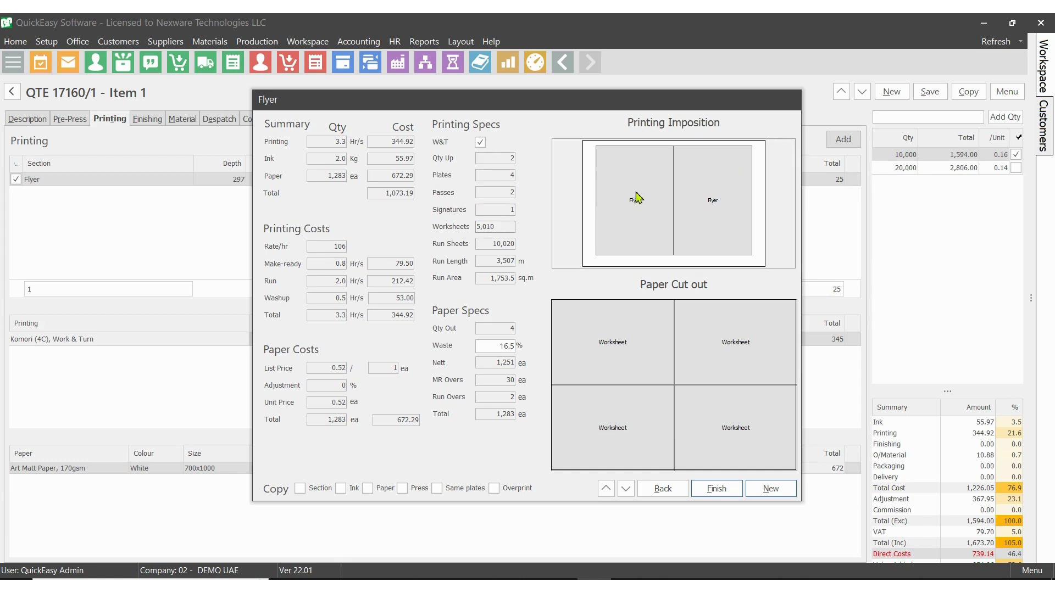
{"action": "left_click_drag", "start_coordinate": [490, 229], "coordinate": [476, 231]}
{"action": "left_click", "coordinate": [491, 228]}
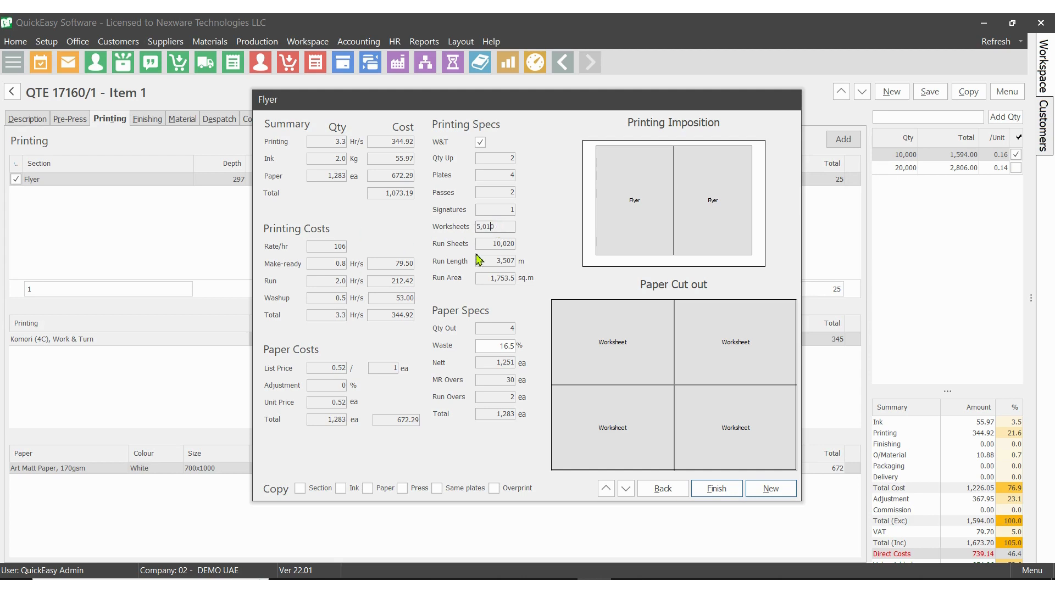
{"action": "left_click", "coordinate": [506, 245]}
{"action": "left_click_drag", "start_coordinate": [505, 260], "coordinate": [471, 265]}
{"action": "left_click", "coordinate": [501, 278]}
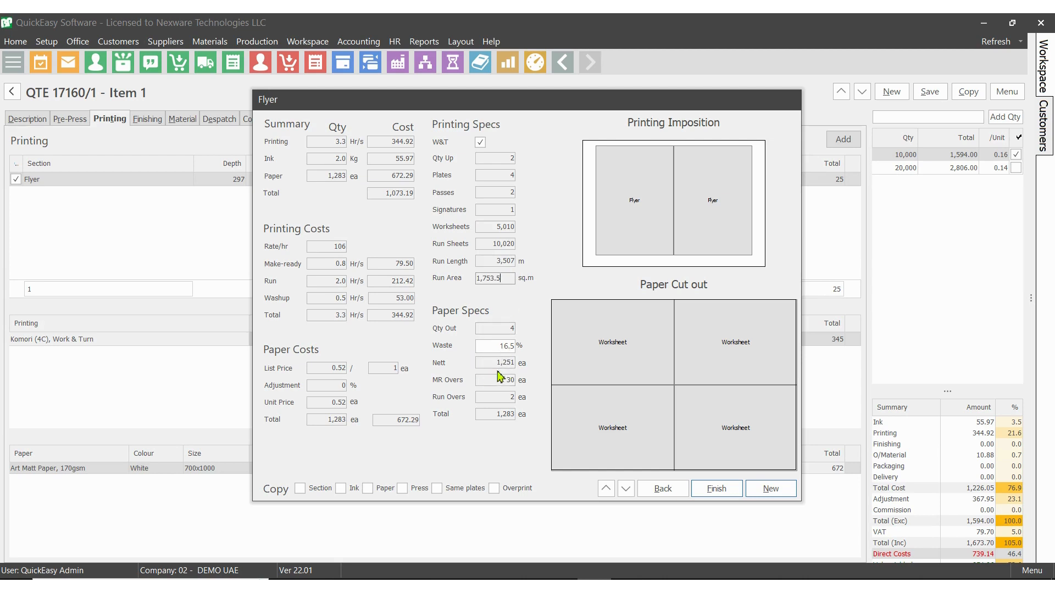
- Review the nett sheet quantity and make-ready overs in the paper specs, and finish the flyer's printing estimate
{"action": "left_click", "coordinate": [498, 366]}
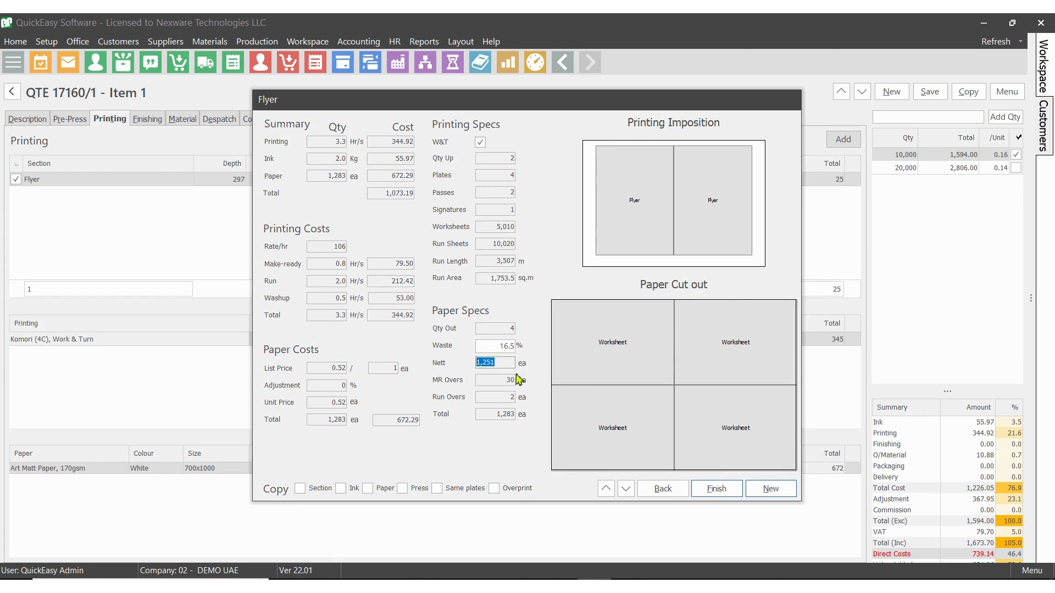
{"action": "left_click", "coordinate": [497, 380]}
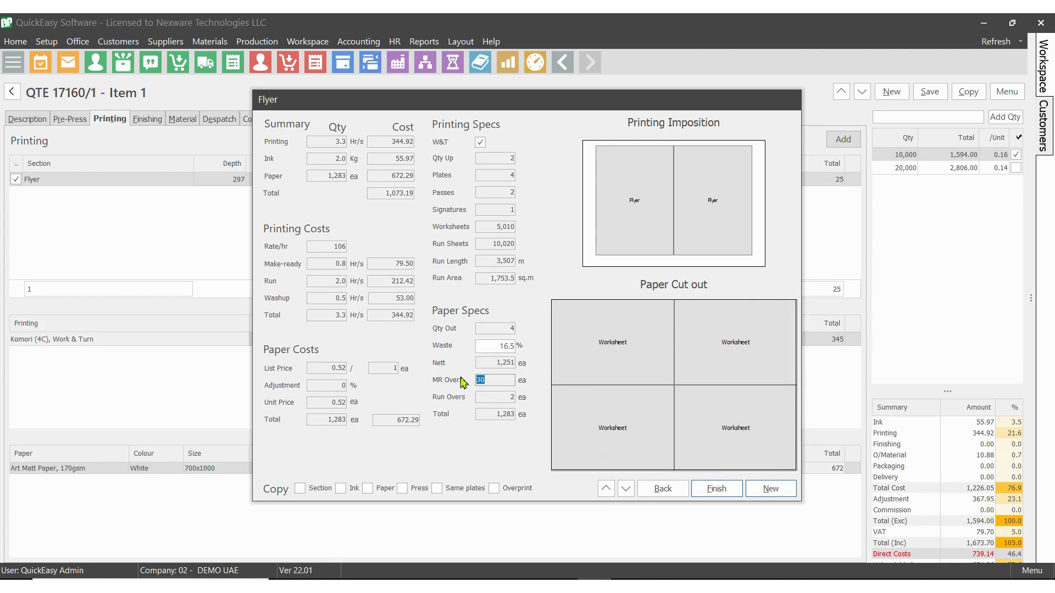
{"action": "left_click", "coordinate": [502, 379]}
{"action": "left_click_drag", "start_coordinate": [502, 379], "coordinate": [474, 379]}
{"action": "left_click", "coordinate": [490, 379]}
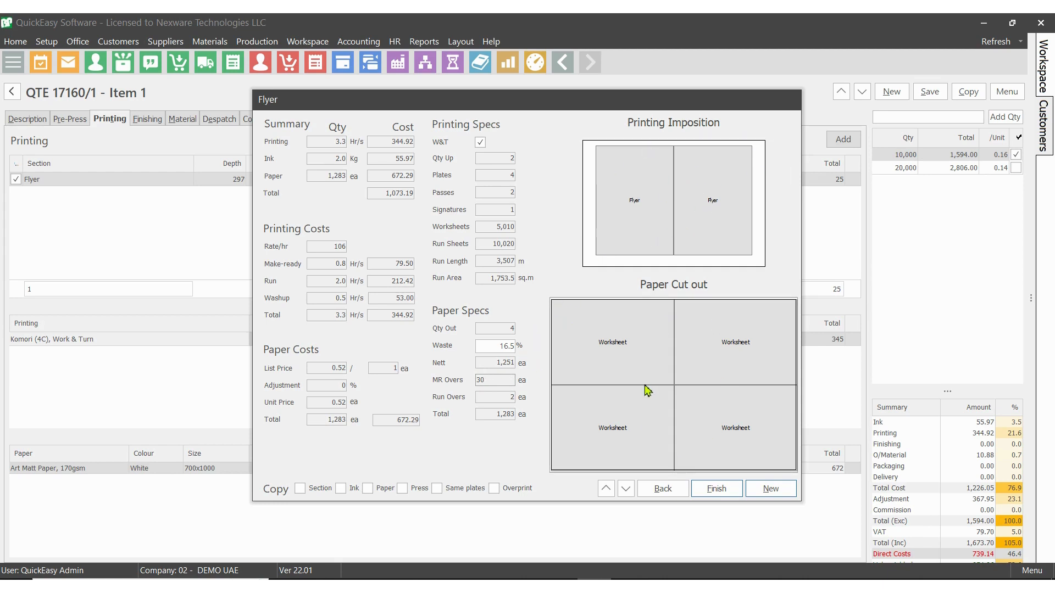
{"action": "left_click_drag", "start_coordinate": [483, 377], "coordinate": [474, 377]}
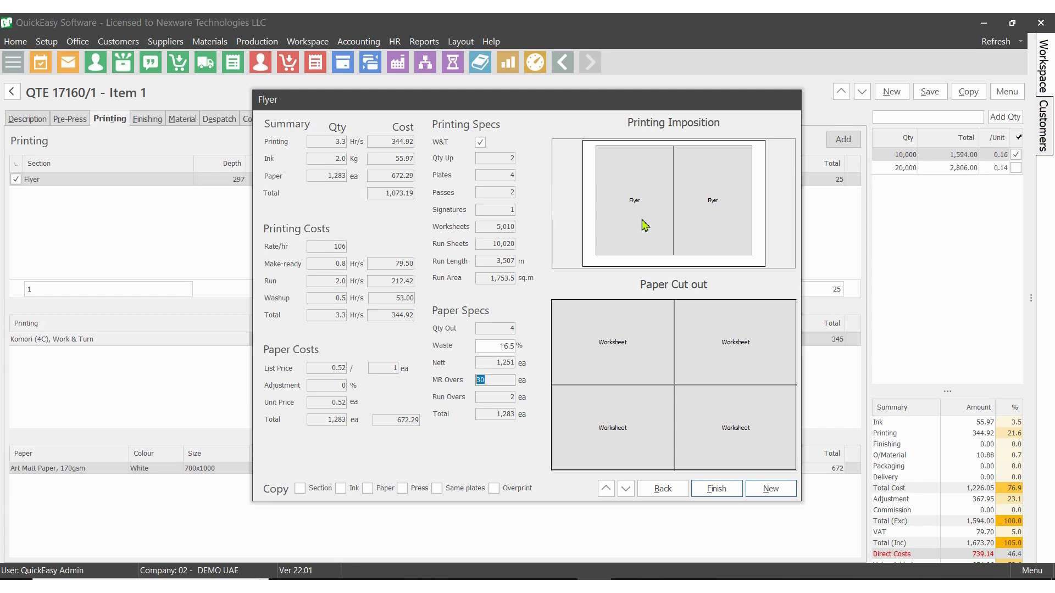
{"action": "left_click", "coordinate": [715, 488]}
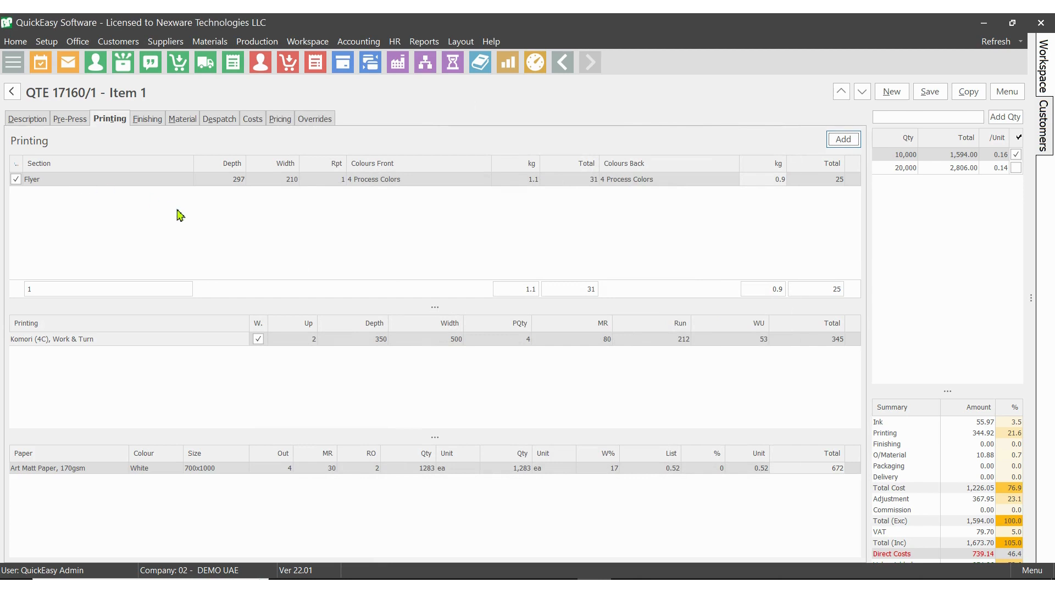
- Review the flyer section's depth, width, repeat, front and back colours, and ink weights in the printing estimate
{"action": "left_click", "coordinate": [243, 183]}
{"action": "left_click", "coordinate": [275, 183]}
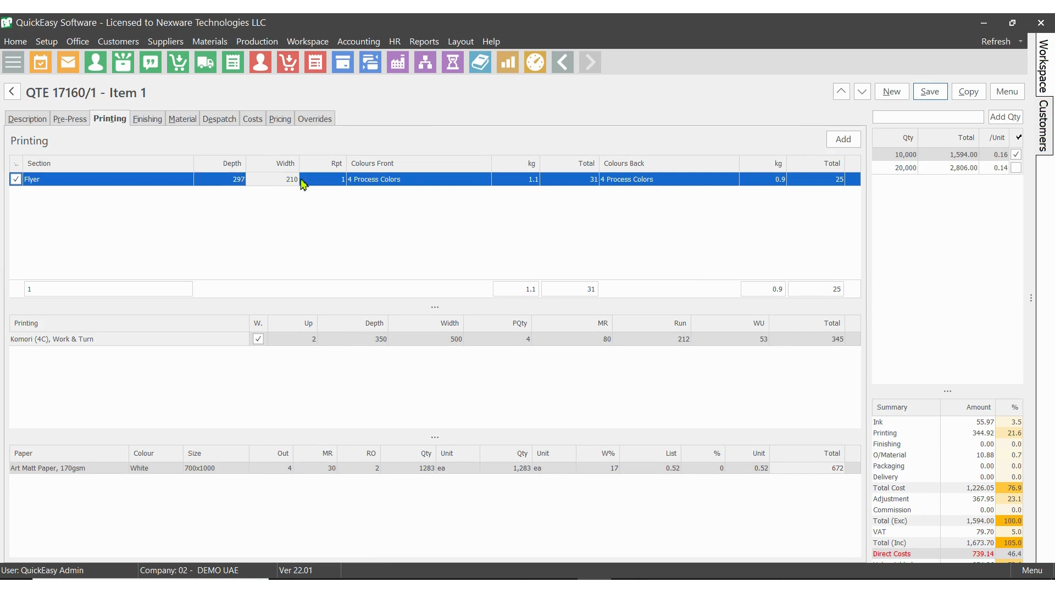
{"action": "left_click", "coordinate": [328, 186]}
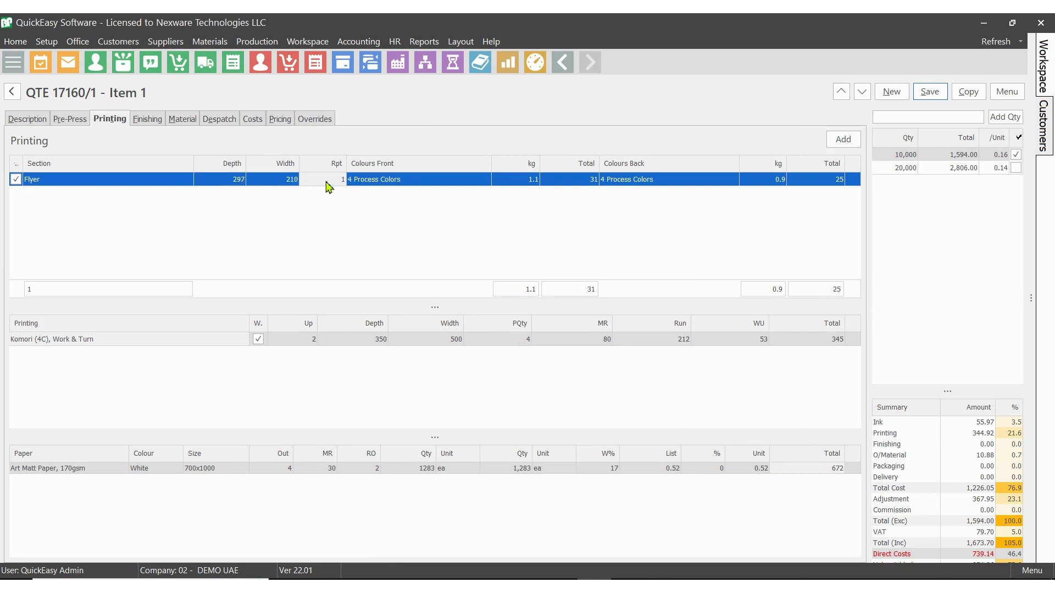
{"action": "left_click", "coordinate": [406, 183]}
{"action": "left_click", "coordinate": [632, 184]}
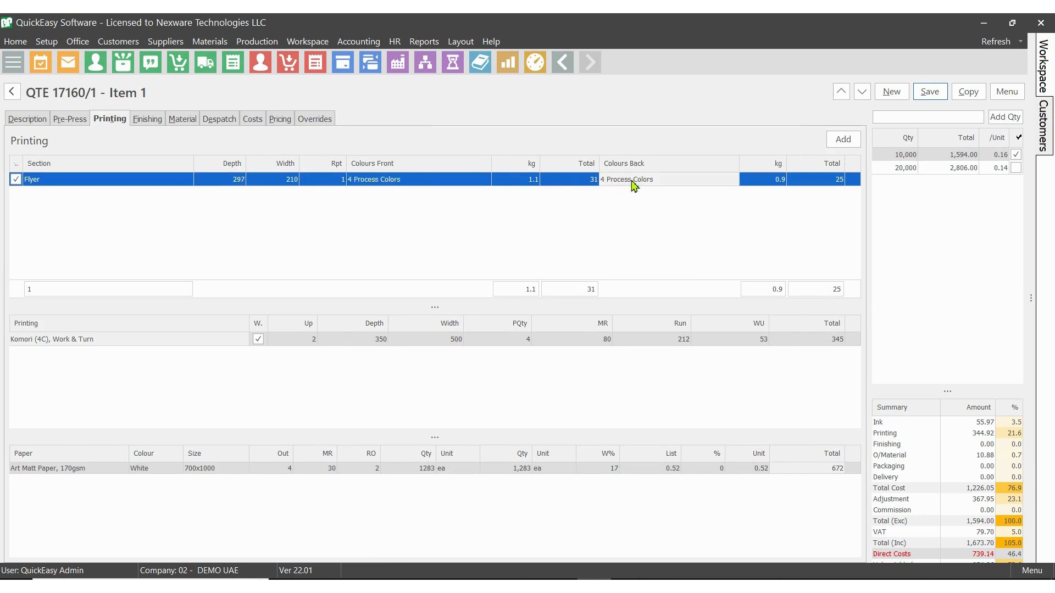
{"action": "left_click", "coordinate": [529, 183]}
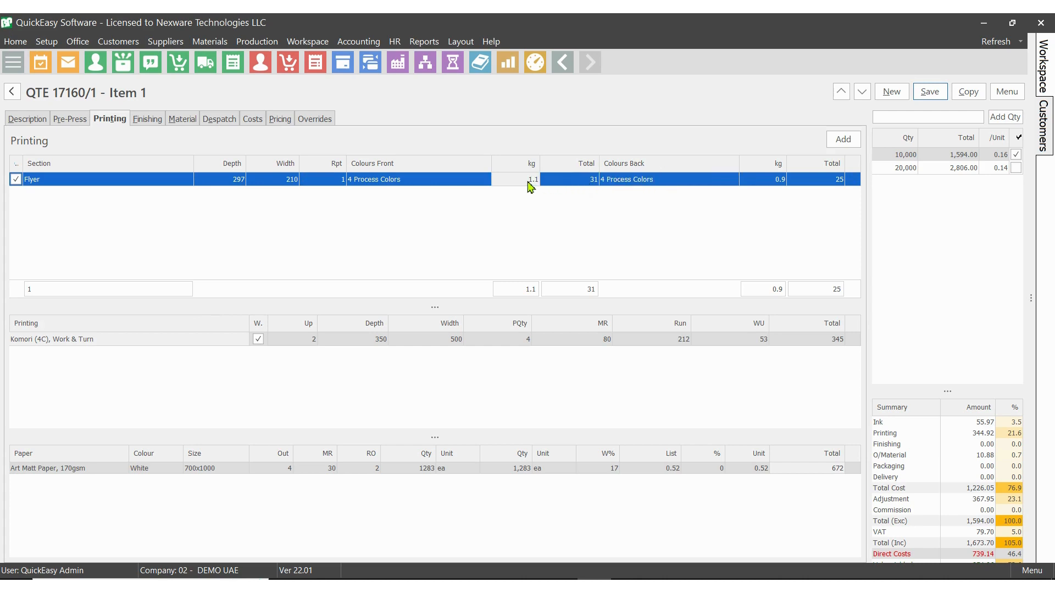
{"action": "left_click", "coordinate": [778, 183]}
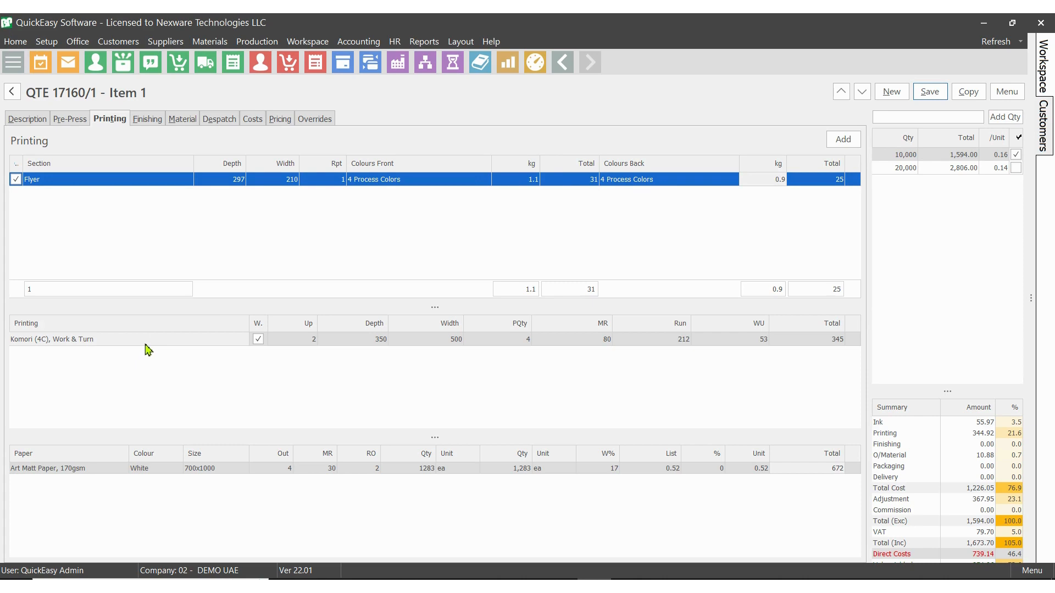
- Review the Komori (4C), Work & Turn line's quantity up, sheet size, plate quantity, make-ready, run, washup and total cost
{"action": "left_click", "coordinate": [97, 343]}
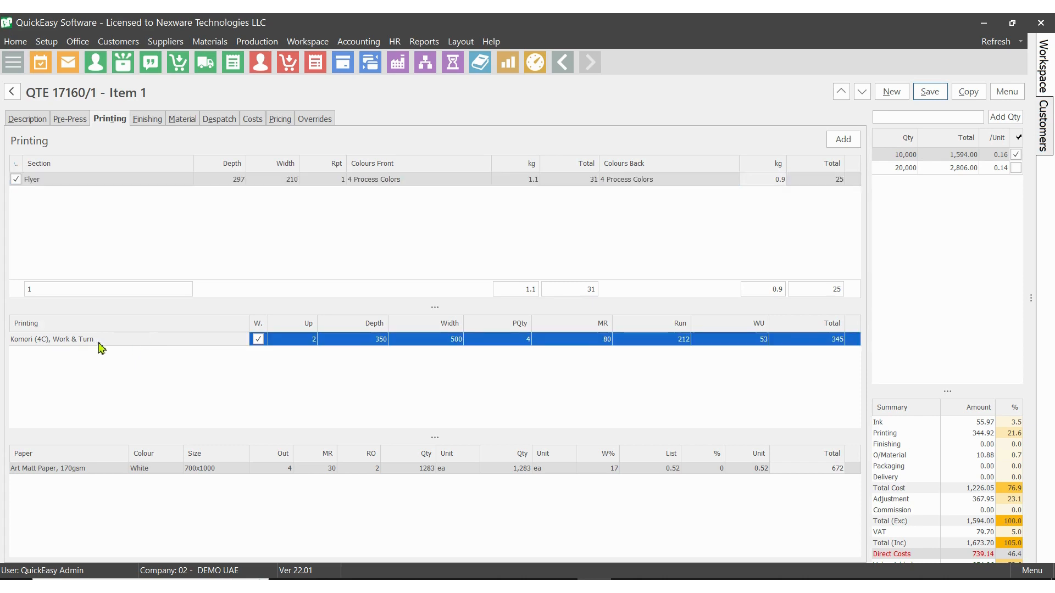
{"action": "left_click", "coordinate": [311, 345]}
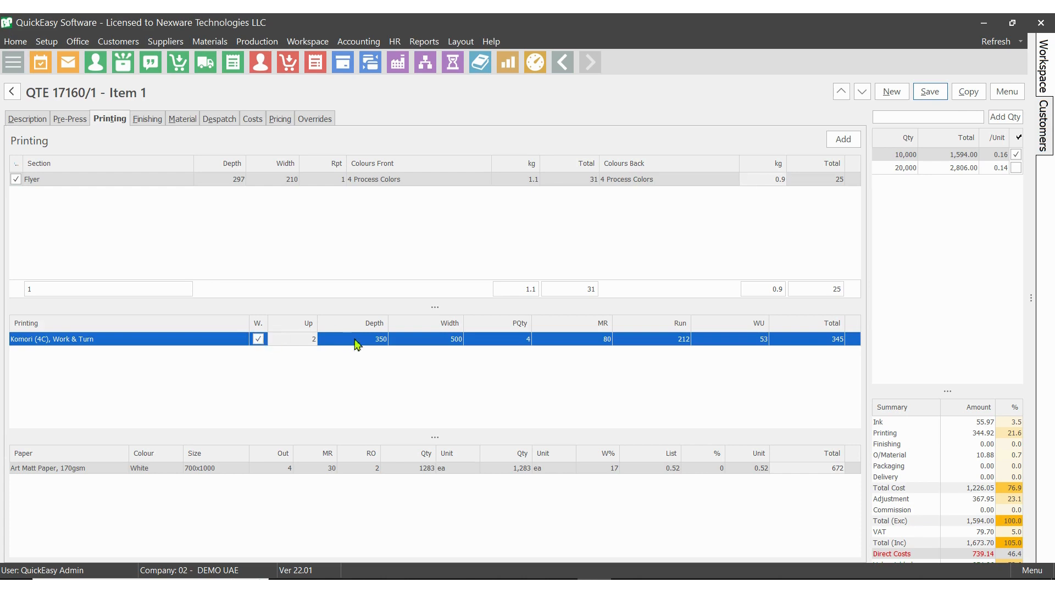
{"action": "left_click", "coordinate": [387, 344]}
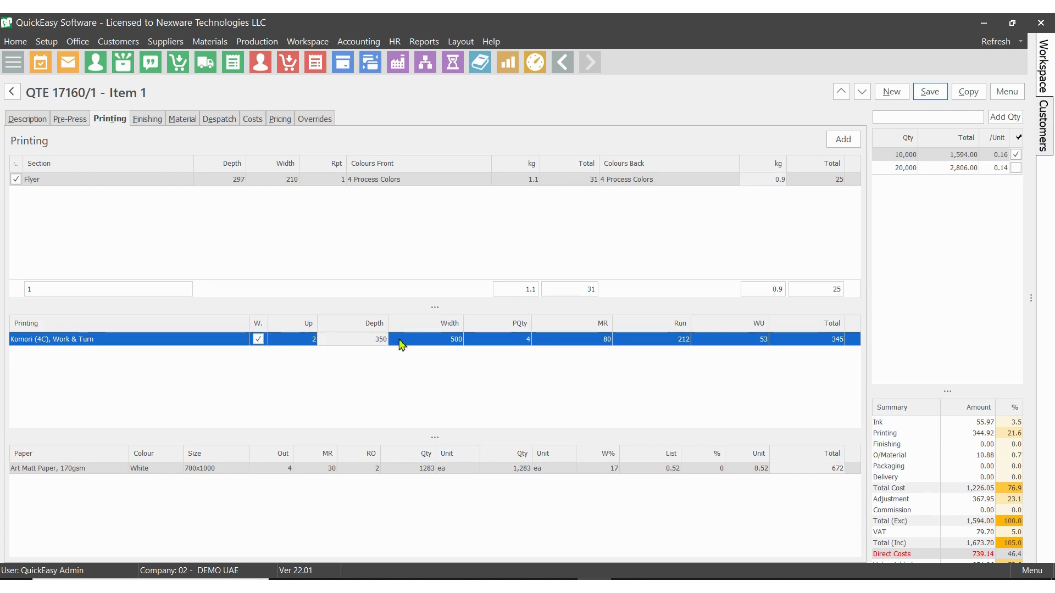
{"action": "left_click", "coordinate": [434, 344]}
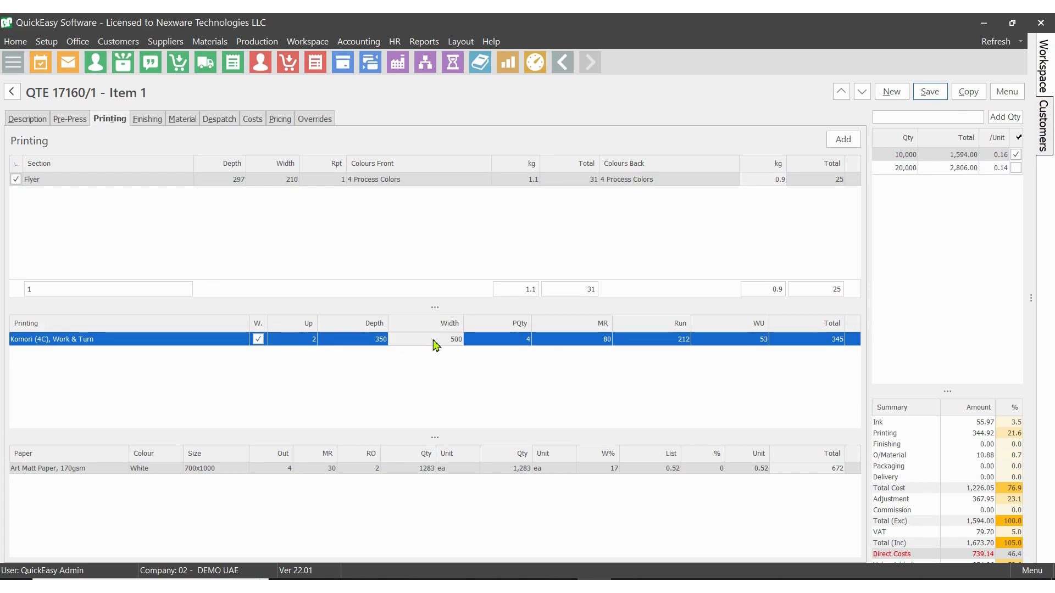
{"action": "left_click", "coordinate": [526, 348]}
{"action": "left_click", "coordinate": [593, 345]}
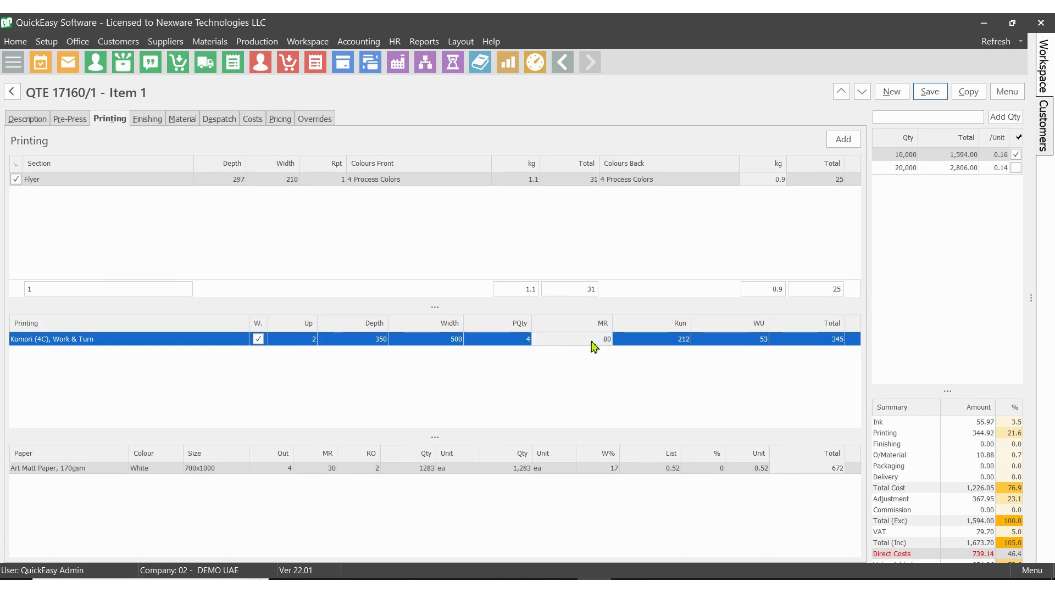
{"action": "left_click", "coordinate": [690, 344]}
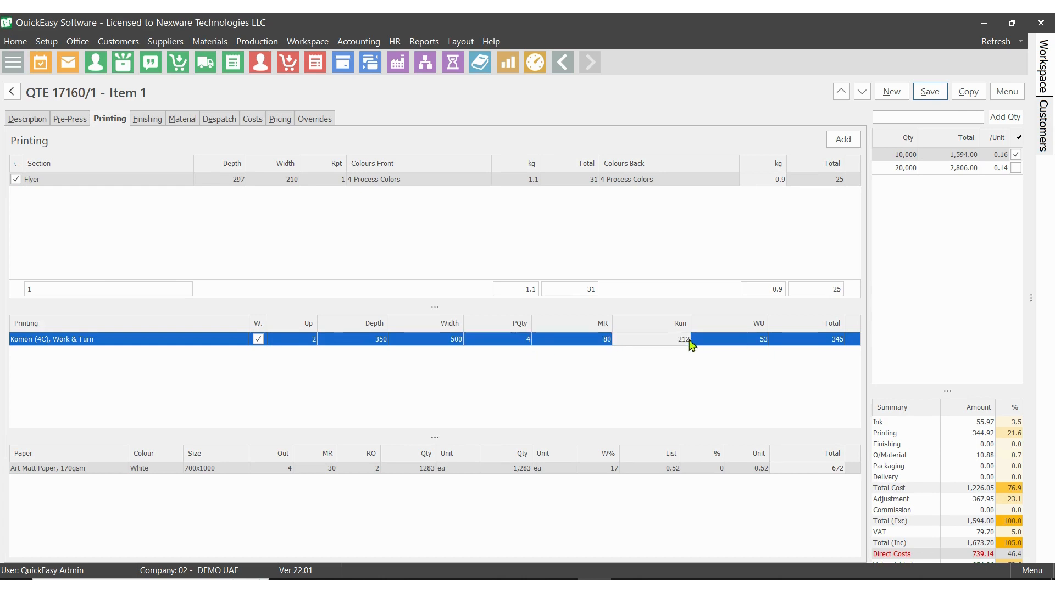
{"action": "left_click", "coordinate": [762, 344]}
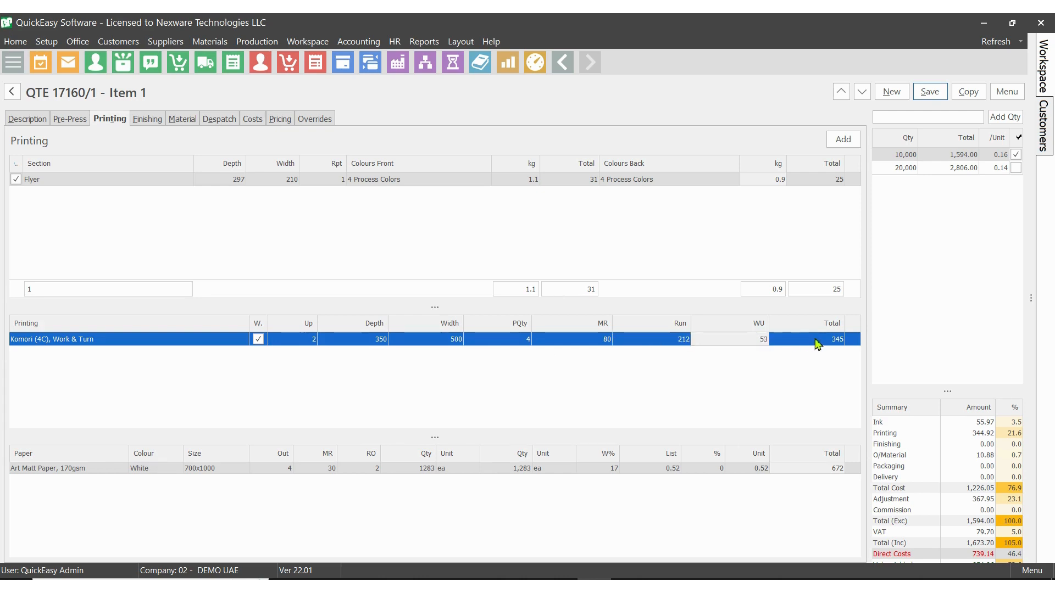
{"action": "left_click", "coordinate": [832, 346]}
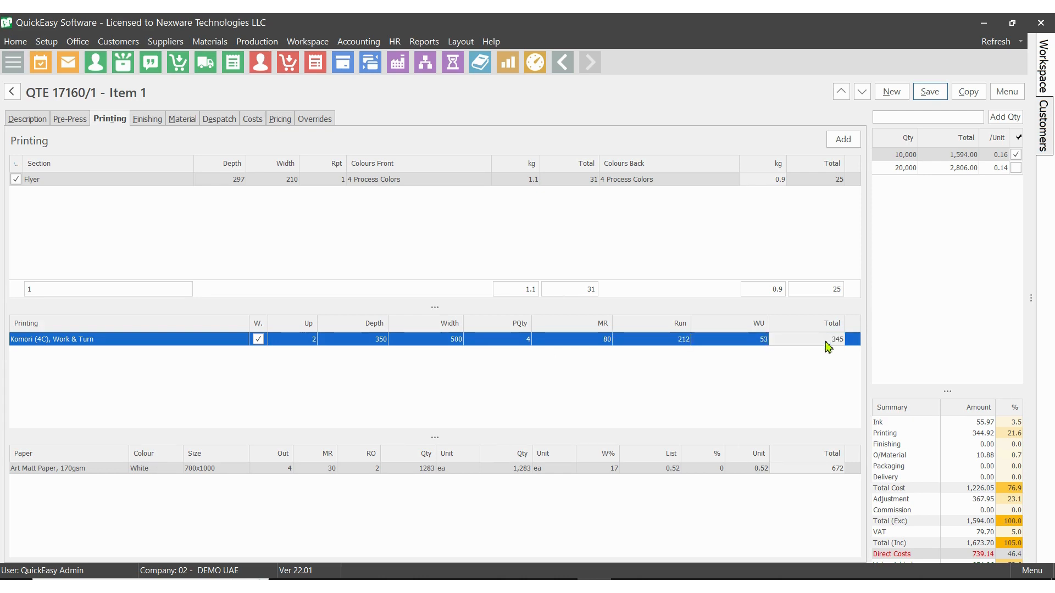
- Review the Art Matt Paper line's make-ready overs, number out, sheet quantity, list price and total cost
{"action": "left_click", "coordinate": [33, 471]}
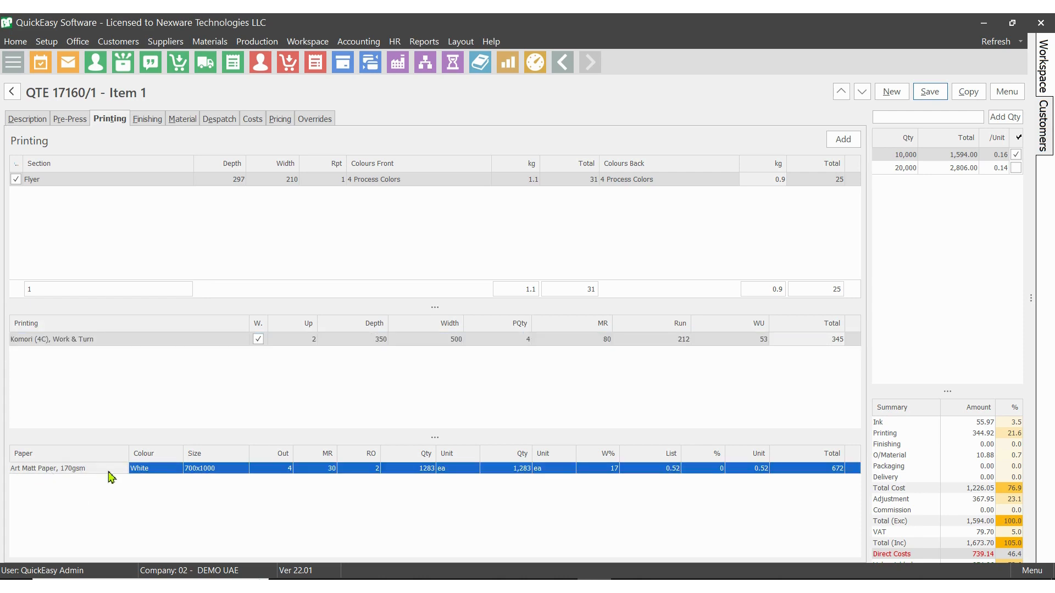
{"action": "left_click", "coordinate": [331, 471]}
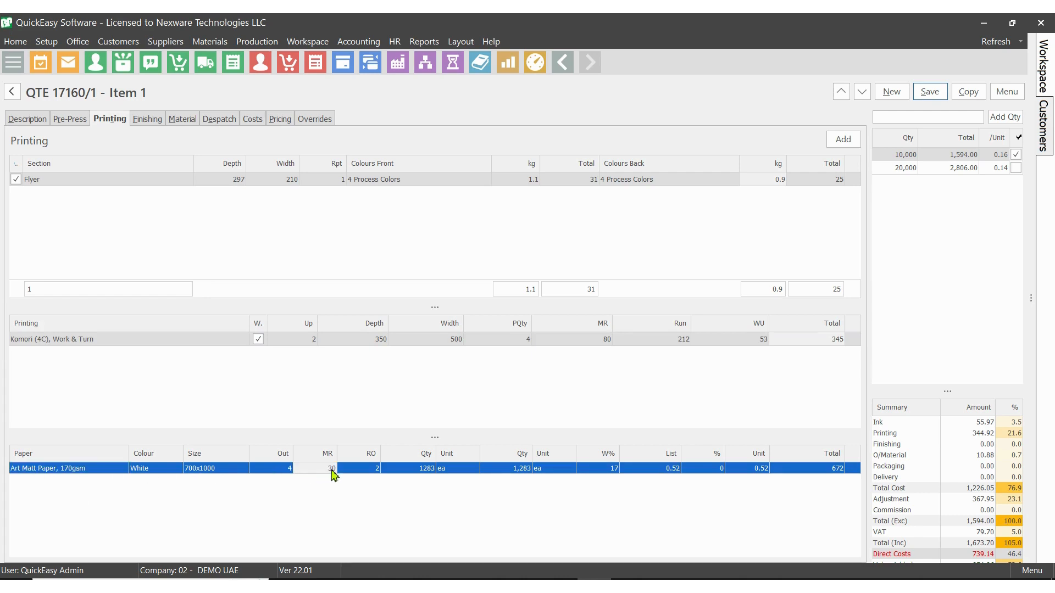
{"action": "left_click", "coordinate": [288, 473]}
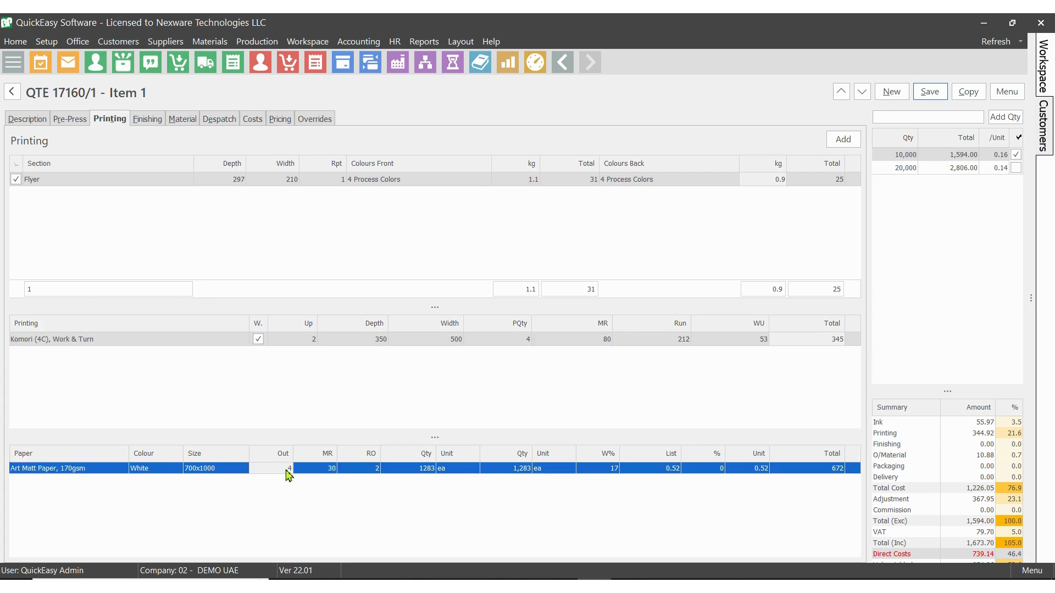
{"action": "left_click", "coordinate": [425, 474]}
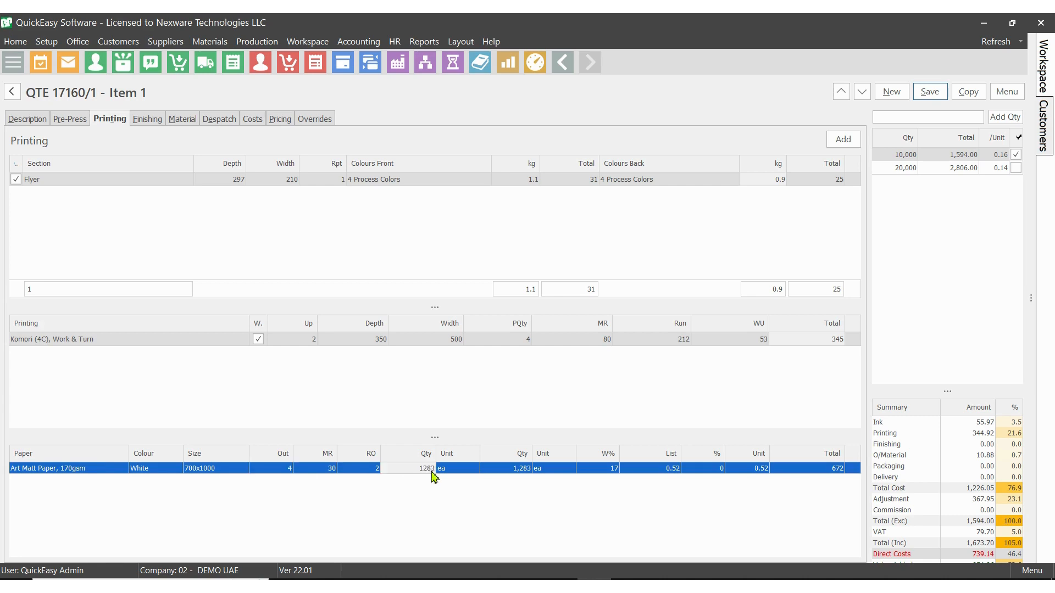
{"action": "left_click", "coordinate": [675, 474]}
{"action": "left_click", "coordinate": [828, 471]}
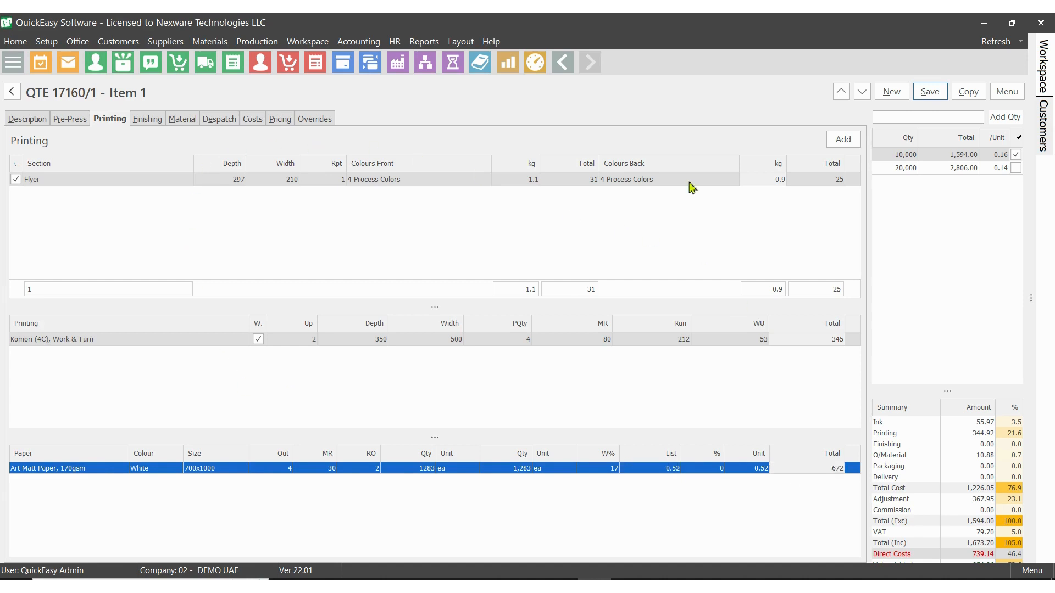
- Check the pre-press operations linked to the flyer, Plate-Making and Pre-Cut to Worksheet Size, including the plate-making hours and total
{"action": "left_click", "coordinate": [82, 124]}
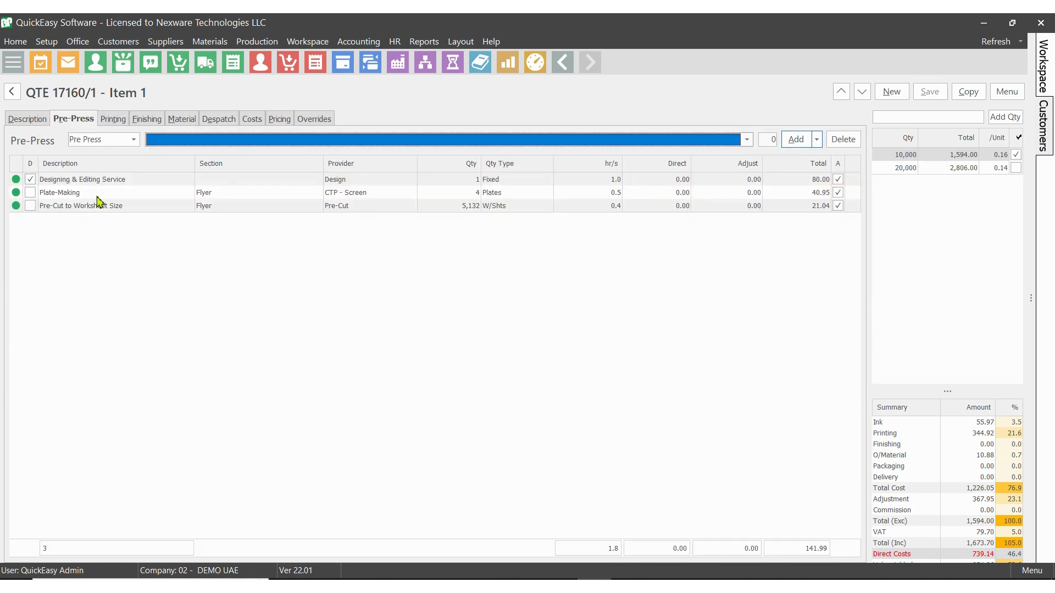
{"action": "left_click", "coordinate": [201, 195]}
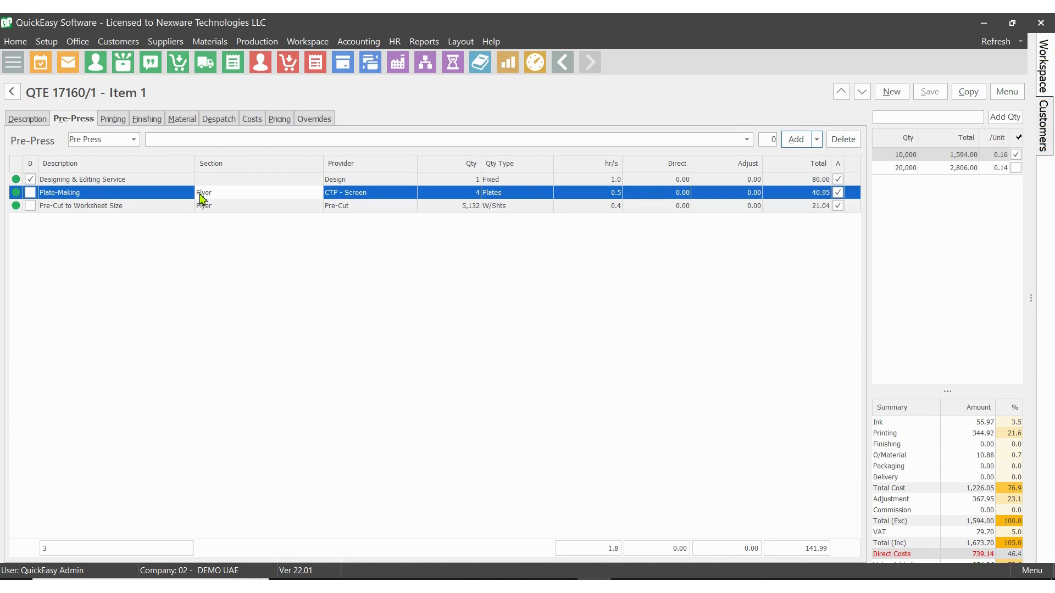
{"action": "left_click", "coordinate": [220, 210]}
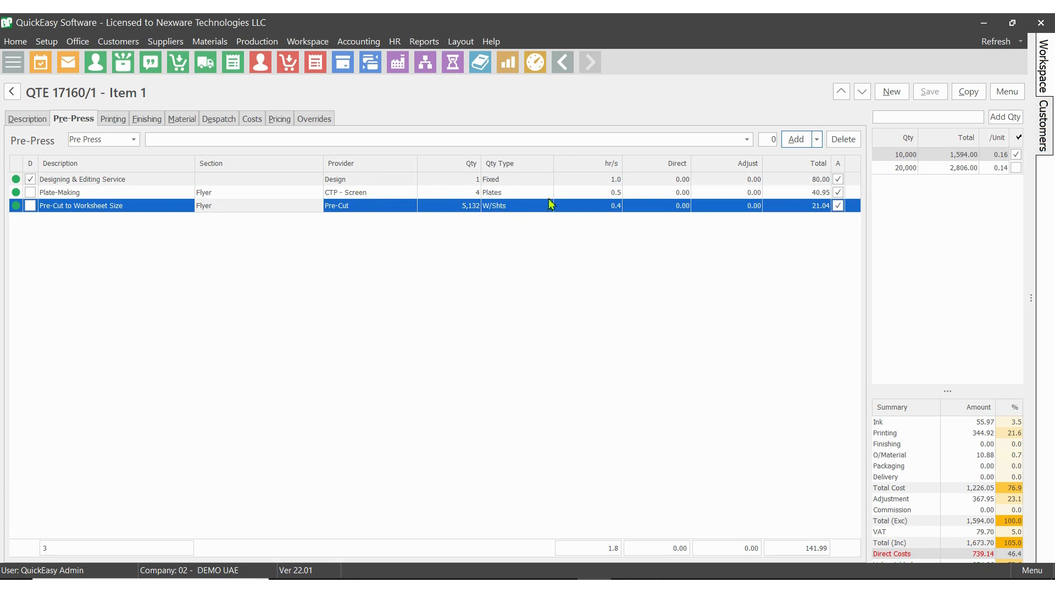
{"action": "left_click", "coordinate": [612, 192]}
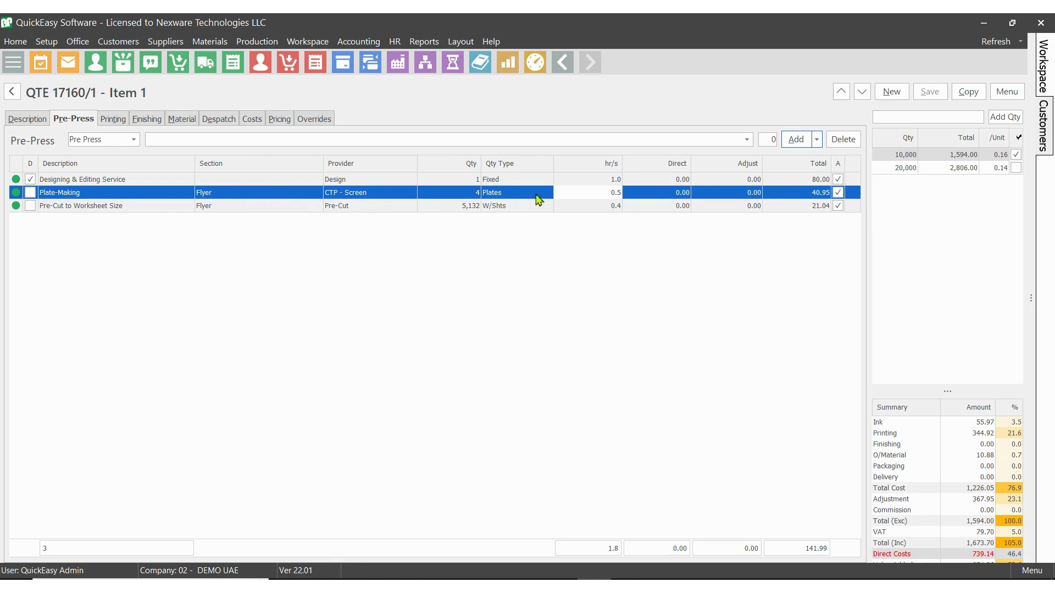
{"action": "left_click", "coordinate": [811, 195]}
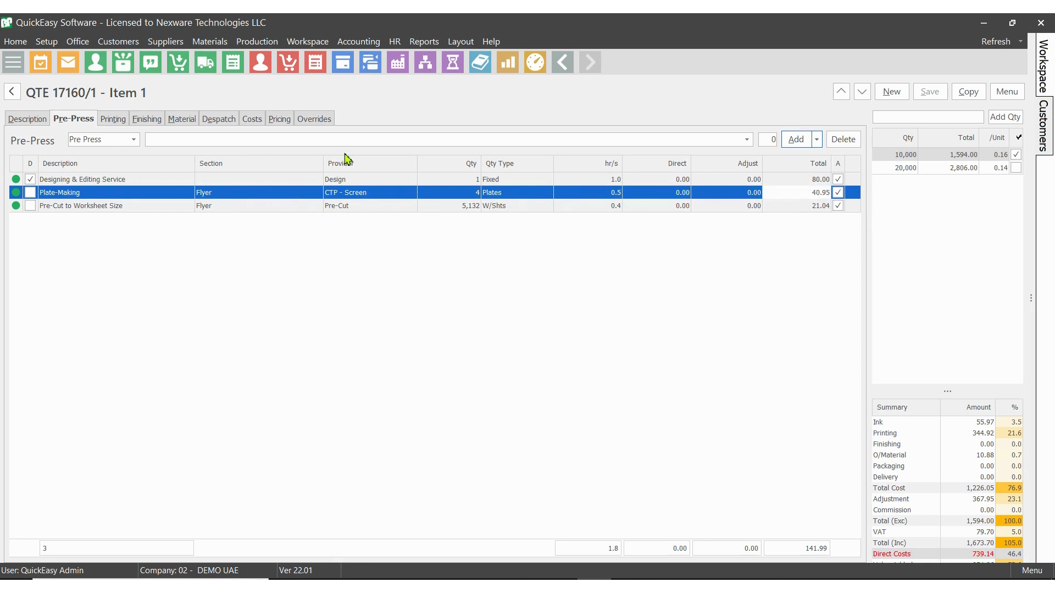
- Check the quantity and unit cost of the offset plates in the materials, and compare them with the Plate-Making operation they link to
{"action": "left_click", "coordinate": [181, 120]}
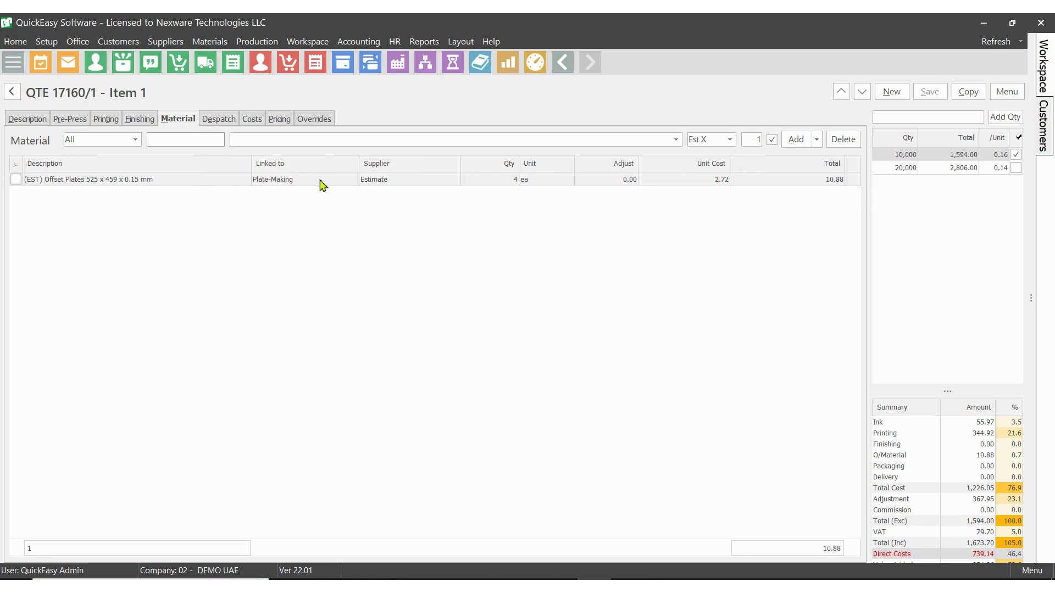
{"action": "left_click", "coordinate": [503, 183]}
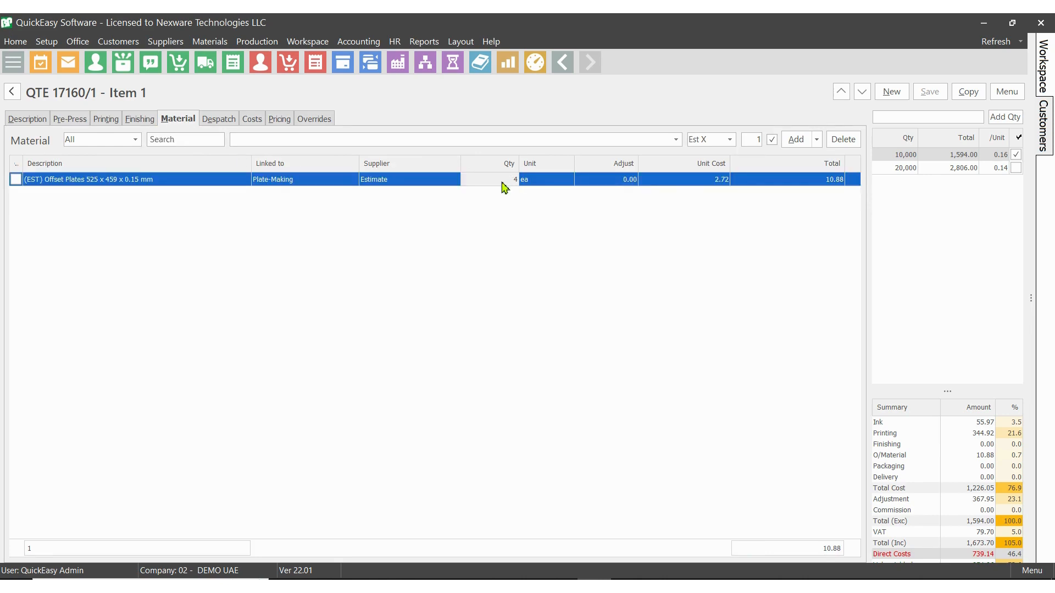
{"action": "left_click", "coordinate": [719, 184]}
{"action": "left_click", "coordinate": [65, 125]}
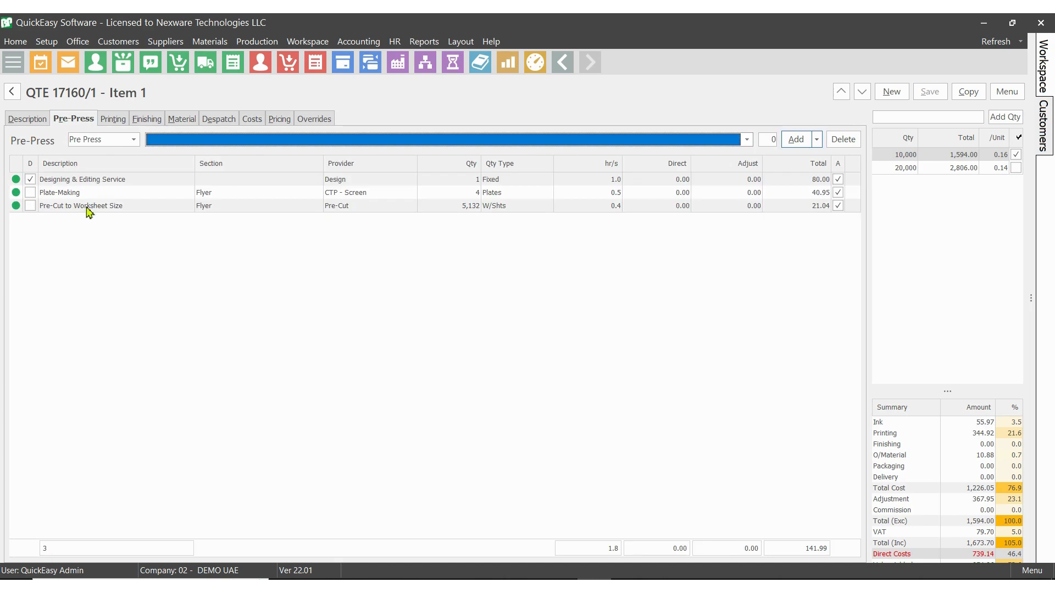
{"action": "left_click", "coordinate": [106, 192]}
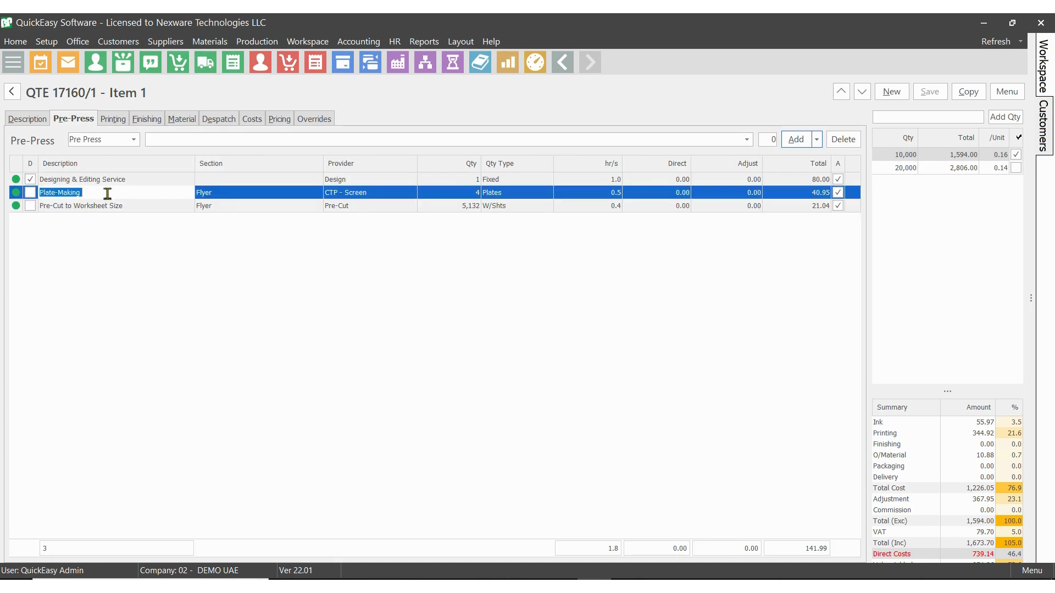
{"action": "left_click", "coordinate": [191, 119]}
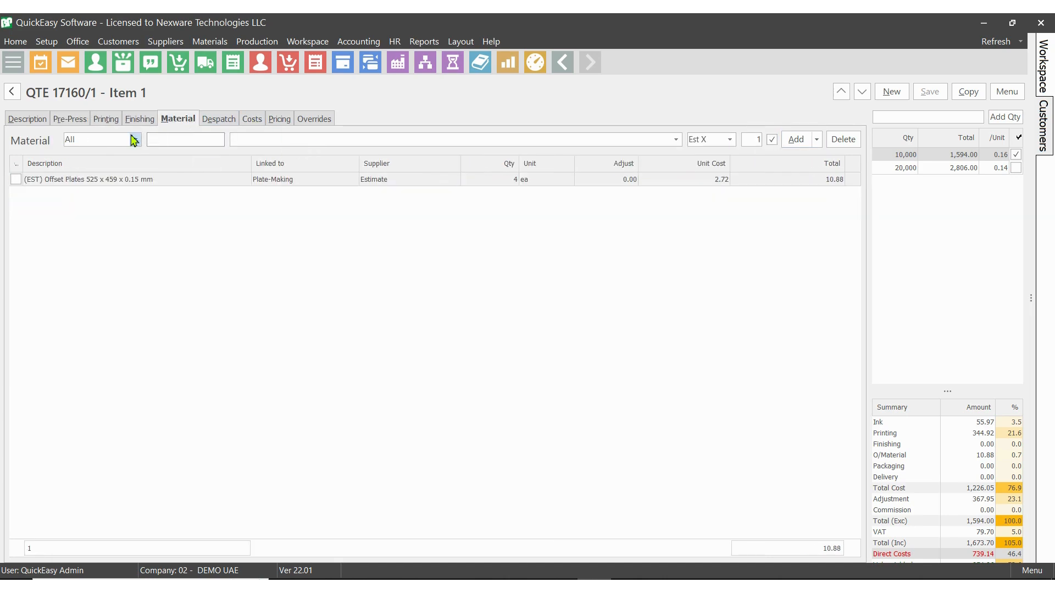
{"action": "left_click", "coordinate": [77, 122]}
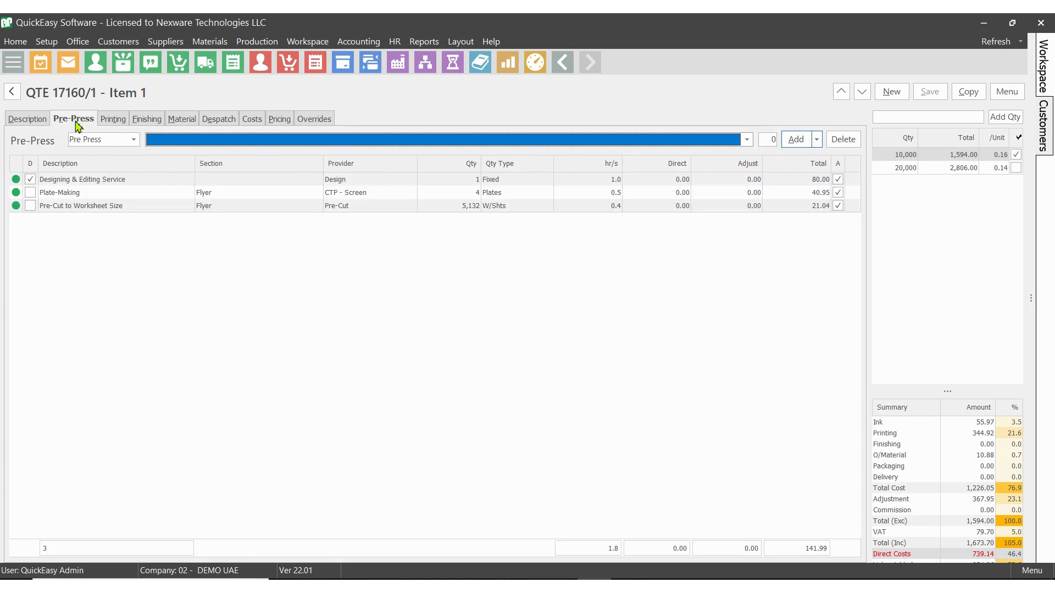
- Open the Plate-Making operation's details and examine its cost centre rate, production speed and setup time
{"action": "left_click", "coordinate": [472, 195]}
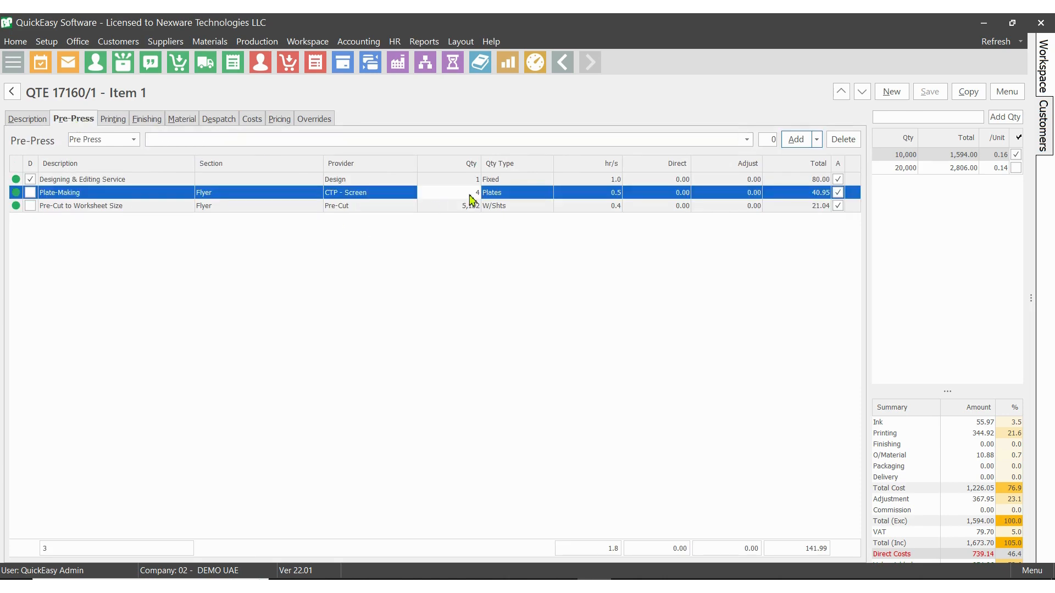
{"action": "double_click", "coordinate": [613, 194]}
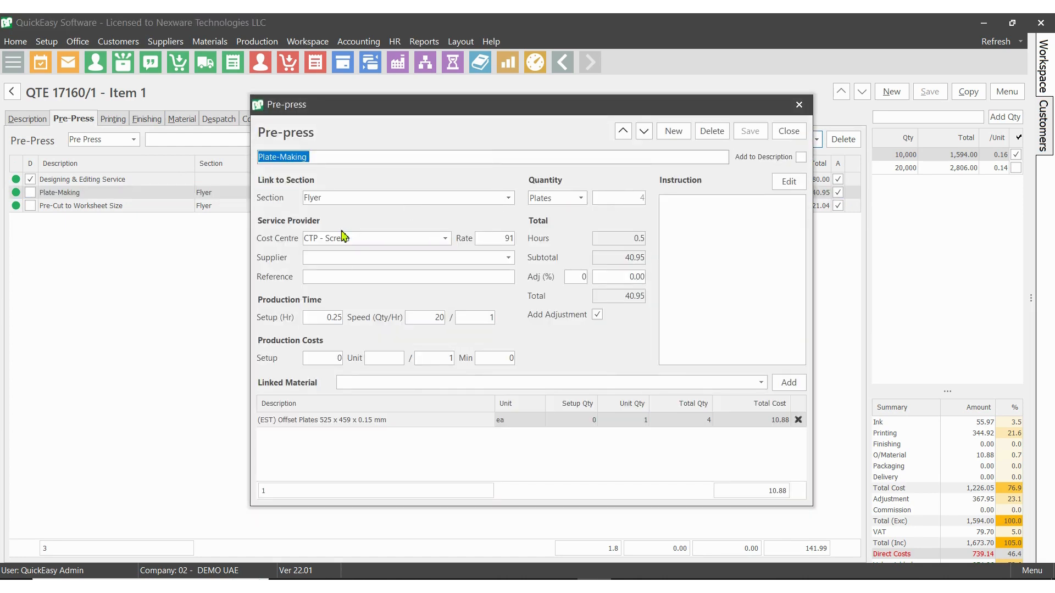
{"action": "left_click", "coordinate": [313, 157]}
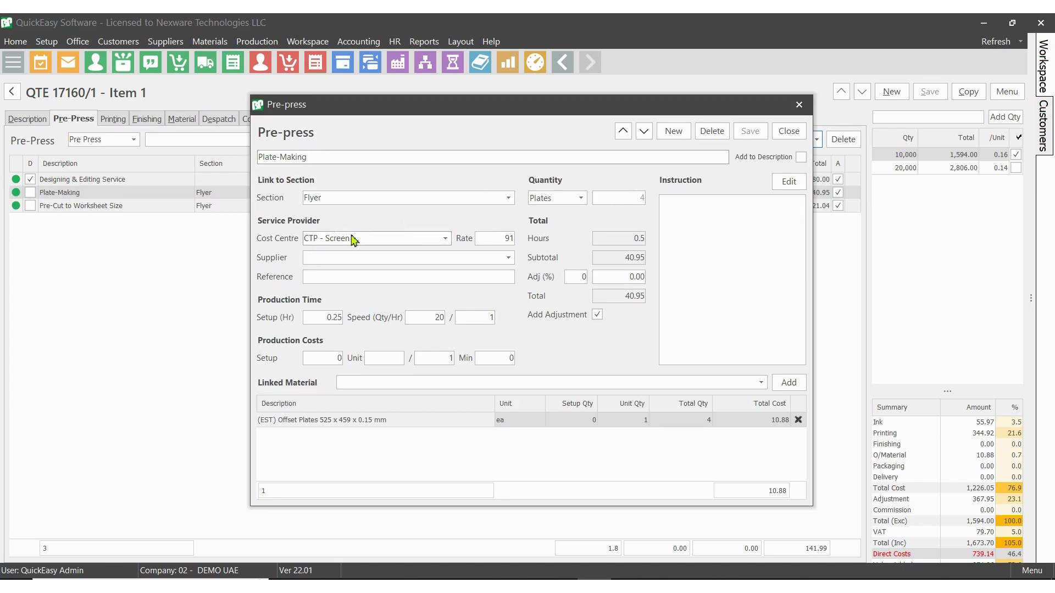
{"action": "left_click", "coordinate": [500, 238]}
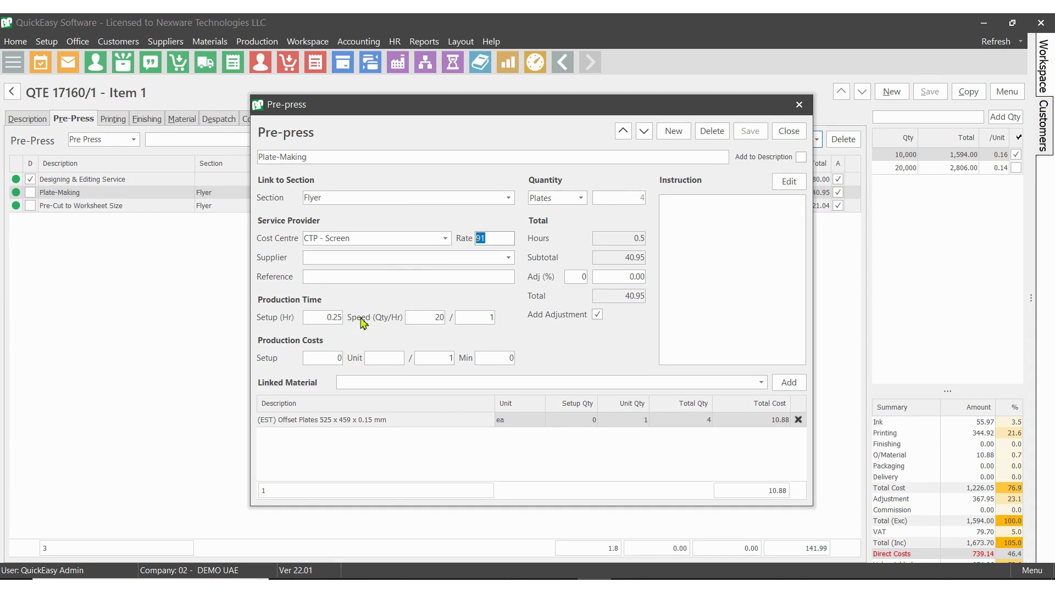
{"action": "left_click", "coordinate": [411, 317]}
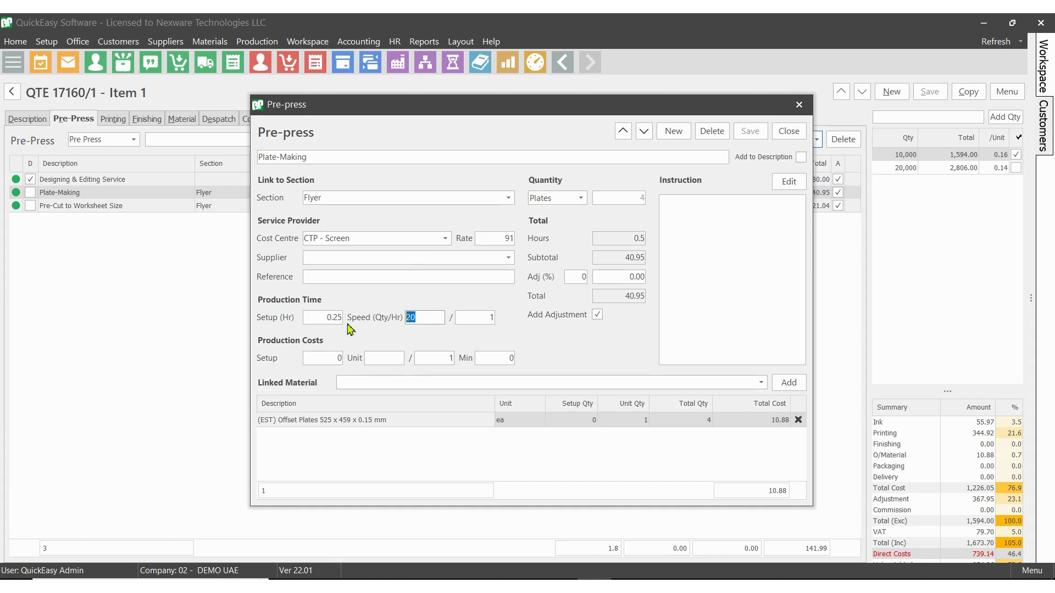
{"action": "left_click", "coordinate": [422, 322]}
{"action": "double_click", "coordinate": [422, 323]}
{"action": "left_click", "coordinate": [333, 319]}
{"action": "double_click", "coordinate": [334, 319]}
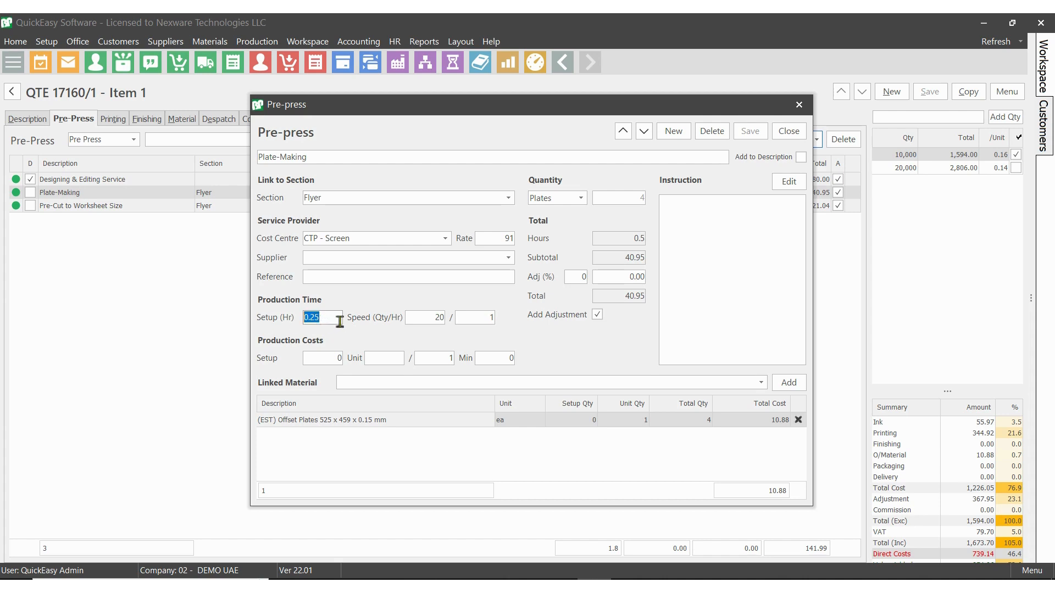
- Check the Plate-Making operation's total hours and close its details
{"action": "double_click", "coordinate": [617, 238]}
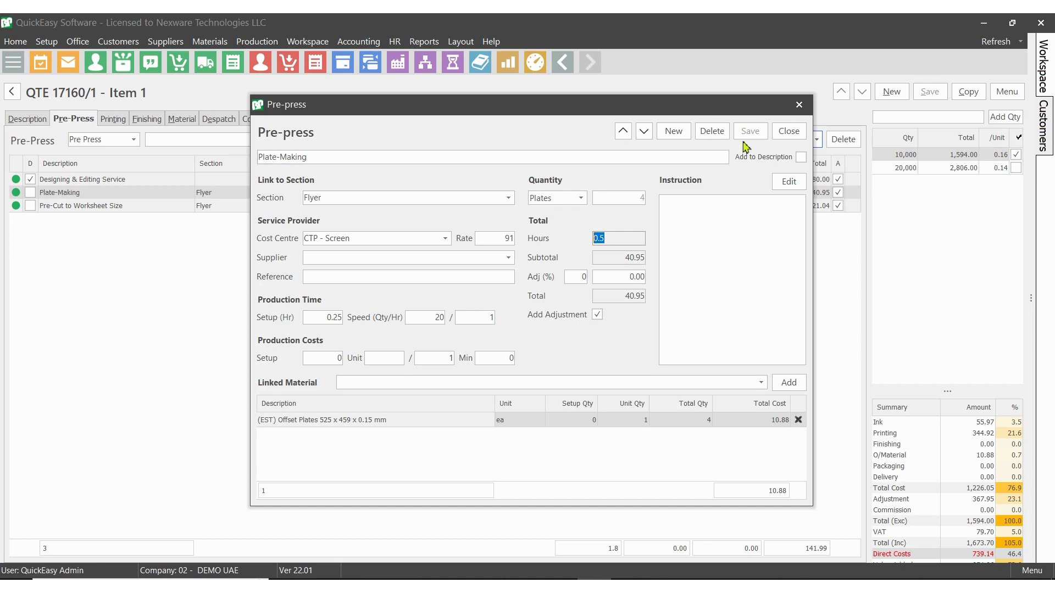
{"action": "left_click", "coordinate": [787, 132]}
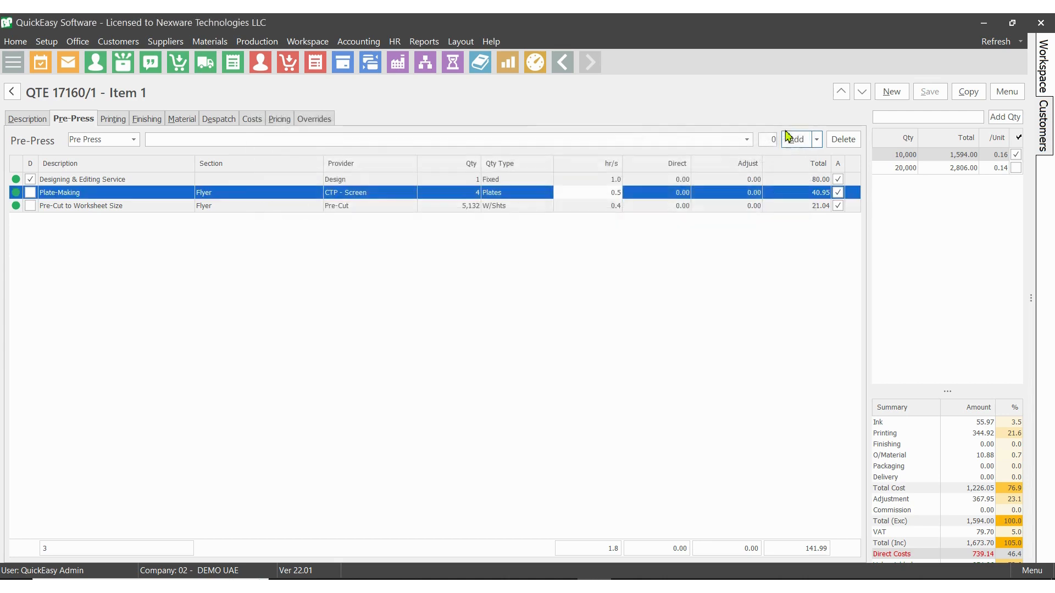
- Go to the quote item's finishing operations and browse the list of available finishing services
{"action": "left_click", "coordinate": [132, 121]}
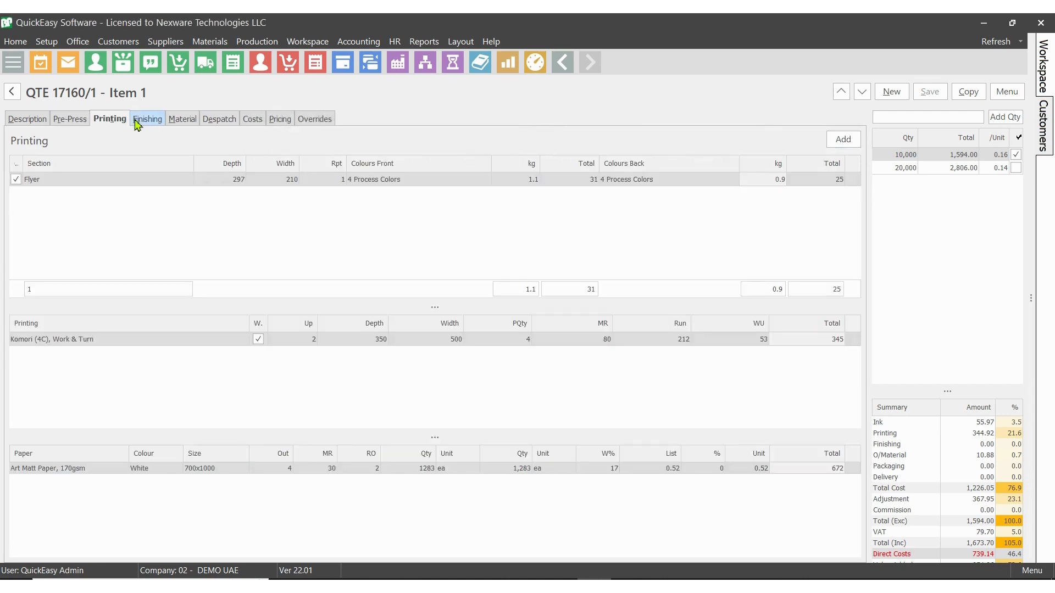
{"action": "left_click", "coordinate": [135, 121]}
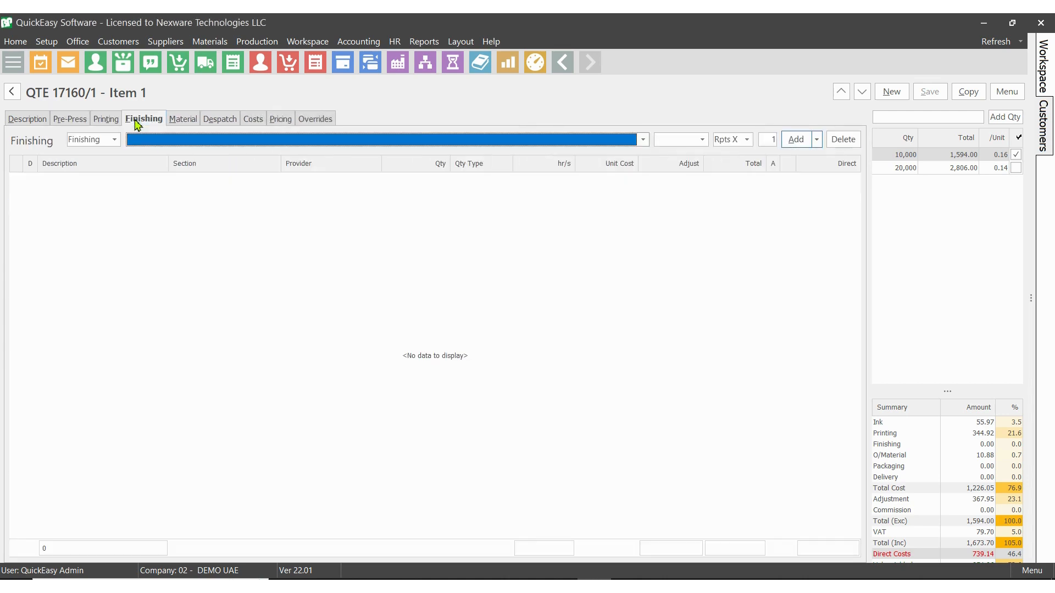
{"action": "left_click", "coordinate": [421, 142]}
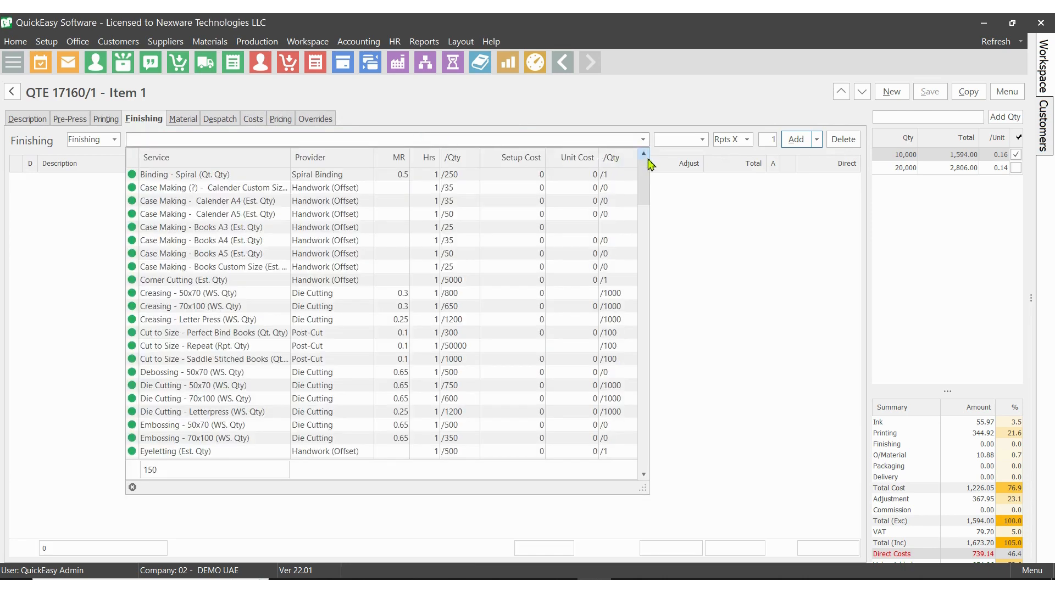
{"action": "mouse_move", "coordinate": [645, 171]}
{"action": "left_mouse_down"}
{"action": "mouse_move", "coordinate": [653, 266]}
{"action": "mouse_move", "coordinate": [643, 161]}
{"action": "left_mouse_up"}
{"action": "left_click", "coordinate": [633, 145]}
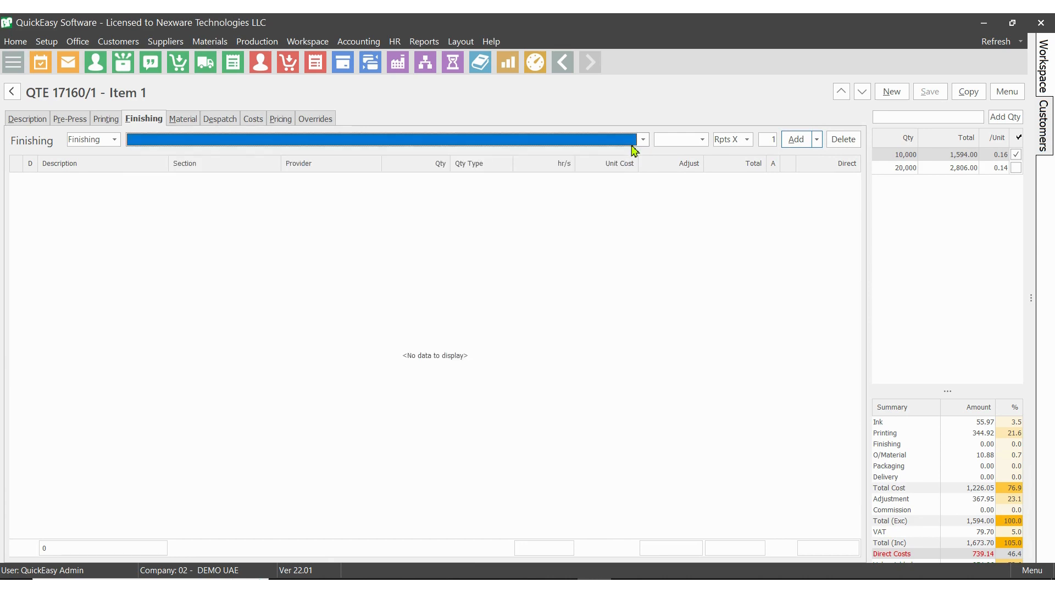
{"action": "left_click", "coordinate": [633, 145]}
{"action": "left_click", "coordinate": [633, 145]}
{"action": "left_click", "coordinate": [633, 146]}
{"action": "left_click", "coordinate": [633, 146]}
- Add the finishing service Lamination Soft Touch 350 mm, 2 Sided (Sq. Mtr) to the Flyer section
{"action": "type", "text": "Lam"}
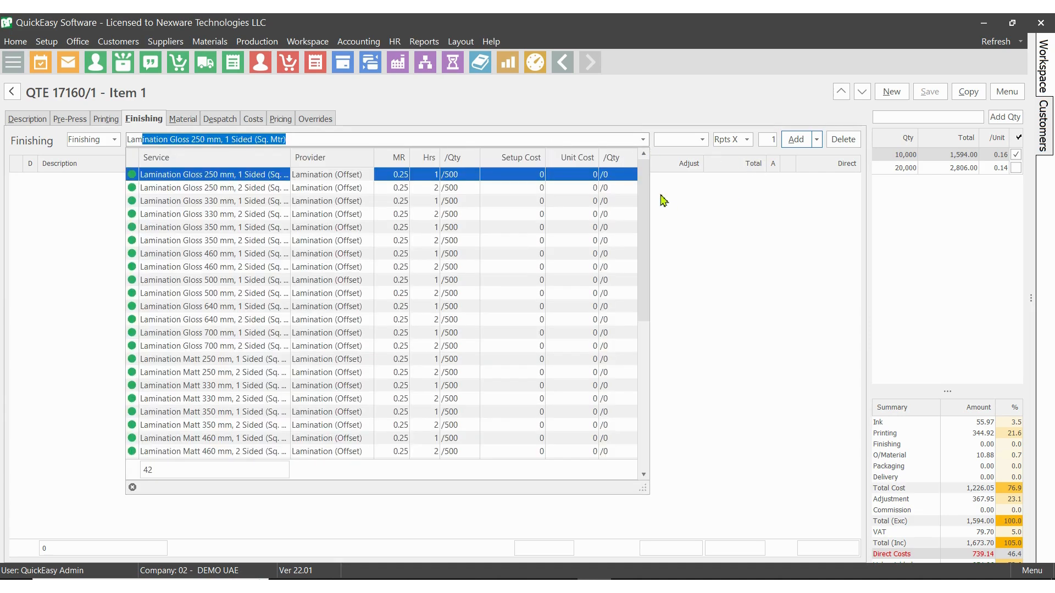
{"action": "left_click_drag", "start_coordinate": [647, 188], "coordinate": [647, 312]}
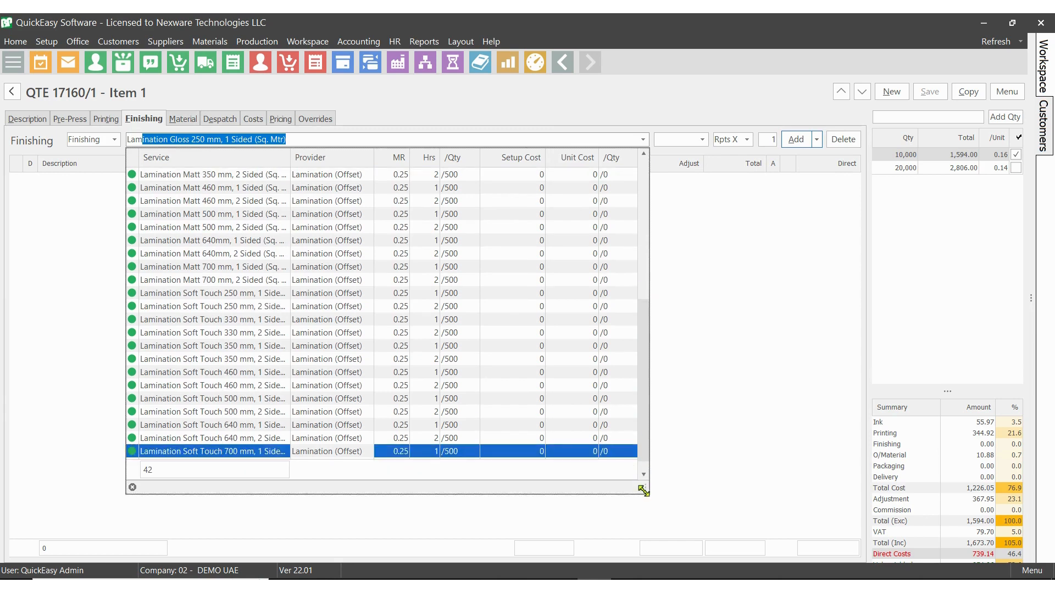
{"action": "left_click_drag", "start_coordinate": [643, 488], "coordinate": [759, 535]}
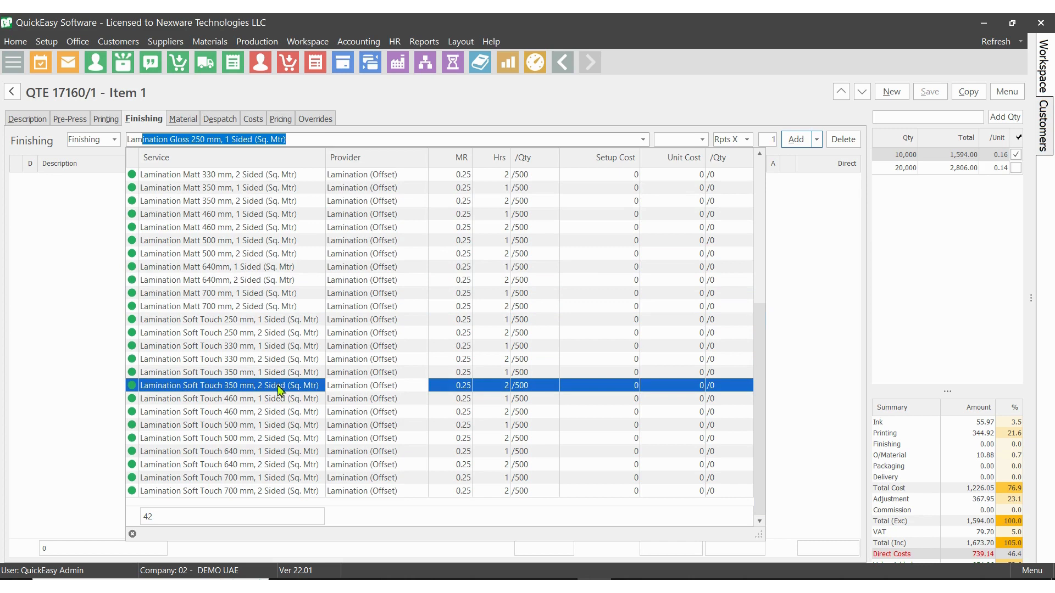
{"action": "left_click", "coordinate": [514, 391]}
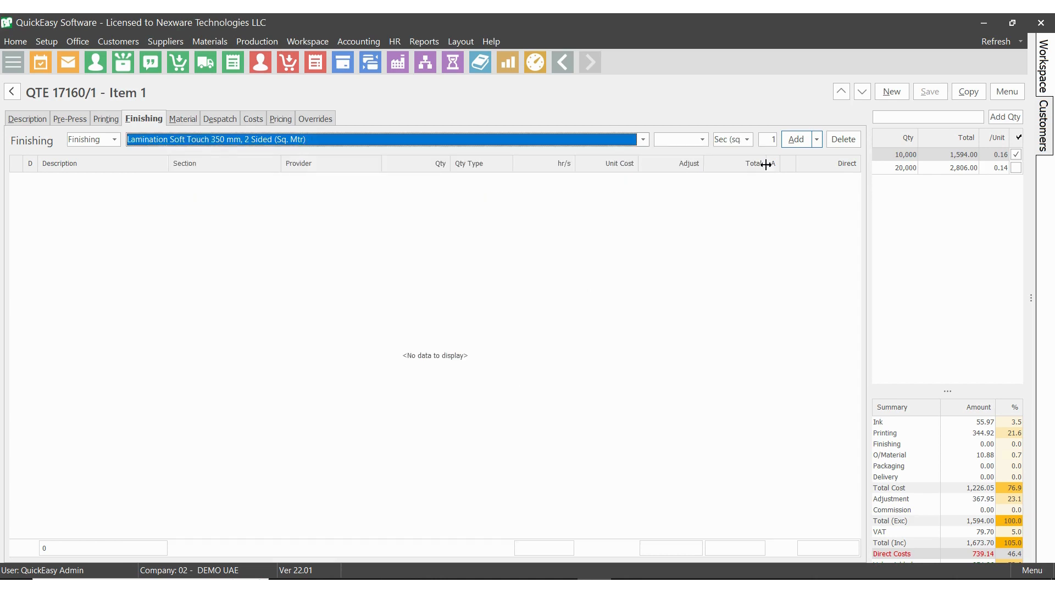
{"action": "left_click", "coordinate": [704, 140]}
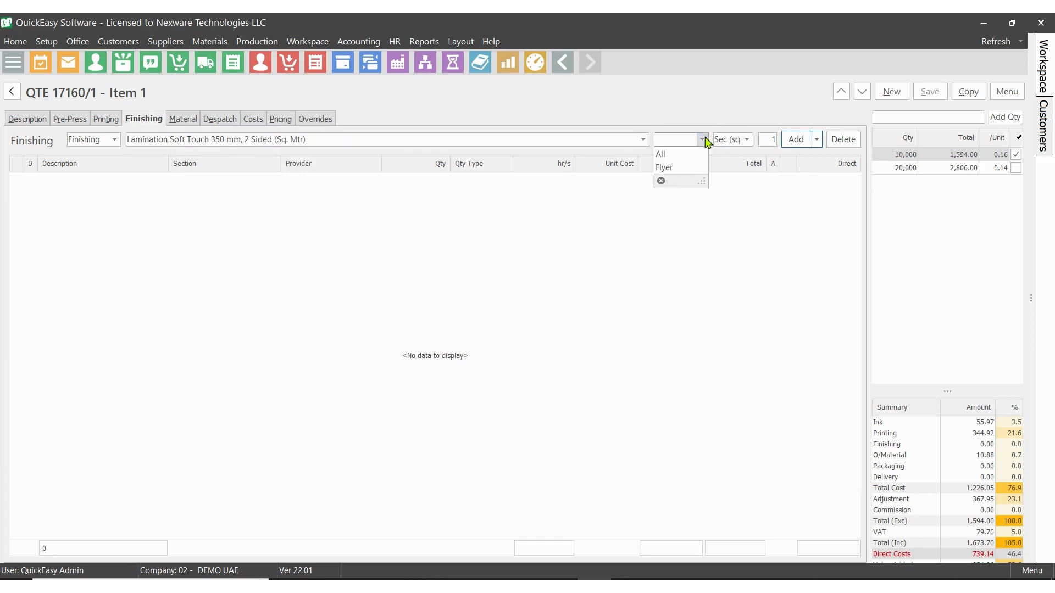
{"action": "left_click", "coordinate": [688, 168]}
{"action": "left_click", "coordinate": [796, 140]}
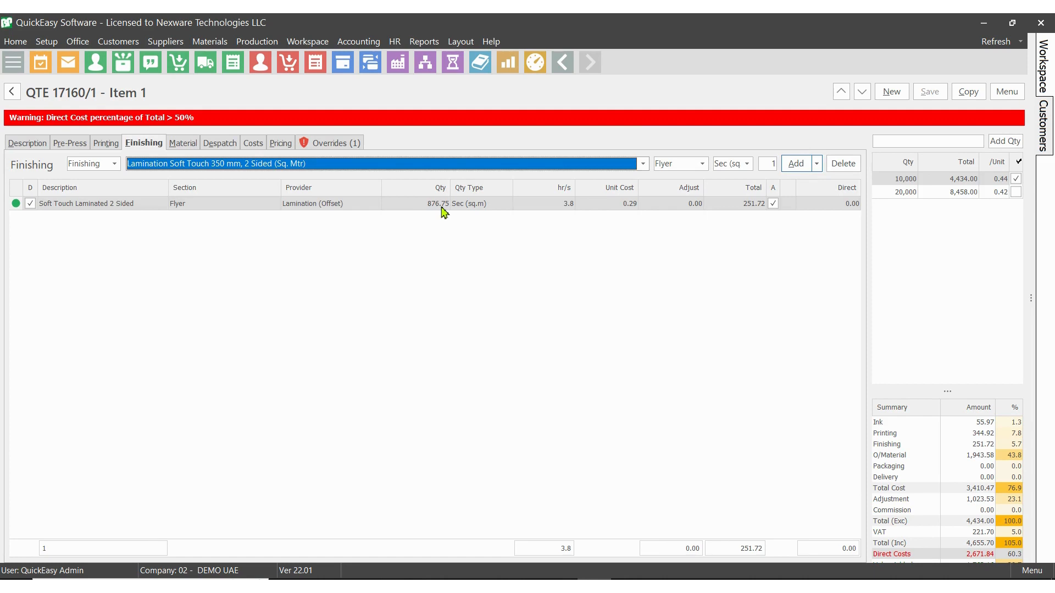
- Check the soft touch lamination line's quantity type, production hours and total cost
{"action": "left_click", "coordinate": [464, 204]}
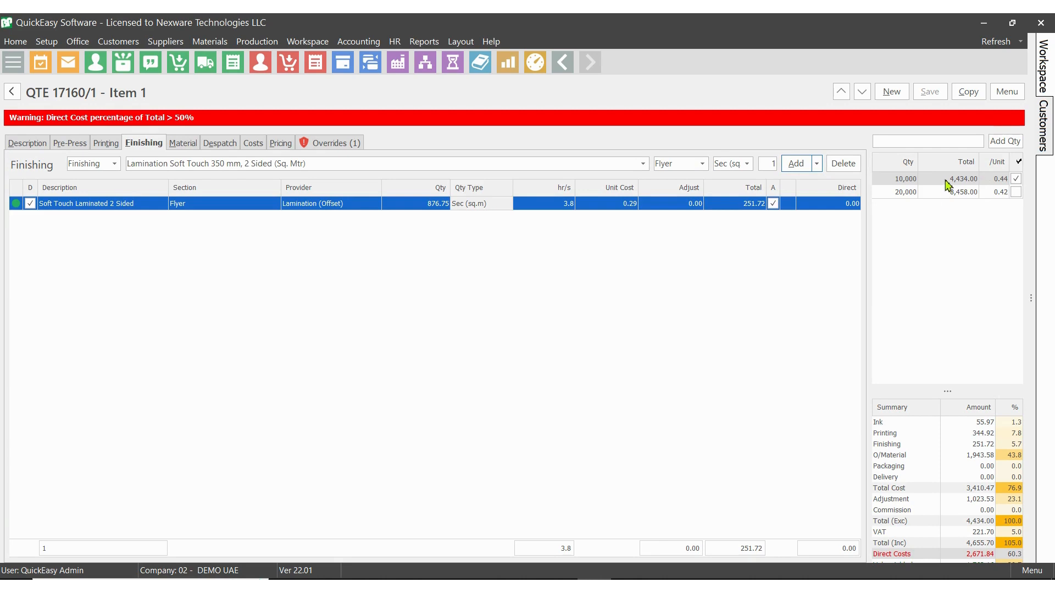
{"action": "left_click", "coordinate": [567, 209]}
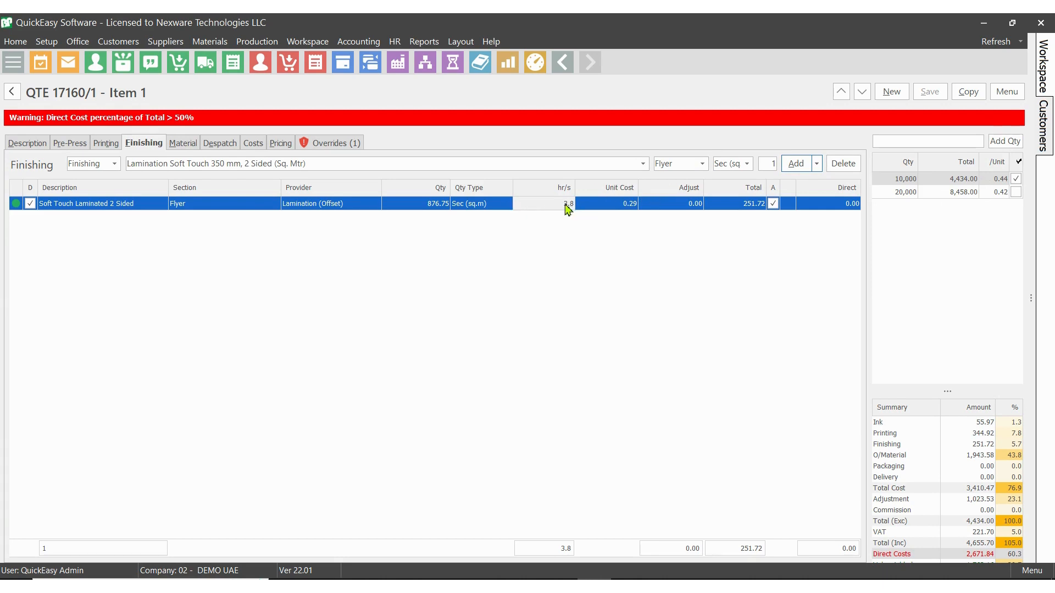
{"action": "left_click", "coordinate": [751, 211]}
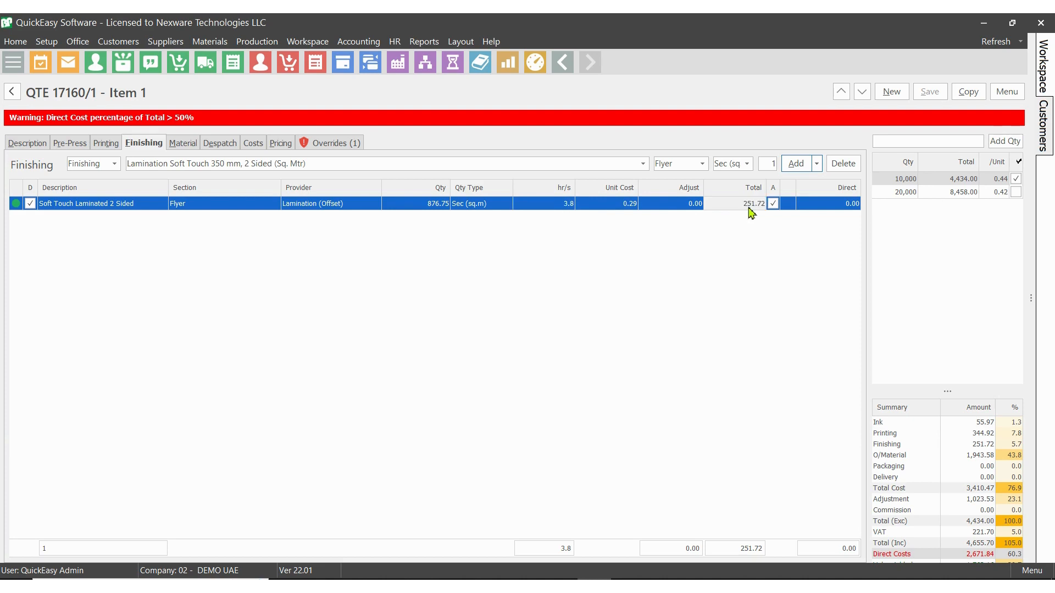
- Check the Soft Thermal Lamination Film's quantity, unit cost and total in the materials, and compare it with the finishing operation it links to
{"action": "left_click", "coordinate": [183, 144]}
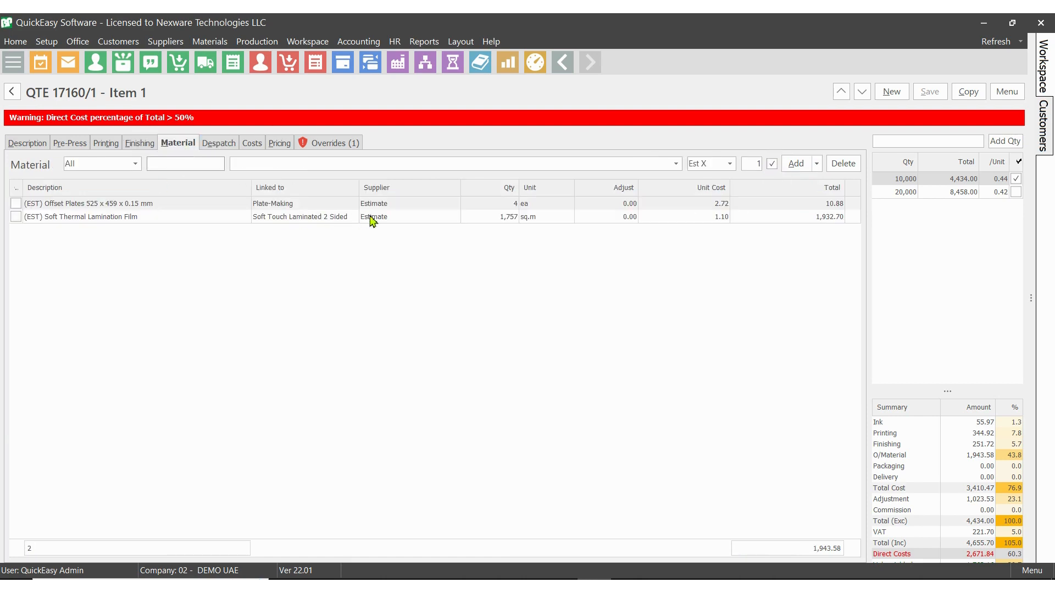
{"action": "left_click", "coordinate": [505, 219]}
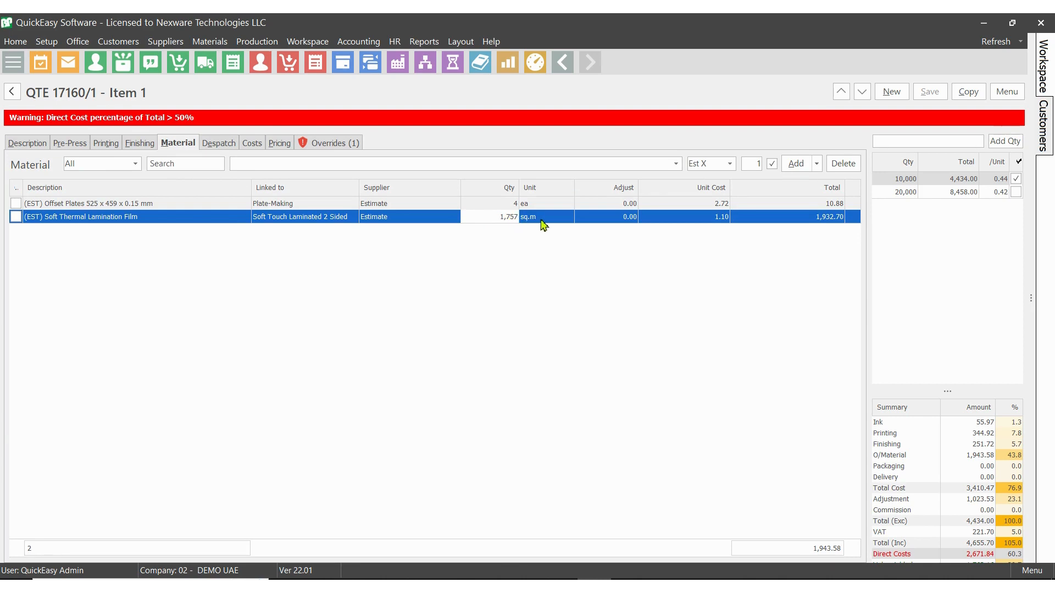
{"action": "left_click", "coordinate": [707, 220]}
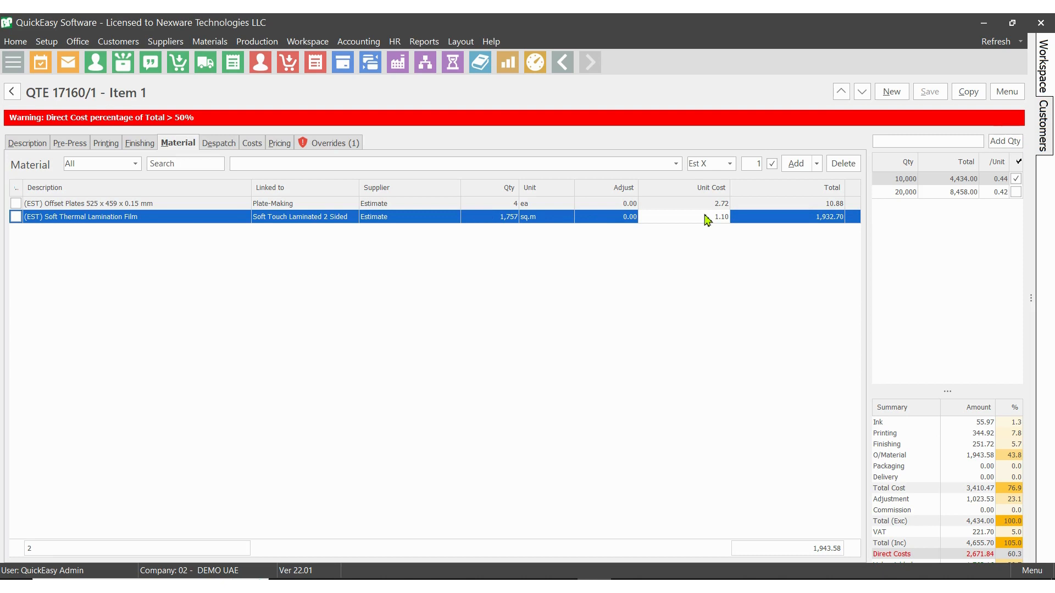
{"action": "left_click", "coordinate": [827, 222]}
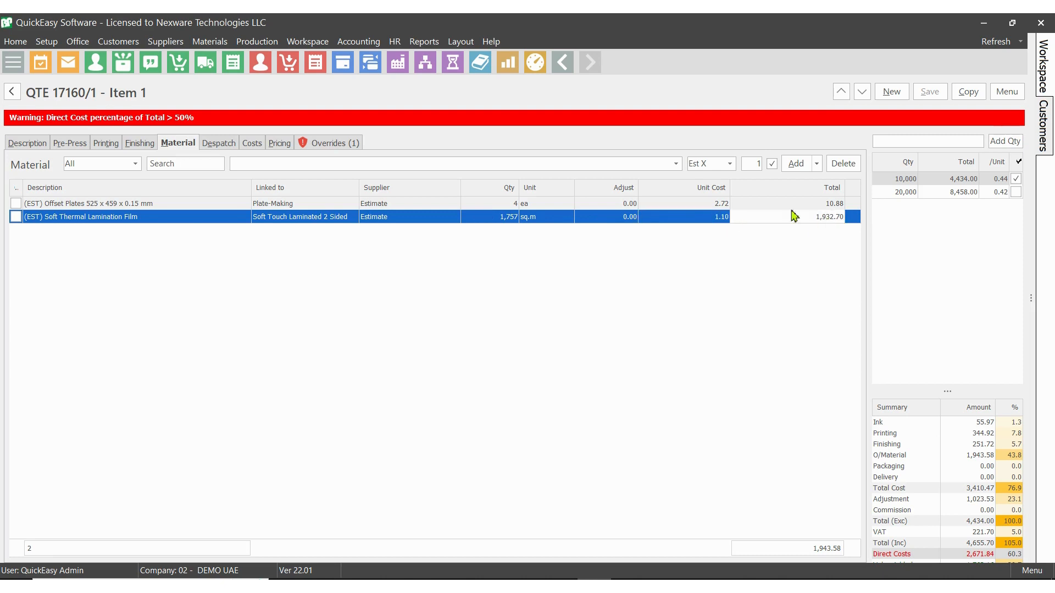
{"action": "left_click", "coordinate": [140, 146]}
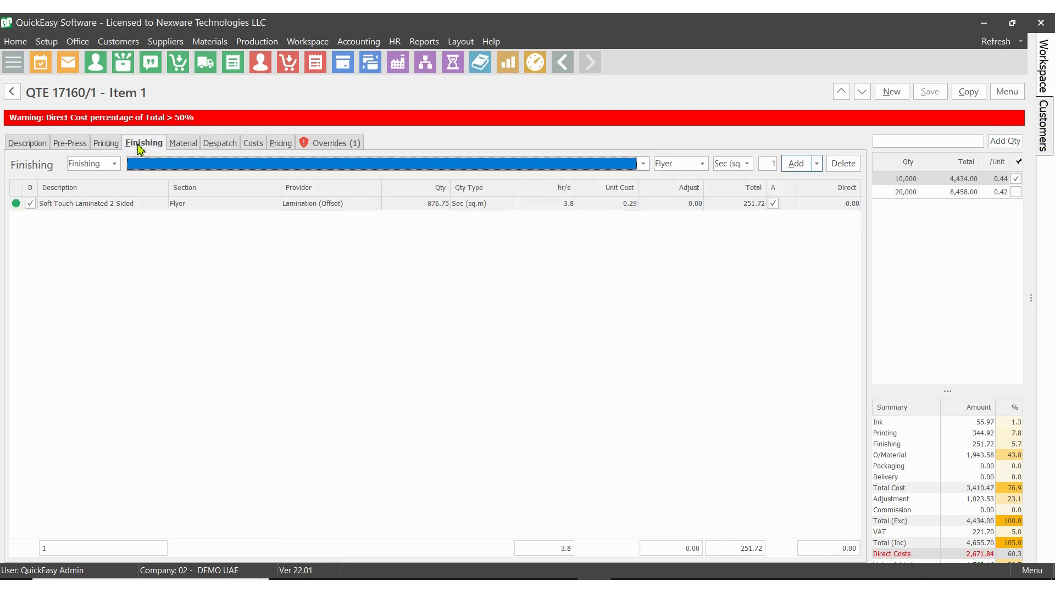
{"action": "left_click", "coordinate": [184, 144]}
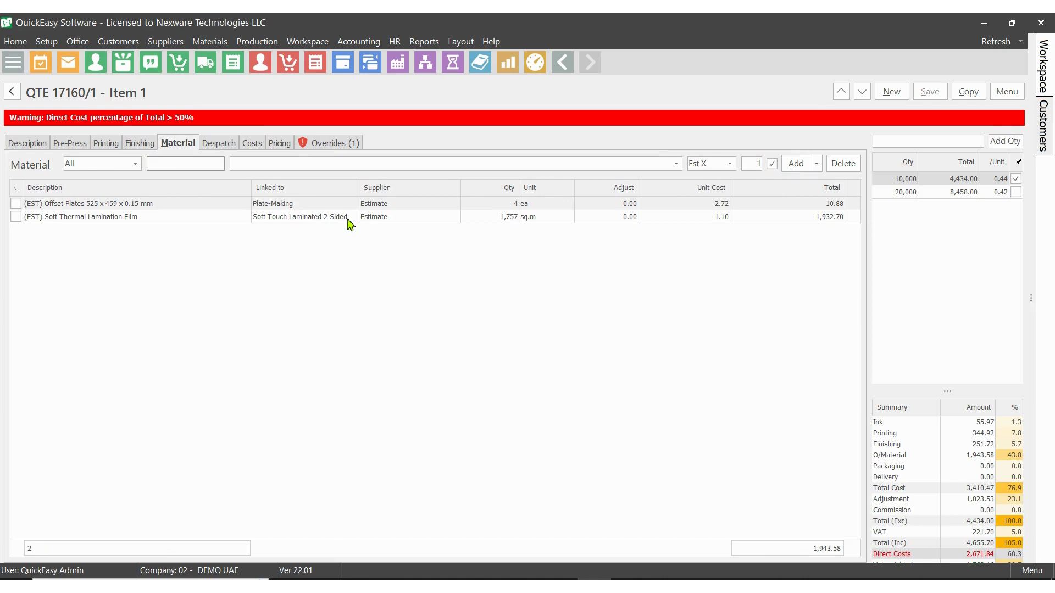
- Add the finishing service Cut to Size - Repeat (Rpt. Qty) to the Flyer section
{"action": "left_click", "coordinate": [141, 142]}
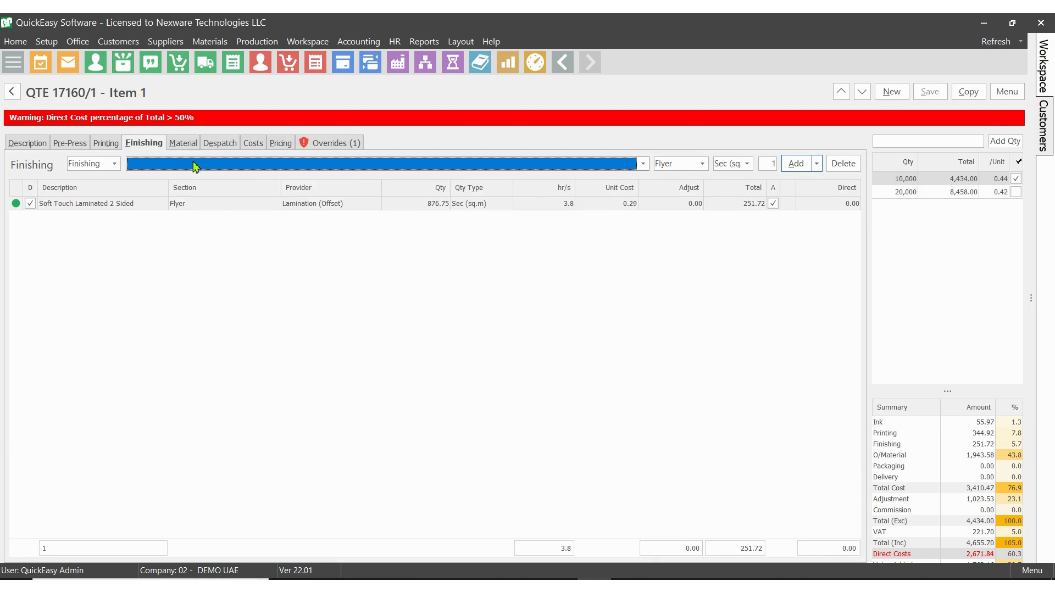
{"action": "left_click", "coordinate": [230, 168]}
{"action": "left_click", "coordinate": [230, 170]}
{"action": "left_click", "coordinate": [115, 139]}
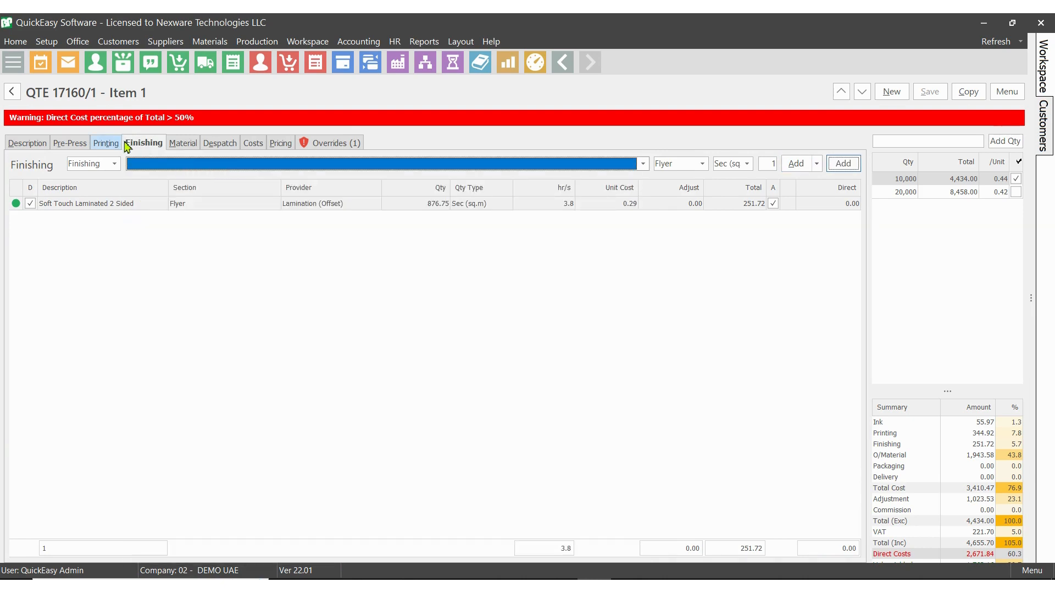
{"action": "left_click", "coordinate": [135, 144]}
{"action": "left_click", "coordinate": [167, 166]}
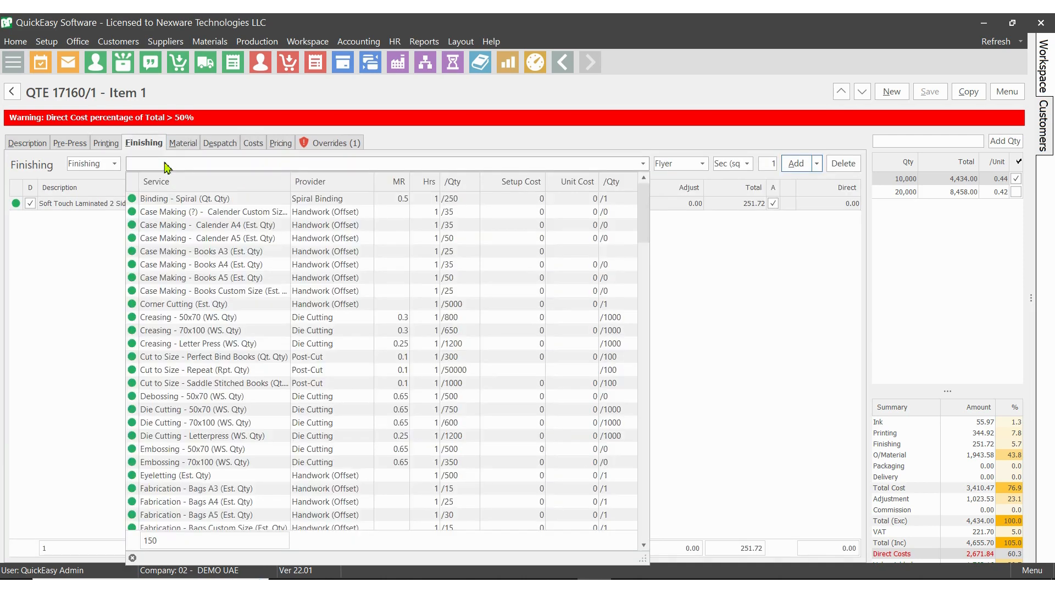
{"action": "type", "text": "Cut"}
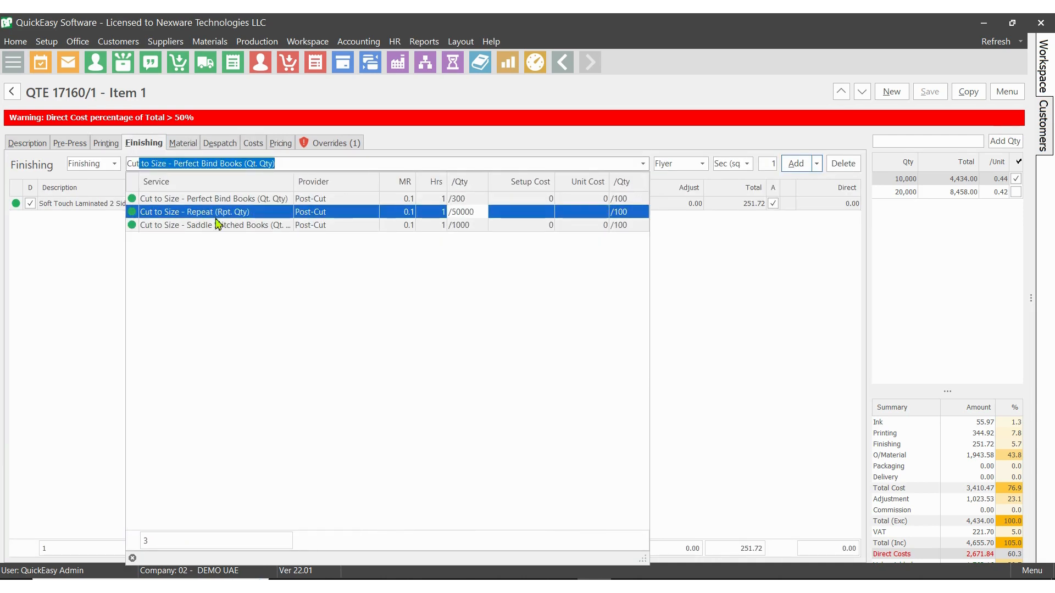
{"action": "left_click", "coordinate": [217, 216]}
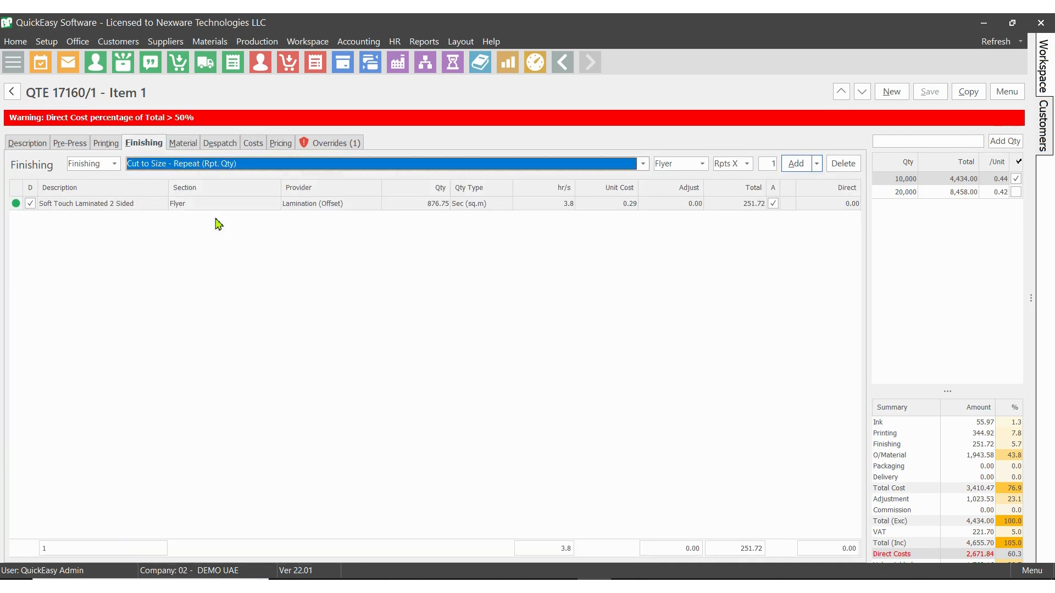
{"action": "left_click", "coordinate": [794, 164]}
- Add the finishing service Folding - Half Fold (Rpt. Qty) to the Flyer section
{"action": "left_click", "coordinate": [391, 165]}
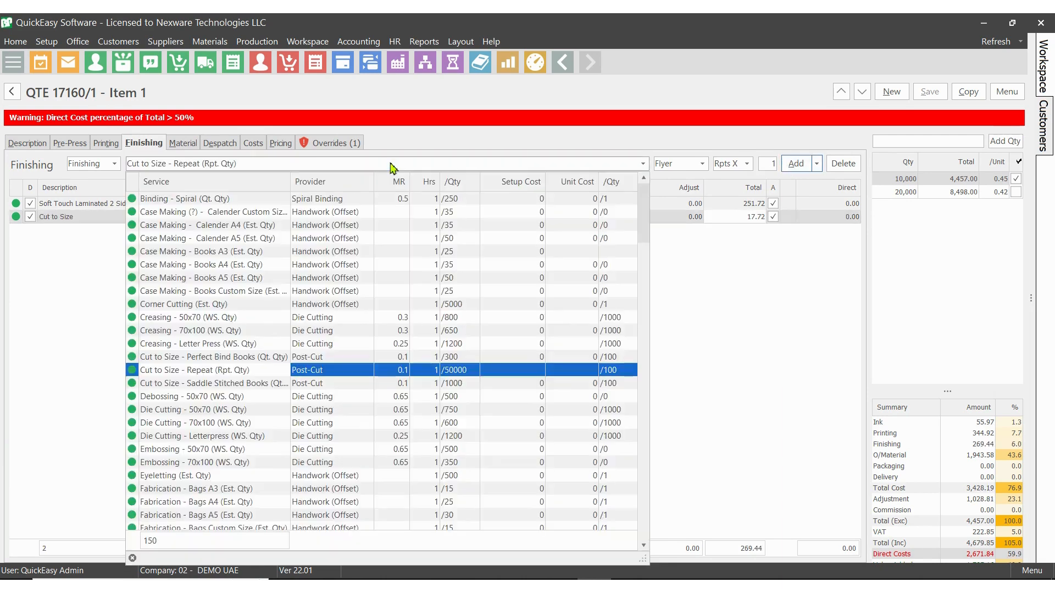
{"action": "type", "text": "Folding - 12 Pages Book Fold (WS"}
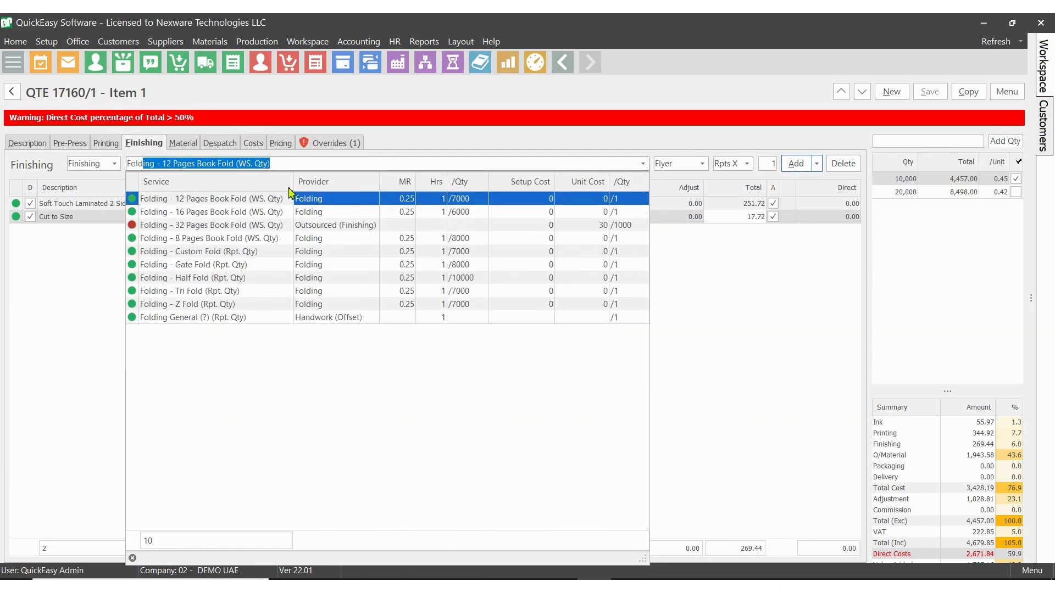
{"action": "left_click", "coordinate": [196, 279]}
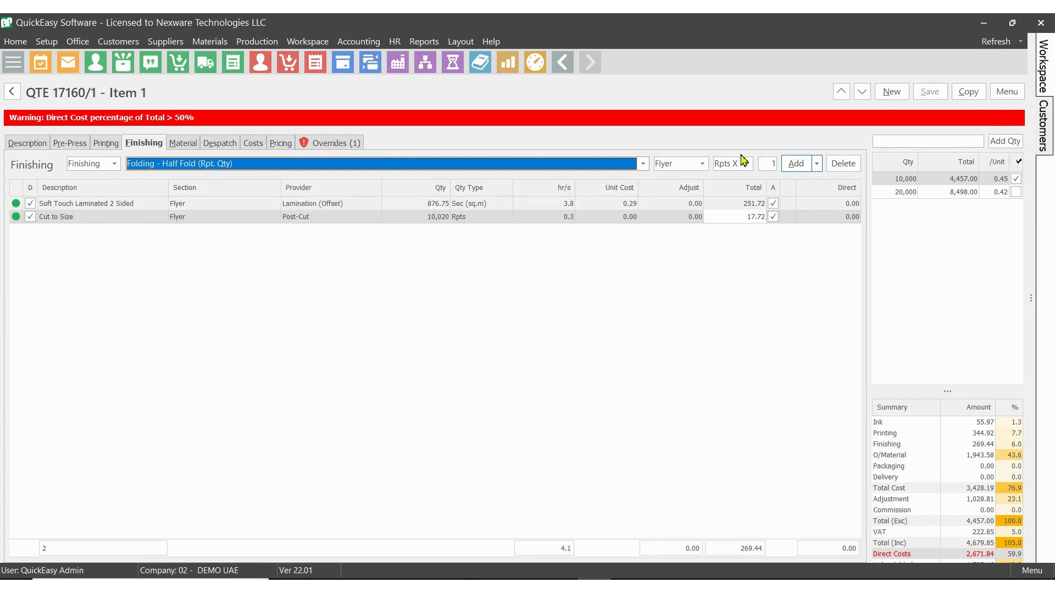
{"action": "left_click", "coordinate": [797, 164]}
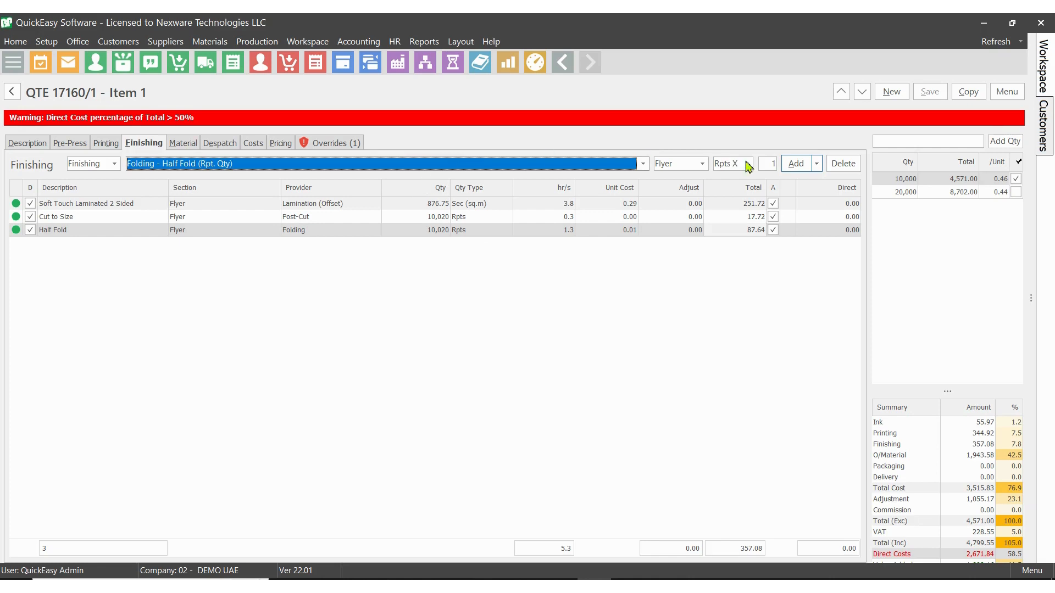
- Review the providers of the lamination, Cut to Size and Half Fold finishing operations
{"action": "left_click", "coordinate": [324, 204]}
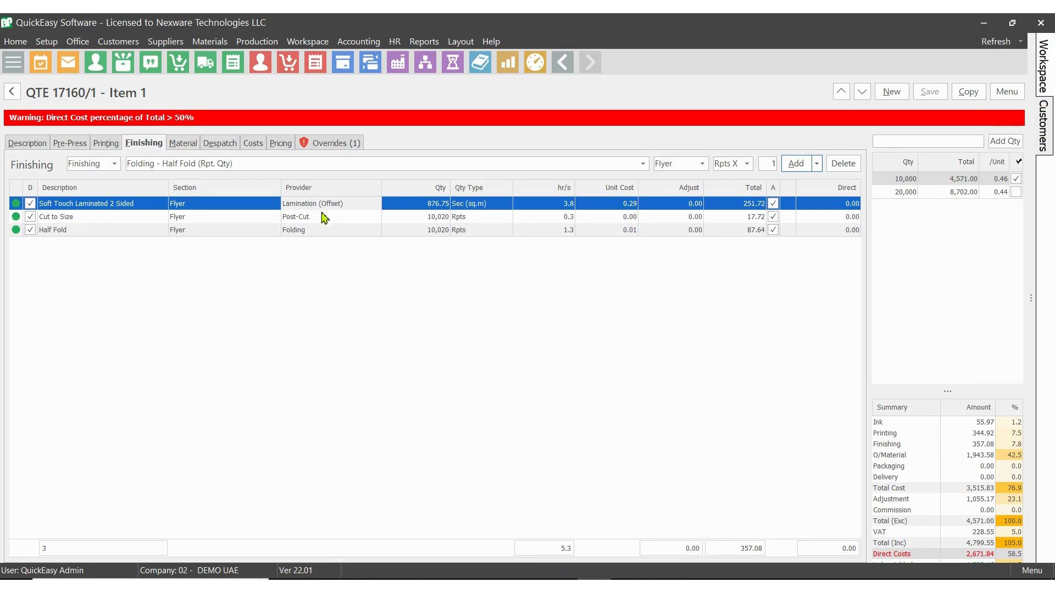
{"action": "left_click", "coordinate": [324, 219]}
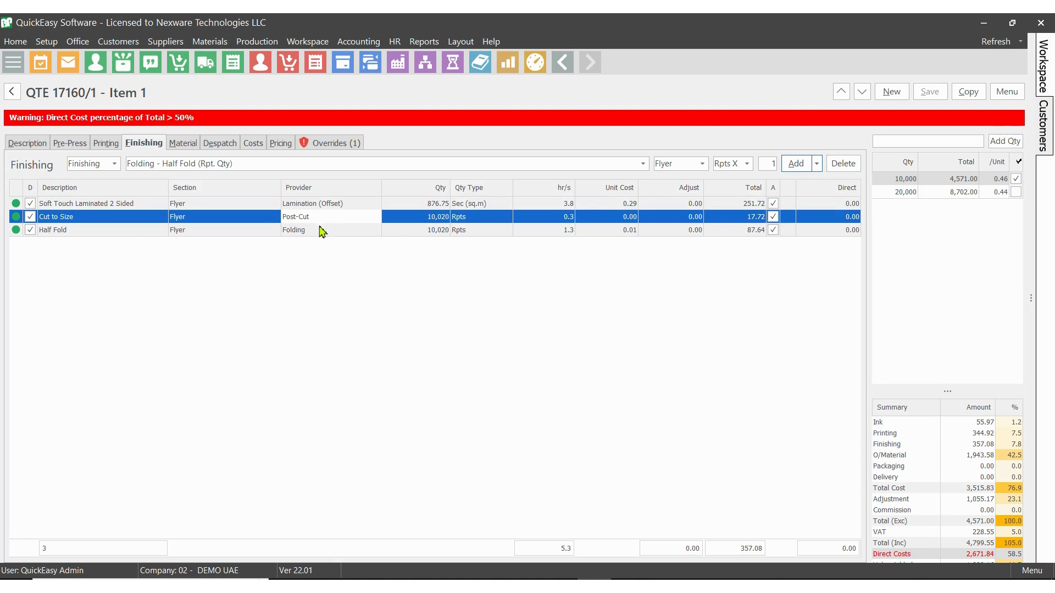
{"action": "left_click", "coordinate": [322, 229]}
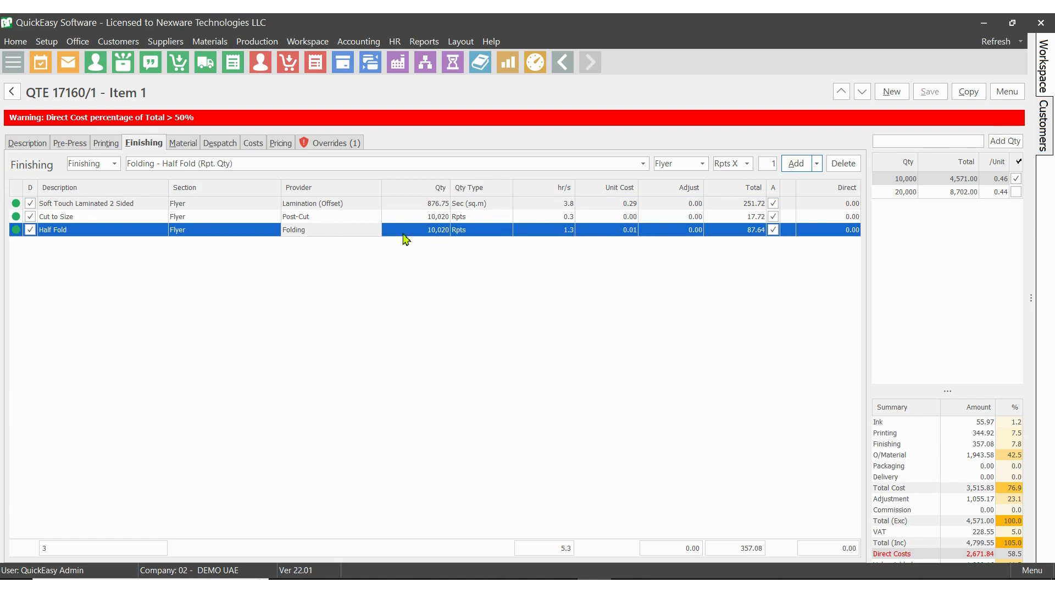
- Review the Half Fold operation's hourly rate, setup time, speed, total hours and total cost
{"action": "left_click", "coordinate": [497, 235]}
{"action": "double_click", "coordinate": [497, 235]}
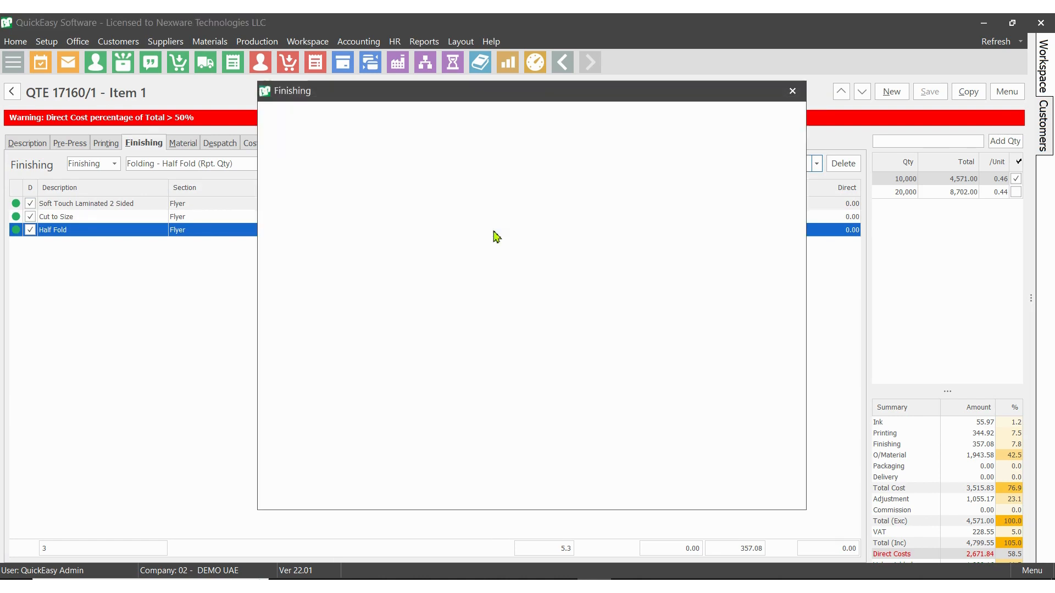
{"action": "left_click", "coordinate": [508, 209]}
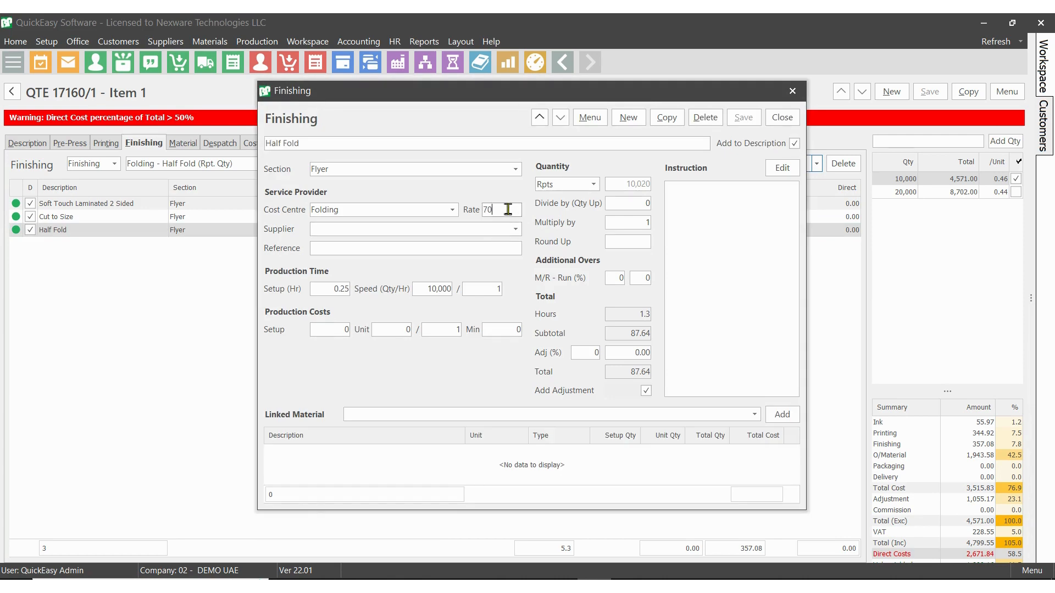
{"action": "left_click_drag", "start_coordinate": [508, 209], "coordinate": [481, 211]}
{"action": "left_click", "coordinate": [336, 289]}
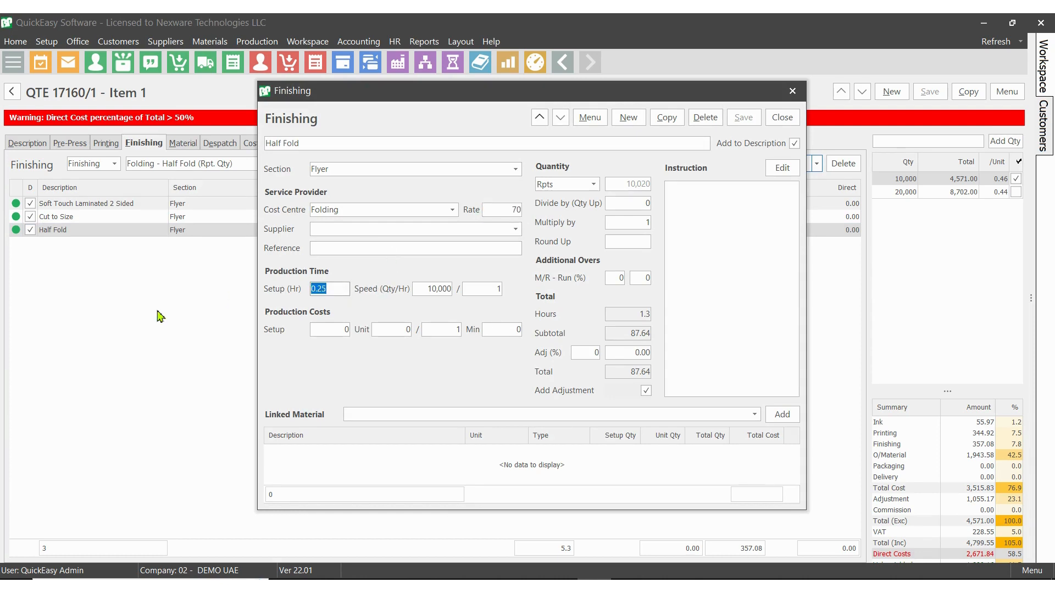
{"action": "left_click", "coordinate": [428, 288]}
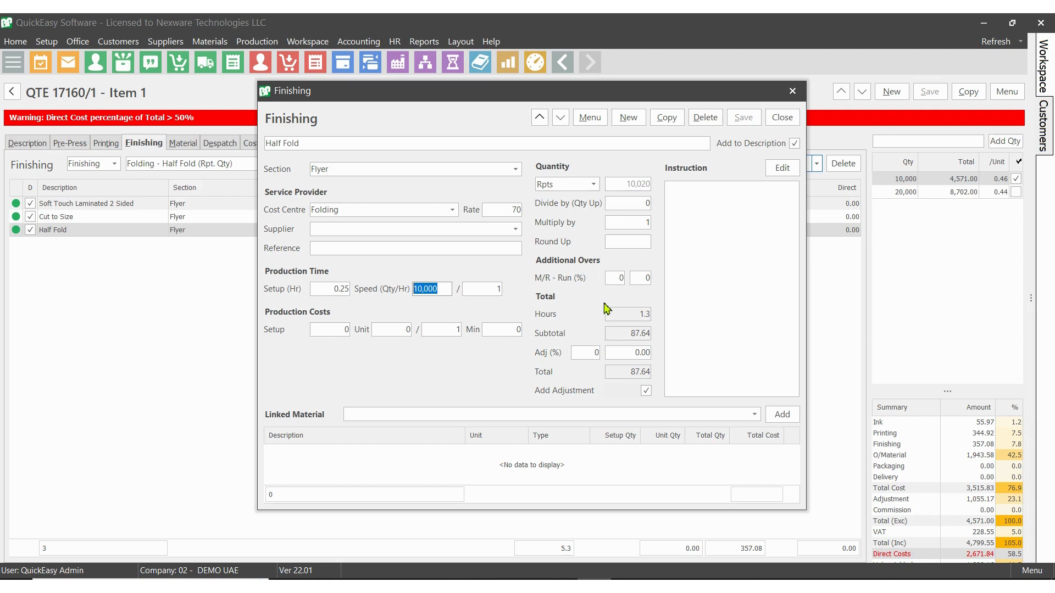
{"action": "left_click", "coordinate": [624, 314]}
{"action": "left_click_drag", "start_coordinate": [614, 313], "coordinate": [569, 323]}
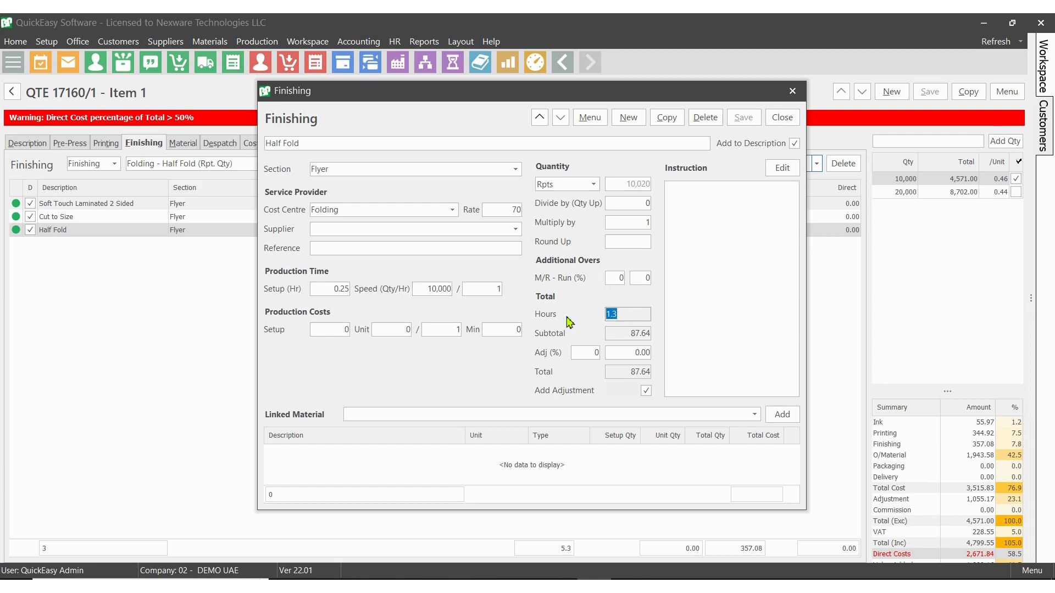
{"action": "left_click_drag", "start_coordinate": [626, 371], "coordinate": [560, 376]}
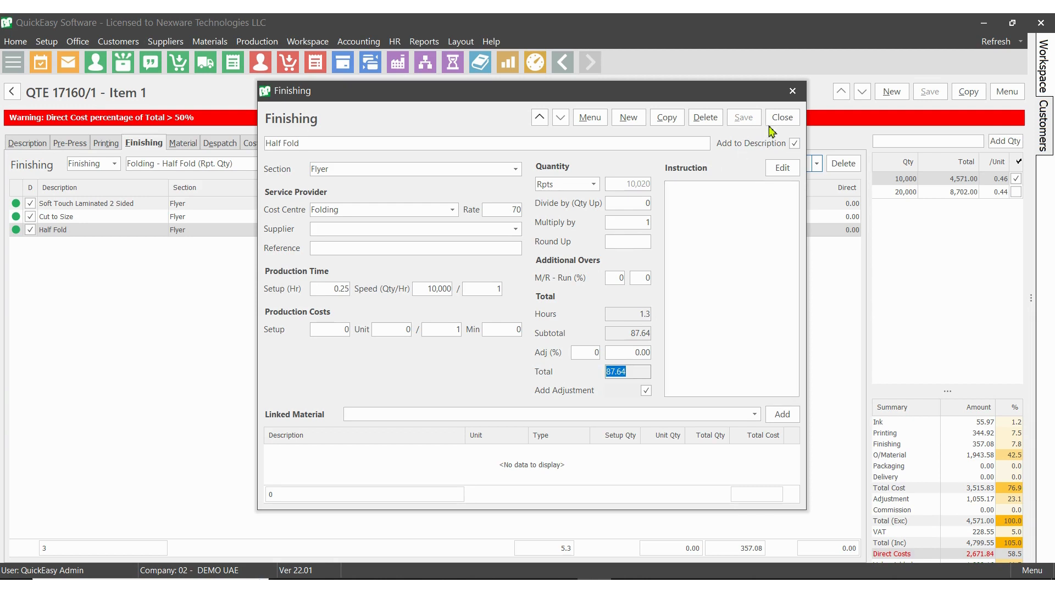
{"action": "left_click", "coordinate": [782, 117]}
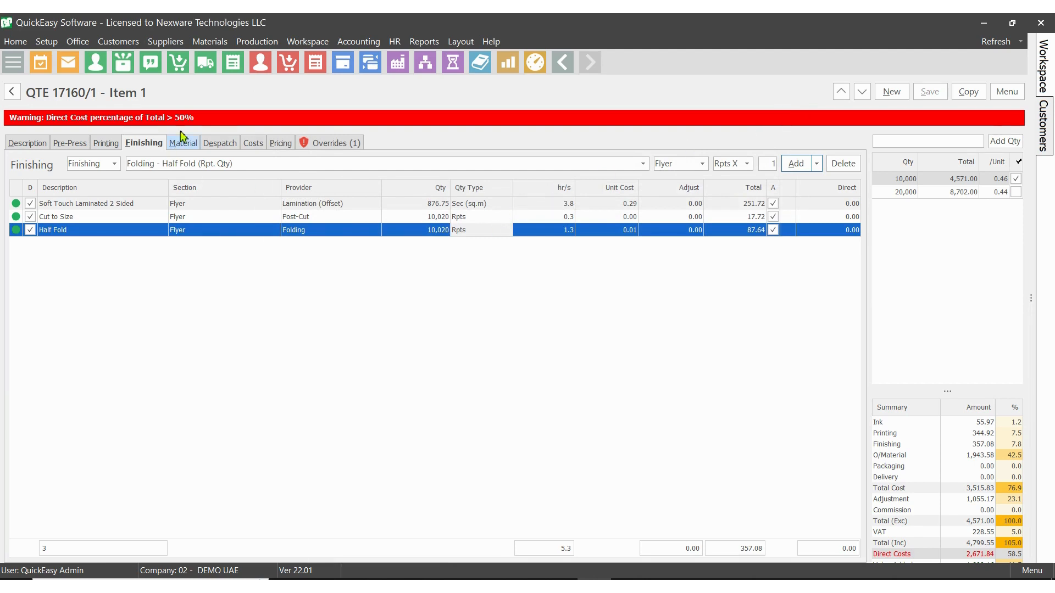
- Add despatch to the quote item with Packing Carton A4 Size packaging, destination Dubai and the Truck Delivery option
{"action": "left_click", "coordinate": [219, 145]}
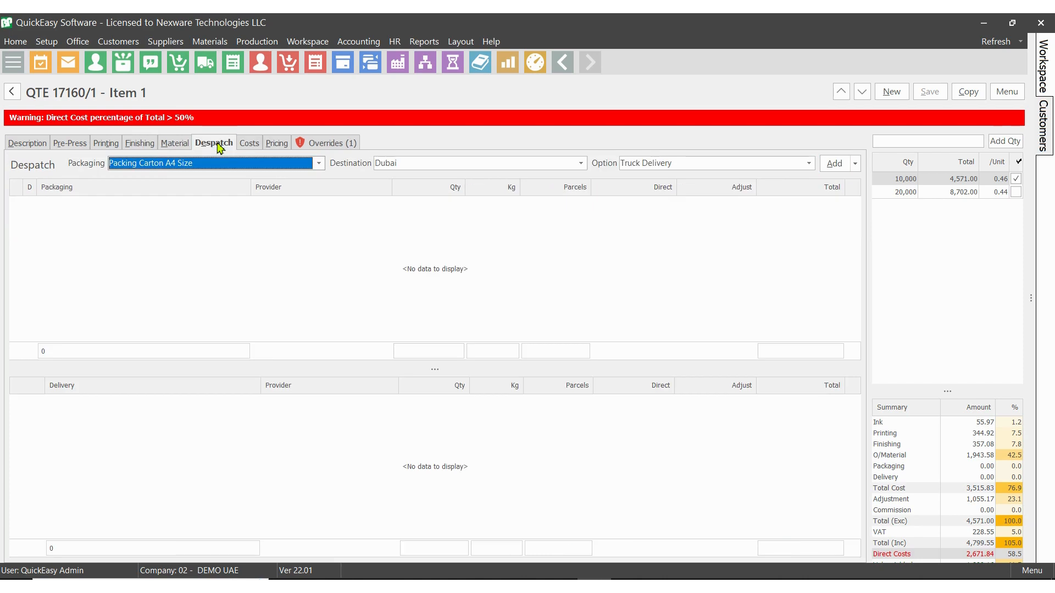
{"action": "left_click", "coordinate": [243, 165]}
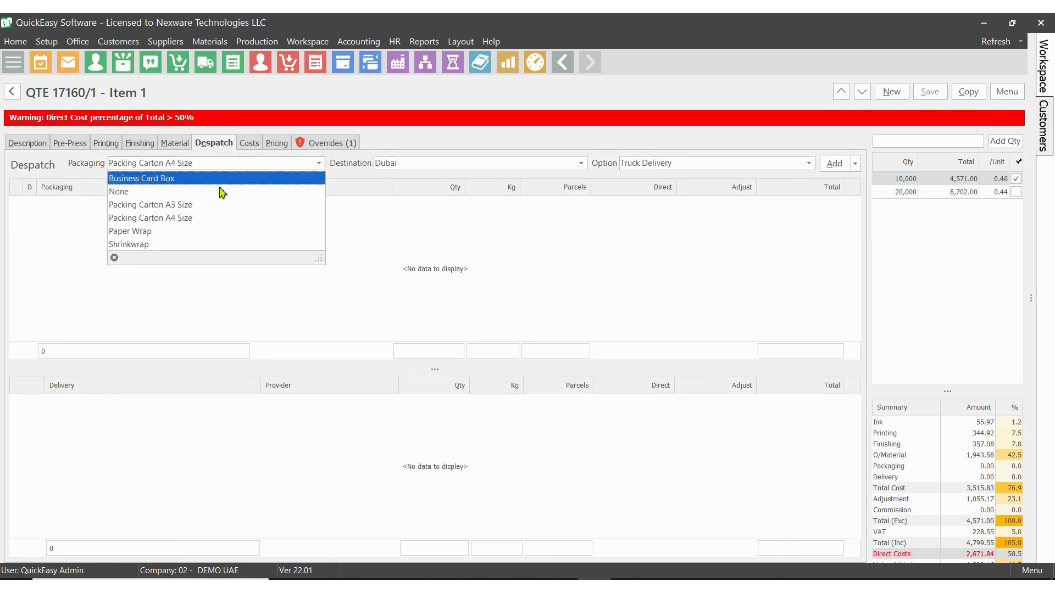
{"action": "left_click", "coordinate": [203, 218]}
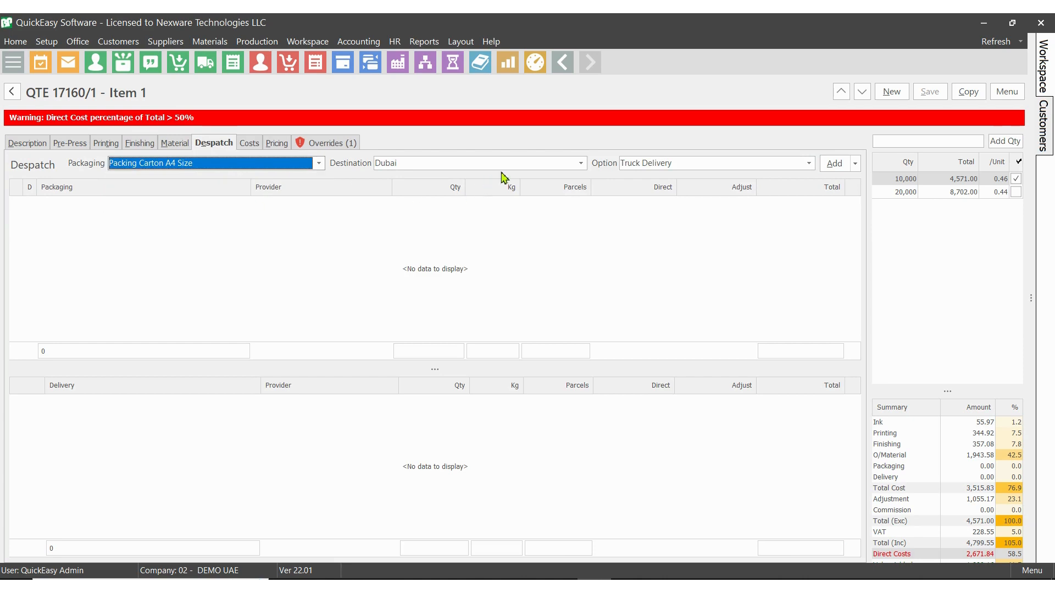
{"action": "left_click", "coordinate": [537, 163]}
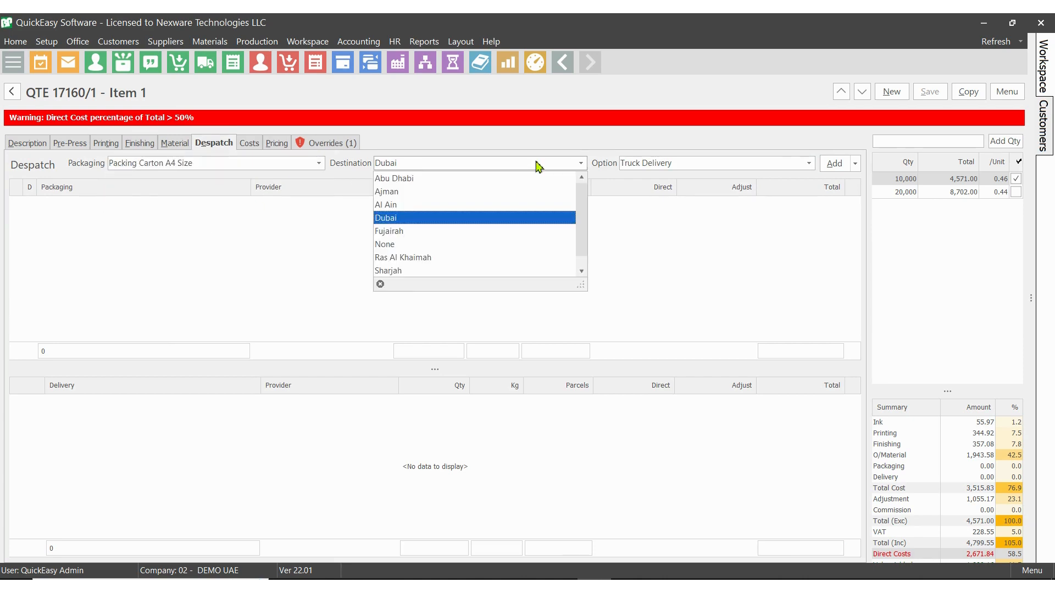
{"action": "left_click", "coordinate": [537, 164]}
{"action": "left_click", "coordinate": [538, 163]}
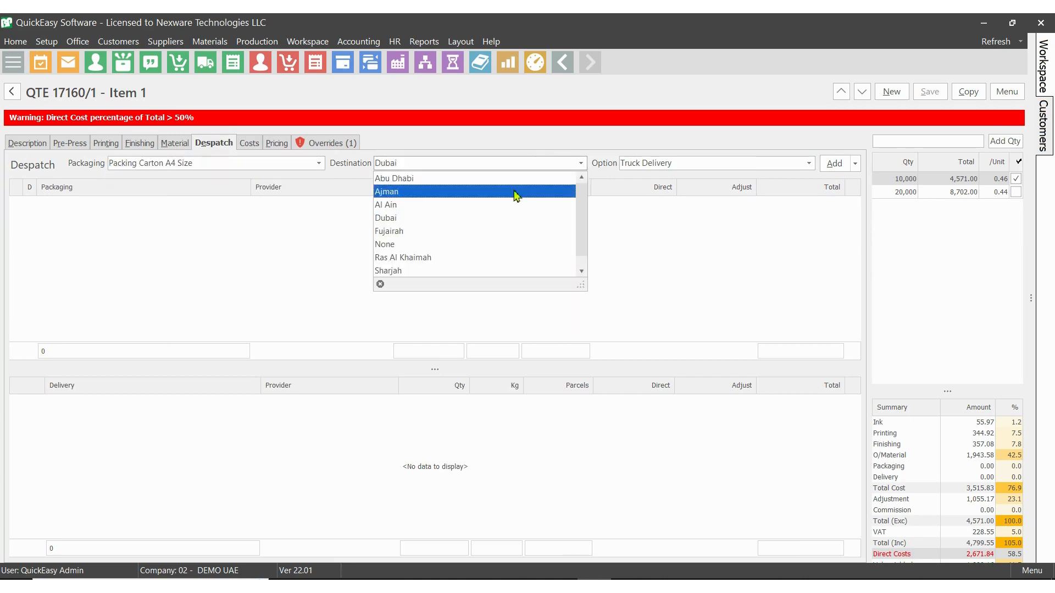
{"action": "left_click", "coordinate": [505, 218]}
{"action": "left_click", "coordinate": [692, 169]}
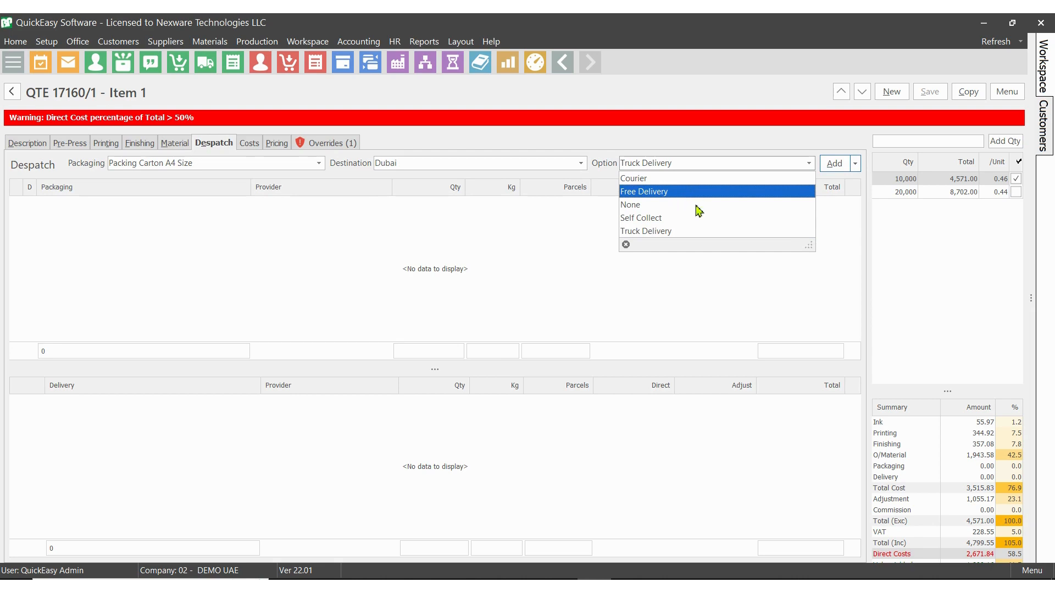
{"action": "left_click", "coordinate": [678, 234]}
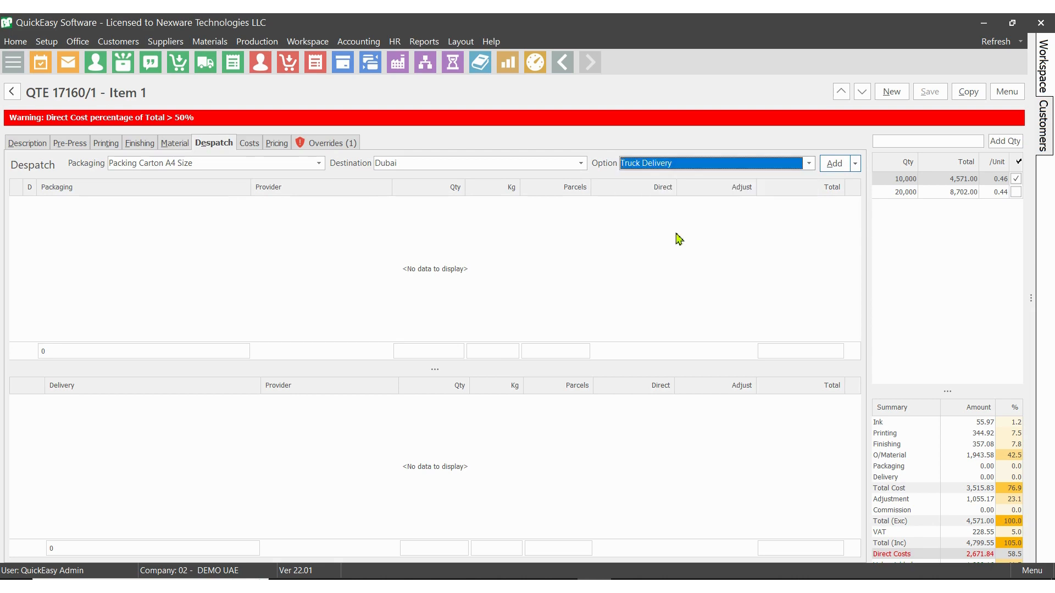
{"action": "left_click", "coordinate": [835, 164]}
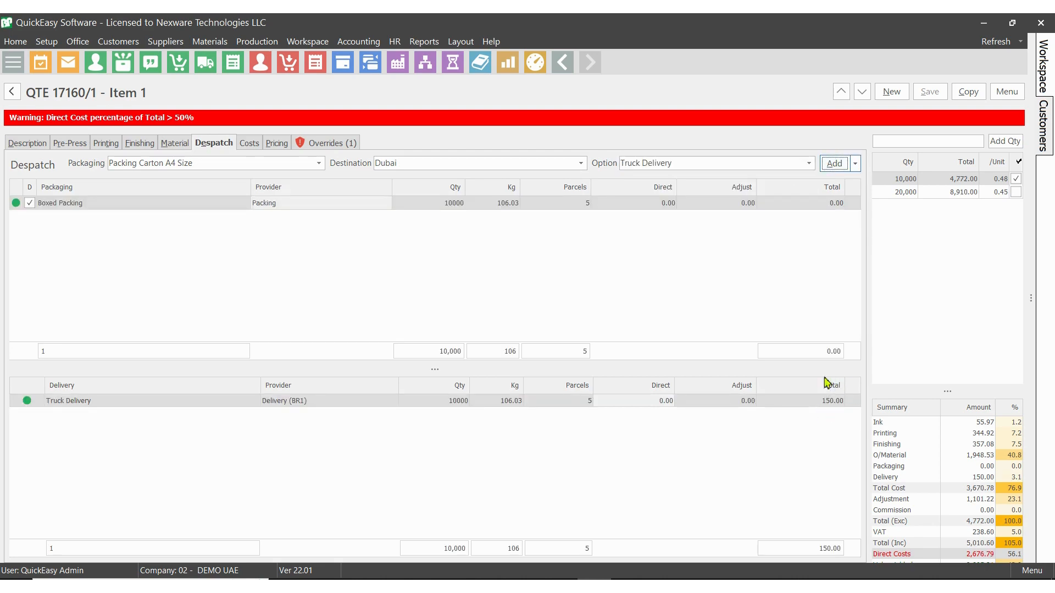
- Set the Boxed Packing quantity per parcel to 1,500, save it and check the linked packing carton's quantity and cost
{"action": "left_click", "coordinate": [266, 204]}
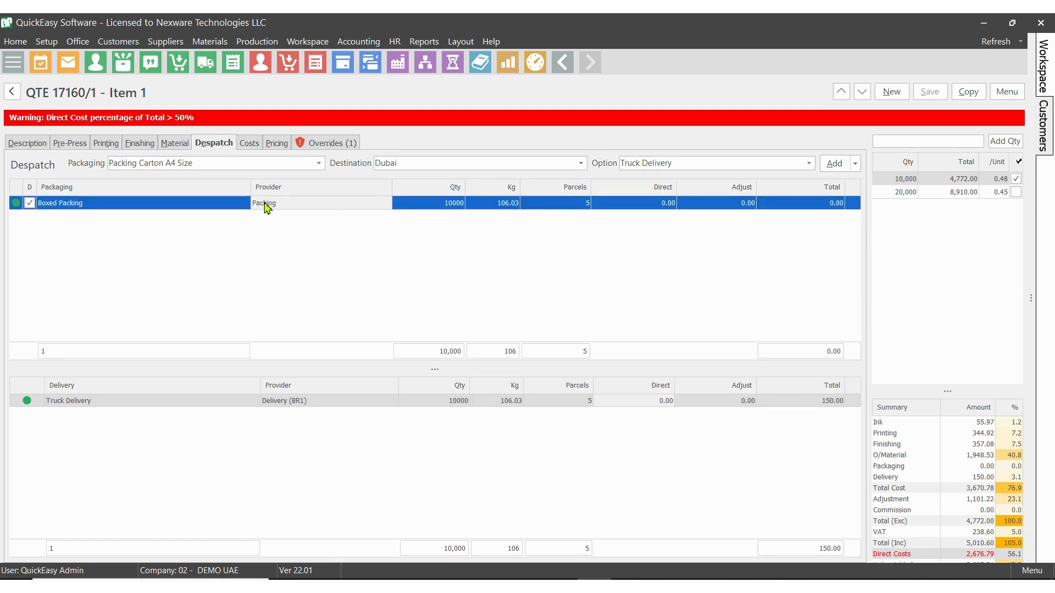
{"action": "double_click", "coordinate": [266, 207]}
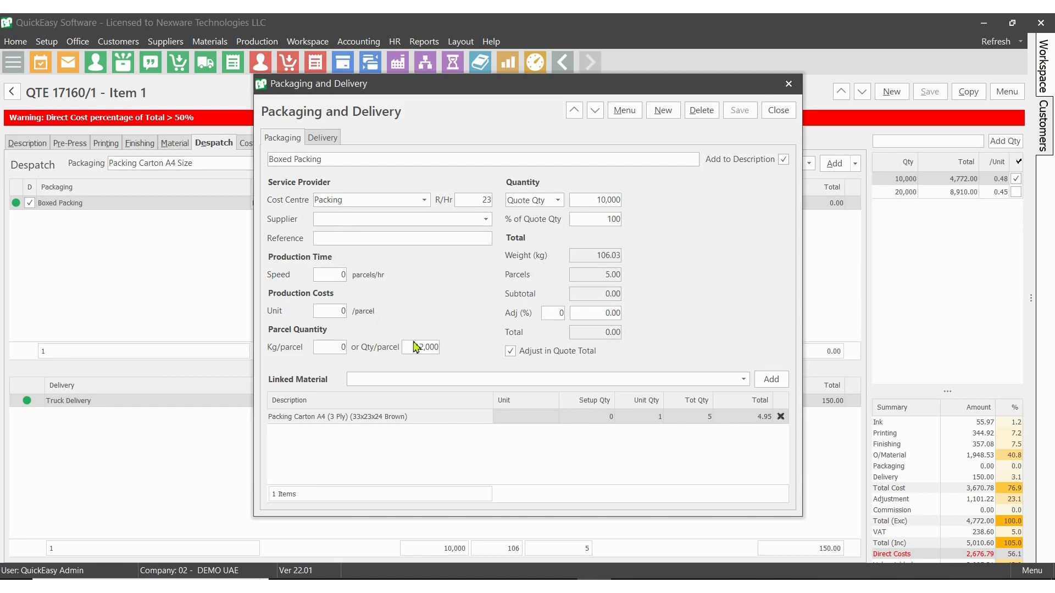
{"action": "double_click", "coordinate": [414, 346]}
{"action": "type", "text": "1500"}
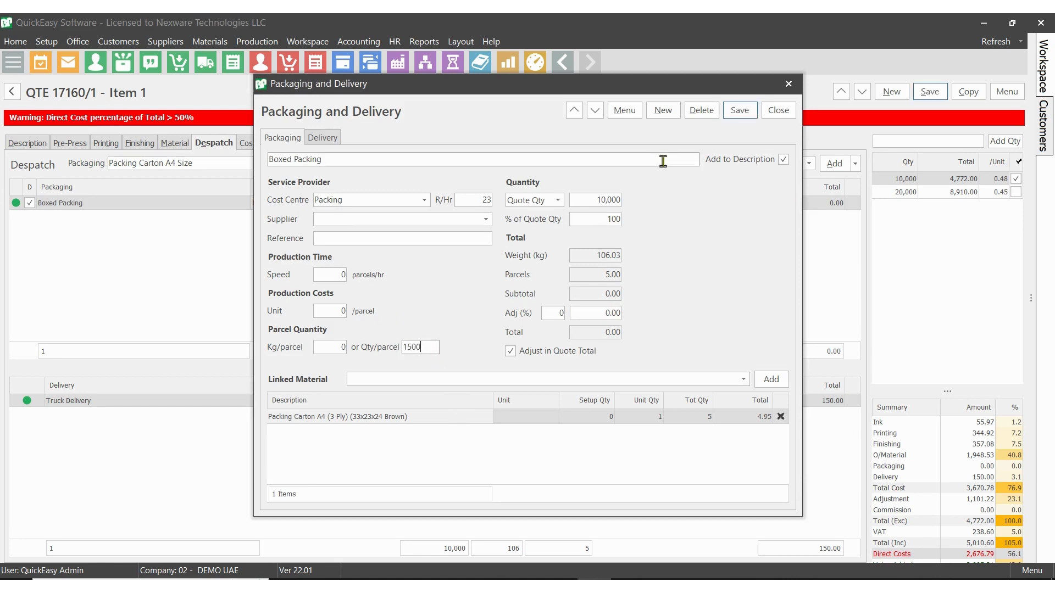
{"action": "left_click", "coordinate": [730, 115]}
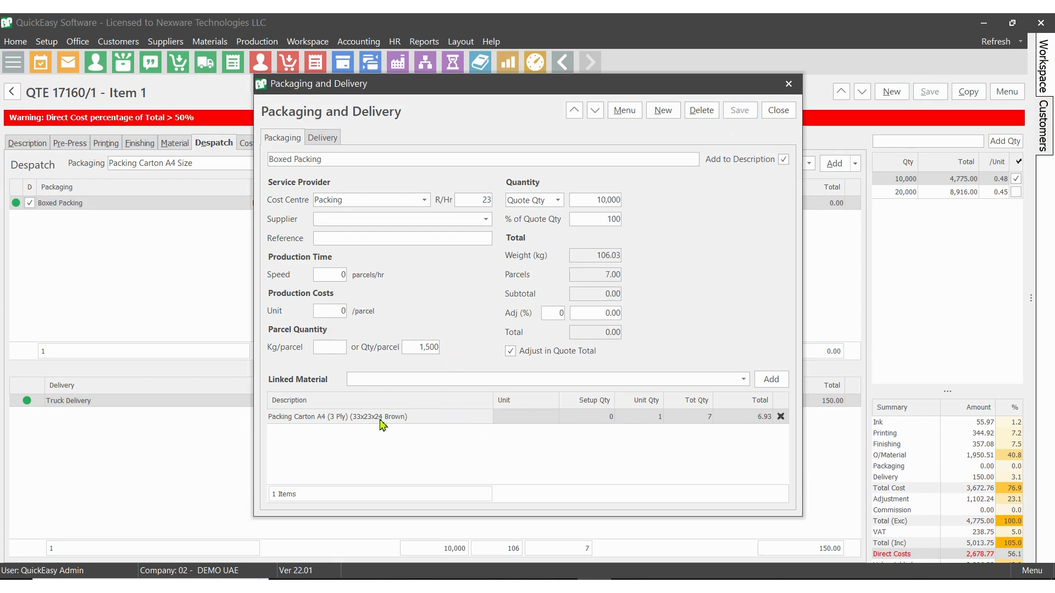
{"action": "left_click", "coordinate": [691, 420]}
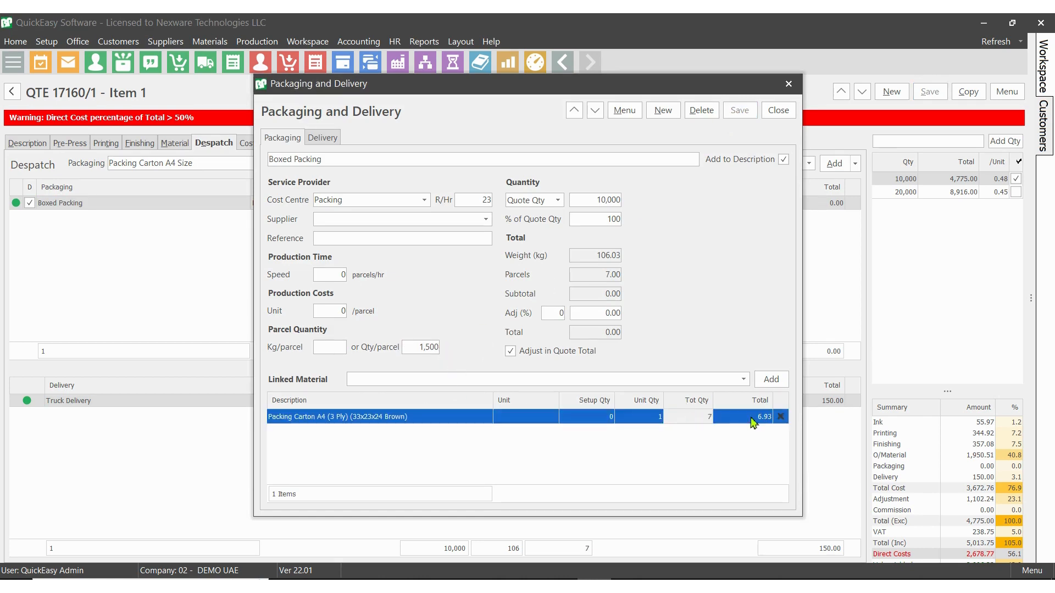
{"action": "left_click", "coordinate": [778, 111]}
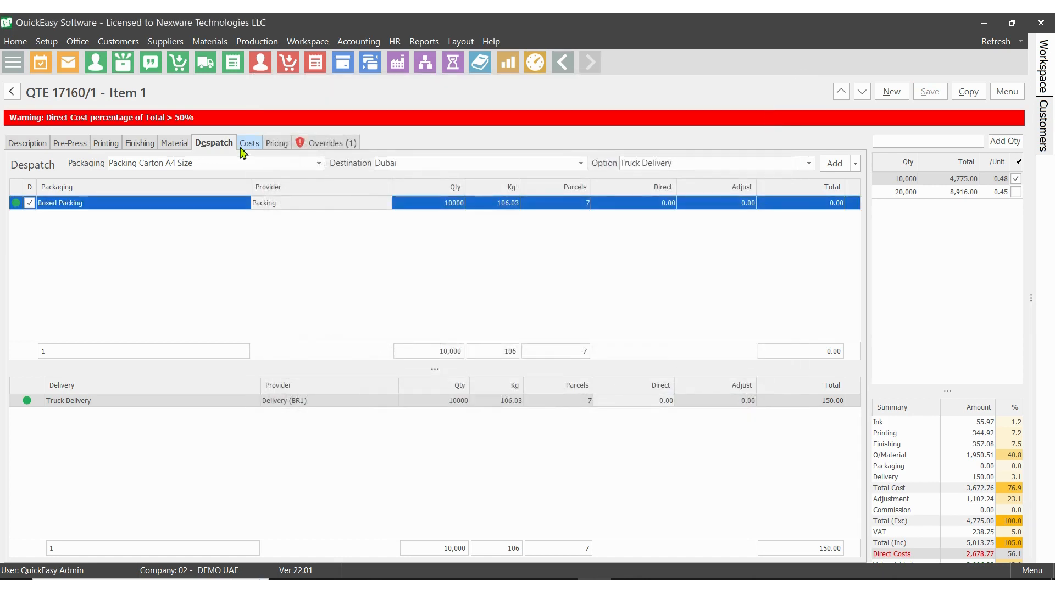
- Check the packing carton linked to Boxed Packing in the materials, and compare it with the paper listed under printing
{"action": "left_click", "coordinate": [170, 143]}
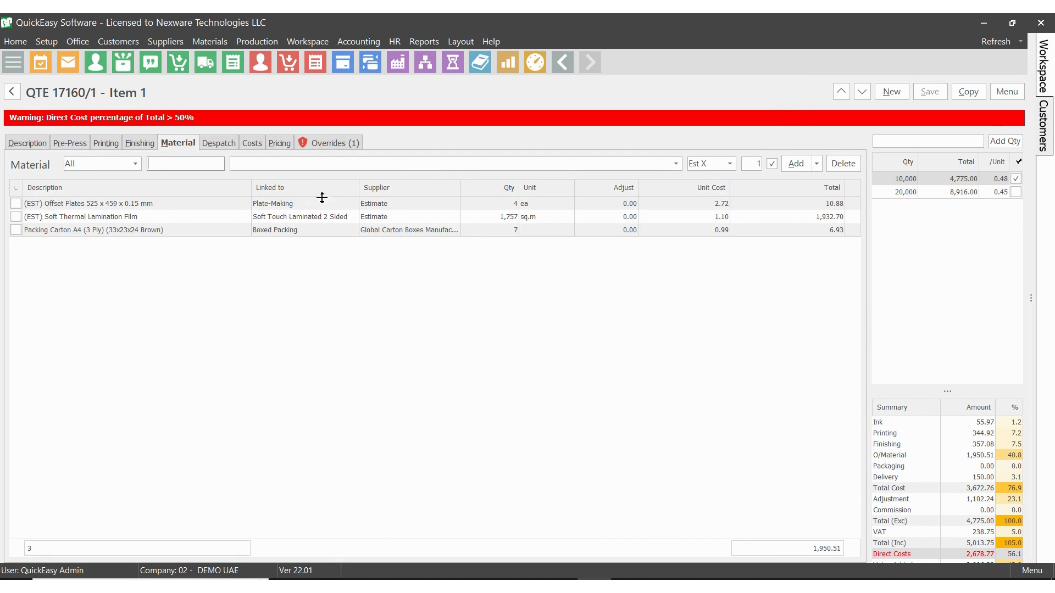
{"action": "left_click", "coordinate": [331, 233]}
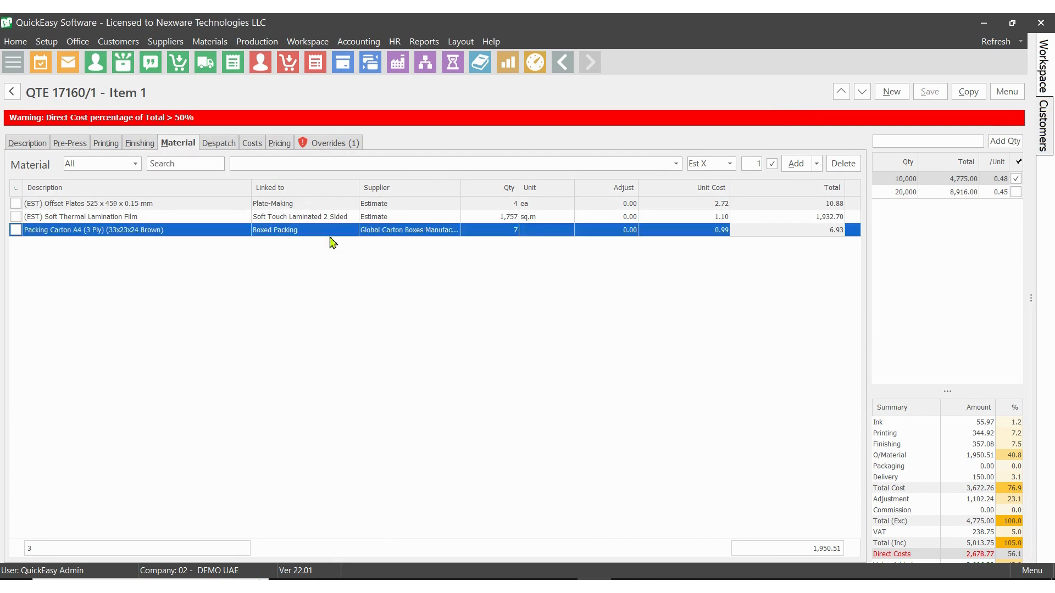
{"action": "left_click", "coordinate": [110, 141]}
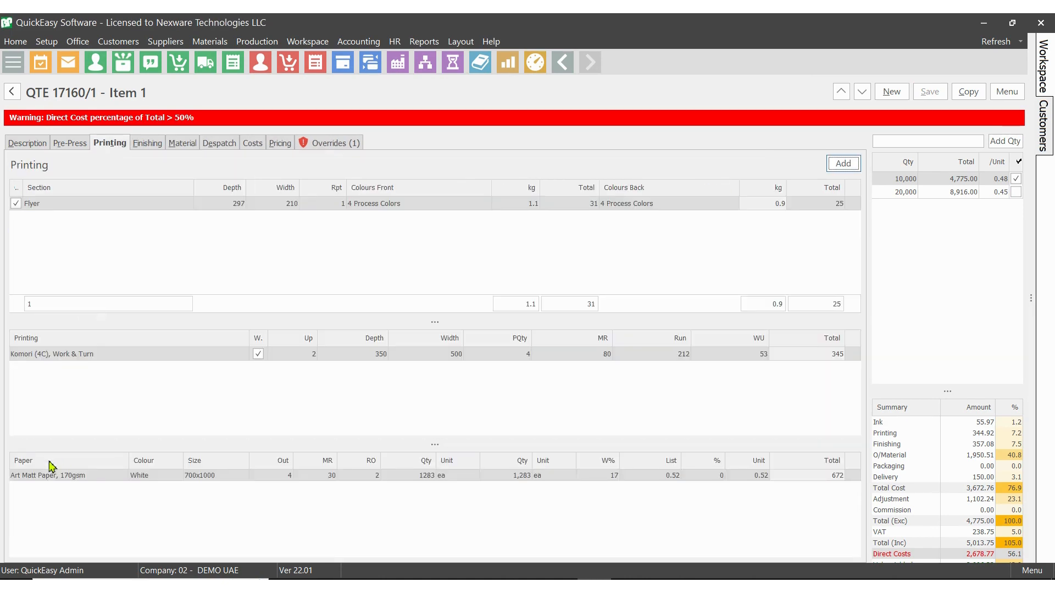
{"action": "left_click", "coordinate": [183, 144]}
- Review the providers of the design, plate-making and pre-cut operations, and the flyer's press and paper entries
{"action": "left_click", "coordinate": [78, 148]}
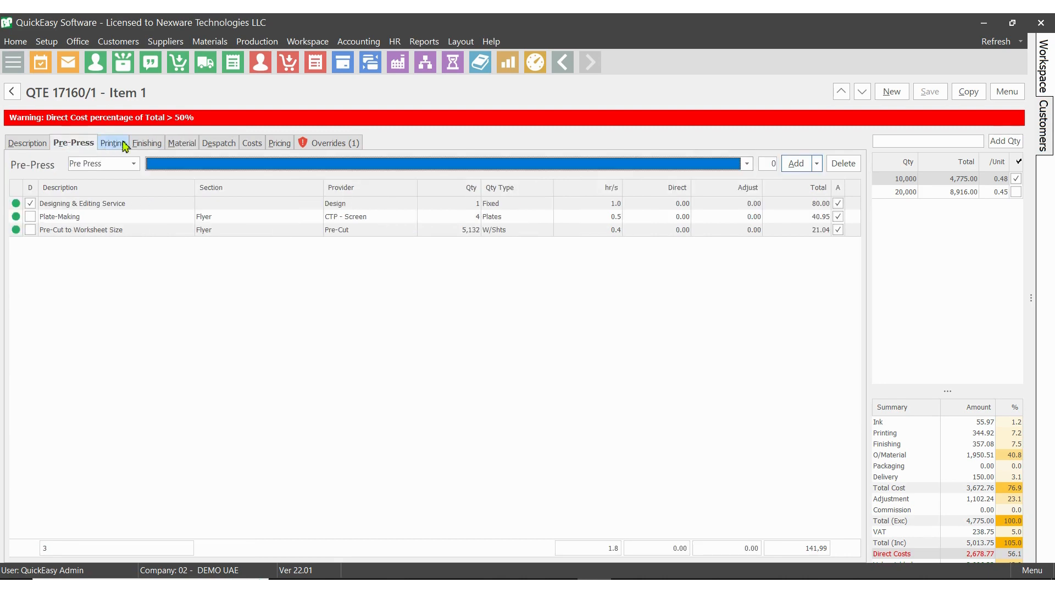
{"action": "left_click", "coordinate": [246, 203]}
{"action": "left_click", "coordinate": [377, 220]}
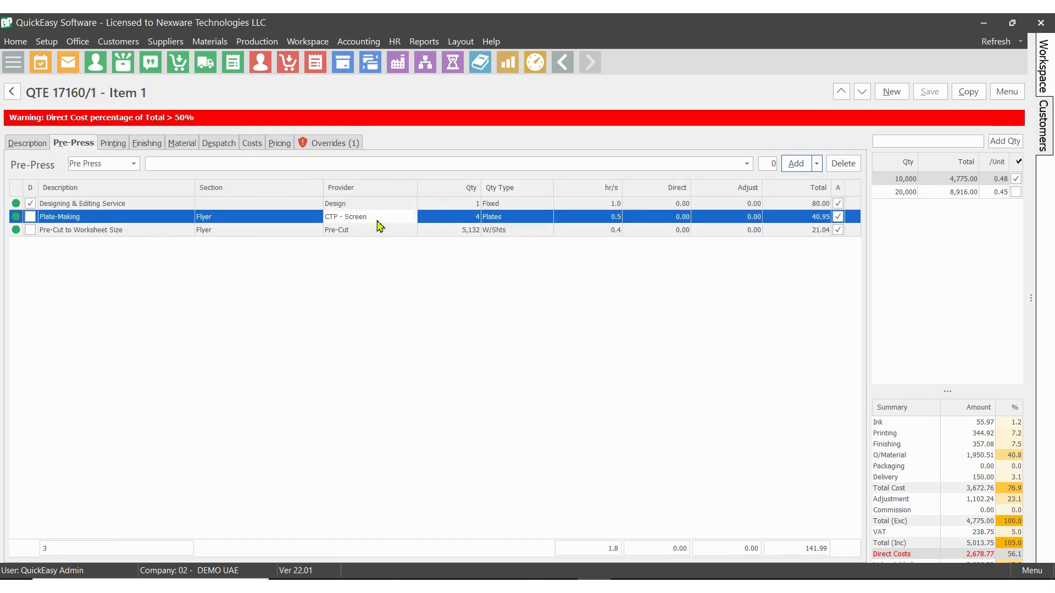
{"action": "left_click", "coordinate": [378, 232]}
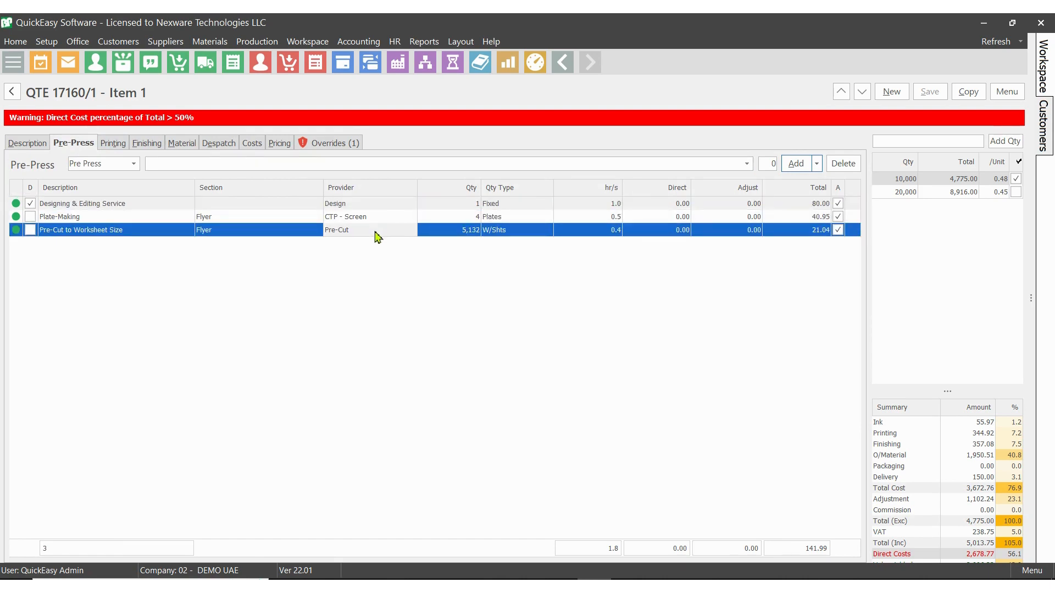
{"action": "left_click", "coordinate": [124, 144]}
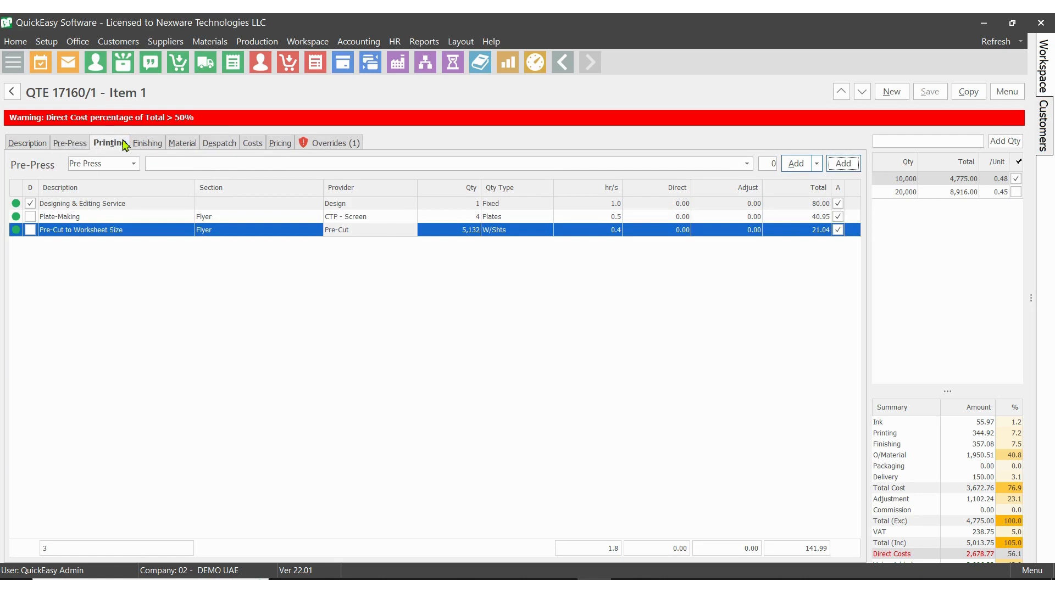
{"action": "left_click", "coordinate": [67, 354]}
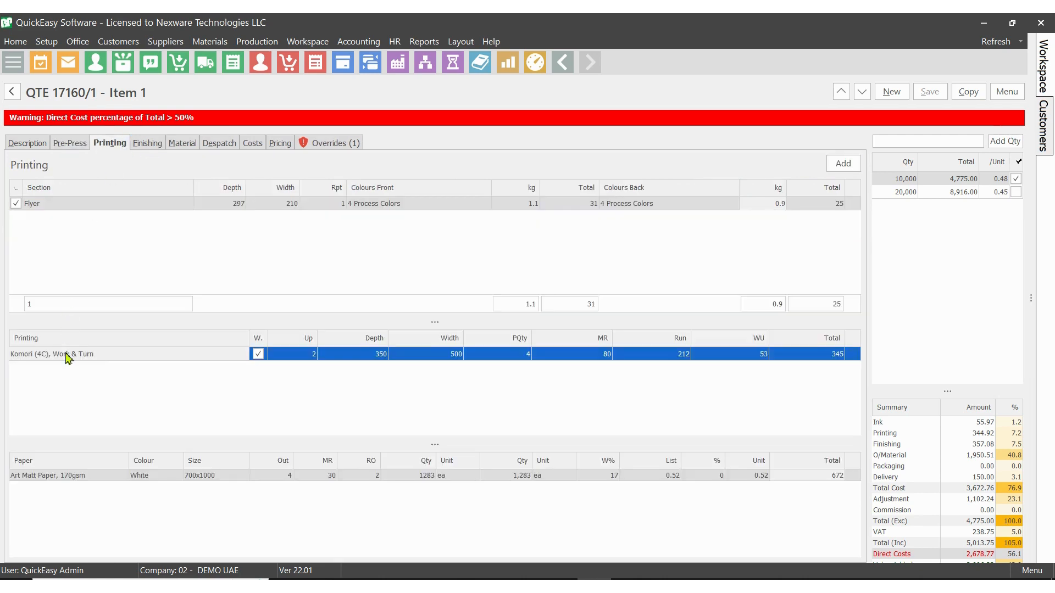
{"action": "left_click", "coordinate": [71, 476]}
- Review the providers of the Cut to Size and Half Fold operations, and the packaging and delivery entries
{"action": "left_click", "coordinate": [149, 150]}
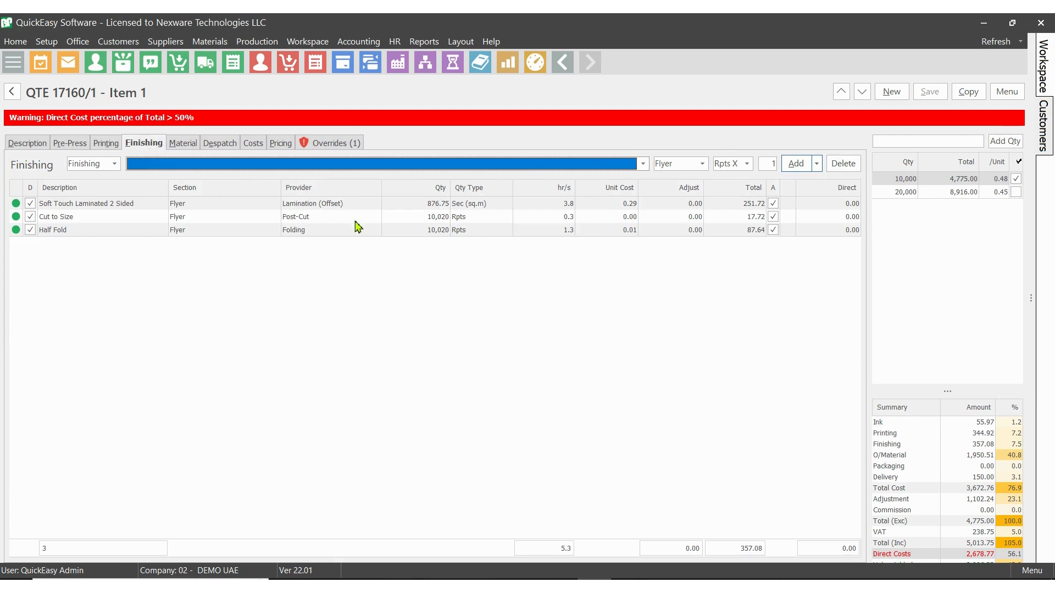
{"action": "left_click", "coordinate": [356, 220]}
{"action": "left_click", "coordinate": [356, 232]}
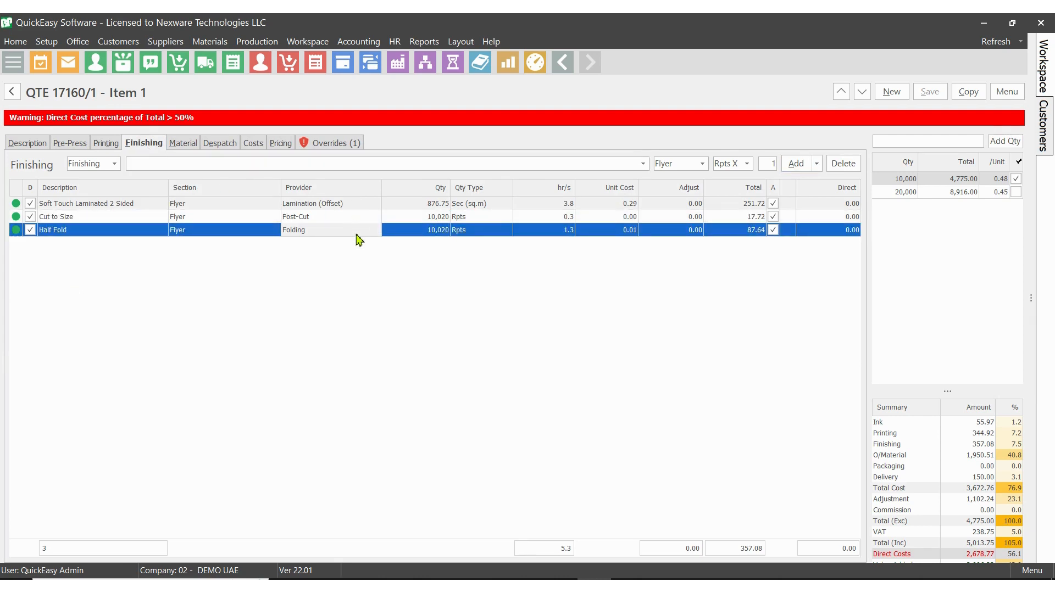
{"action": "left_click", "coordinate": [228, 143]}
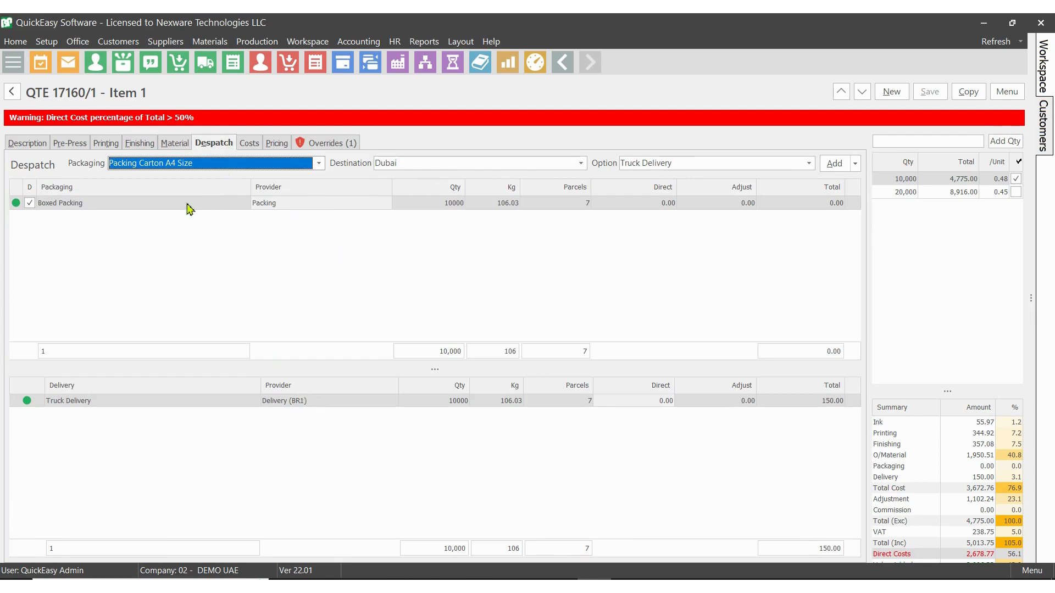
- Look over the pre-press and printing entries again, and open the pricing of the 10,000 and 20,000 quantities
{"action": "left_click", "coordinate": [71, 151]}
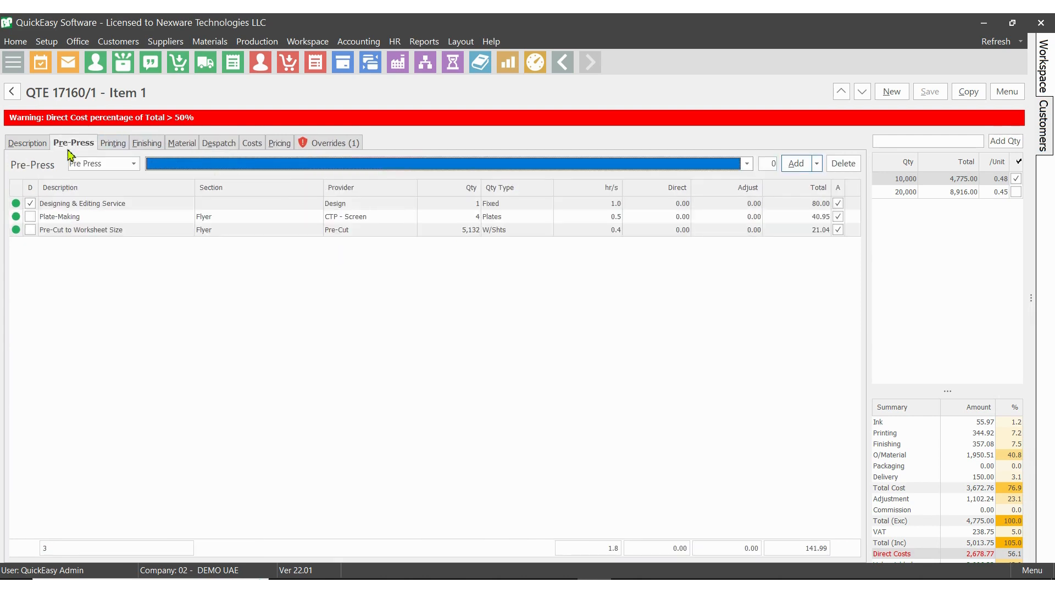
{"action": "left_click", "coordinate": [114, 145]}
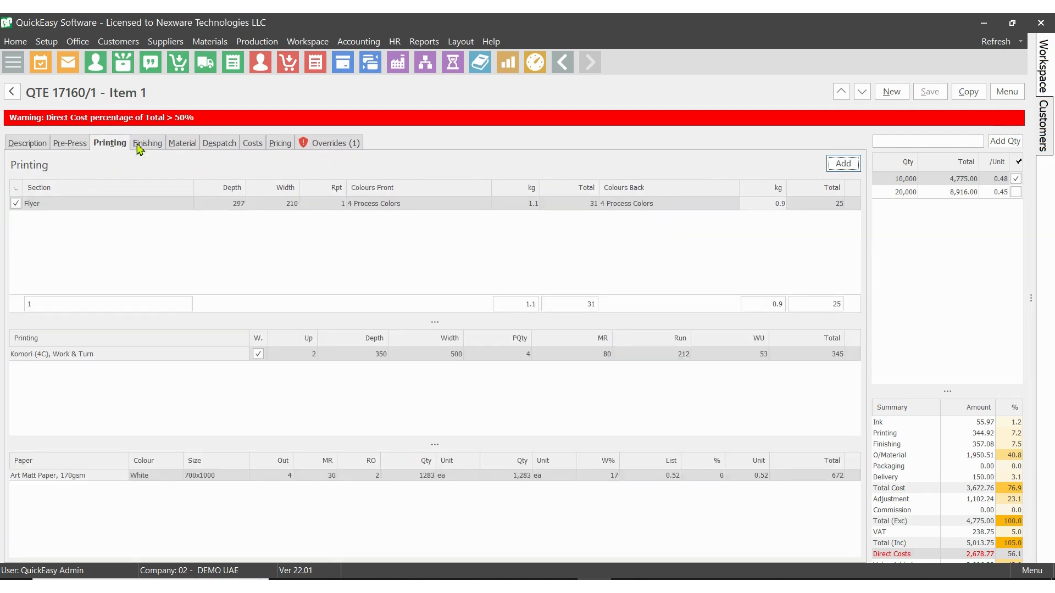
{"action": "left_click", "coordinate": [280, 144]}
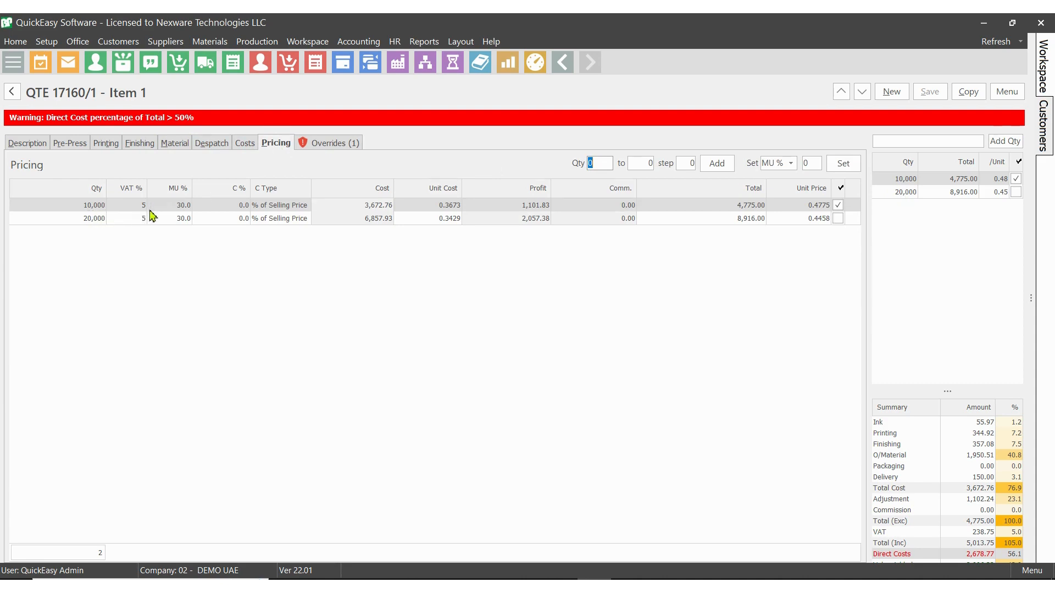
- Compare the costs of the 10,000 and 20,000 quantities, and enlarge the cost summary to show all its rows
{"action": "left_click", "coordinate": [379, 210]}
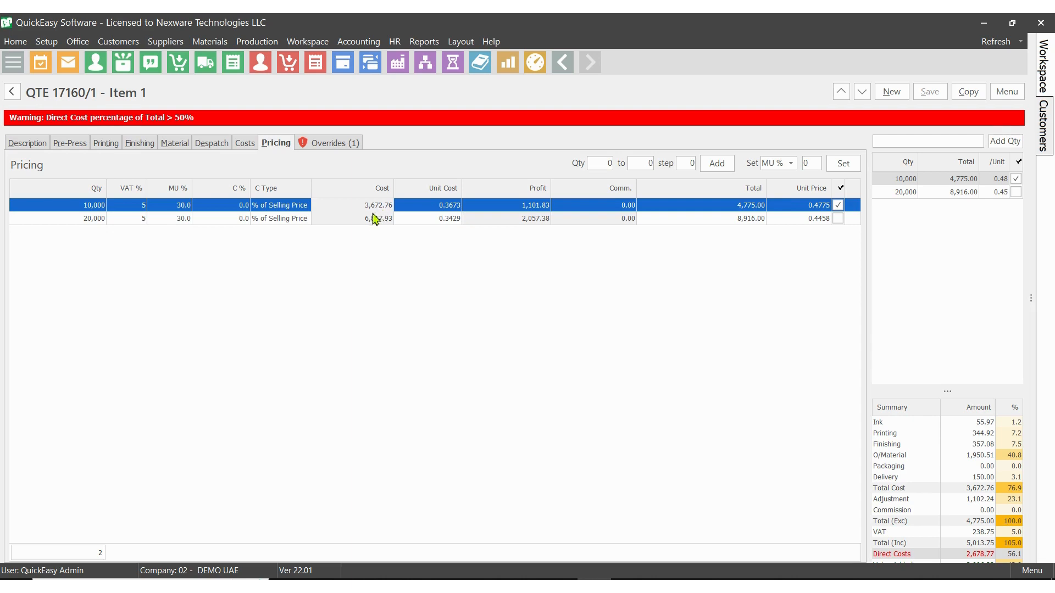
{"action": "left_click", "coordinate": [375, 219]}
{"action": "left_click", "coordinate": [383, 209]}
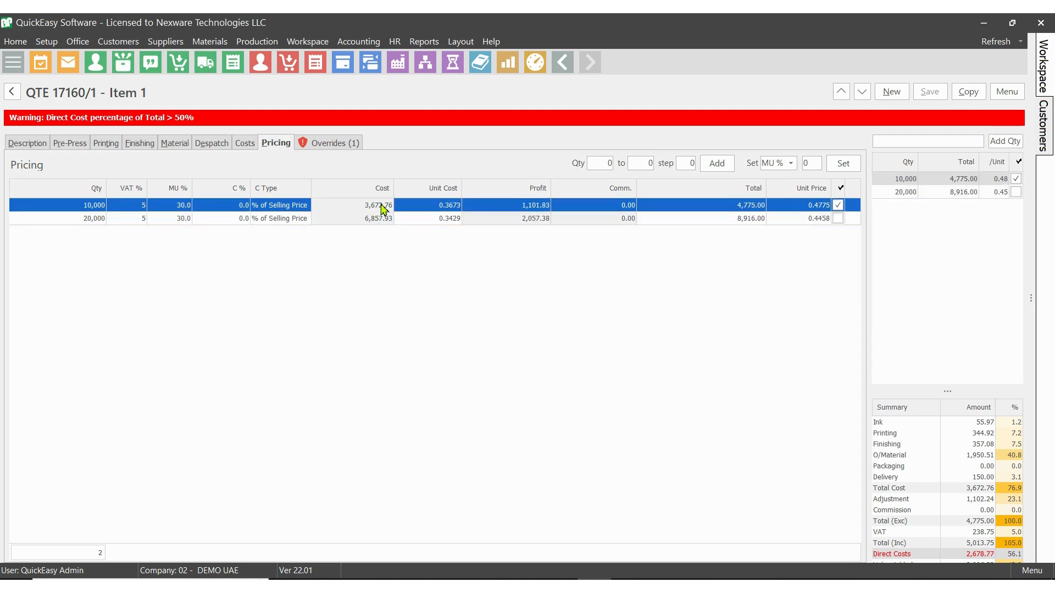
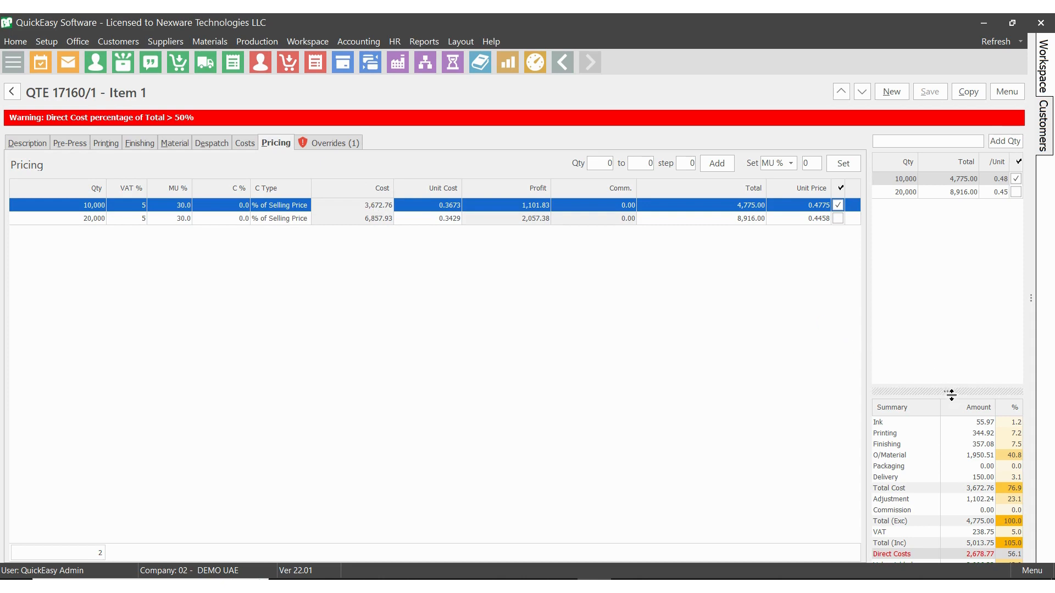
{"action": "left_click_drag", "start_coordinate": [949, 394], "coordinate": [952, 253]}
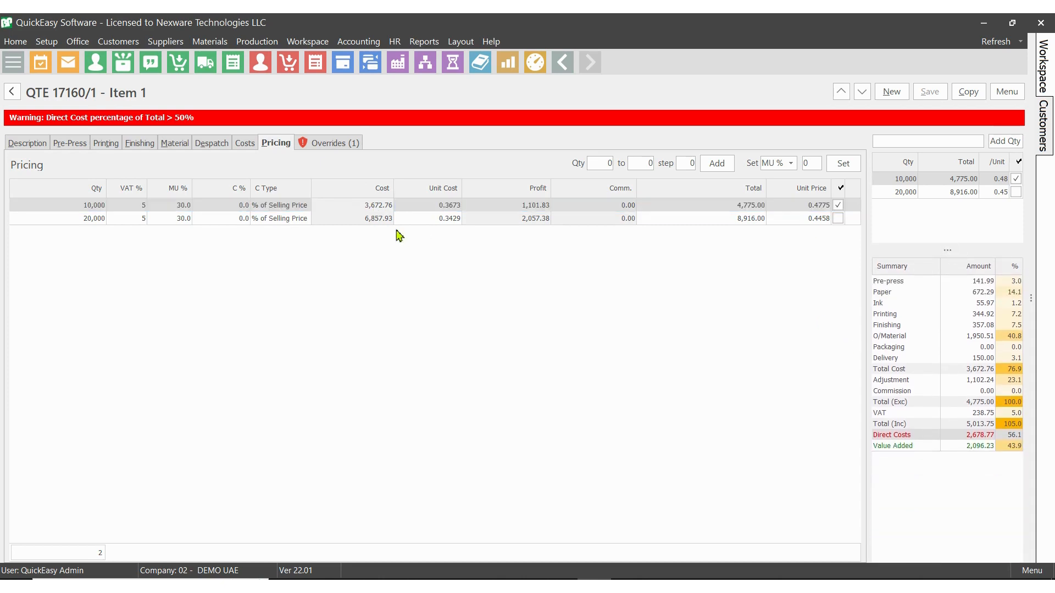
{"action": "left_click", "coordinate": [384, 209]}
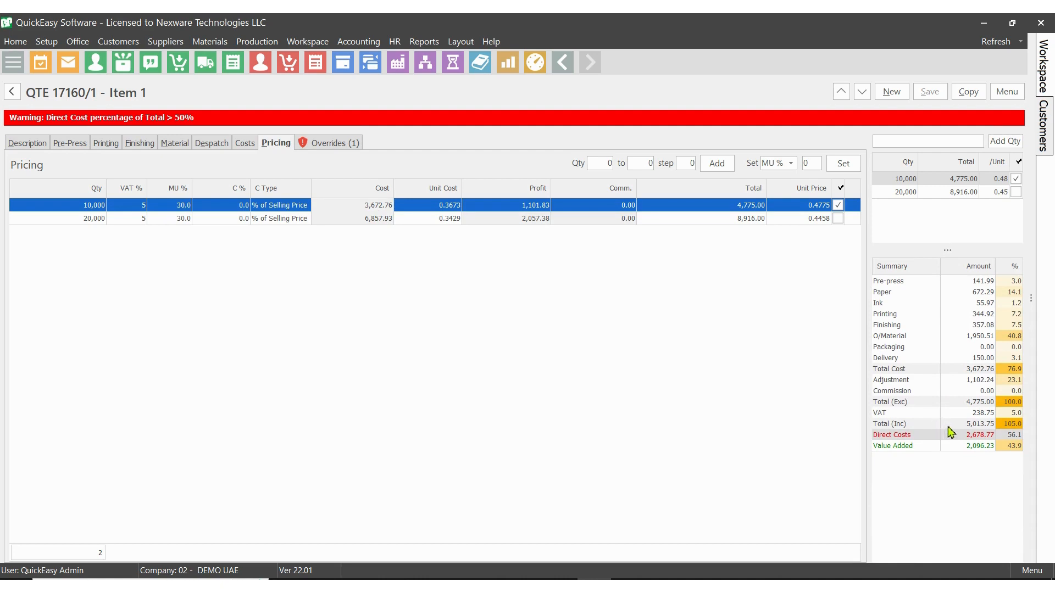
- Examine the direct costs in the summary together with the paper, ink and printing amounts
{"action": "left_click", "coordinate": [973, 437]}
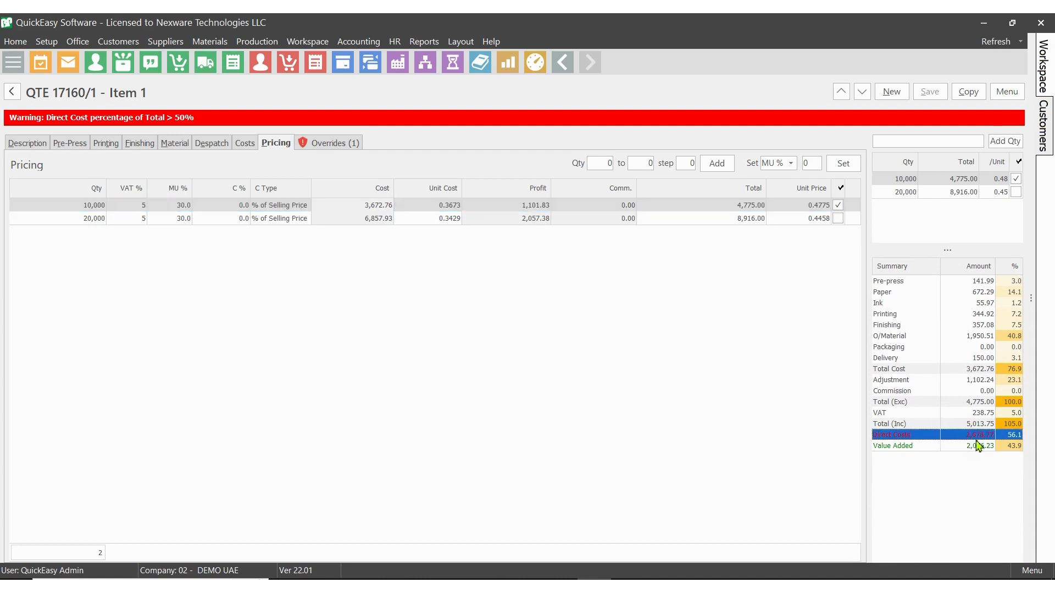
{"action": "left_click", "coordinate": [970, 293]}
{"action": "left_click", "coordinate": [967, 304]}
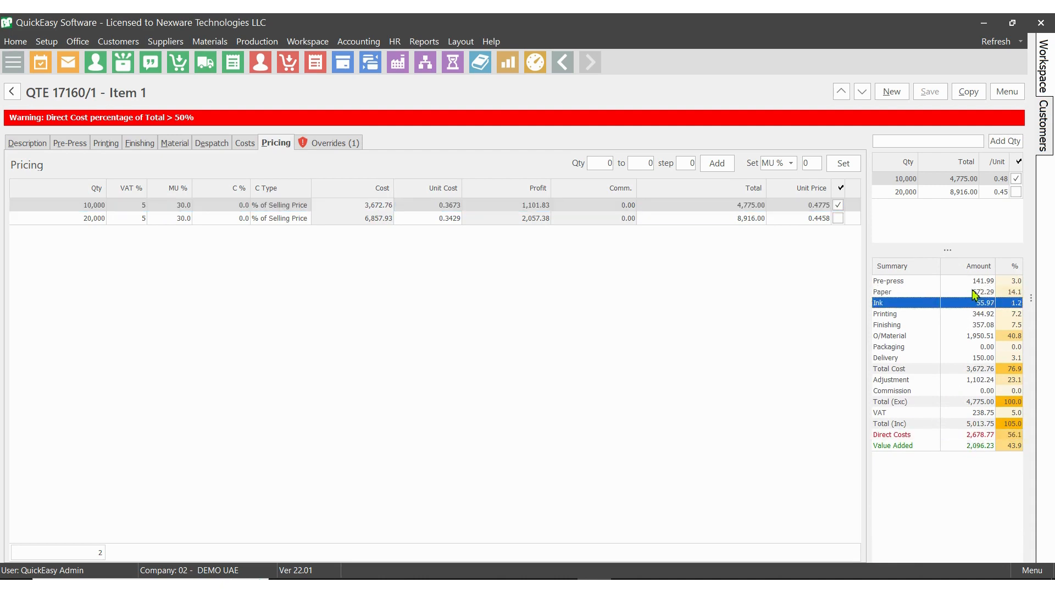
{"action": "left_click", "coordinate": [974, 292]}
{"action": "left_click", "coordinate": [974, 304]}
{"action": "left_click", "coordinate": [971, 315]}
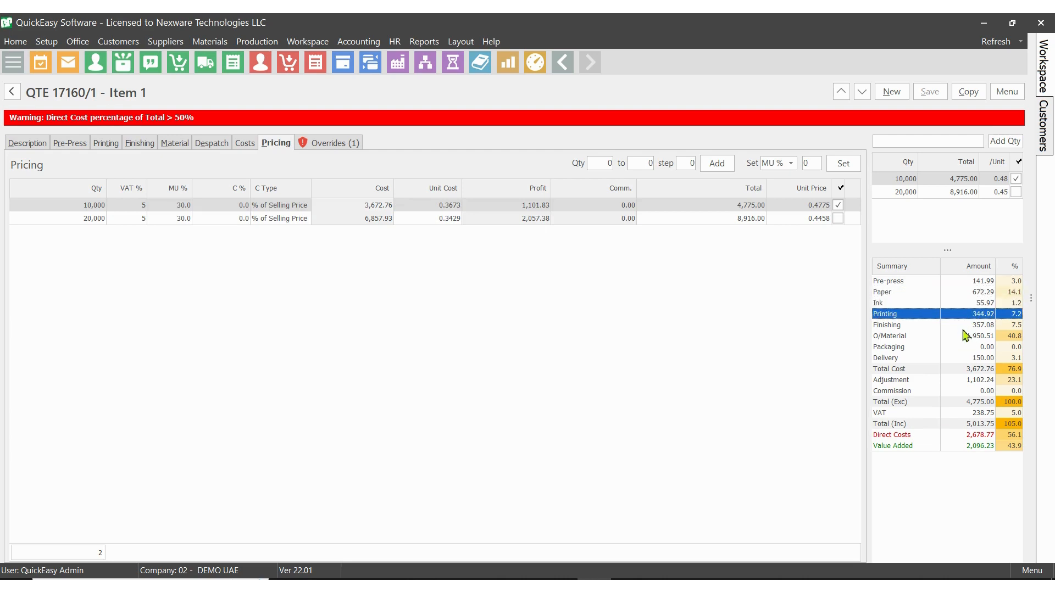
- Review the summary's total cost, adjustment, VAT and totals, and compare the 10,000 quantity's cost with its direct costs
{"action": "left_click", "coordinate": [964, 369]}
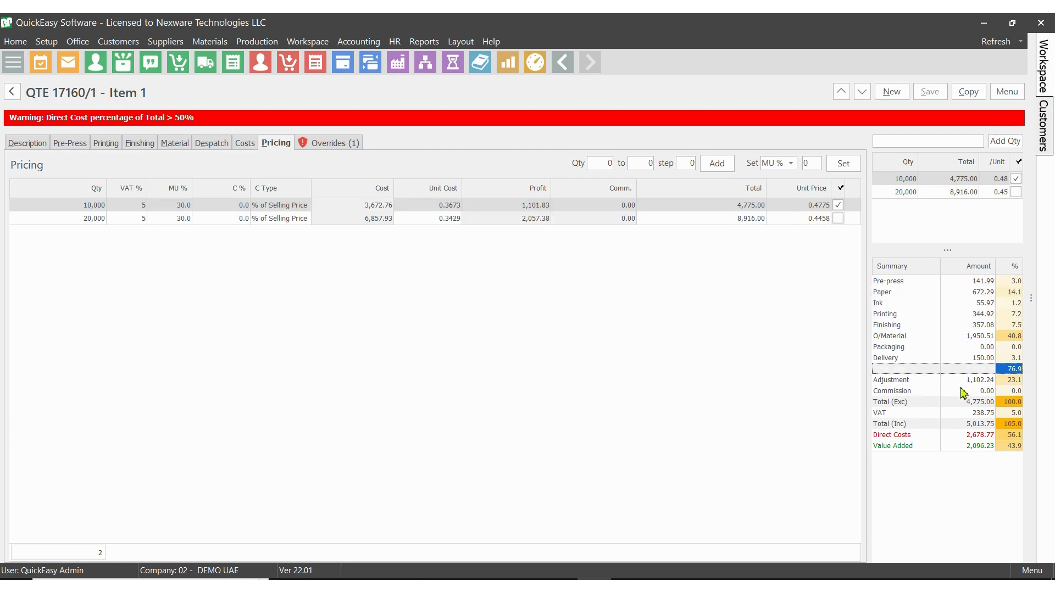
{"action": "left_click", "coordinate": [967, 384]}
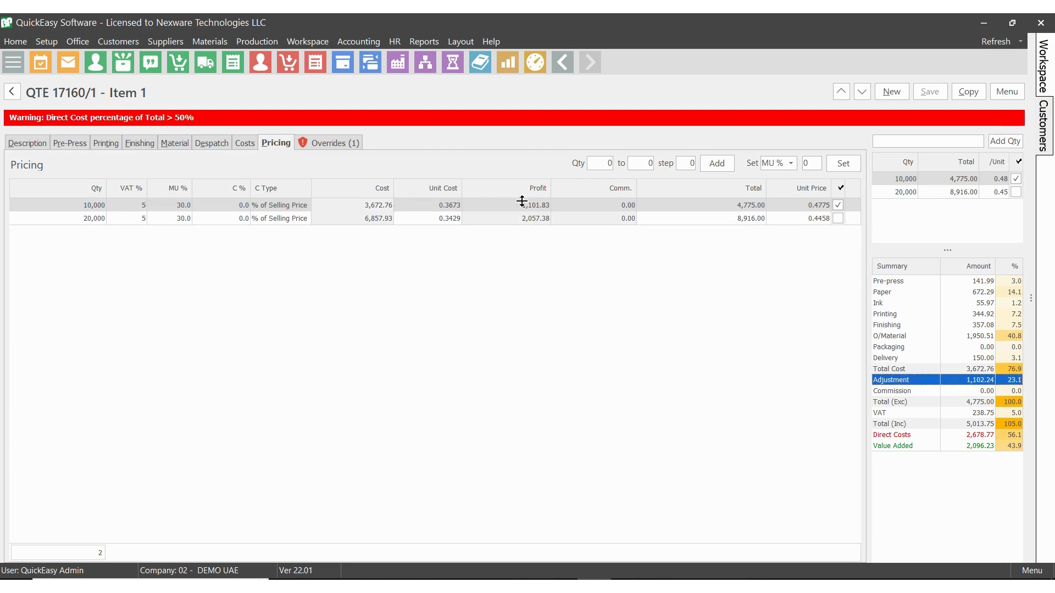
{"action": "left_click", "coordinate": [978, 404]}
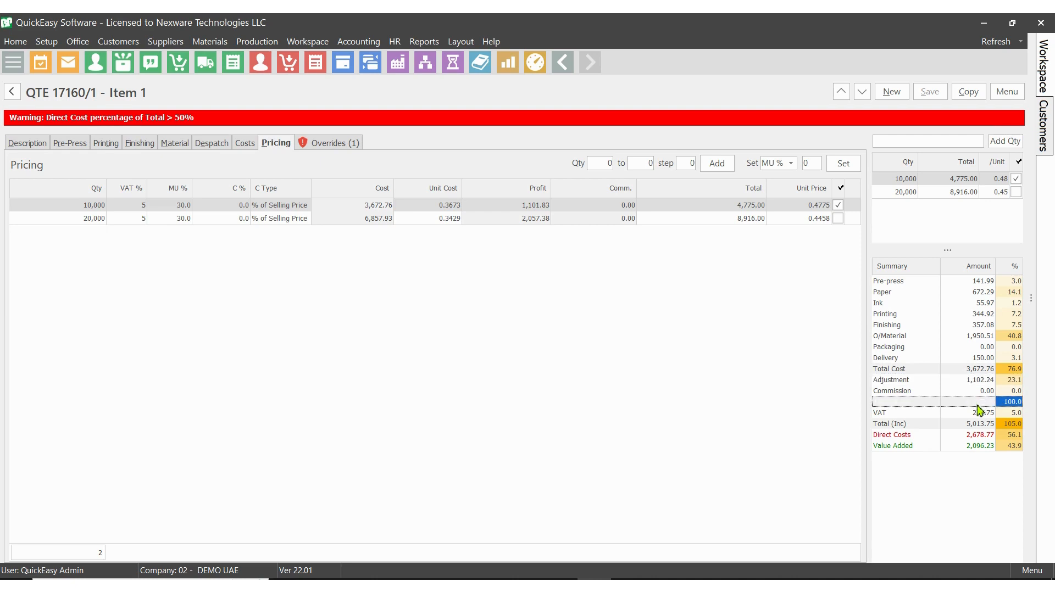
{"action": "left_click", "coordinate": [980, 415]}
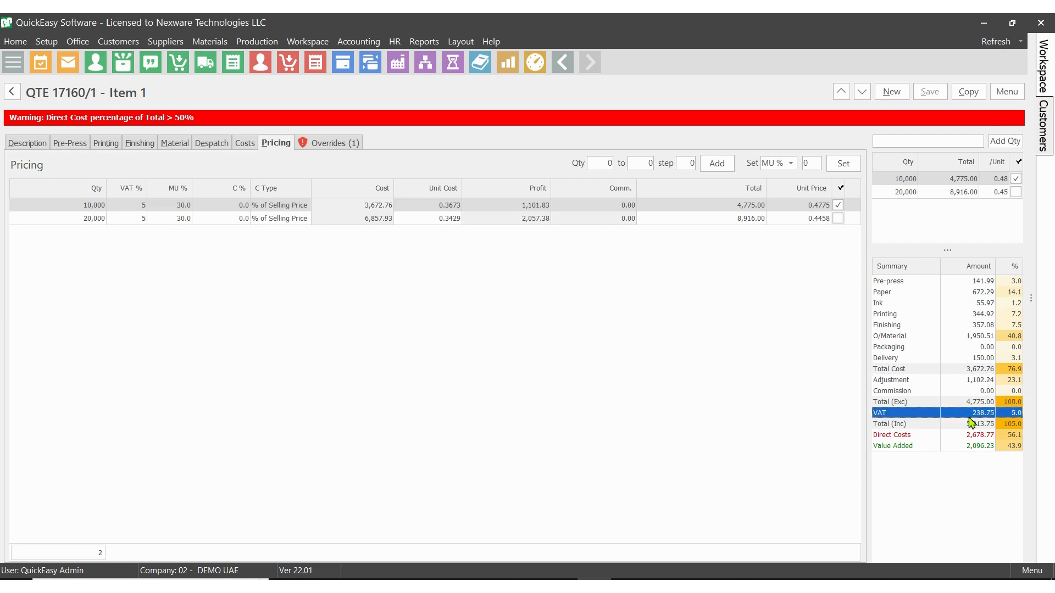
{"action": "left_click", "coordinate": [973, 424]}
{"action": "left_click", "coordinate": [973, 413]}
{"action": "left_click", "coordinate": [961, 436]}
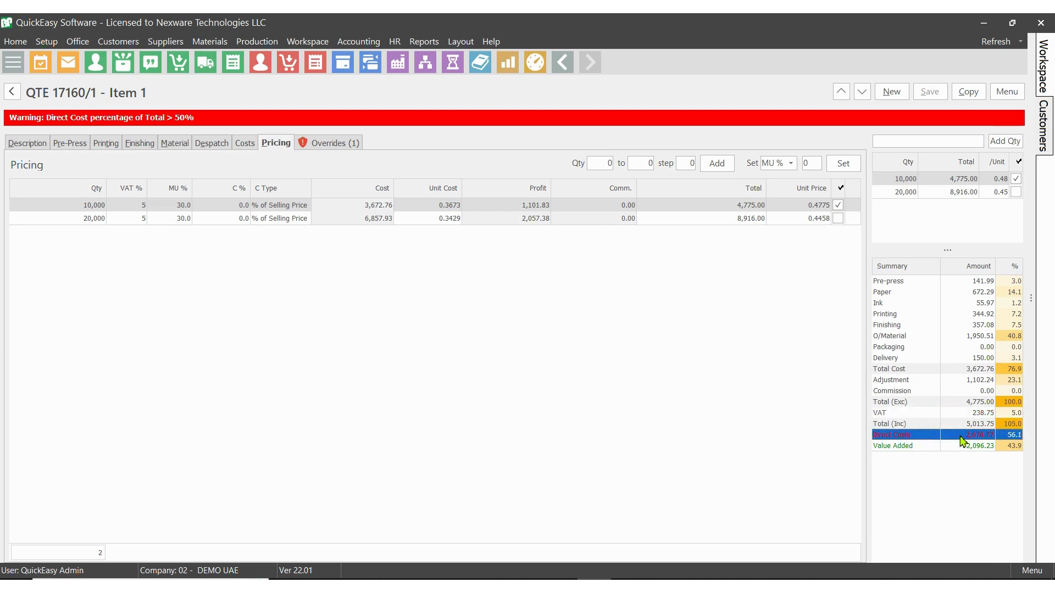
{"action": "left_click", "coordinate": [369, 208]}
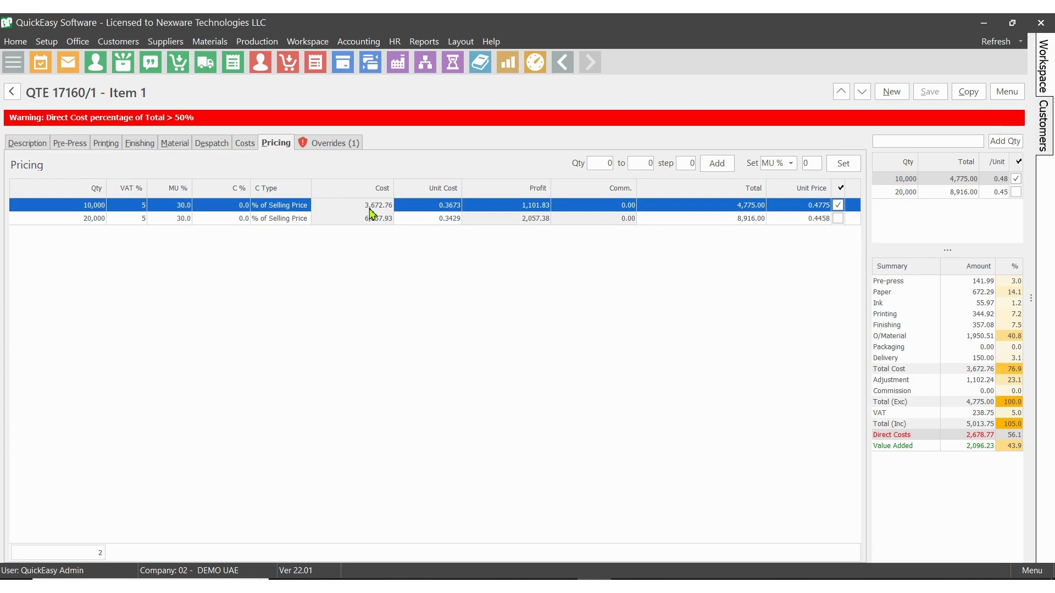
{"action": "left_click", "coordinate": [984, 435]}
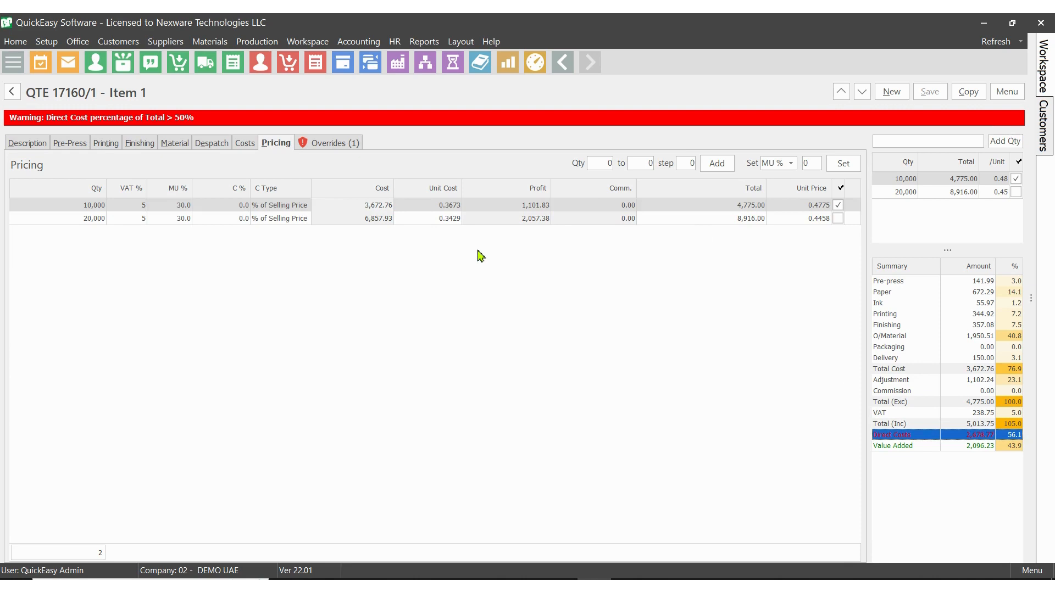
- Check the markup percentages of both quantities, and the profit and total price of the 10,000 quantity
{"action": "left_click", "coordinate": [178, 210]}
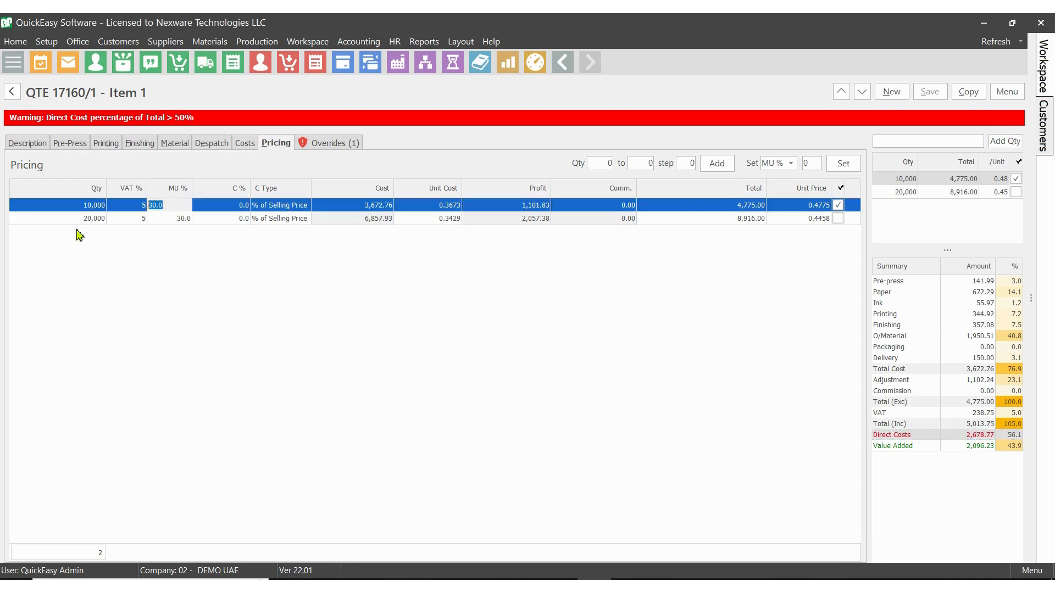
{"action": "left_click", "coordinate": [162, 219]}
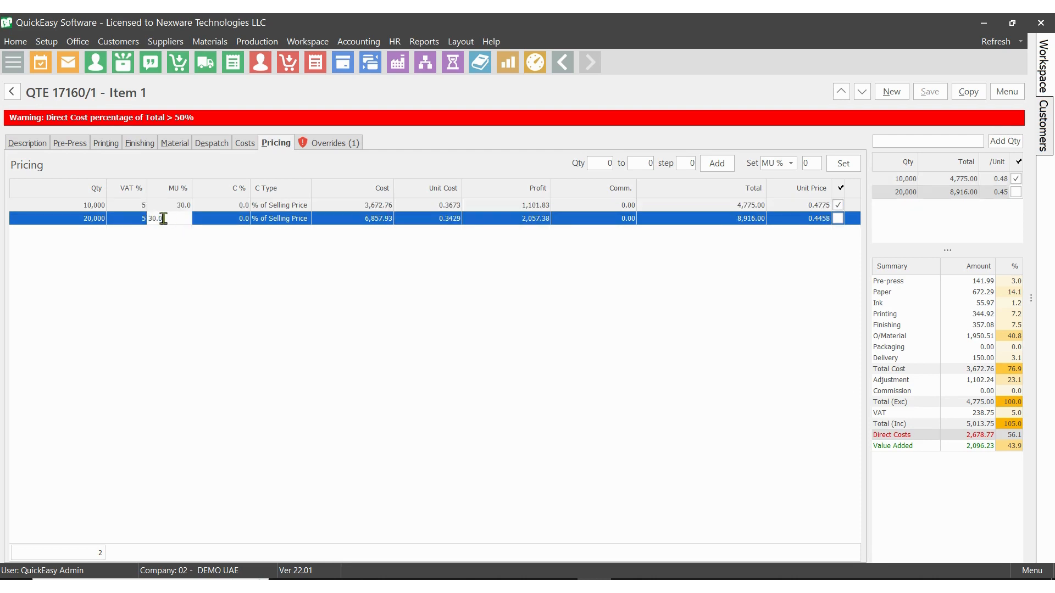
{"action": "left_click", "coordinate": [182, 208]}
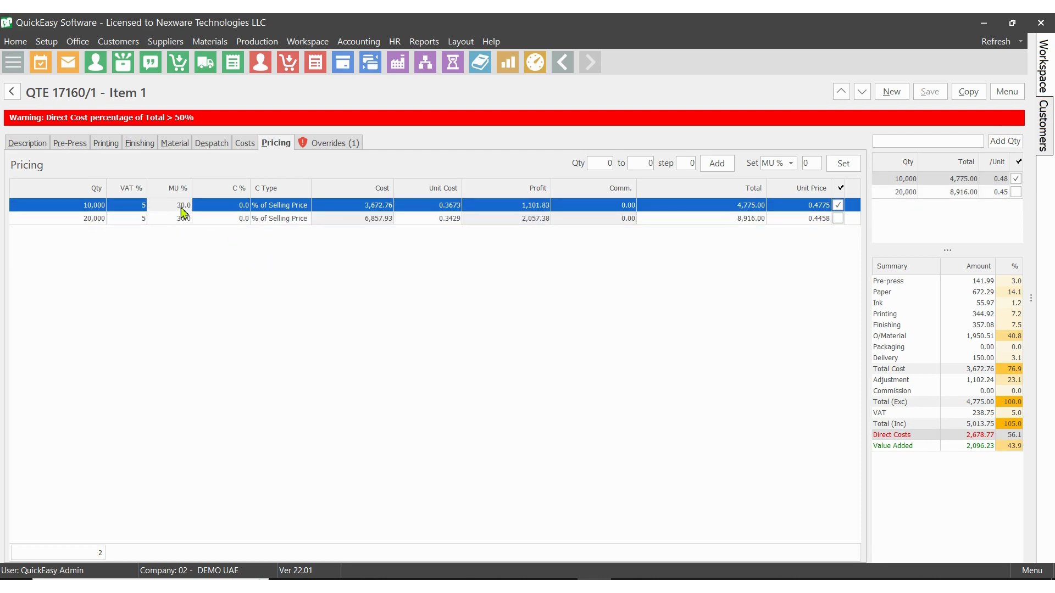
{"action": "left_click", "coordinate": [536, 209]}
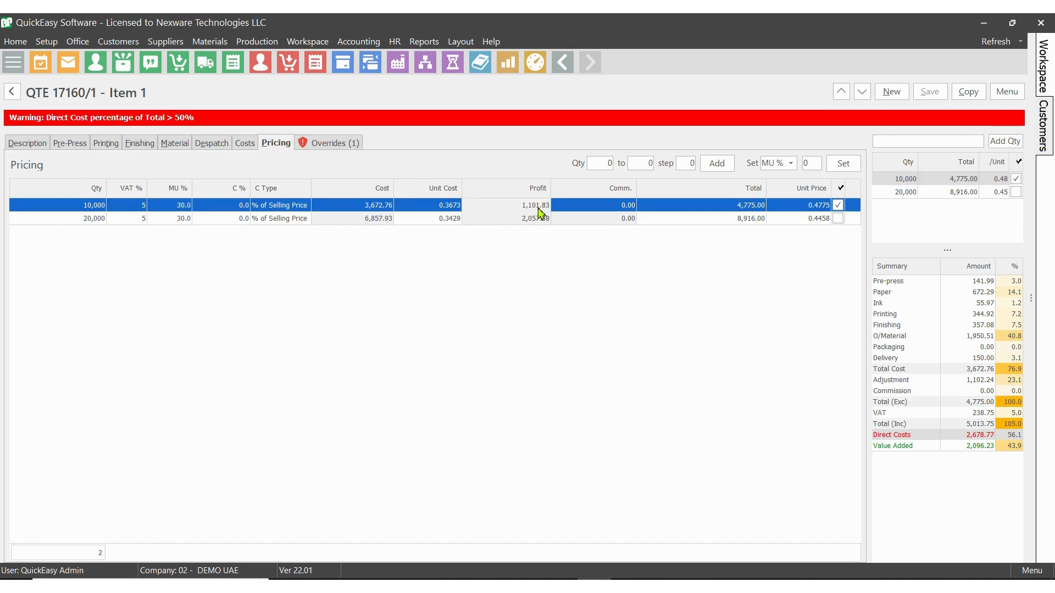
{"action": "left_click", "coordinate": [741, 209]}
{"action": "left_click", "coordinate": [695, 247]}
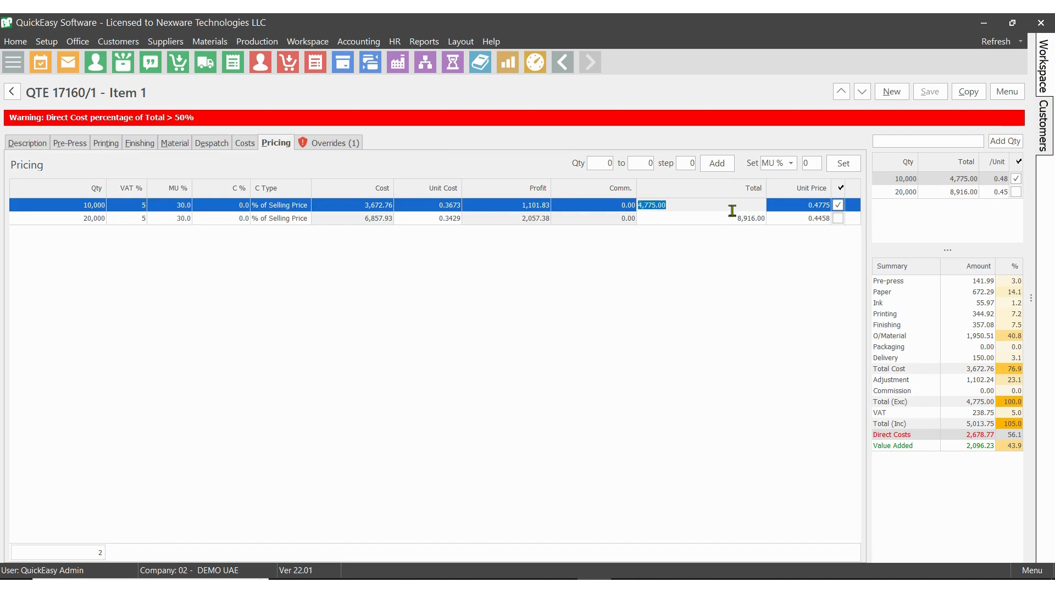
- Compare the 10,000 quantity's unit price with its unit cost, and check the unit cost of the 20,000 quantity
{"action": "left_click", "coordinate": [808, 210]}
{"action": "left_click", "coordinate": [805, 206]}
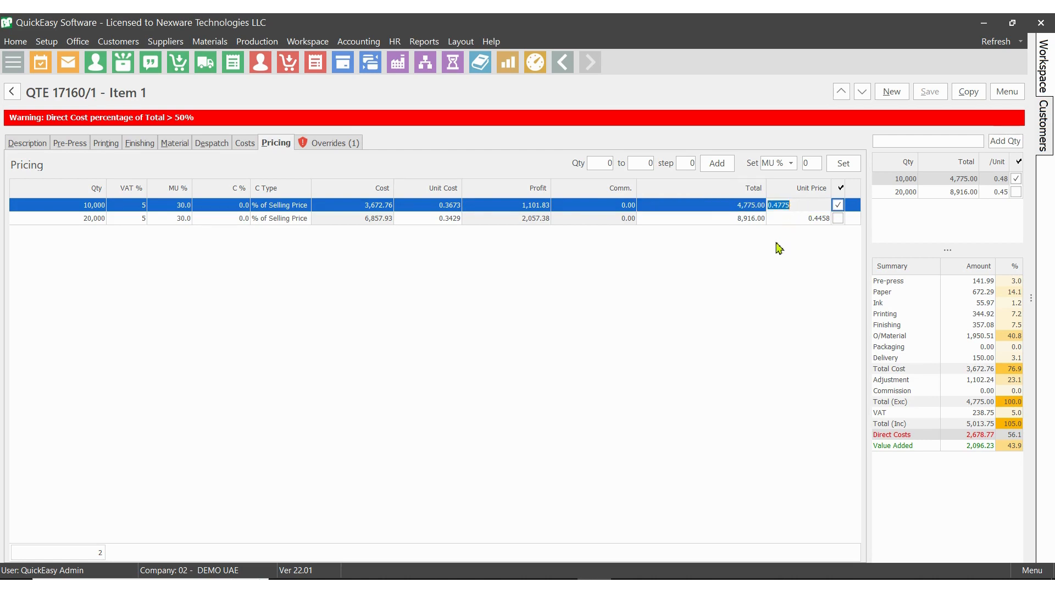
{"action": "left_click", "coordinate": [776, 244]}
{"action": "left_click", "coordinate": [800, 209]}
{"action": "left_click", "coordinate": [452, 208]}
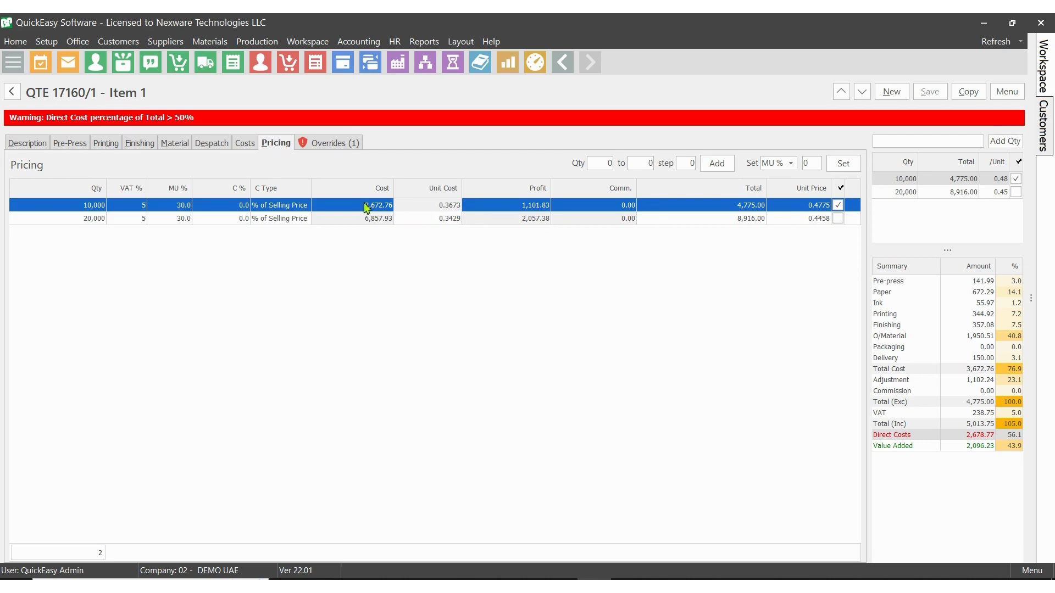
{"action": "left_click", "coordinate": [440, 221]}
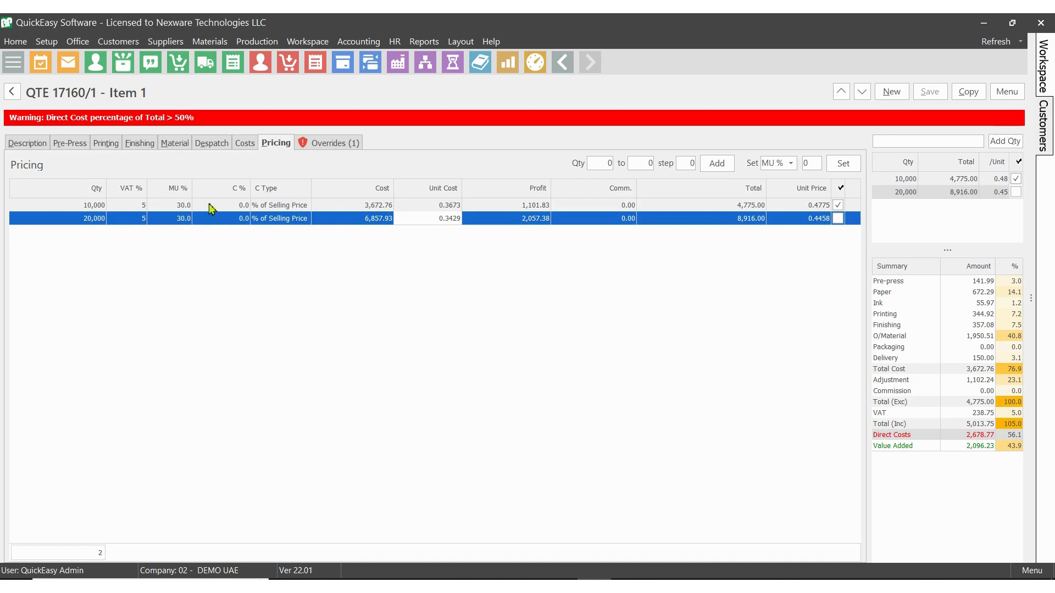
- Set the 10,000 quantity's commission to 5%, look at the available commission types, and save the item
{"action": "left_click", "coordinate": [242, 208]}
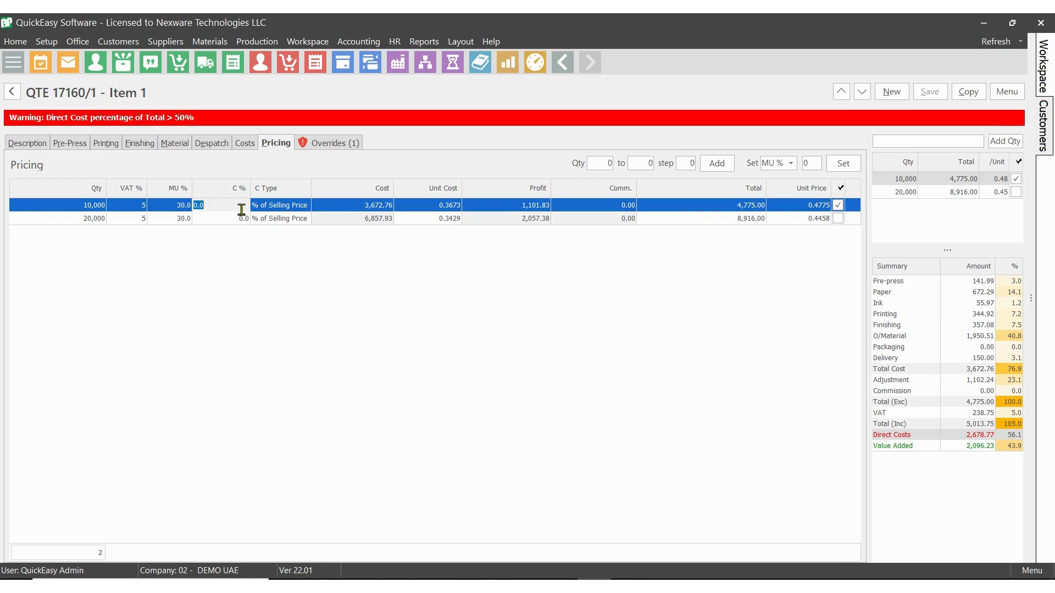
{"action": "type", "text": "5"}
{"action": "key", "text": "Tab"}
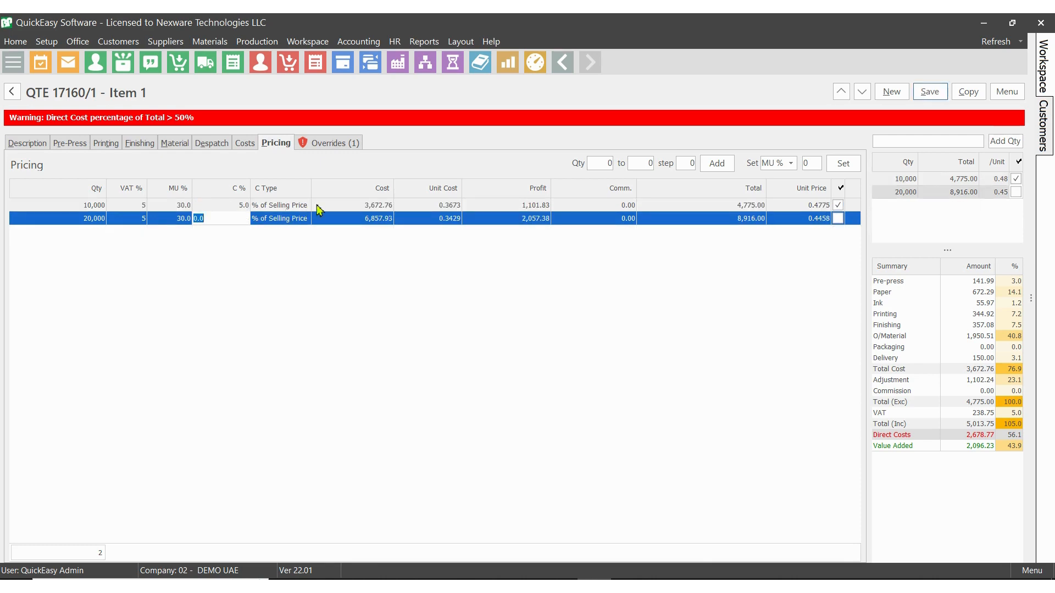
{"action": "left_click", "coordinate": [303, 206]}
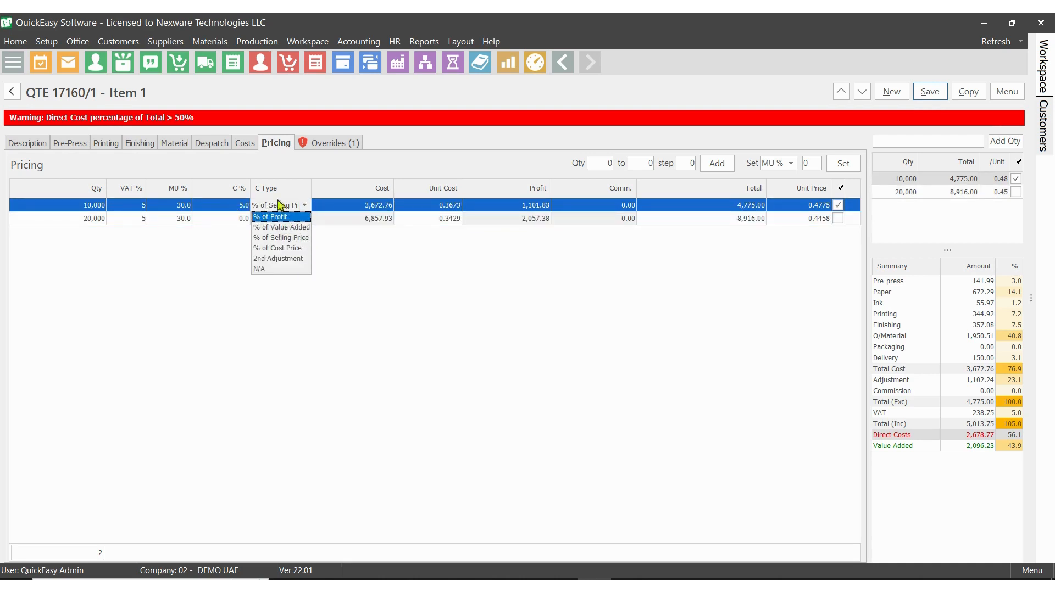
{"action": "left_click", "coordinate": [942, 94]}
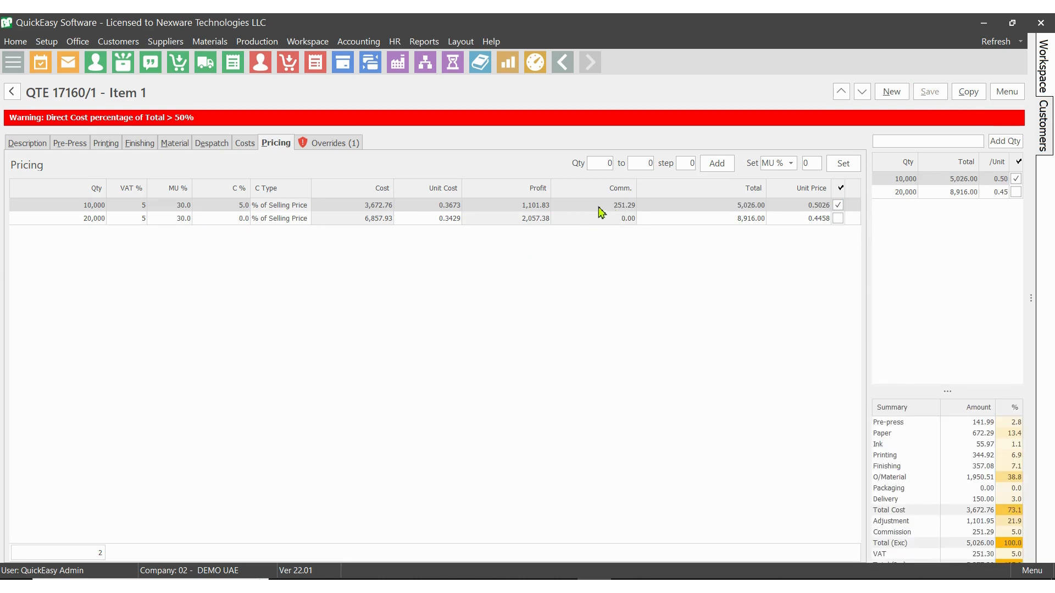
- Reset the 10,000 quantity's commission to 0% and save the item
{"action": "left_click", "coordinate": [243, 208]}
{"action": "type", "text": "0"}
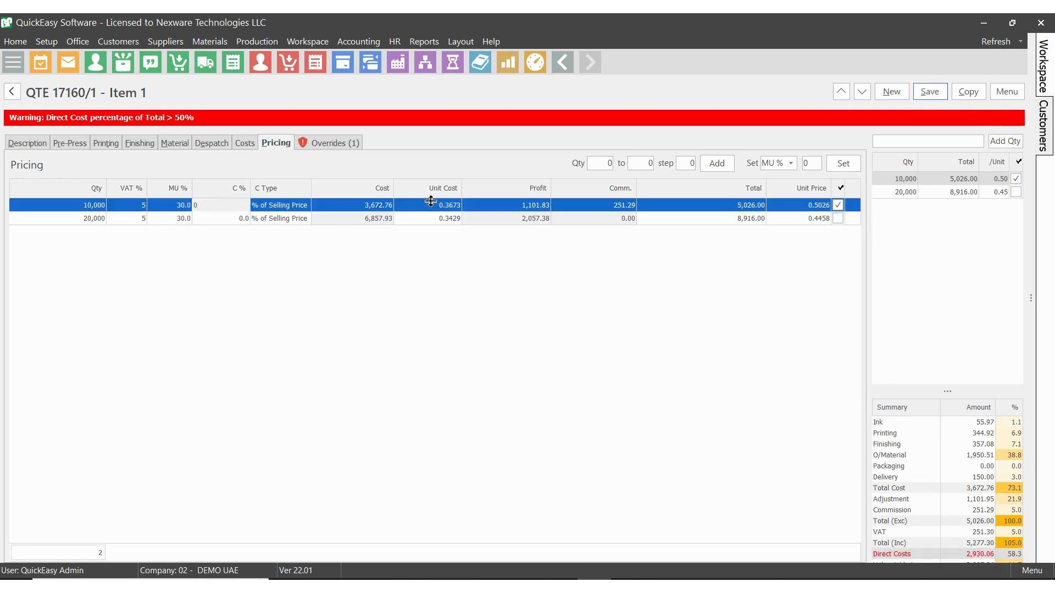
{"action": "left_click", "coordinate": [939, 93]}
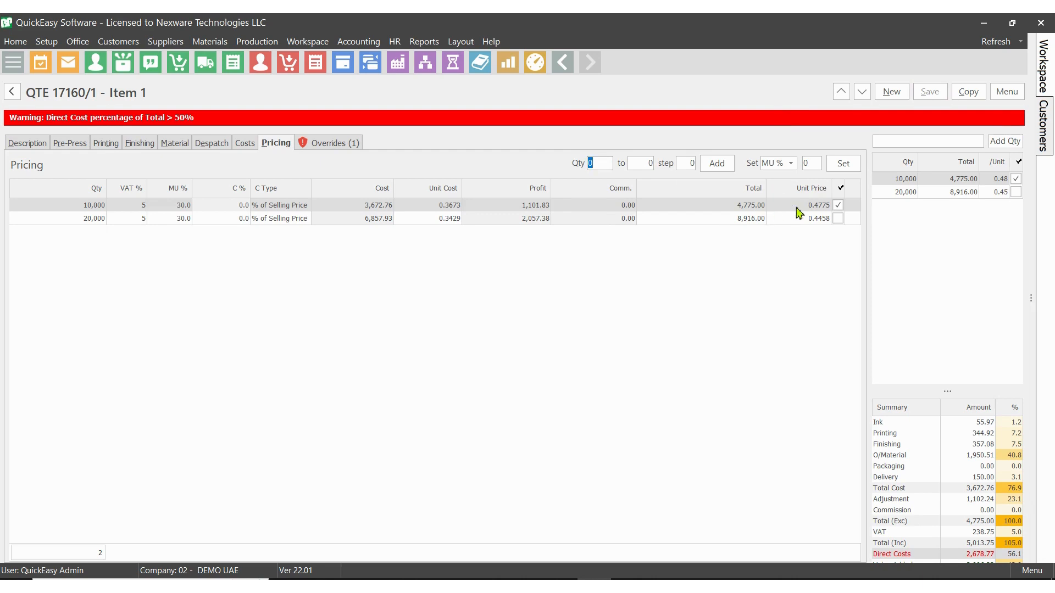
- Set the unit price to 0.50 for 10,000 and 0.45 for 20,000, save the item, and check the recalculated markup
{"action": "left_click", "coordinate": [798, 207]}
{"action": "left_click", "coordinate": [390, 211]}
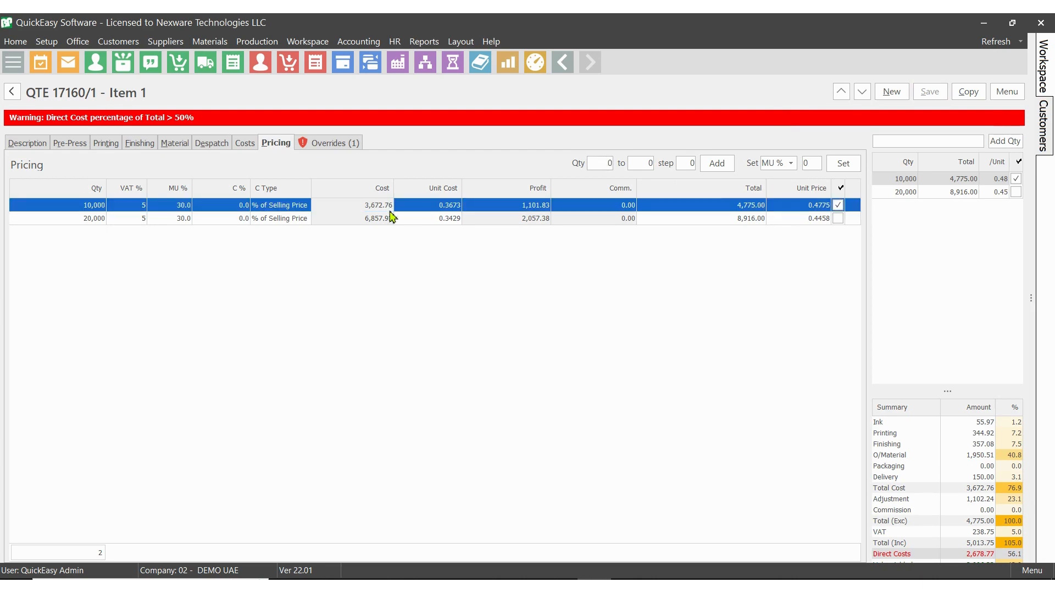
{"action": "left_click", "coordinate": [805, 208]}
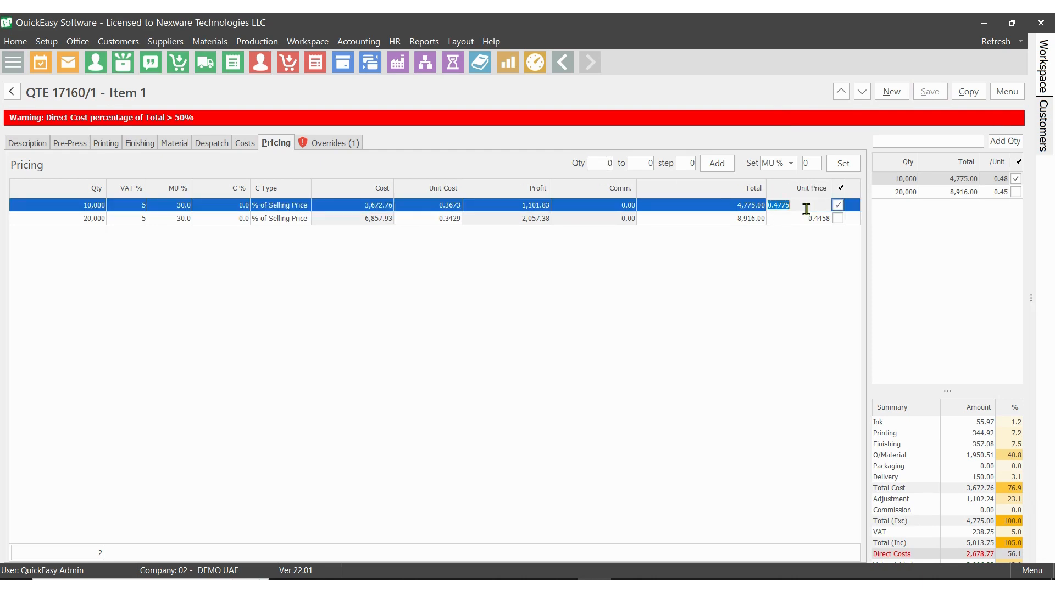
{"action": "type", "text": "0"}
{"action": "left_click", "coordinate": [802, 219]}
{"action": "left_click", "coordinate": [802, 219]}
{"action": "type", "text": "0."}
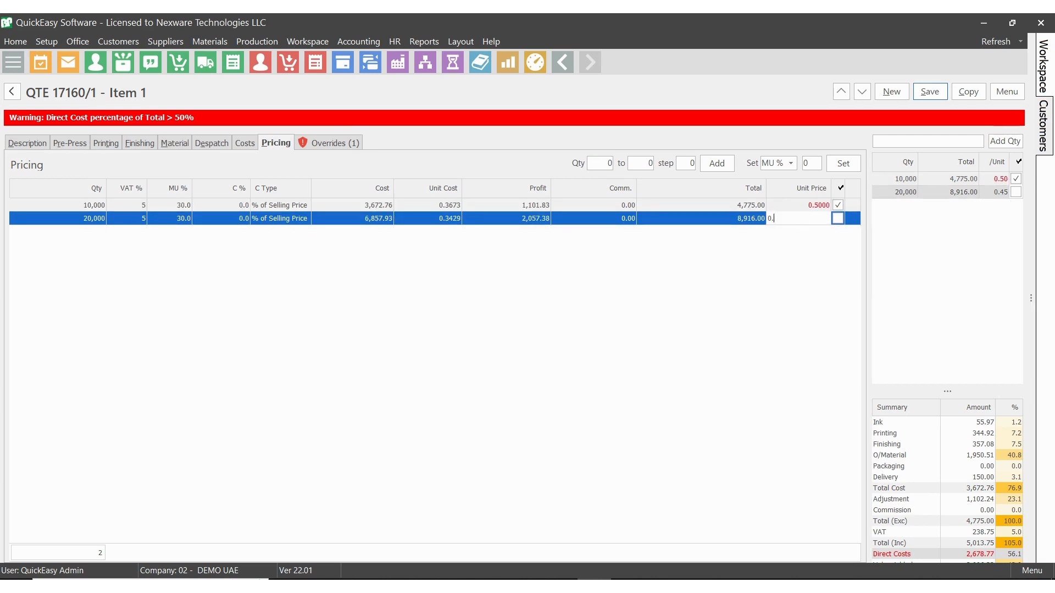
{"action": "left_click", "coordinate": [929, 92]}
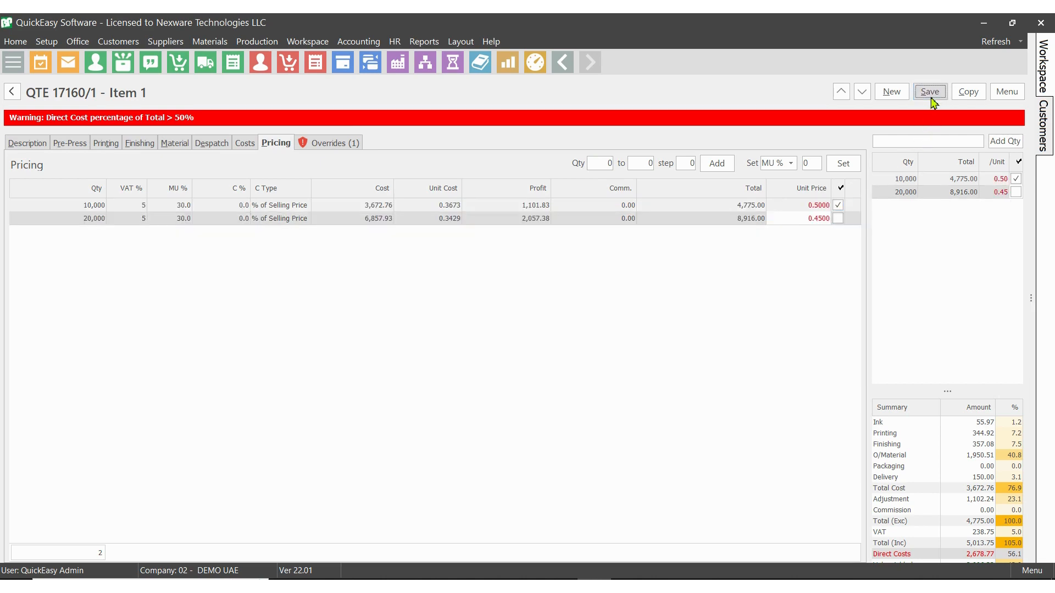
{"action": "left_click", "coordinate": [564, 323]}
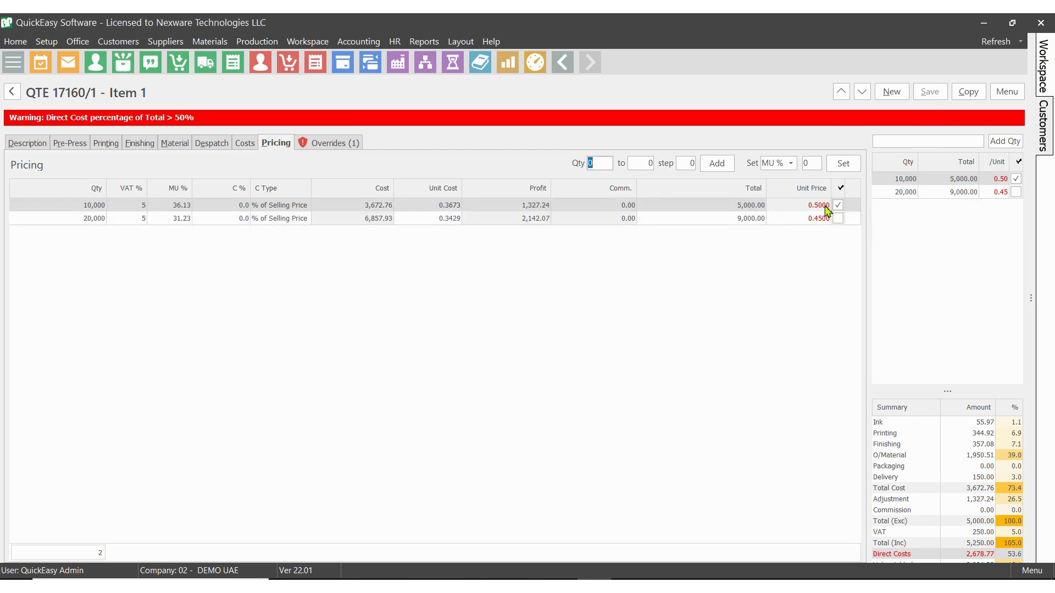
{"action": "left_click", "coordinate": [177, 208]}
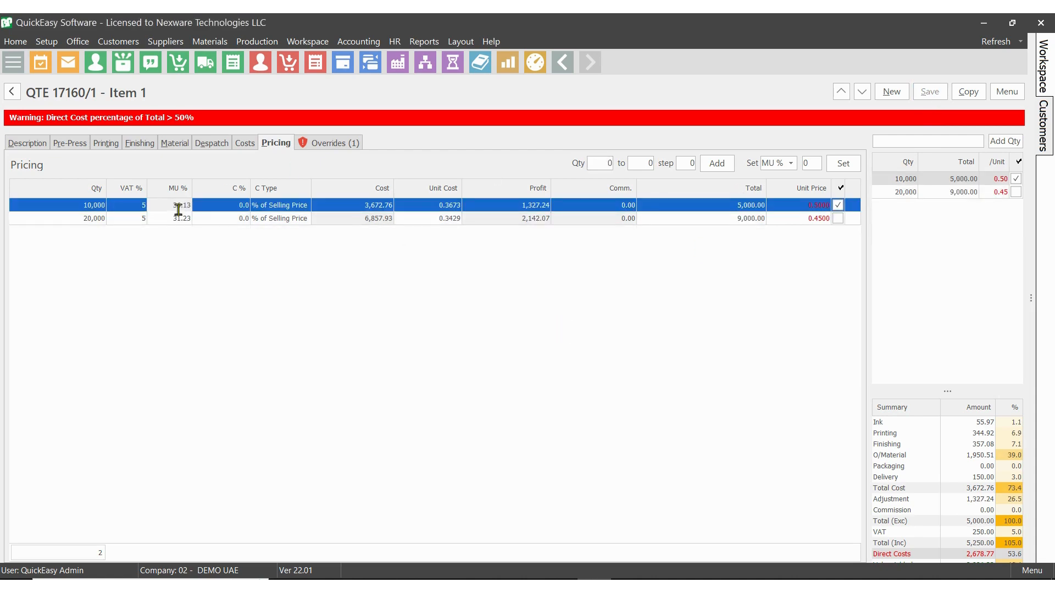
- Check the 20,000 quantity's unit price and markup, and cancel the price fix on both quantities
{"action": "left_click", "coordinate": [808, 220]}
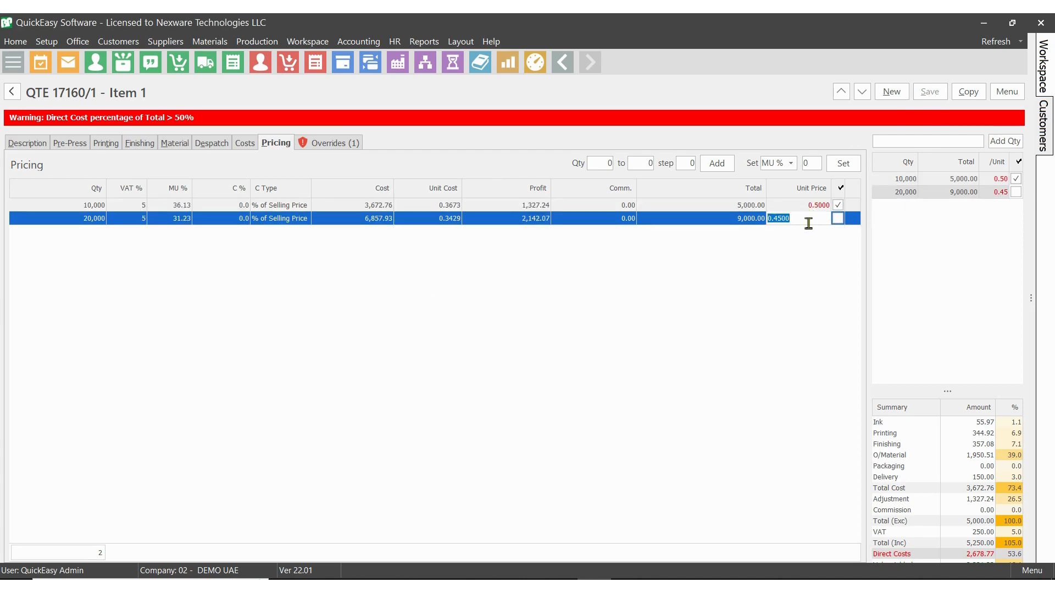
{"action": "left_click", "coordinate": [186, 218]}
{"action": "left_click", "coordinate": [237, 243]}
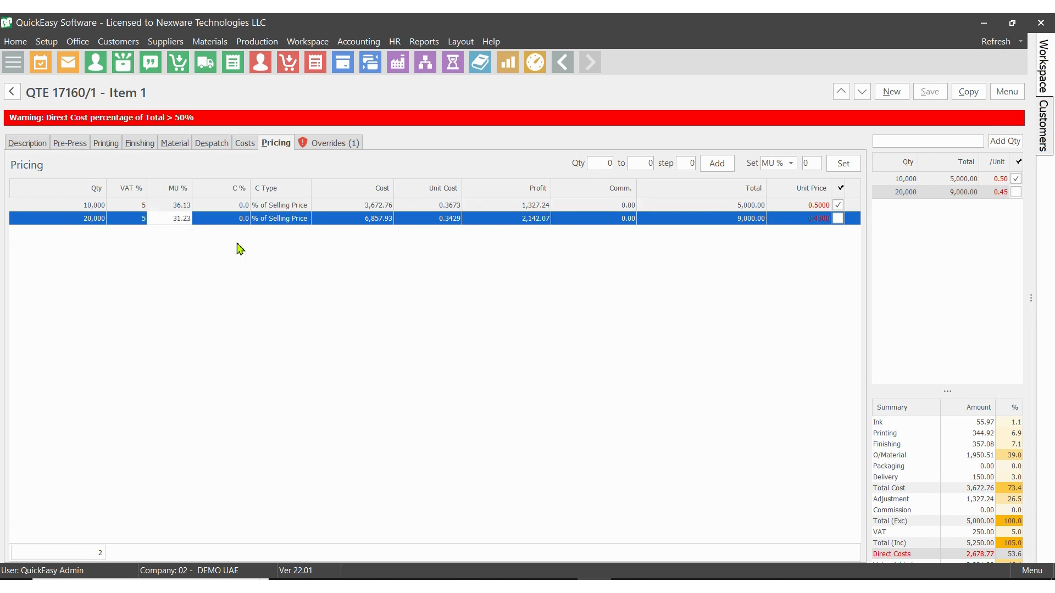
{"action": "right_click", "coordinate": [794, 212]}
{"action": "left_click", "coordinate": [818, 240]}
{"action": "right_click", "coordinate": [809, 219]}
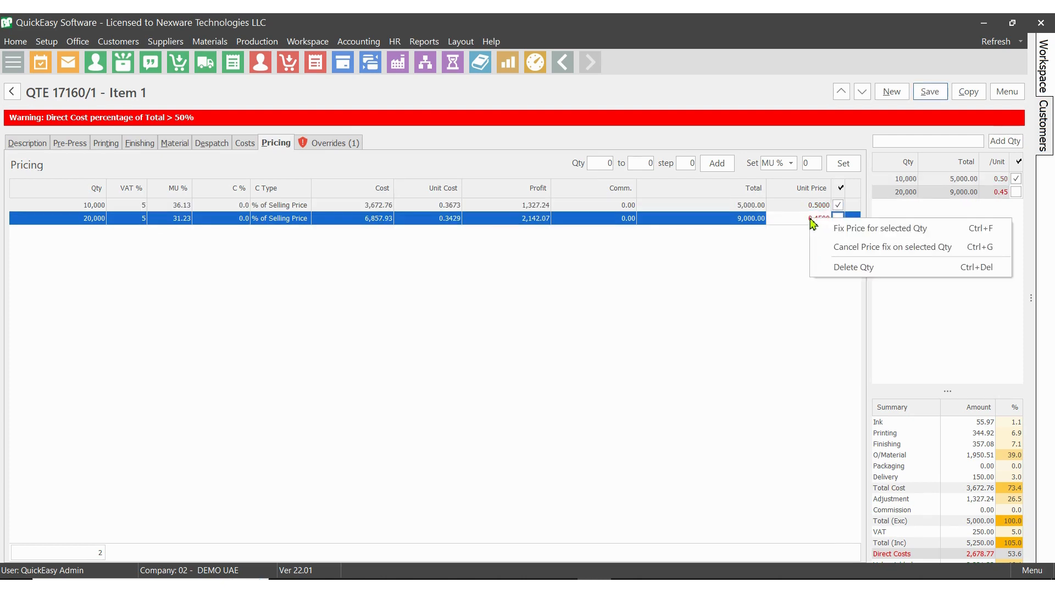
{"action": "left_click", "coordinate": [829, 249]}
- Set the markup to 40% for 10,000 and 30% for 20,000, and save the item
{"action": "left_click", "coordinate": [169, 205]}
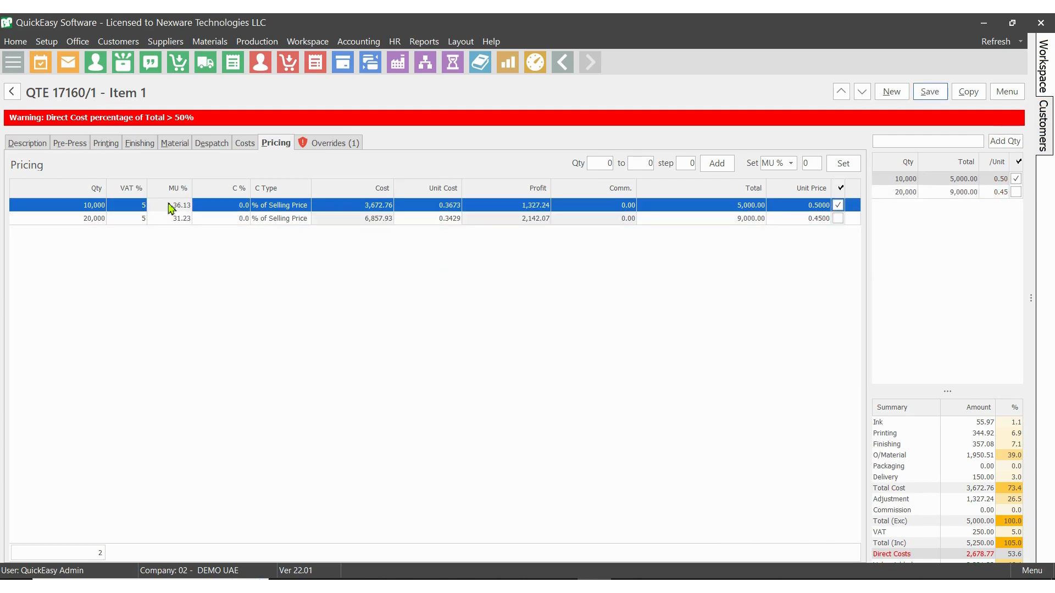
{"action": "left_click", "coordinate": [168, 205]}
{"action": "type", "text": "40"}
{"action": "left_click", "coordinate": [170, 221]}
{"action": "type", "text": "30"}
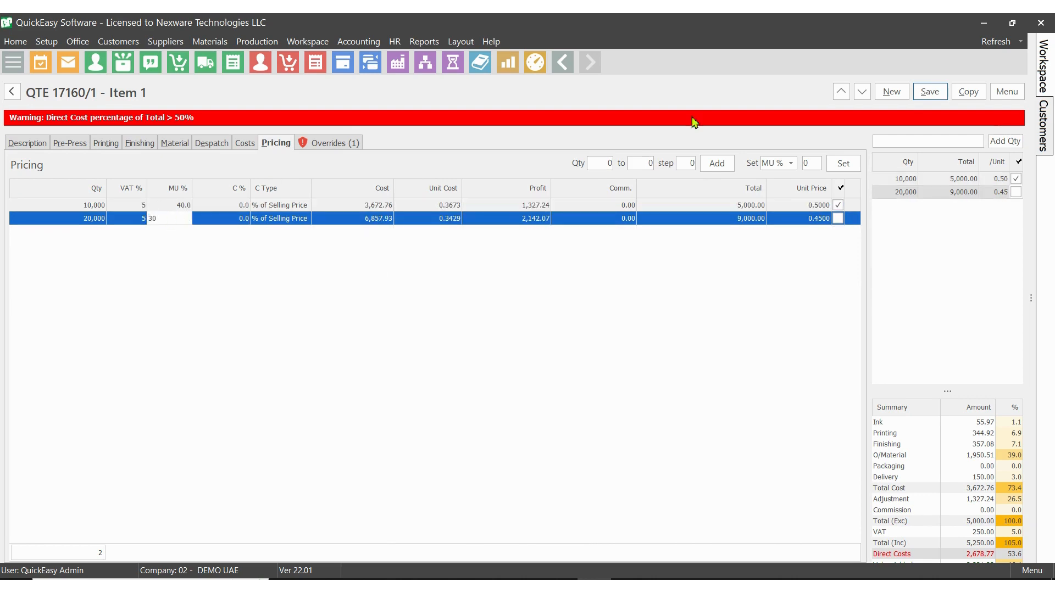
{"action": "left_click", "coordinate": [930, 92]}
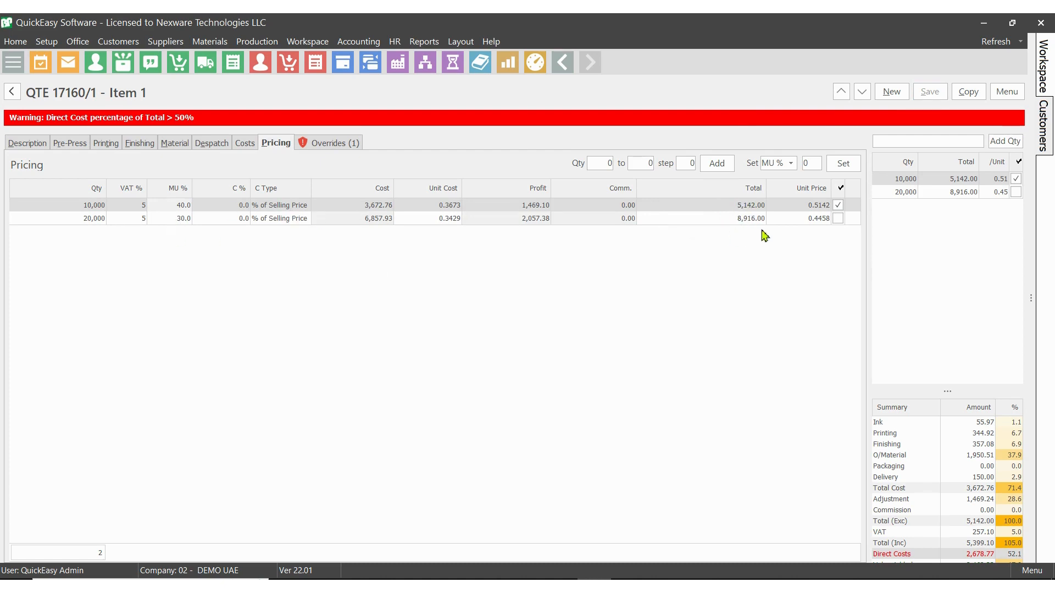
- Set the 10,000 quantity's total price to 3,500 and save the item
{"action": "left_click", "coordinate": [750, 209]}
{"action": "left_click", "coordinate": [751, 207]}
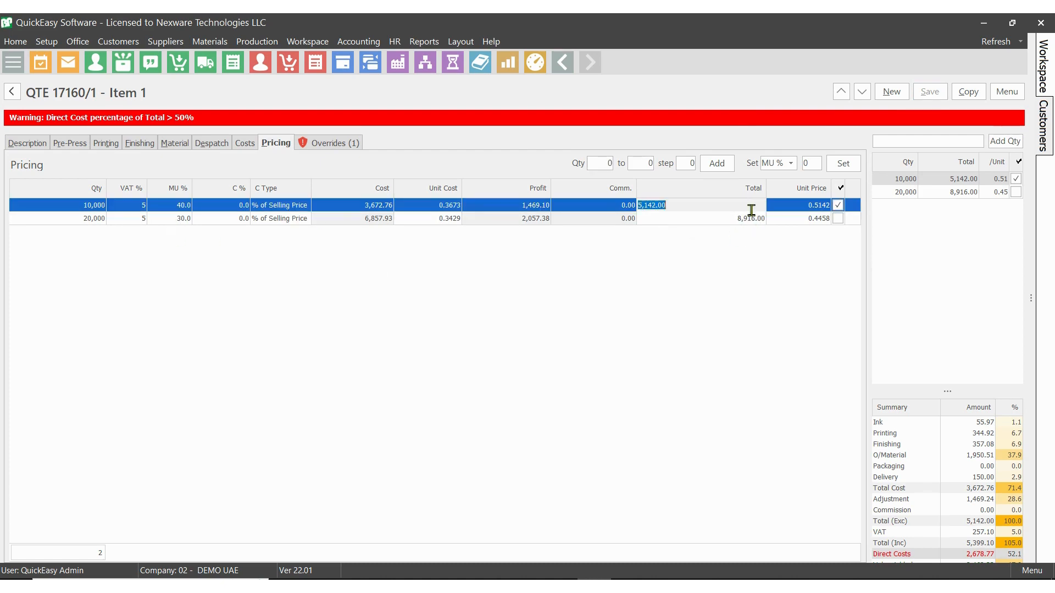
{"action": "type", "text": "3,500"}
{"action": "left_click", "coordinate": [928, 92]}
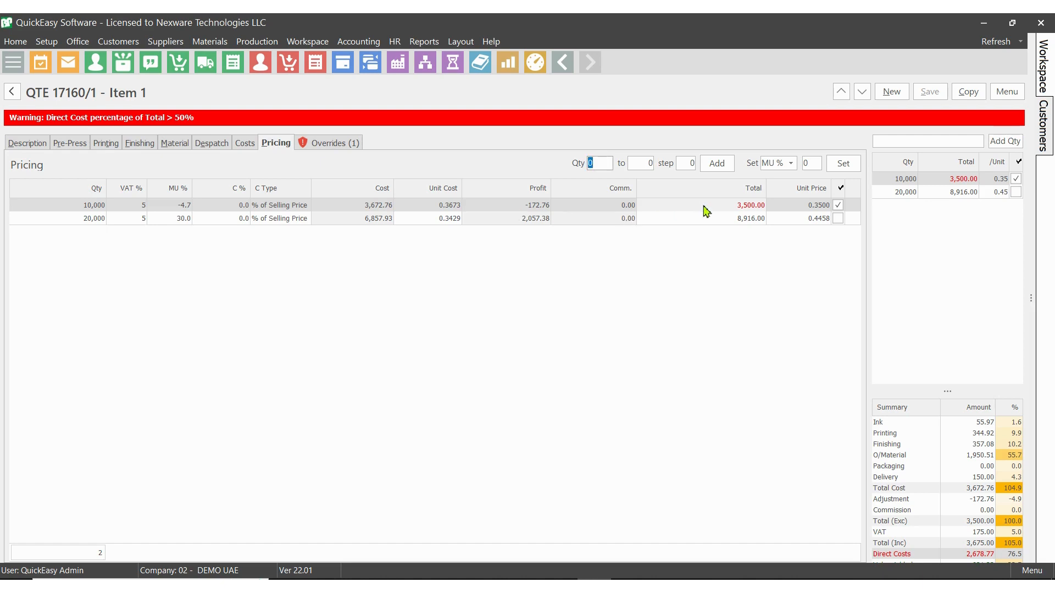
- Set the total price to 4,500 for 10,000 and 8,000 for 20,000, and save the item
{"action": "left_click", "coordinate": [705, 207]}
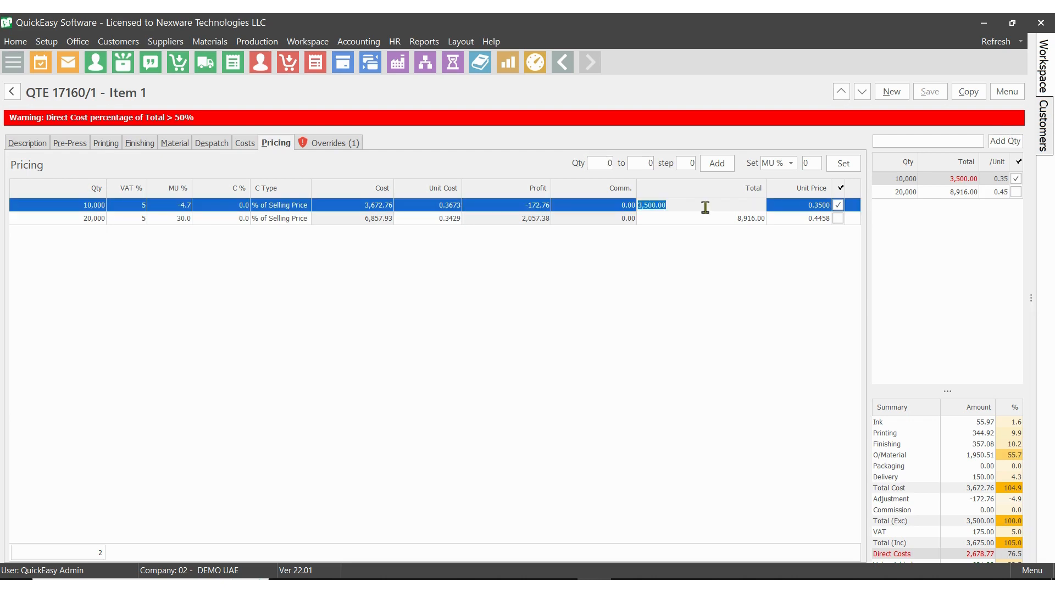
{"action": "type", "text": "4"}
{"action": "left_click", "coordinate": [704, 222]}
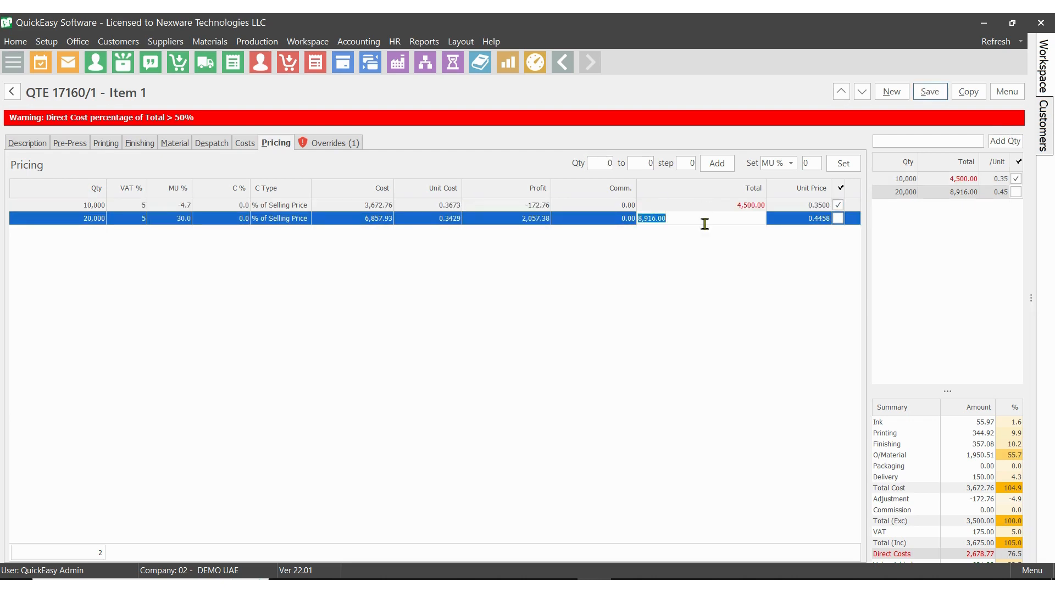
{"action": "type", "text": "8000"}
{"action": "left_click", "coordinate": [924, 94]}
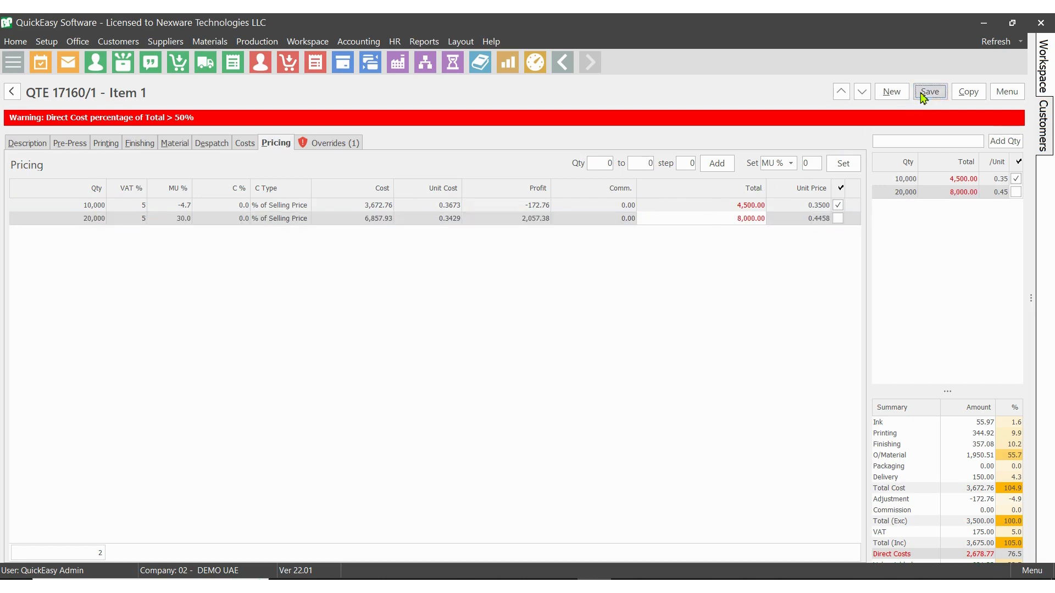
{"action": "left_click", "coordinate": [577, 330]}
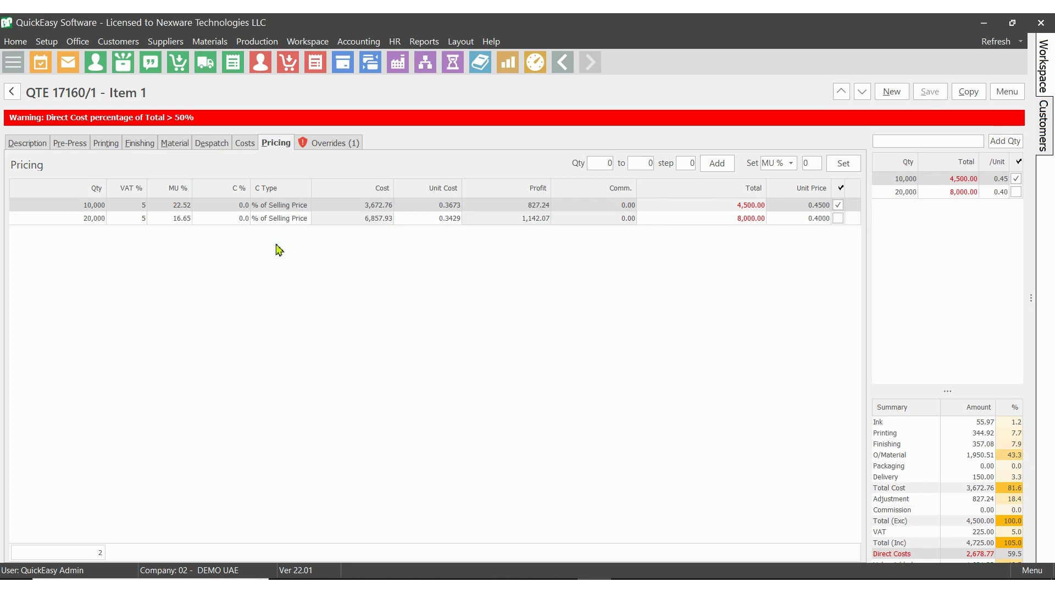
- Generate a range of quantities from 5,000 to 100,000 in steps of 5,000
{"action": "left_click", "coordinate": [608, 163]}
{"action": "type", "text": "50"}
{"action": "key", "text": "Tab"}
{"action": "type", "text": "100000"}
{"action": "key", "text": "Tab"}
{"action": "type", "text": "5000"}
{"action": "left_click", "coordinate": [716, 164]}
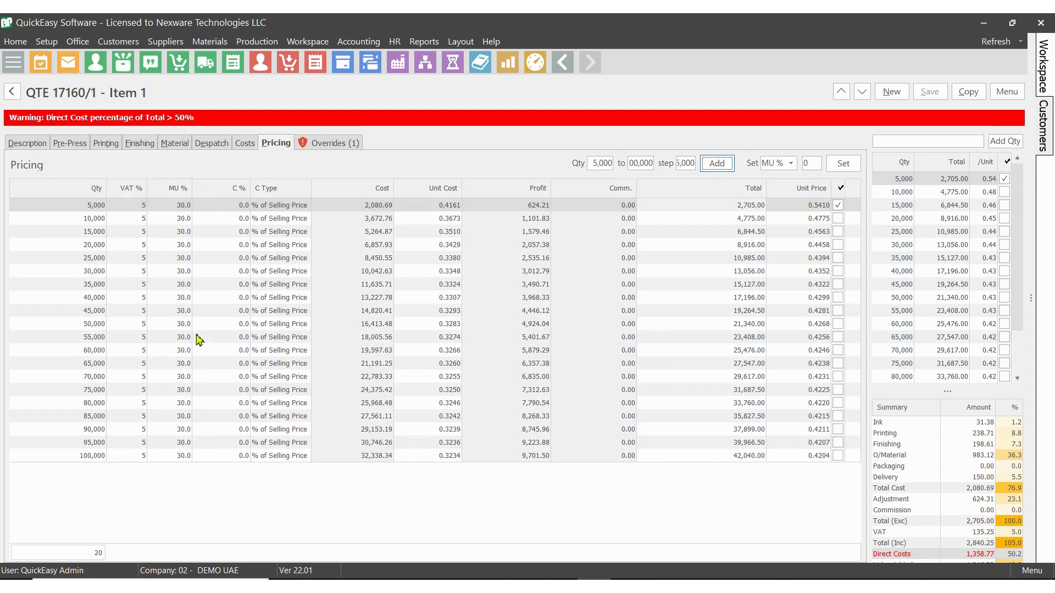
- Compare the cost and unit cost of the 5,000 quantity with the unit cost of the 100,000 quantity
{"action": "left_click", "coordinate": [376, 207]}
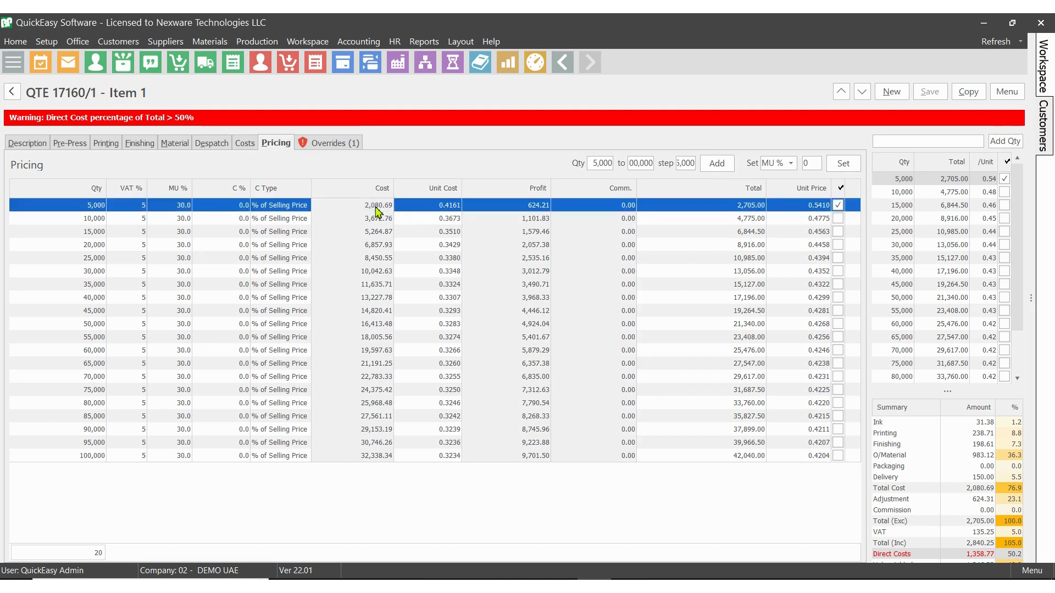
{"action": "left_click", "coordinate": [442, 206]}
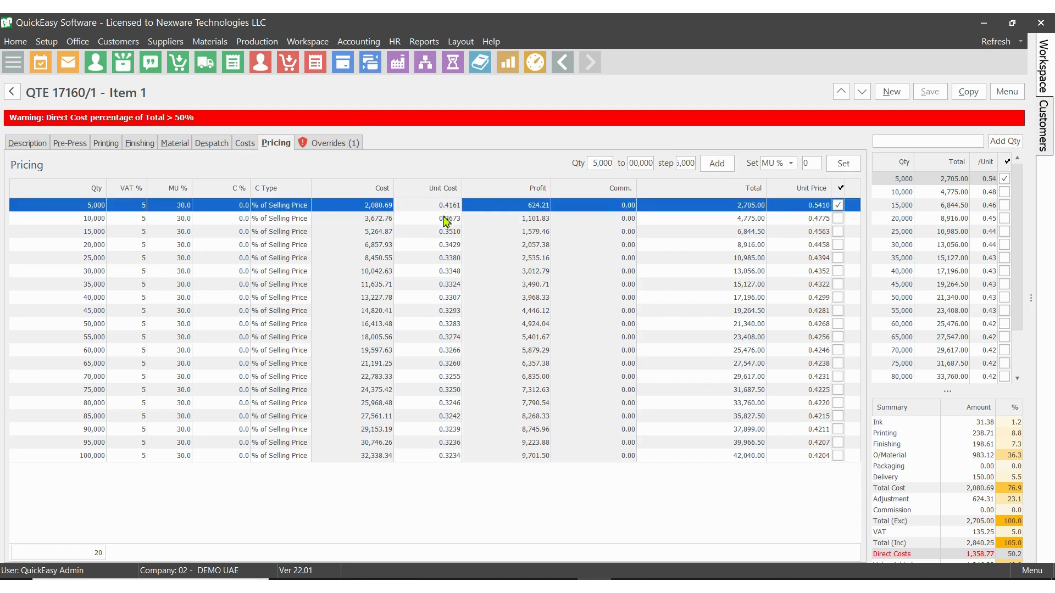
{"action": "left_click", "coordinate": [446, 459]}
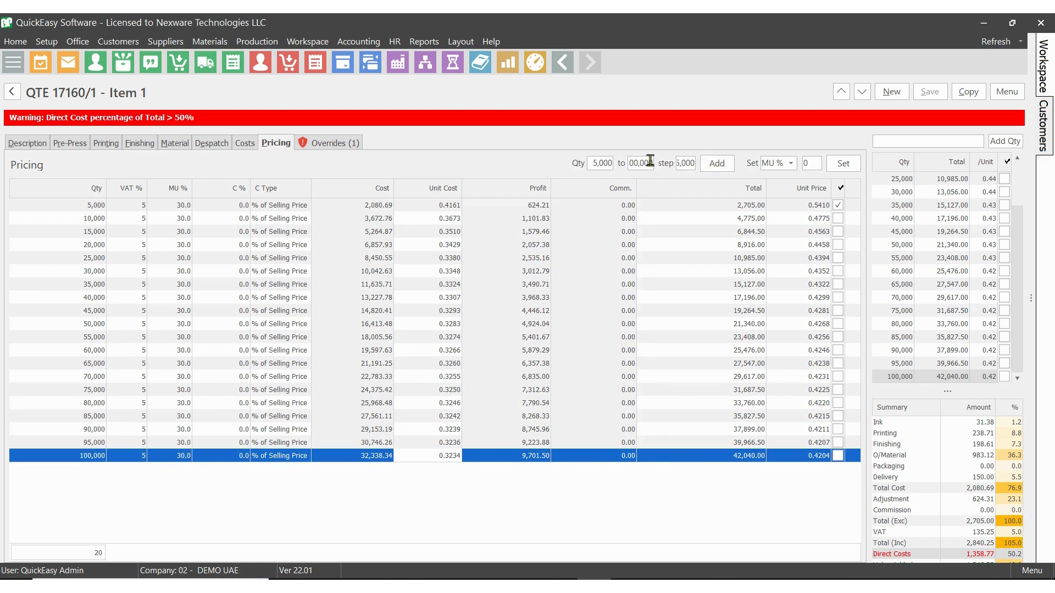
- Regenerate the quantities from 10,000 to 20,000 in steps of 10,000
{"action": "left_click", "coordinate": [599, 163]}
{"action": "type", "text": "10"}
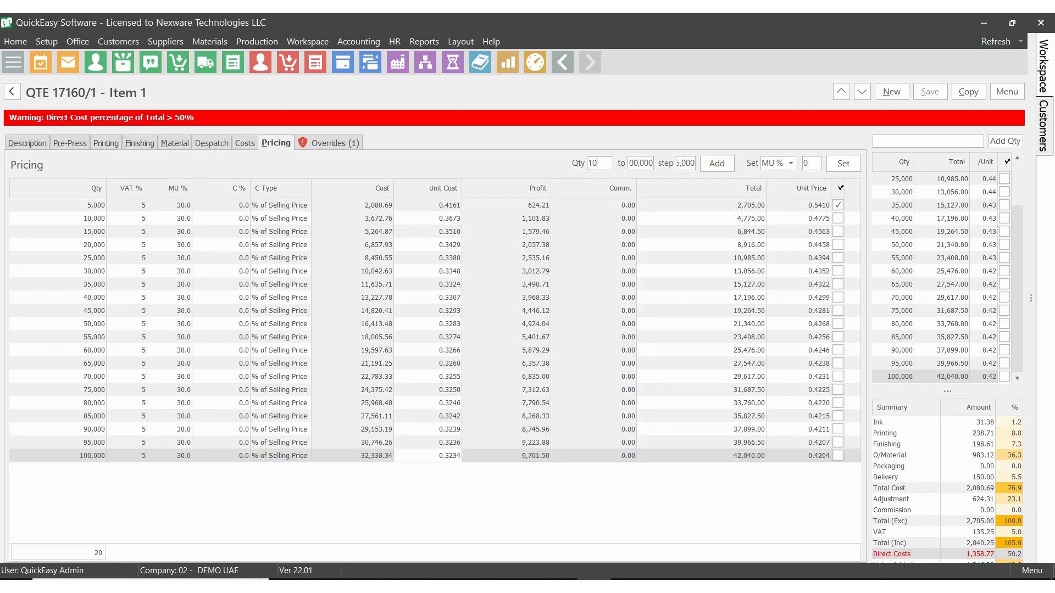
{"action": "type", "text": ",00"}
{"action": "key", "text": "Tab"}
{"action": "type", "text": "20"}
{"action": "left_click", "coordinate": [693, 169]}
{"action": "type", "text": "1000"}
{"action": "left_click", "coordinate": [717, 163]}
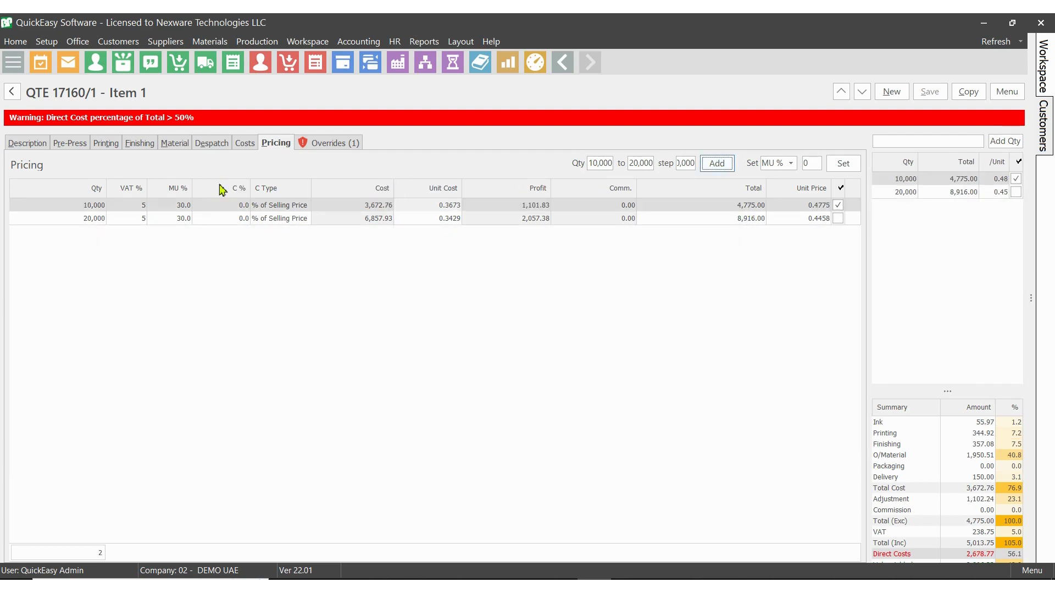
- Review the item description's pre-press, printing and paper, finishing and despatch lines
{"action": "left_click", "coordinate": [37, 145]}
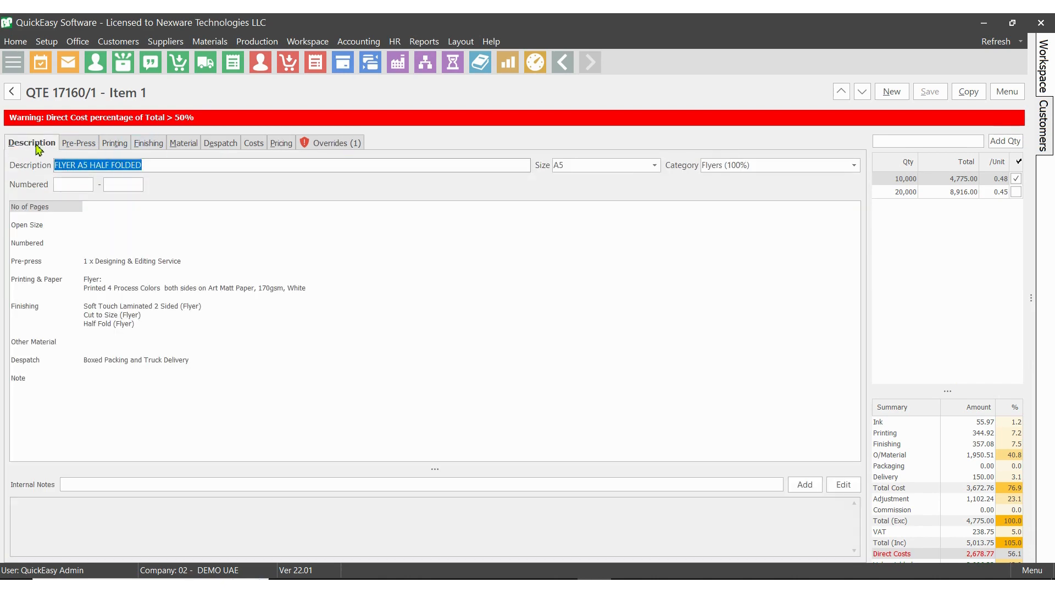
{"action": "left_click", "coordinate": [98, 265]}
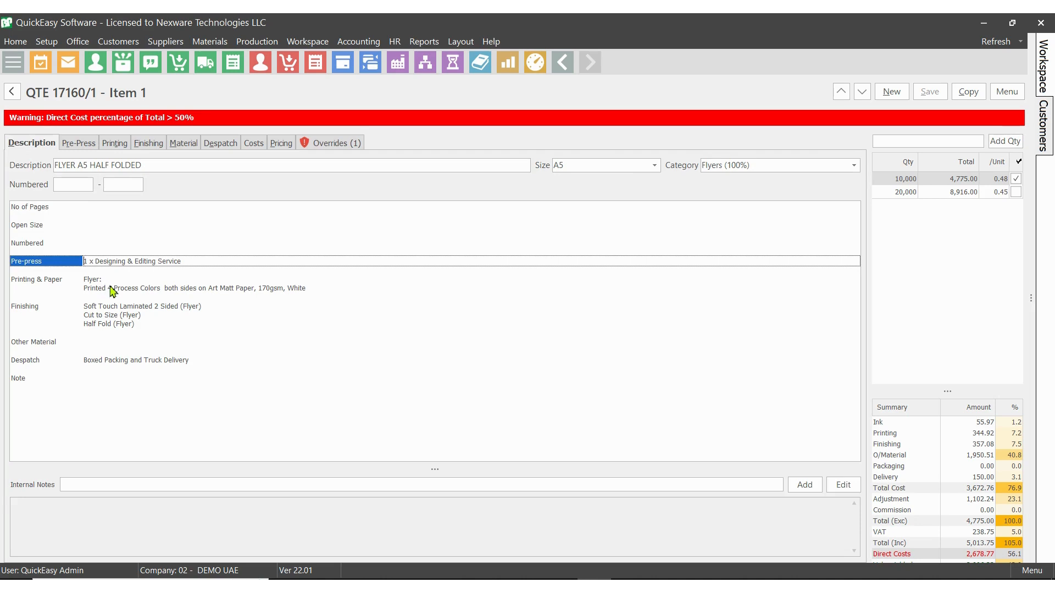
{"action": "left_click", "coordinate": [113, 291]}
{"action": "left_click", "coordinate": [117, 305]}
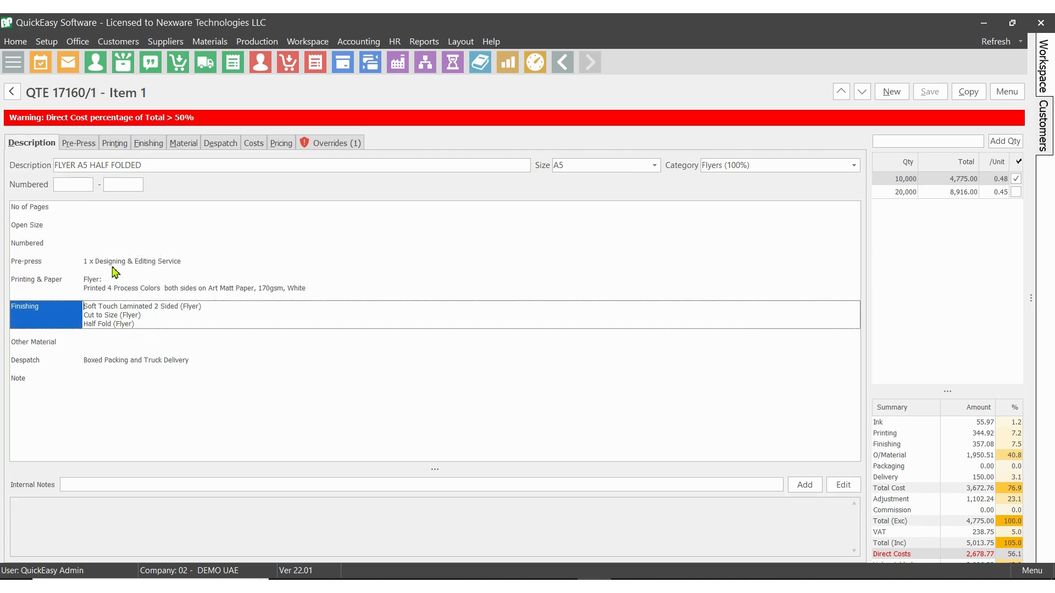
{"action": "left_click", "coordinate": [141, 362]}
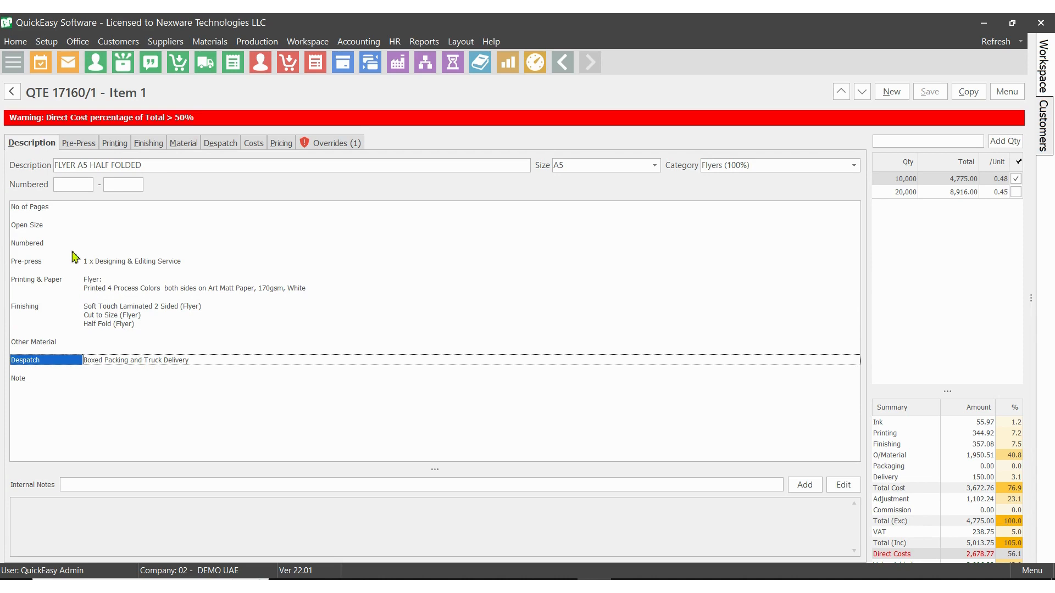
- Exclude the Designing & Editing Service from the item description and check the pre-press line
{"action": "left_click", "coordinate": [74, 144]}
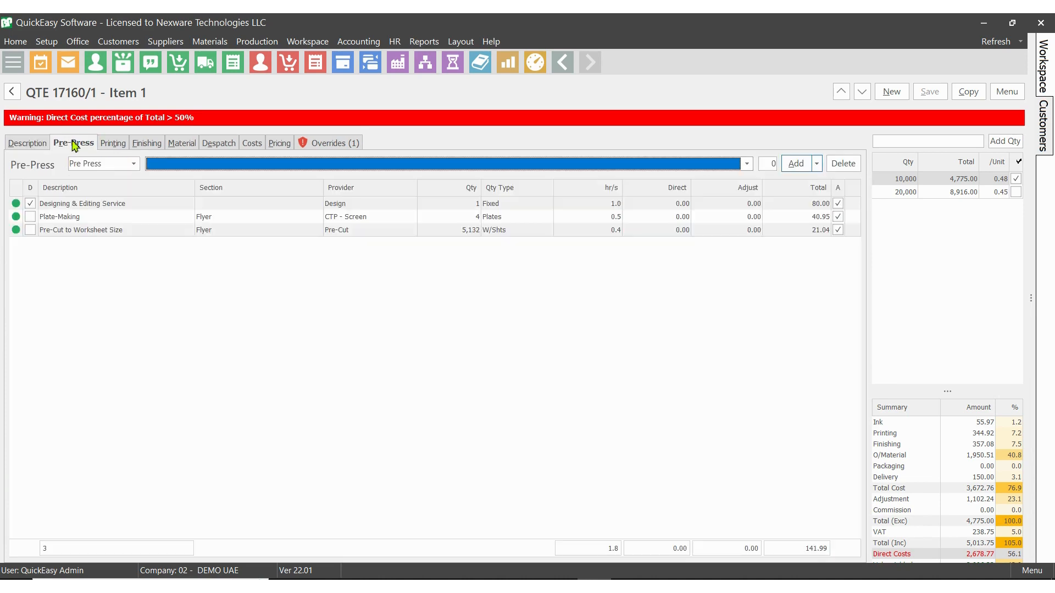
{"action": "left_click", "coordinate": [31, 204]}
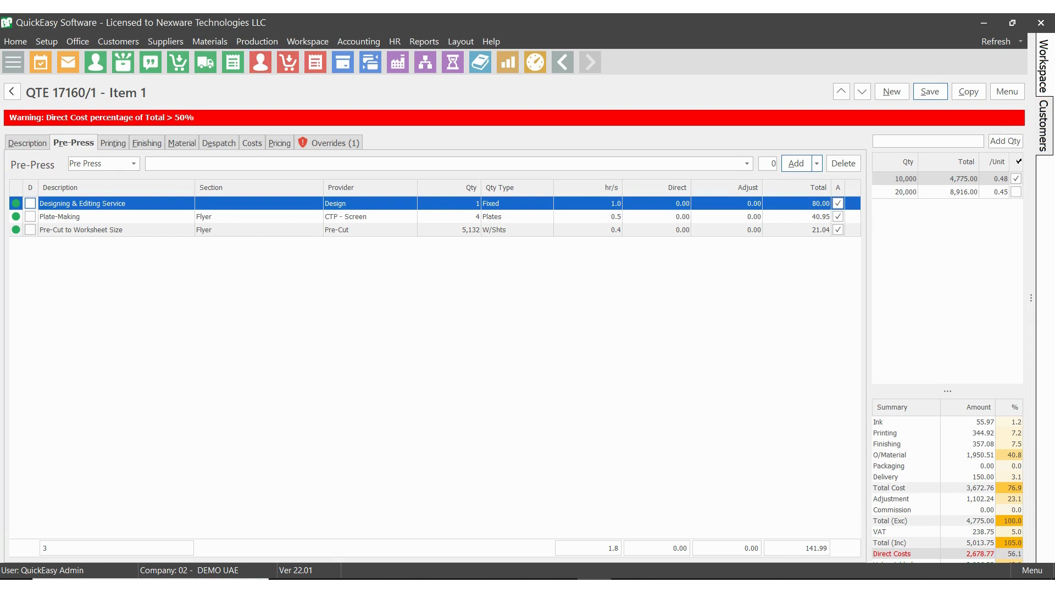
{"action": "left_click", "coordinate": [26, 143]}
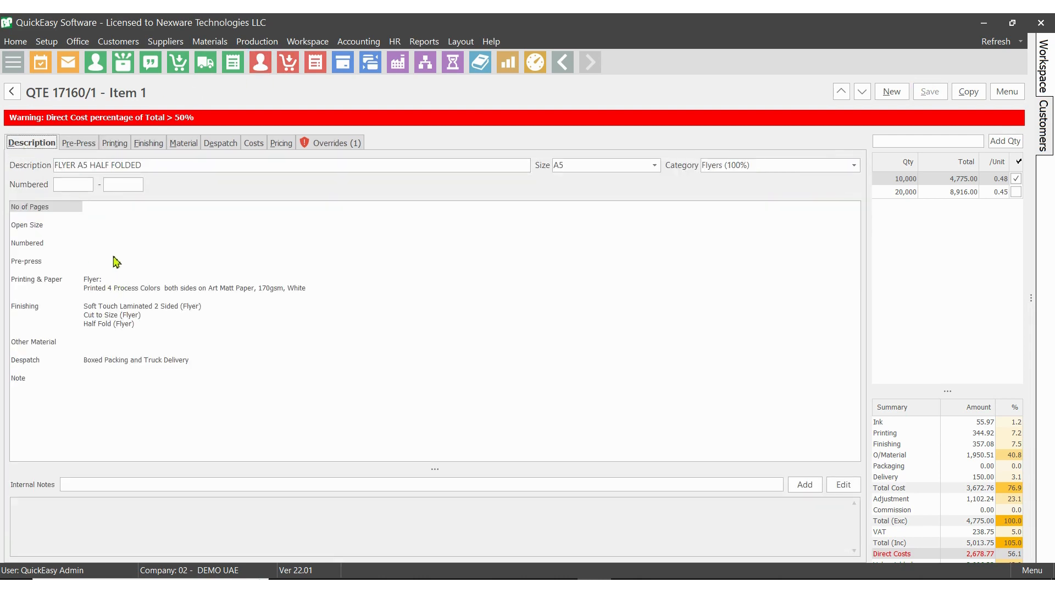
- Include Designing & Editing Service and Plate-Making in the item description, save the item, and check the description and note fields
{"action": "left_click", "coordinate": [82, 146]}
{"action": "left_click", "coordinate": [31, 203]}
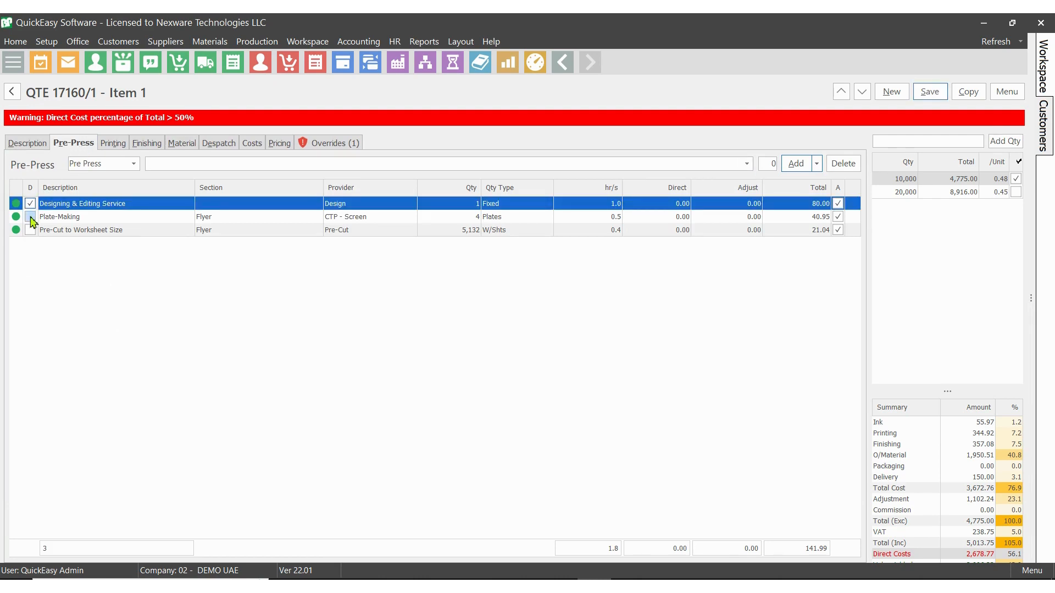
{"action": "left_click", "coordinate": [30, 217]}
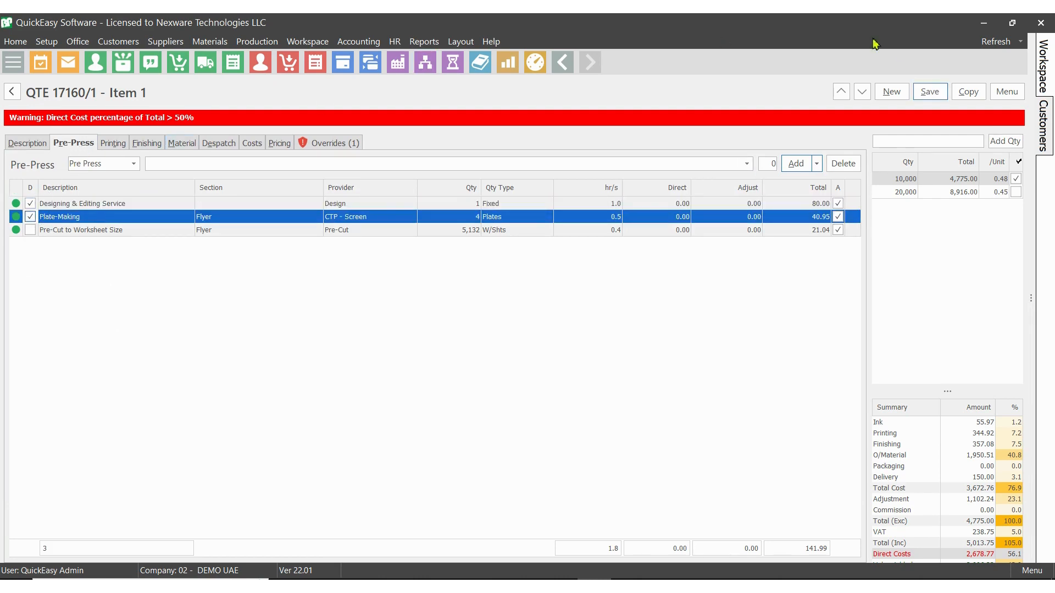
{"action": "left_click", "coordinate": [930, 92]}
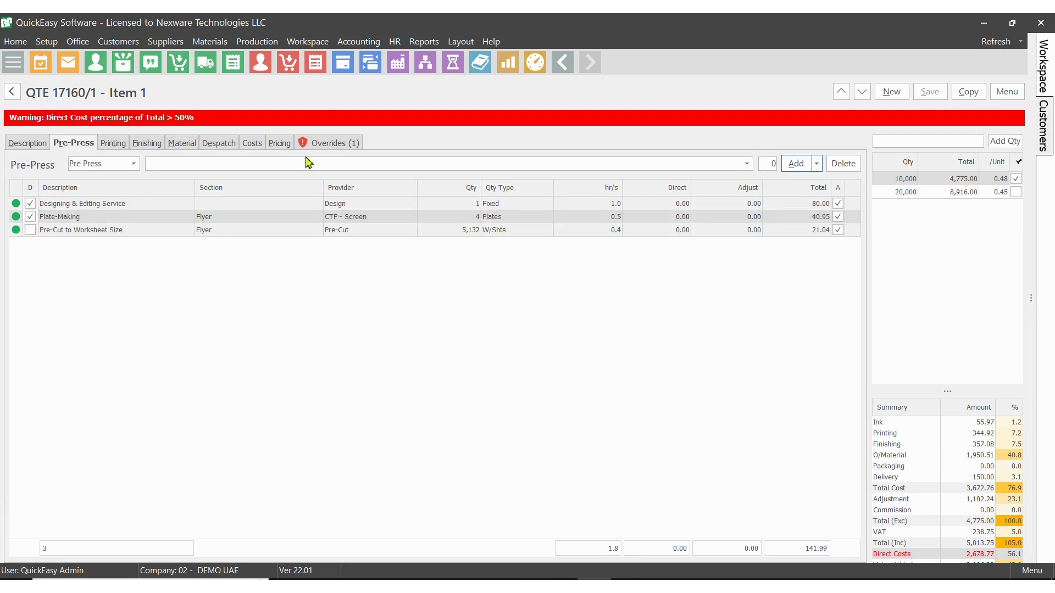
{"action": "left_click", "coordinate": [39, 145]}
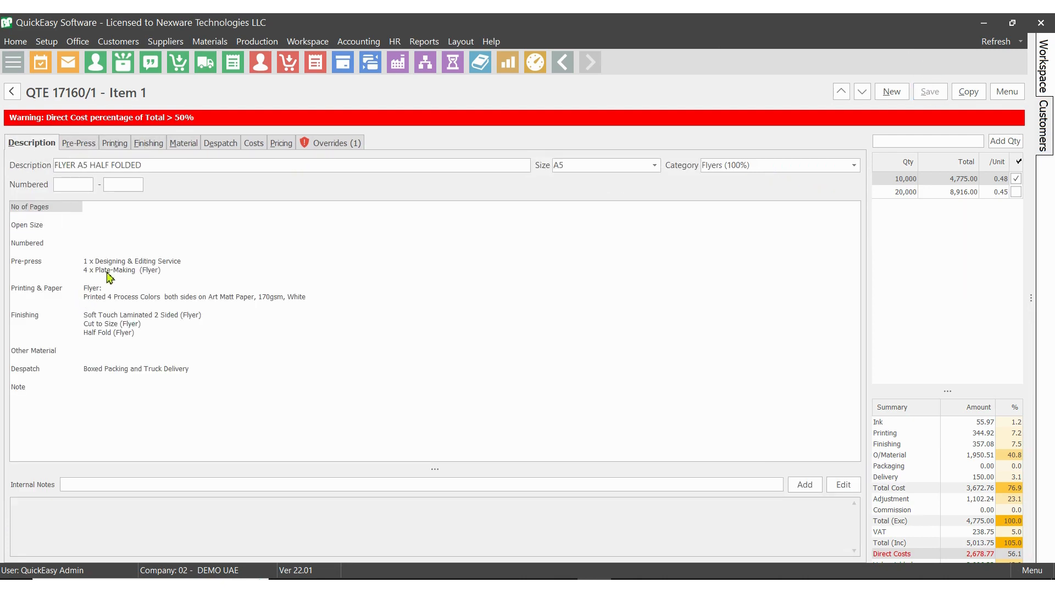
{"action": "left_click", "coordinate": [102, 387]}
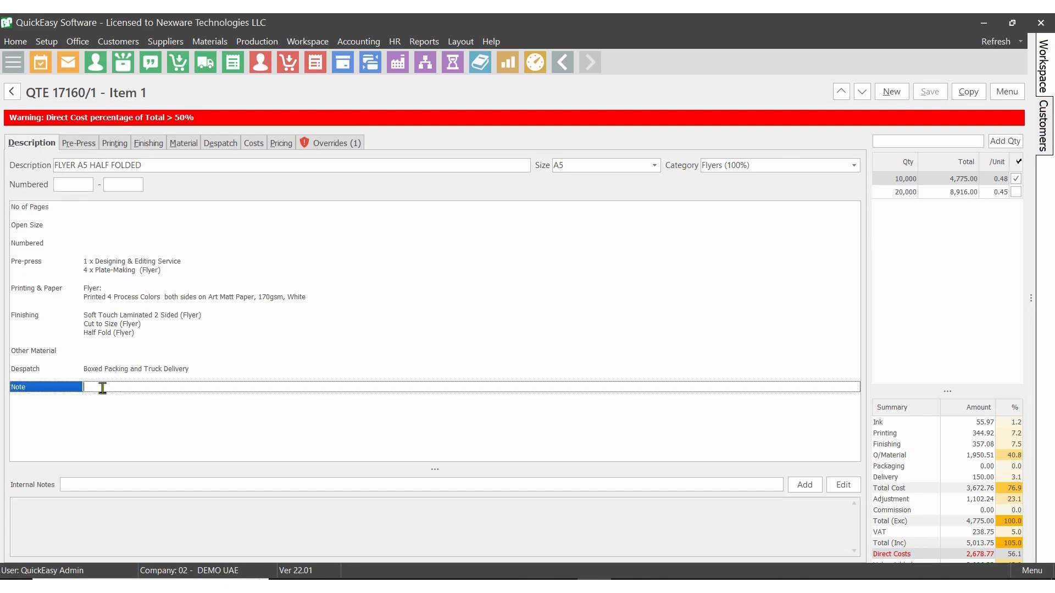
{"action": "left_click", "coordinate": [103, 489]}
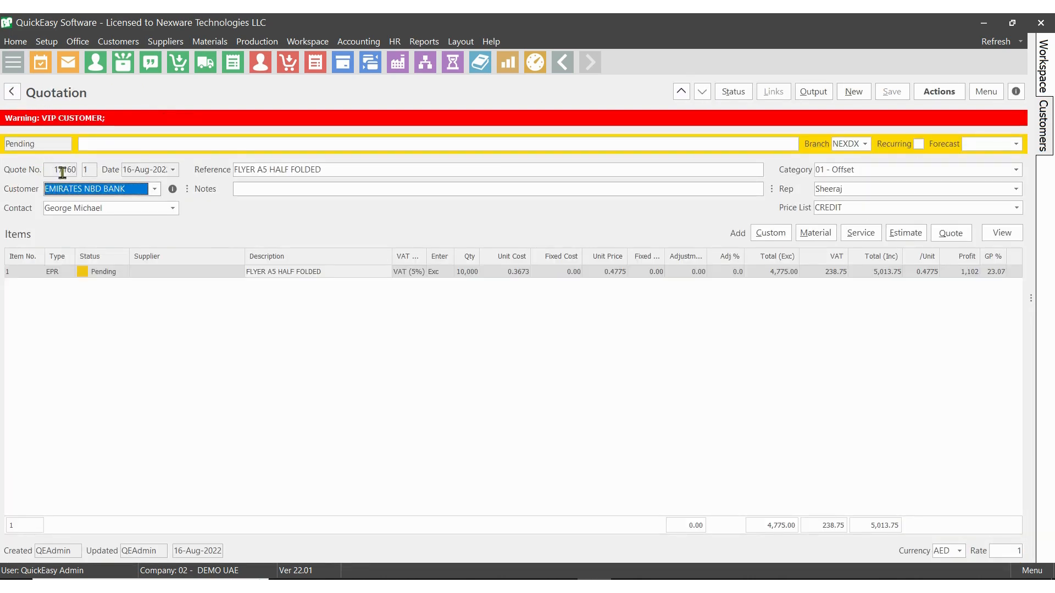
- Preview the quotation with the Quotation (MIO) template at 100% zoom and review its header, item specifications and totals
{"action": "double_click", "coordinate": [62, 173]}
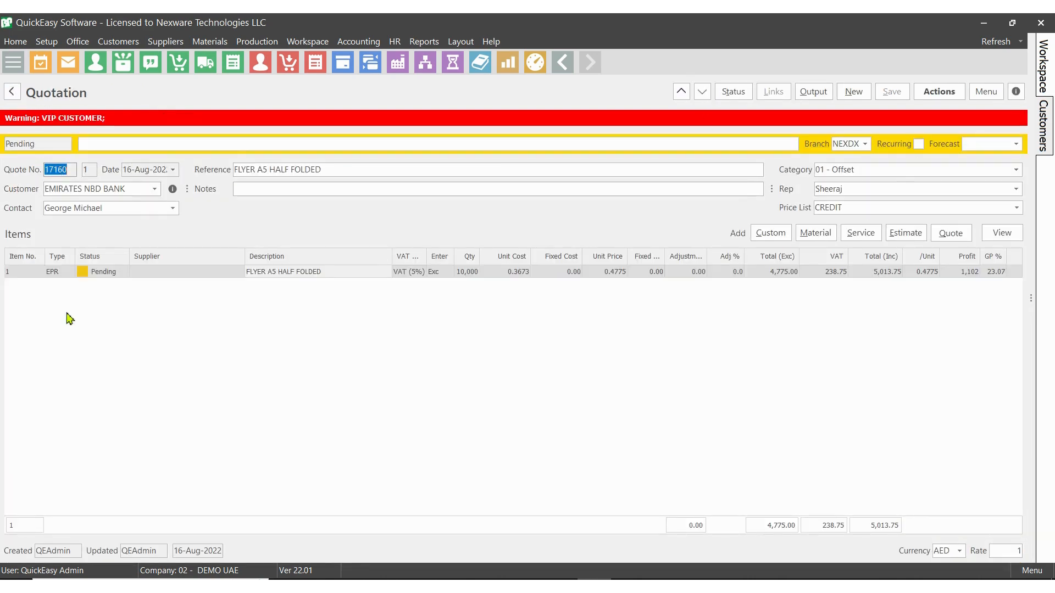
{"action": "left_click", "coordinate": [277, 275]}
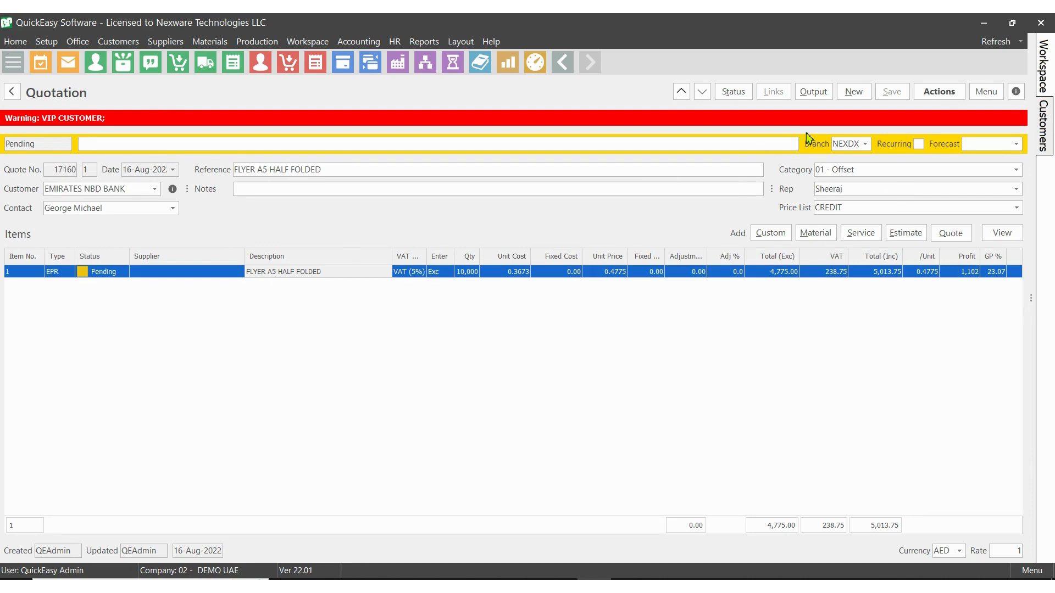
{"action": "left_click", "coordinate": [814, 93]}
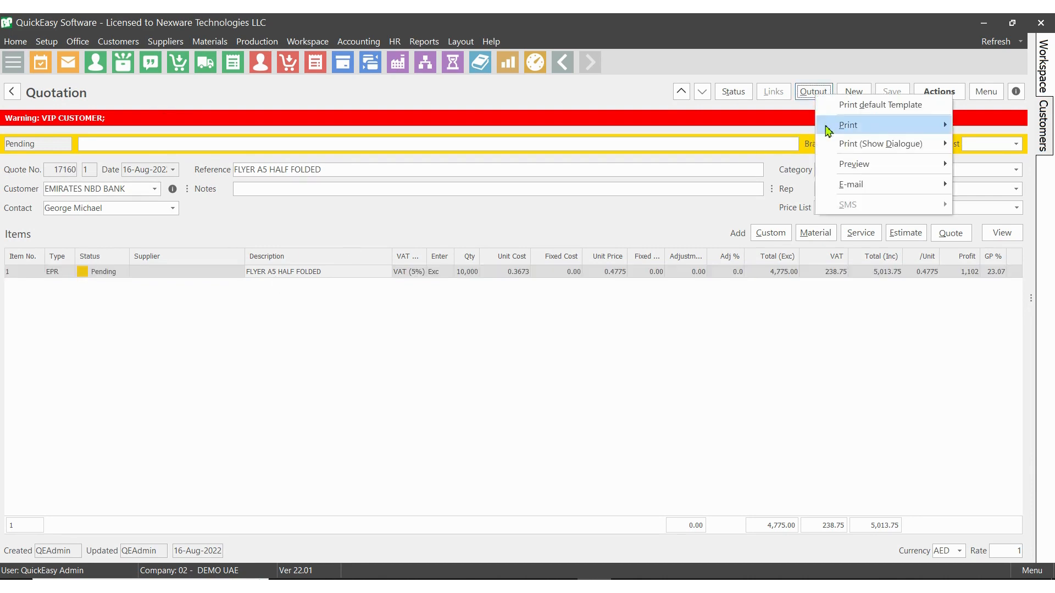
{"action": "mouse_move", "coordinate": [842, 167]}
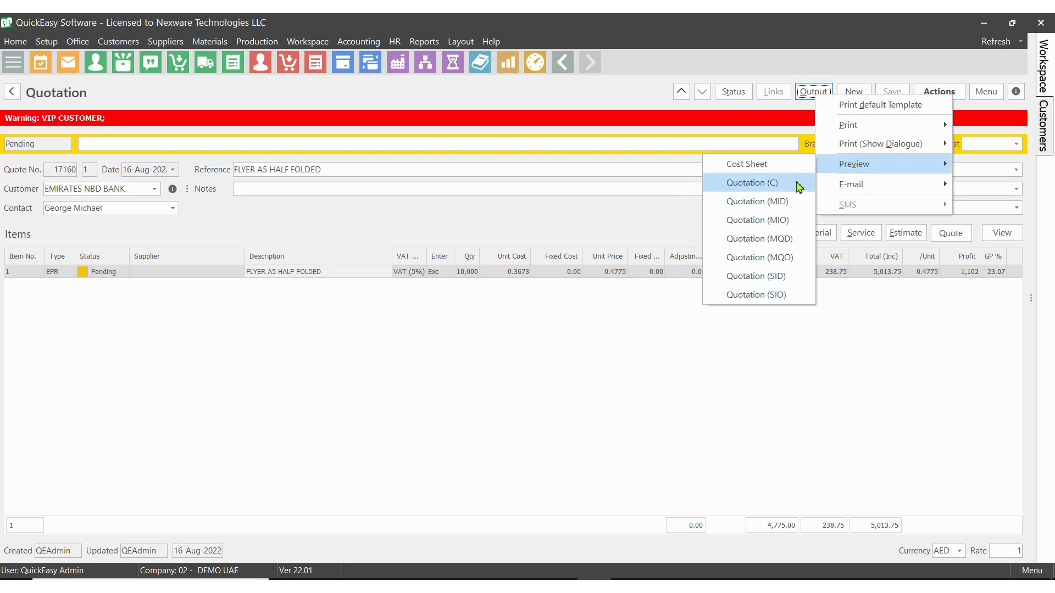
{"action": "left_click", "coordinate": [768, 219]}
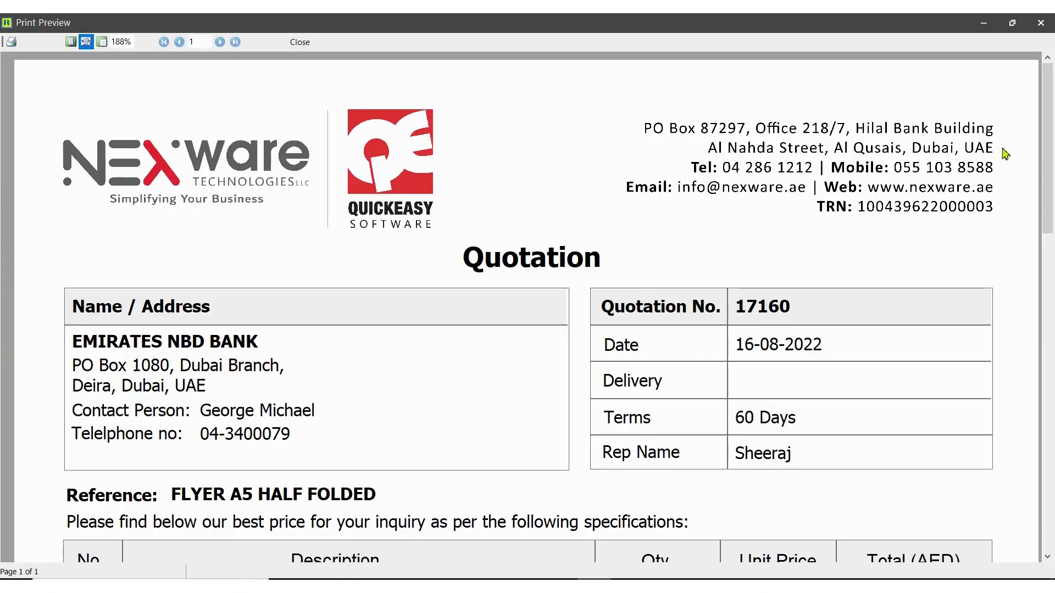
{"action": "left_click_drag", "start_coordinate": [1044, 157], "coordinate": [1050, 182]}
{"action": "left_click", "coordinate": [102, 42]}
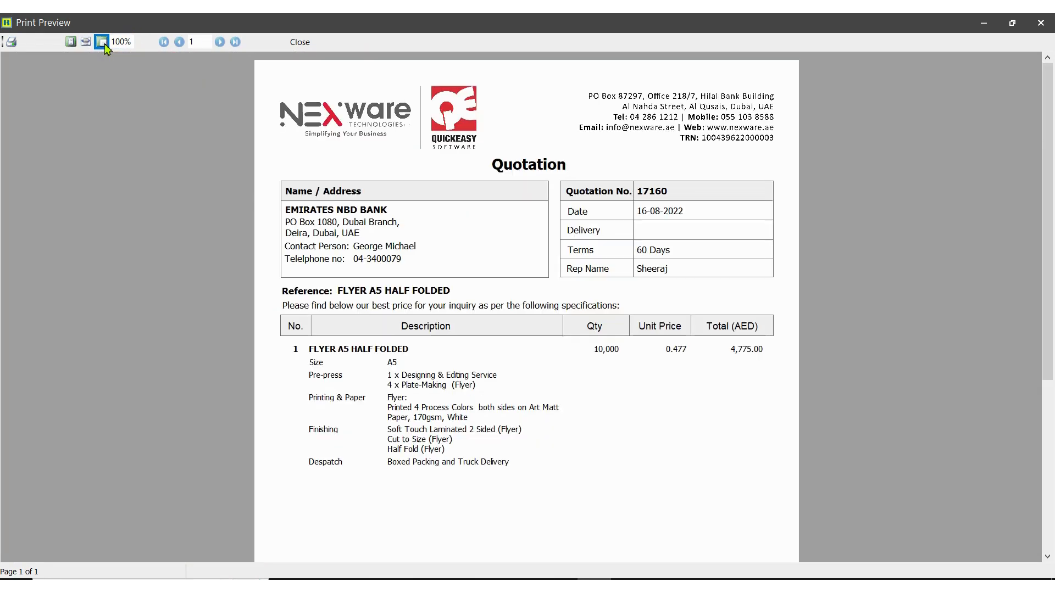
{"action": "left_click_drag", "start_coordinate": [1047, 196], "coordinate": [1049, 299]}
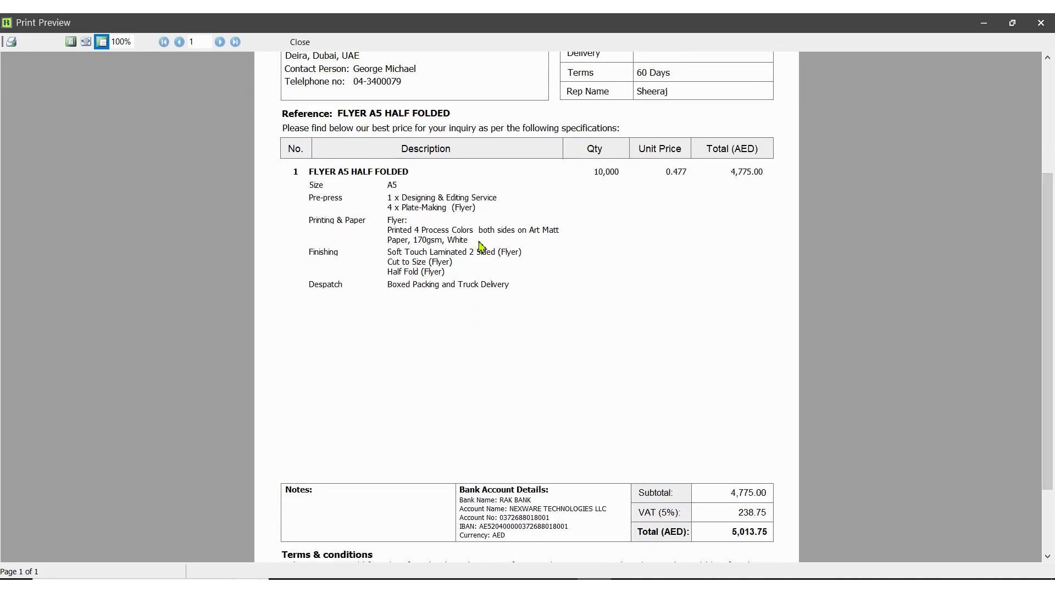
{"action": "left_click_drag", "start_coordinate": [1045, 337], "coordinate": [1045, 295]}
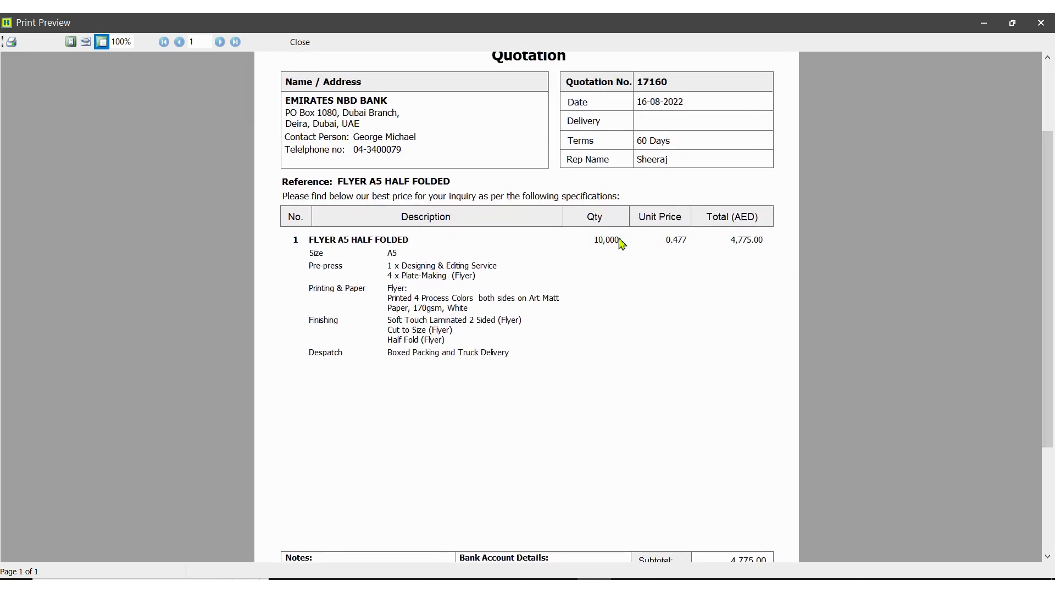
{"action": "left_click", "coordinate": [300, 42]}
- Preview the quotation with the Quotation (MQO) template and check the quantities, unit prices and item specifications
{"action": "left_click", "coordinate": [819, 95]}
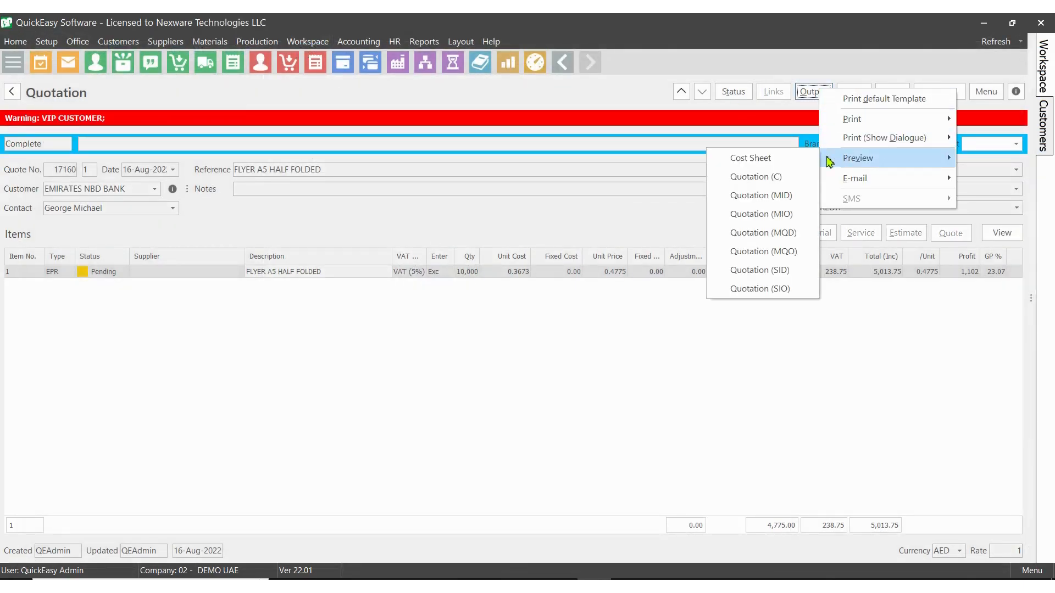
{"action": "left_click", "coordinate": [775, 253]}
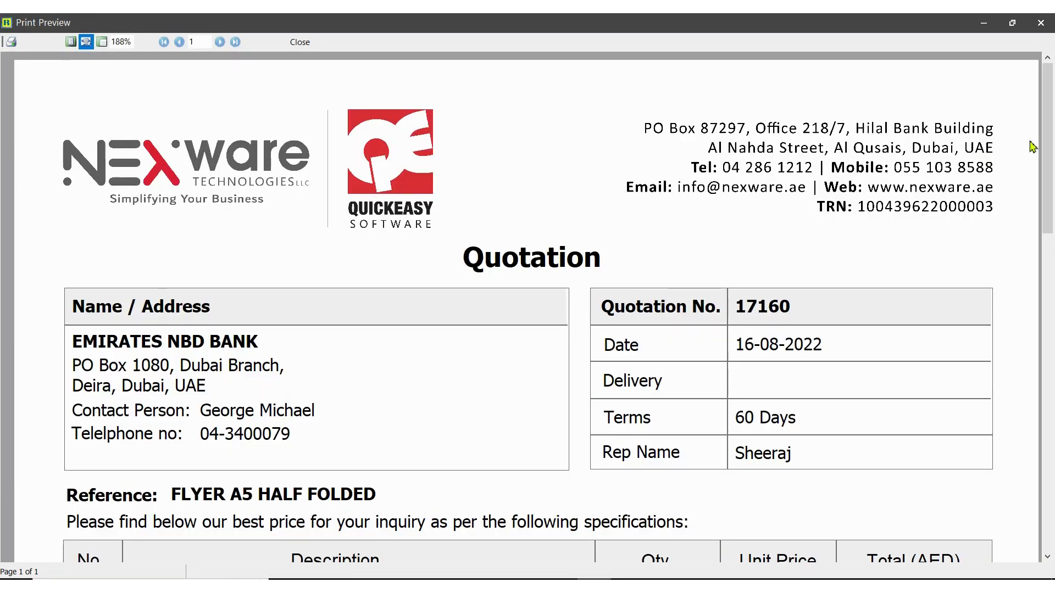
{"action": "left_click_drag", "start_coordinate": [1043, 141], "coordinate": [1044, 283]}
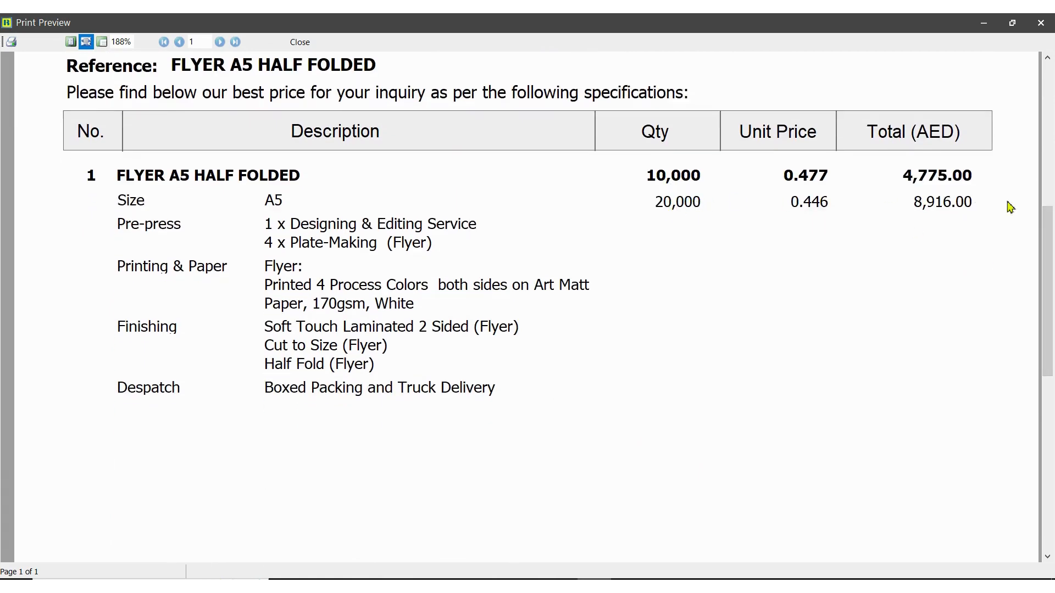
{"action": "left_click_drag", "start_coordinate": [1048, 228], "coordinate": [1027, 293]}
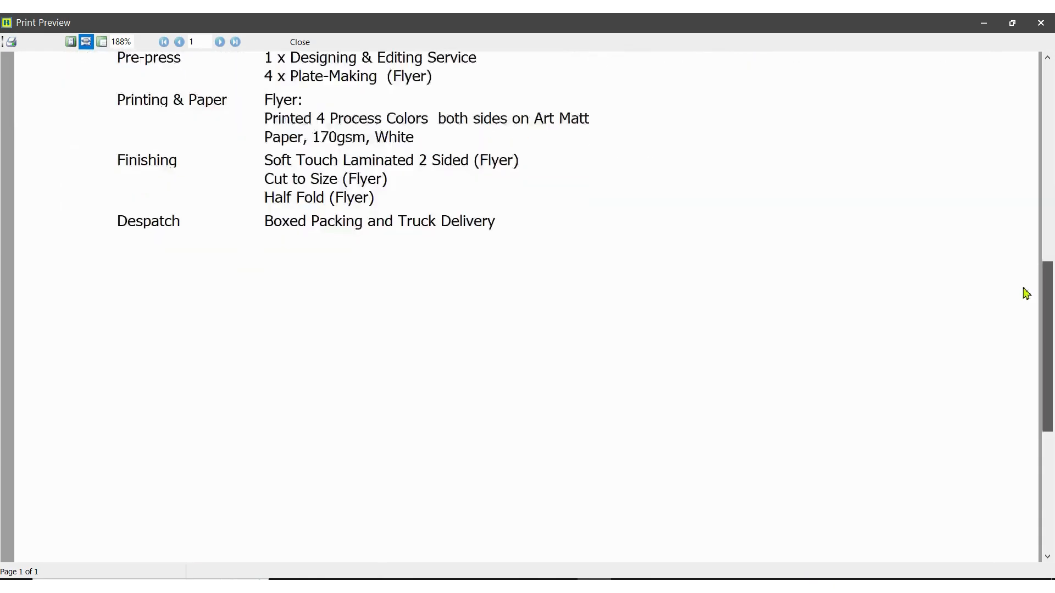
{"action": "scroll", "coordinate": [1026, 293], "scroll_direction": "up", "scroll_amount": 5}
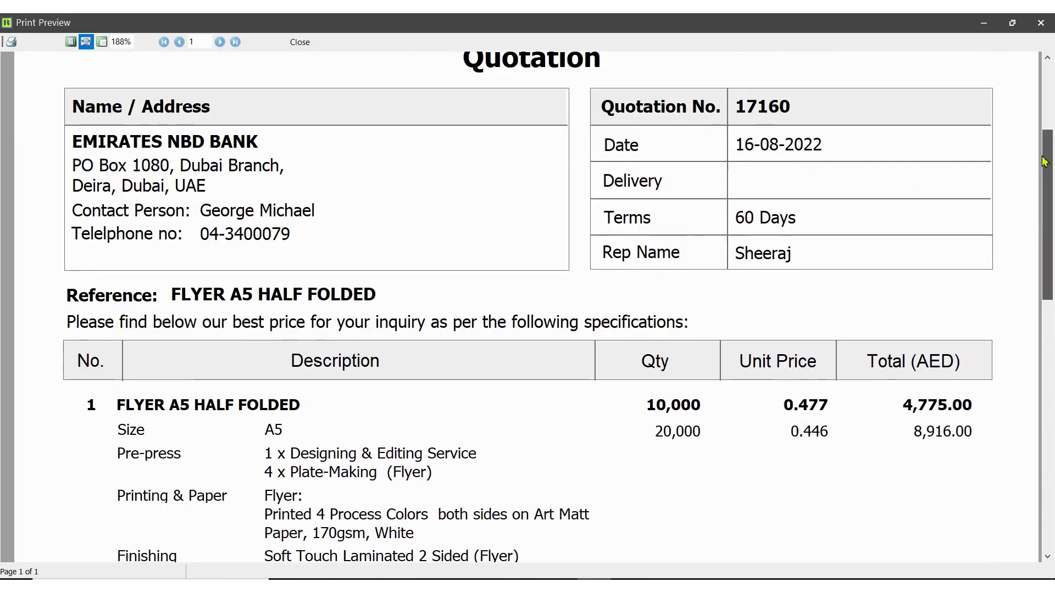
{"action": "left_click", "coordinate": [299, 42]}
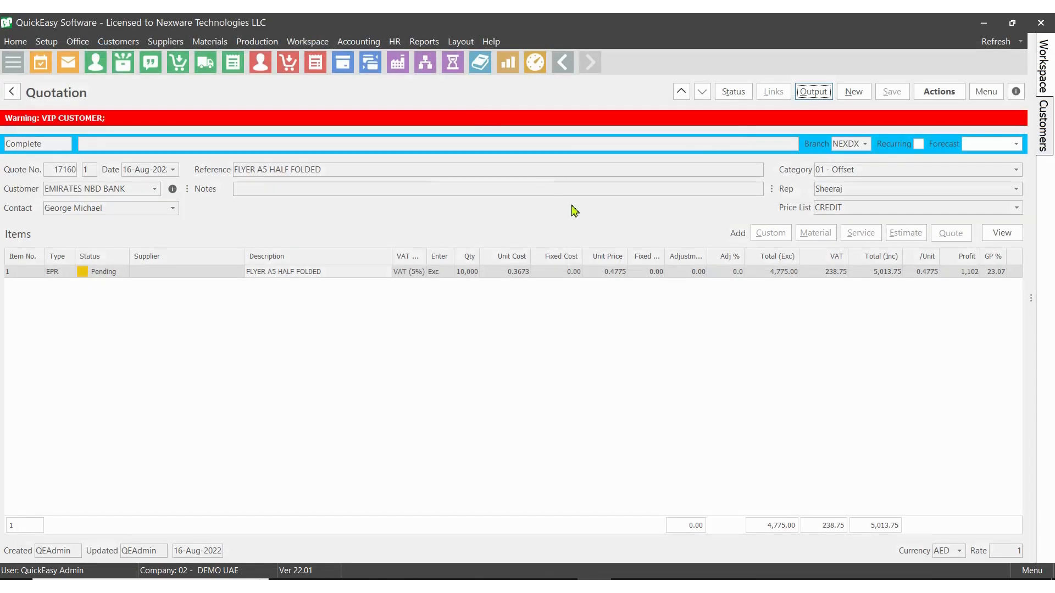
- Create an e-mail draft with the Quotation (MQO) PDF attached, and delete the draft without sending it
{"action": "left_click", "coordinate": [815, 94]}
{"action": "mouse_move", "coordinate": [837, 173]}
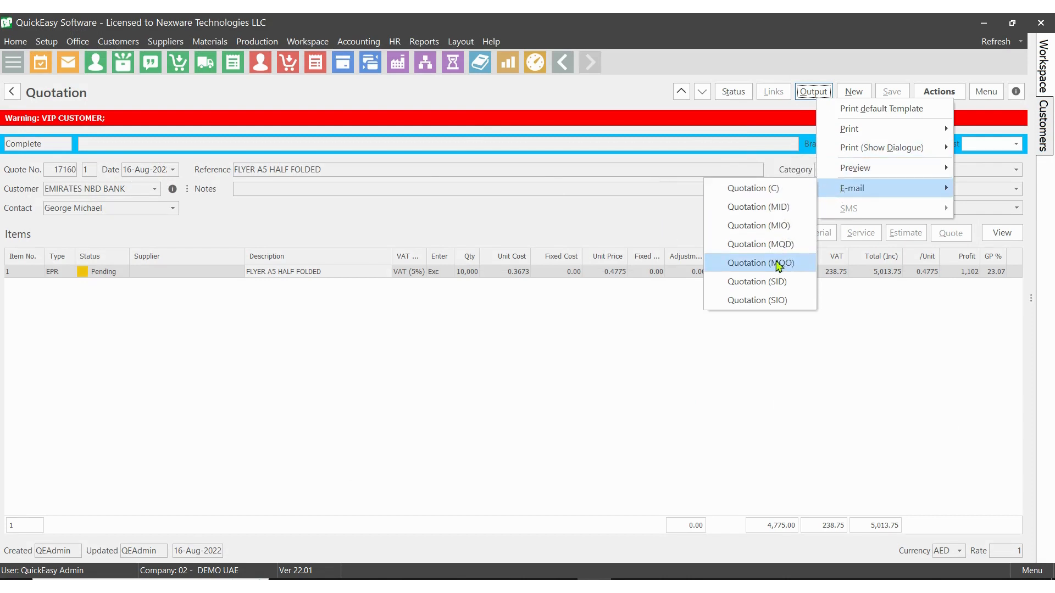
{"action": "left_click", "coordinate": [787, 263]}
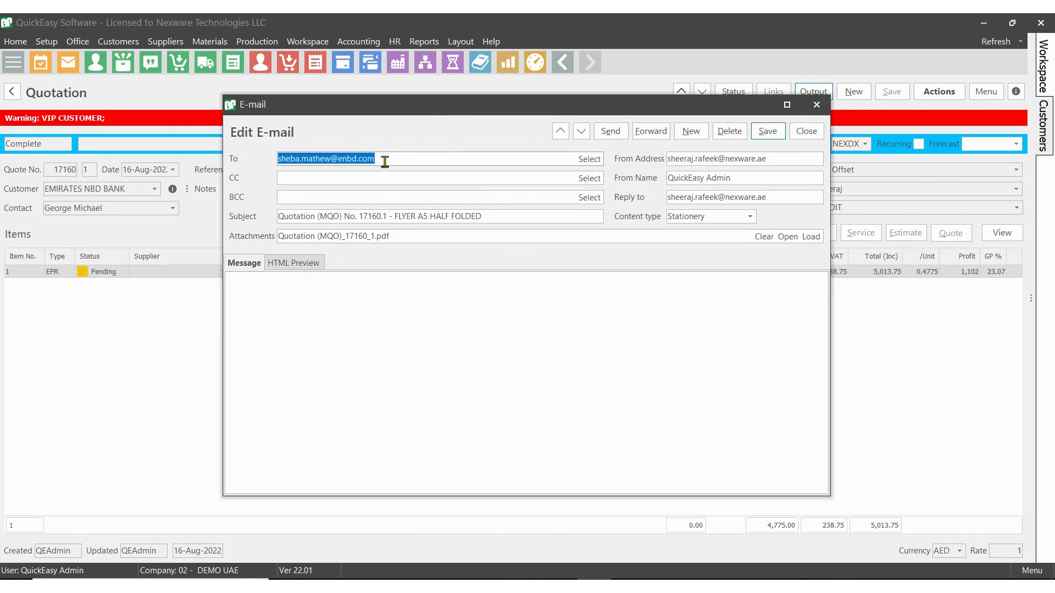
{"action": "left_click", "coordinate": [262, 314]}
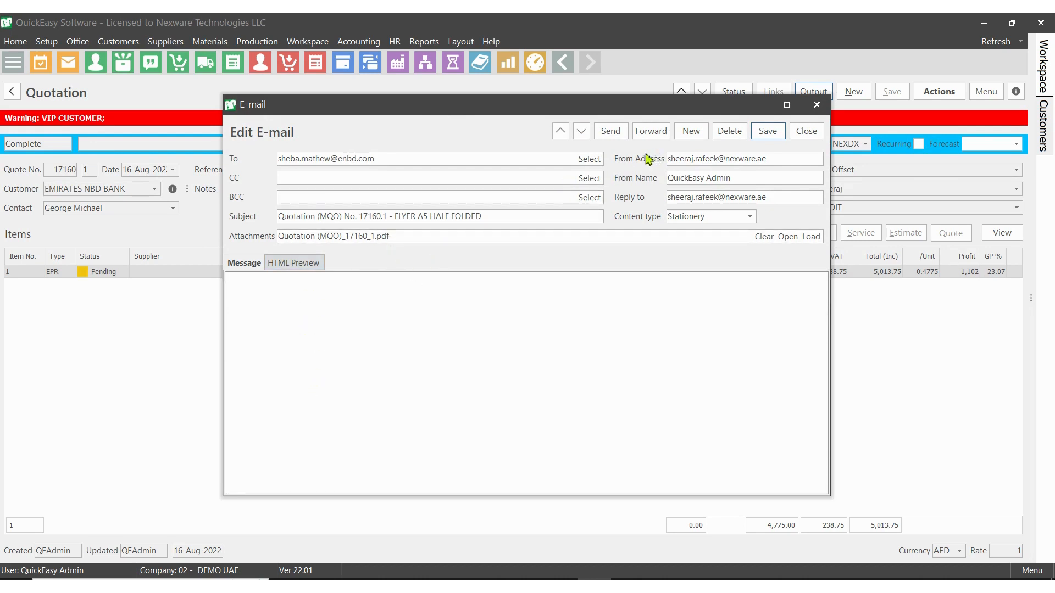
{"action": "left_click", "coordinate": [722, 135]}
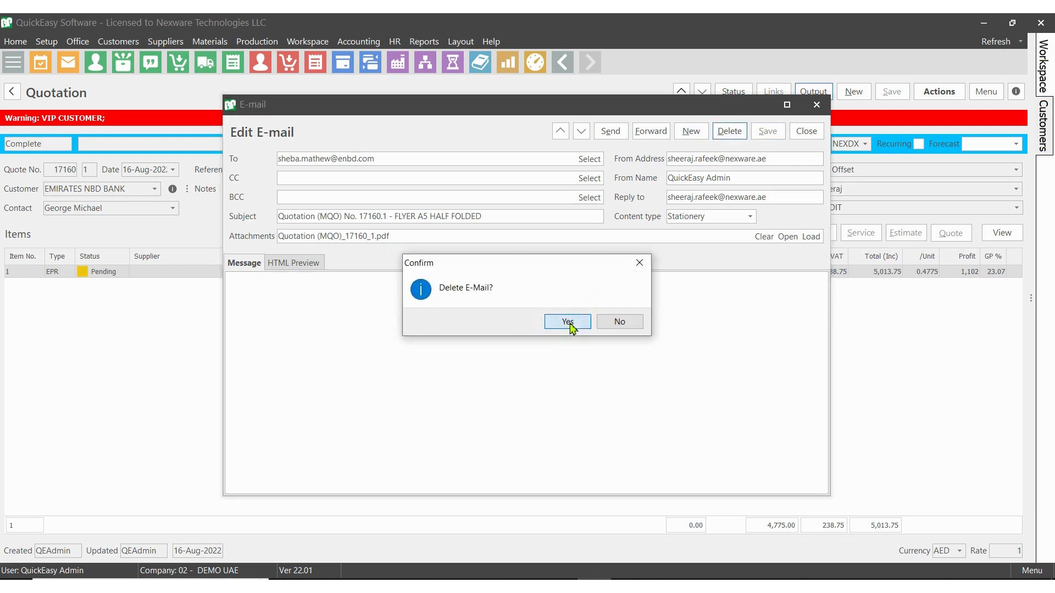
{"action": "left_click", "coordinate": [570, 322]}
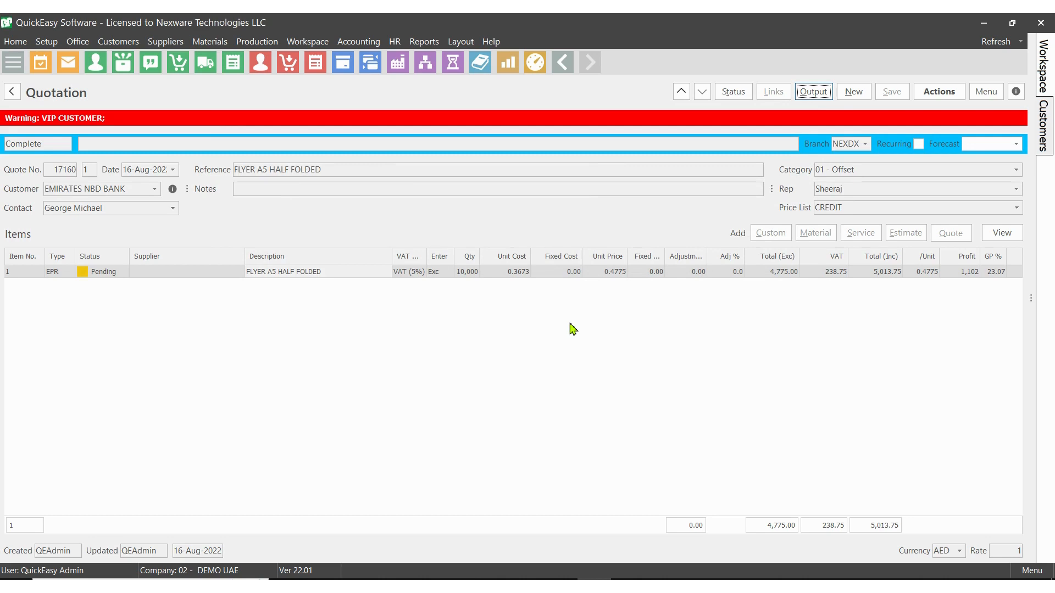